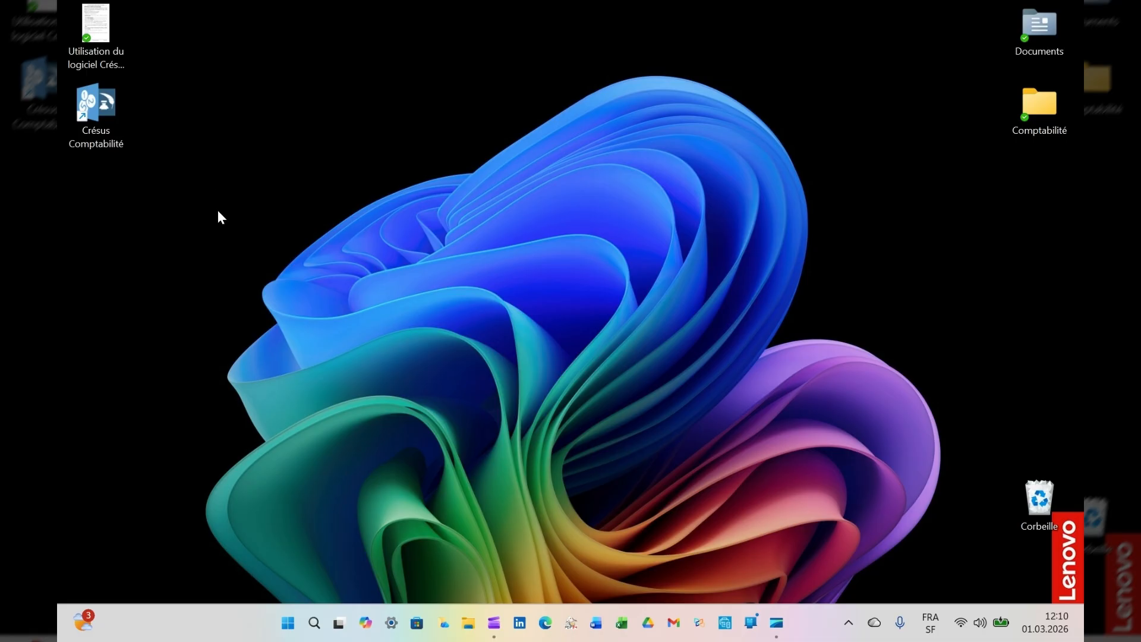
# Open Crésus Comptabilité and start creating a new accounting file entirely from scratch.
pyautogui.doubleClick(84, 117)
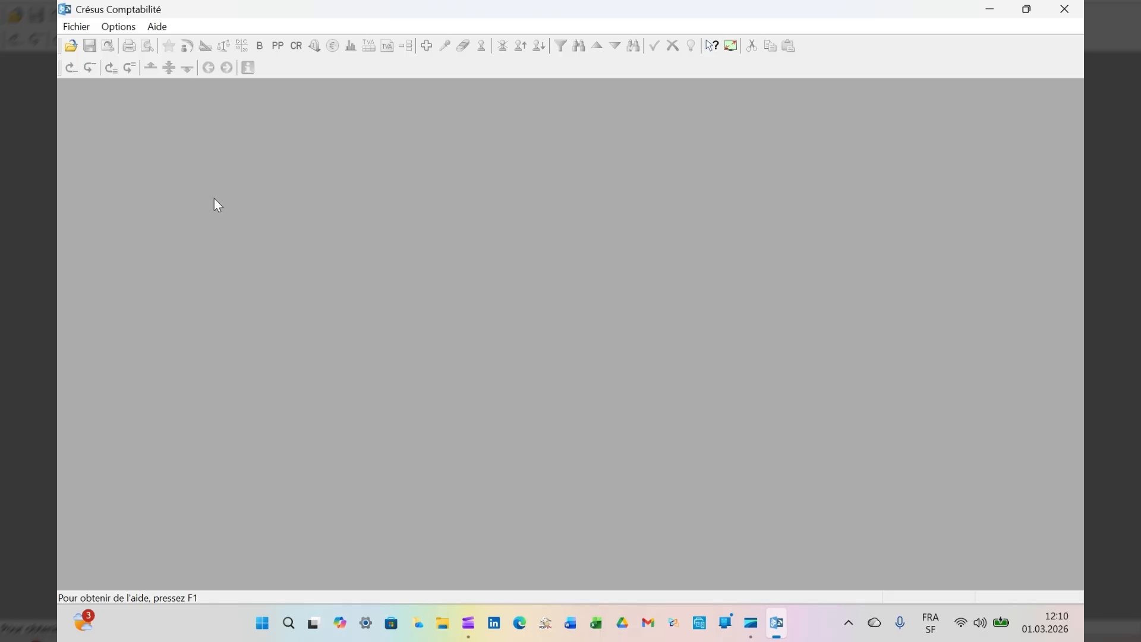
pyautogui.click(75, 27)
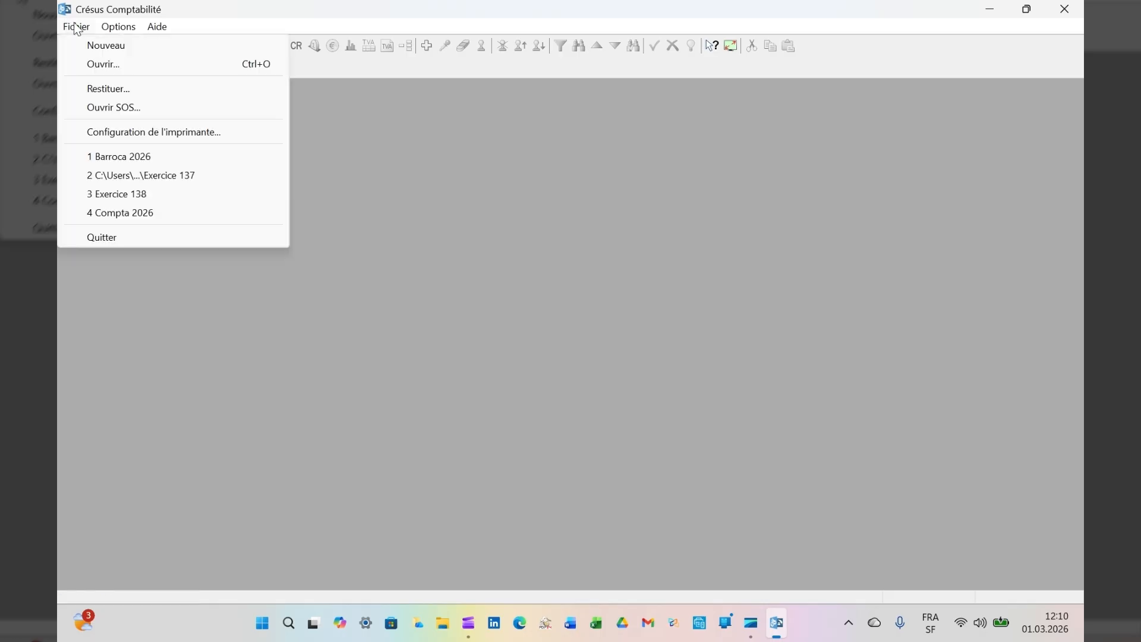
pyautogui.click(88, 47)
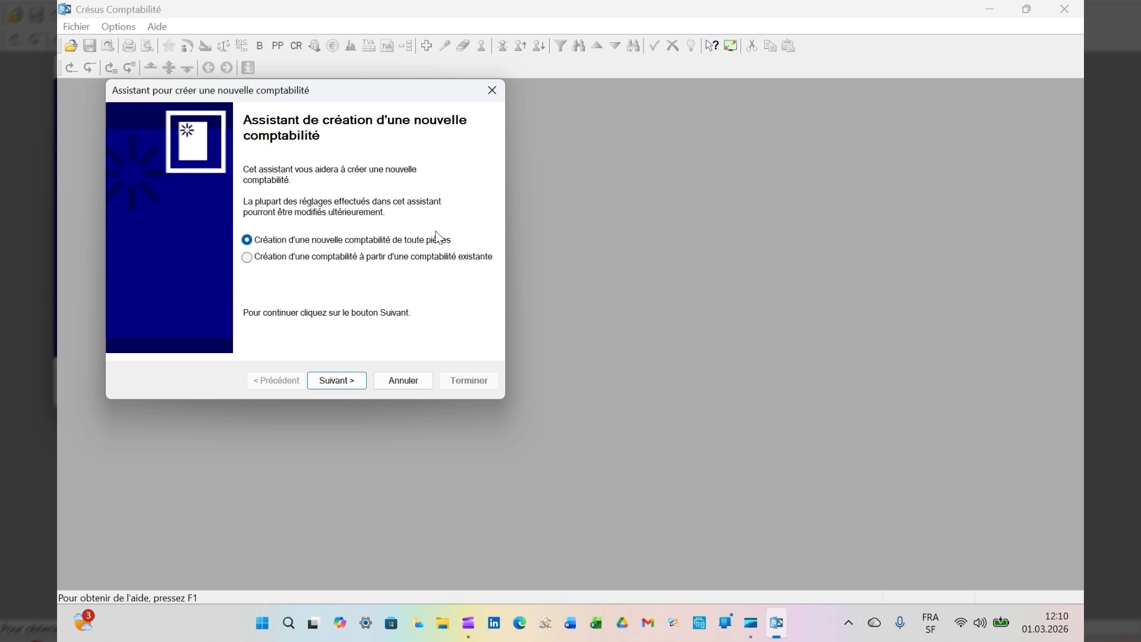
pyautogui.click(344, 384)
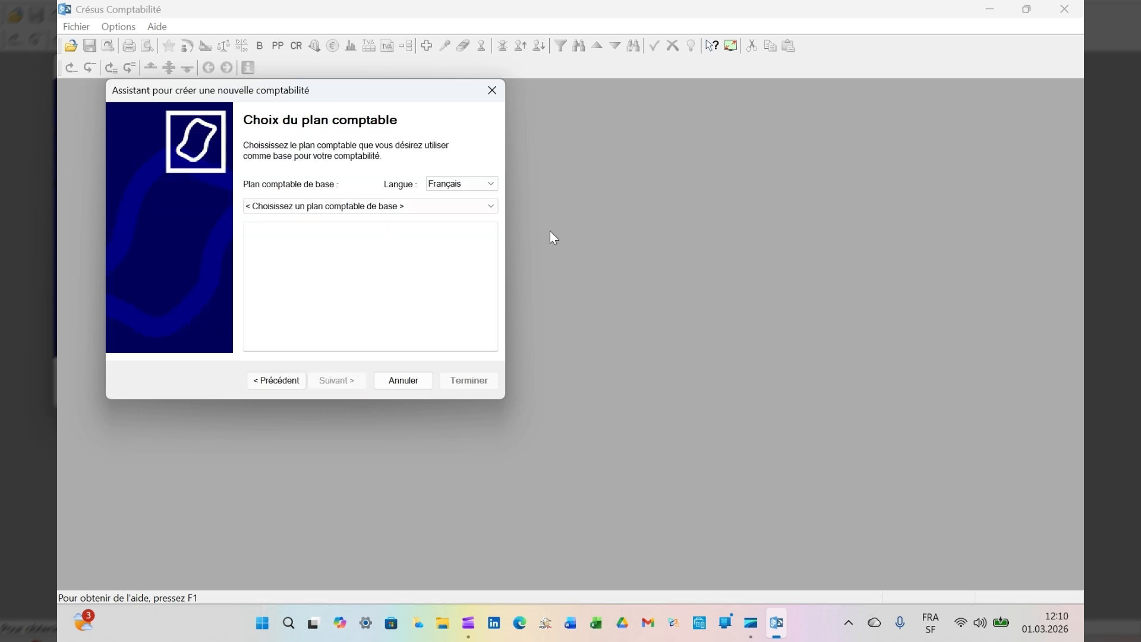
# Choose Français as the language and "Plan comptable abrégé pour PME (multilingue)" as the base chart of accounts.
pyautogui.click(496, 183)
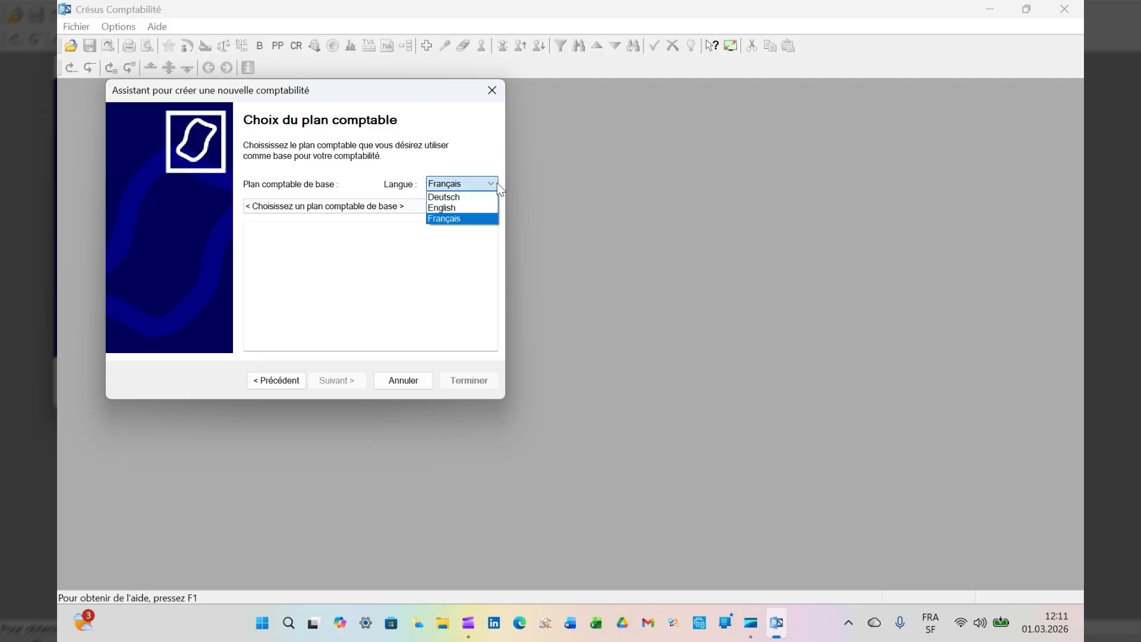
pyautogui.click(486, 215)
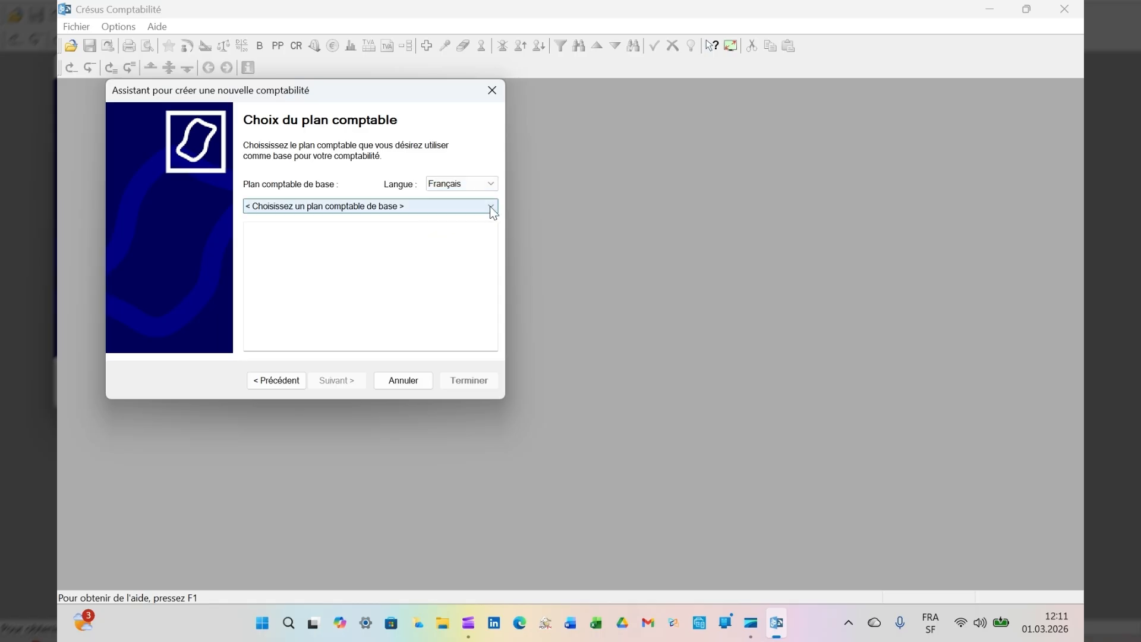
pyautogui.click(491, 207)
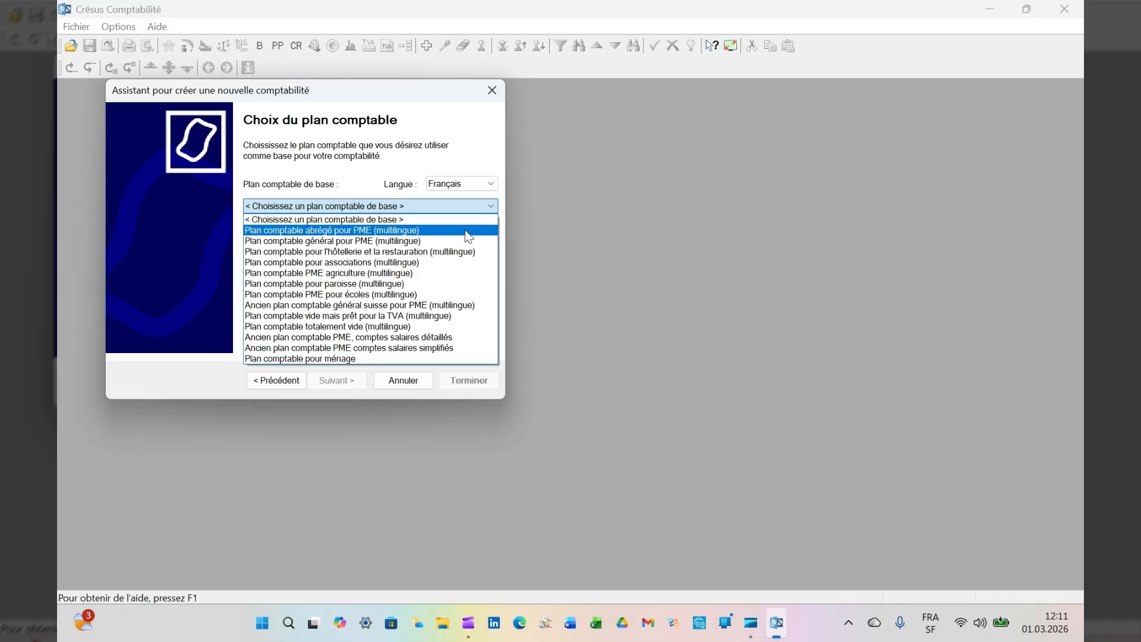
pyautogui.click(419, 230)
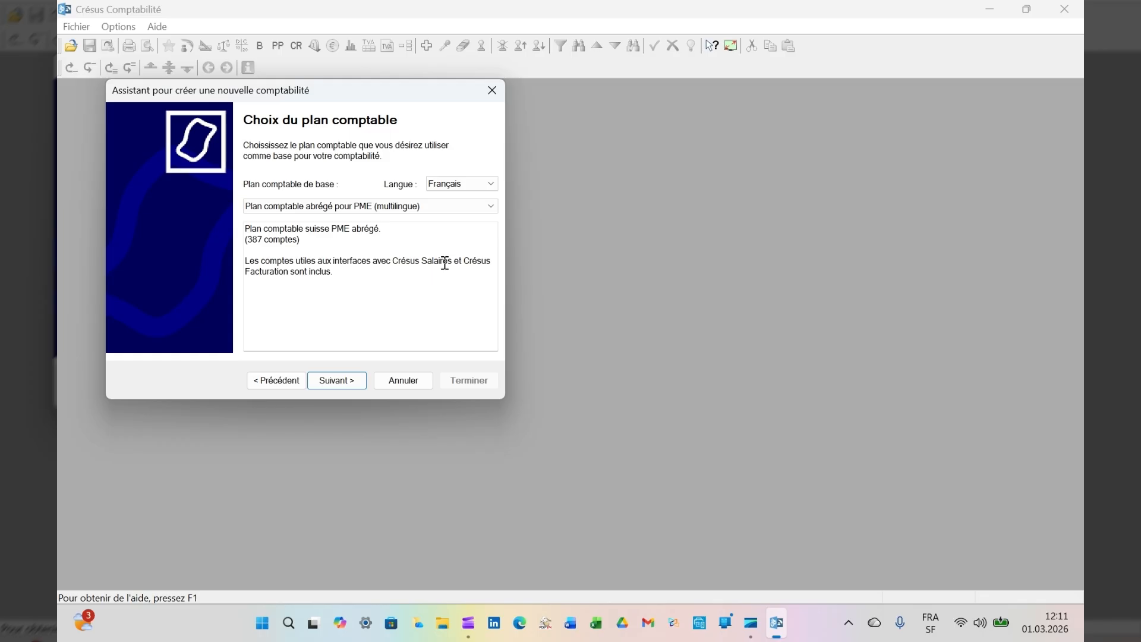
pyautogui.click(333, 380)
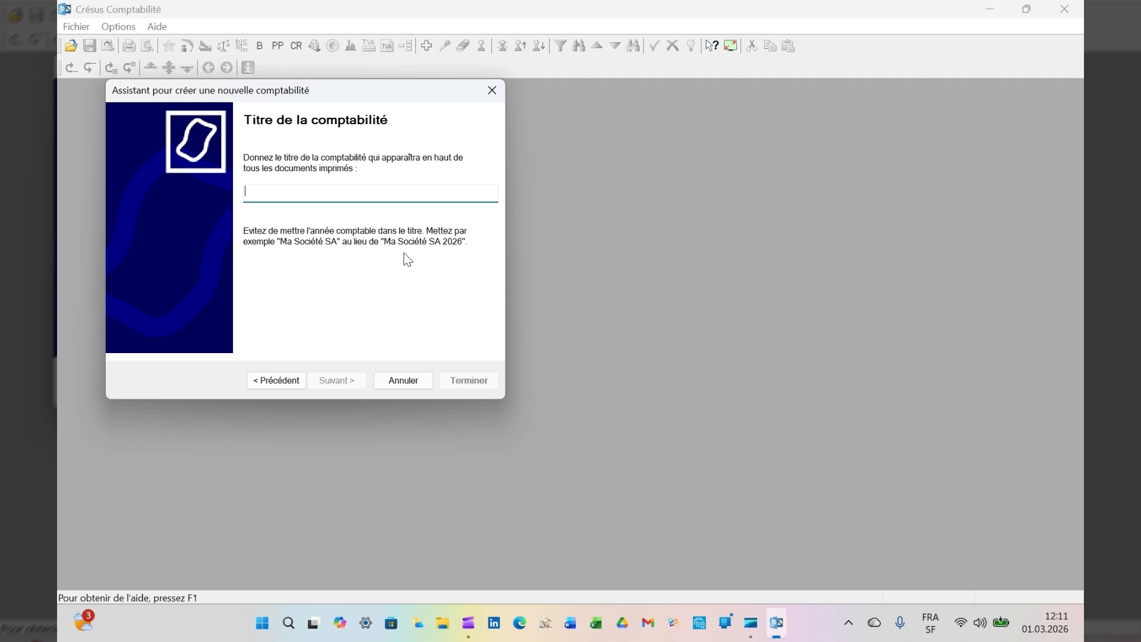
# Title the accounting file Barroca and accept the accounting period from 01.01.2026 to 31.12.2026.
pyautogui.write('Barroca')
pyautogui.click(343, 378)
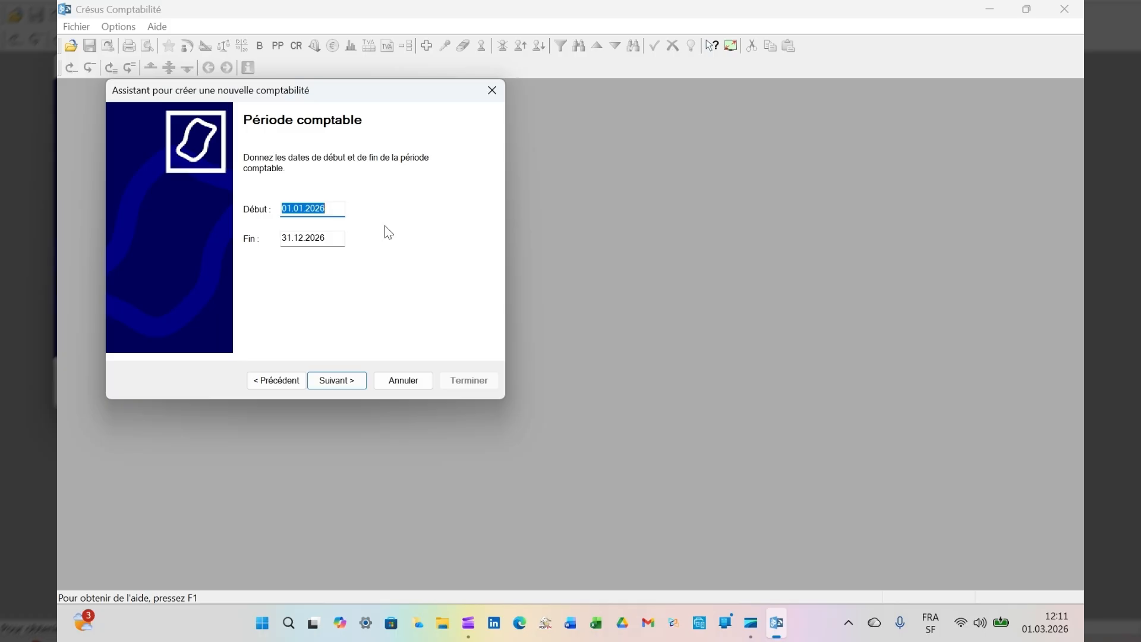
pyautogui.click(343, 379)
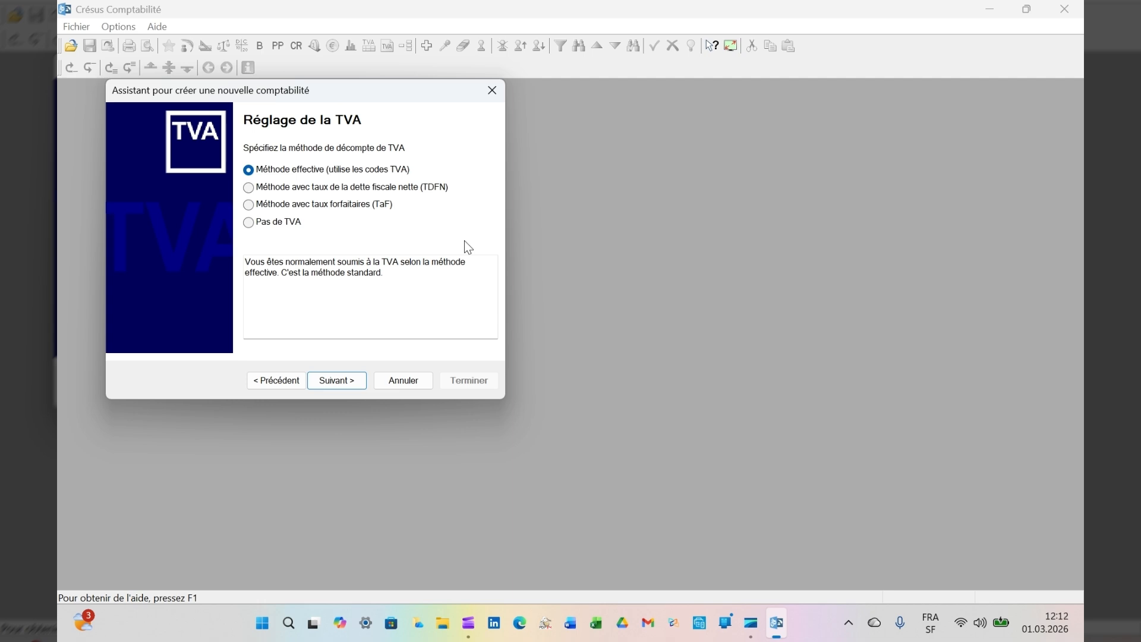
# Set the VAT method to "Pas de TVA" and continue without analytical accounting.
pyautogui.click(279, 224)
pyautogui.press('Return')
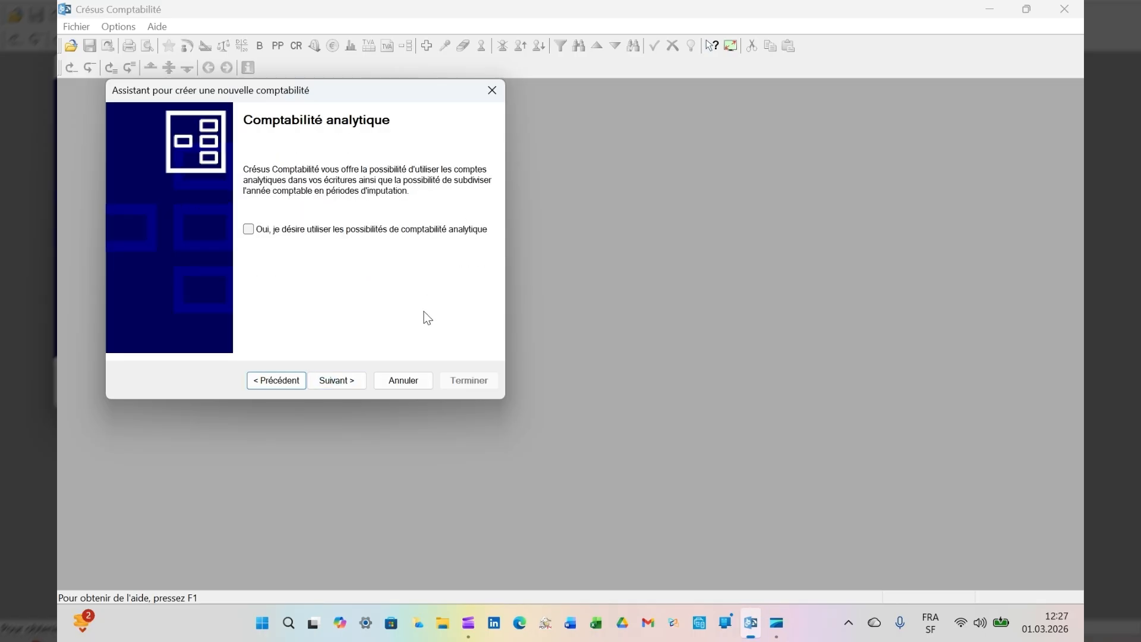
pyautogui.click(333, 379)
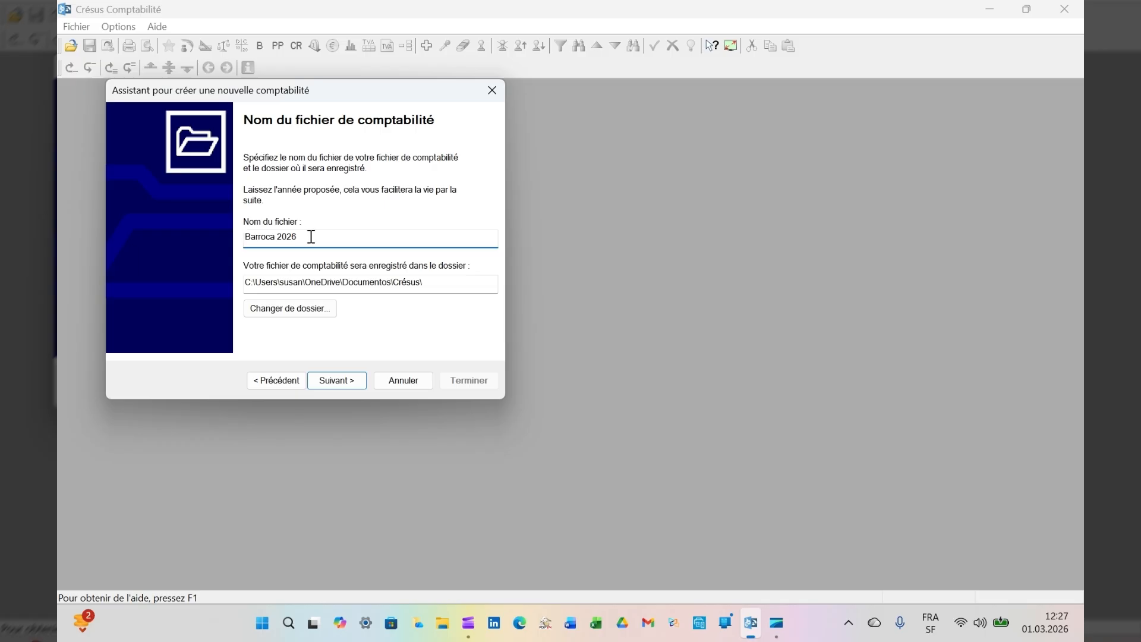
# Keep the file name Barroca 2026 and the proposed folder, and continue without sample entries.
pyautogui.doubleClick(291, 233)
pyautogui.click(304, 235)
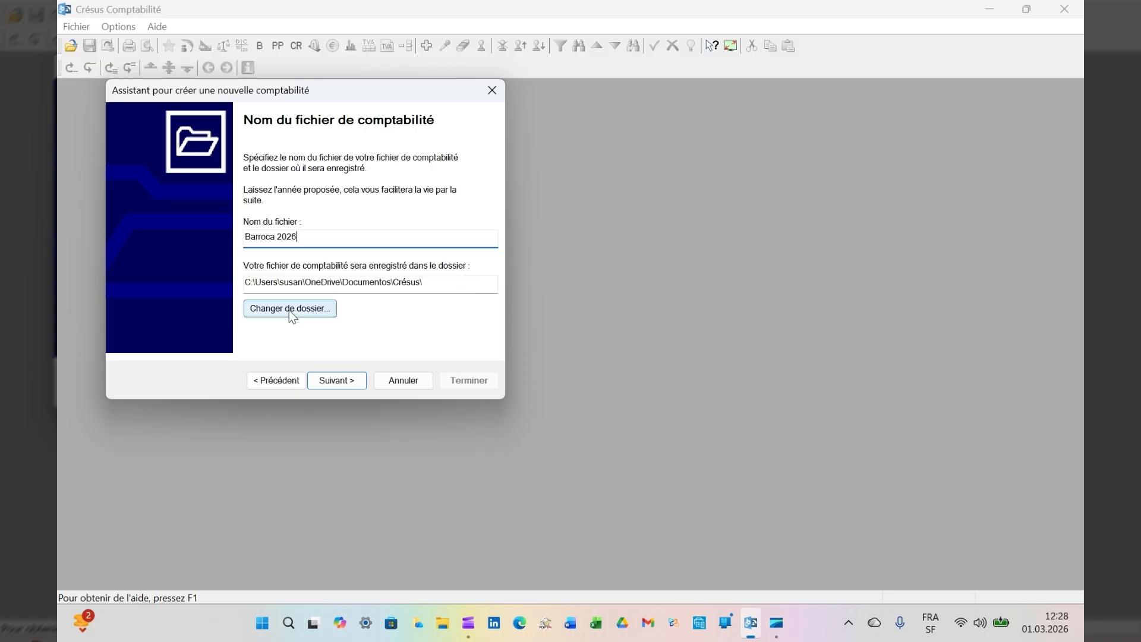
pyautogui.click(347, 382)
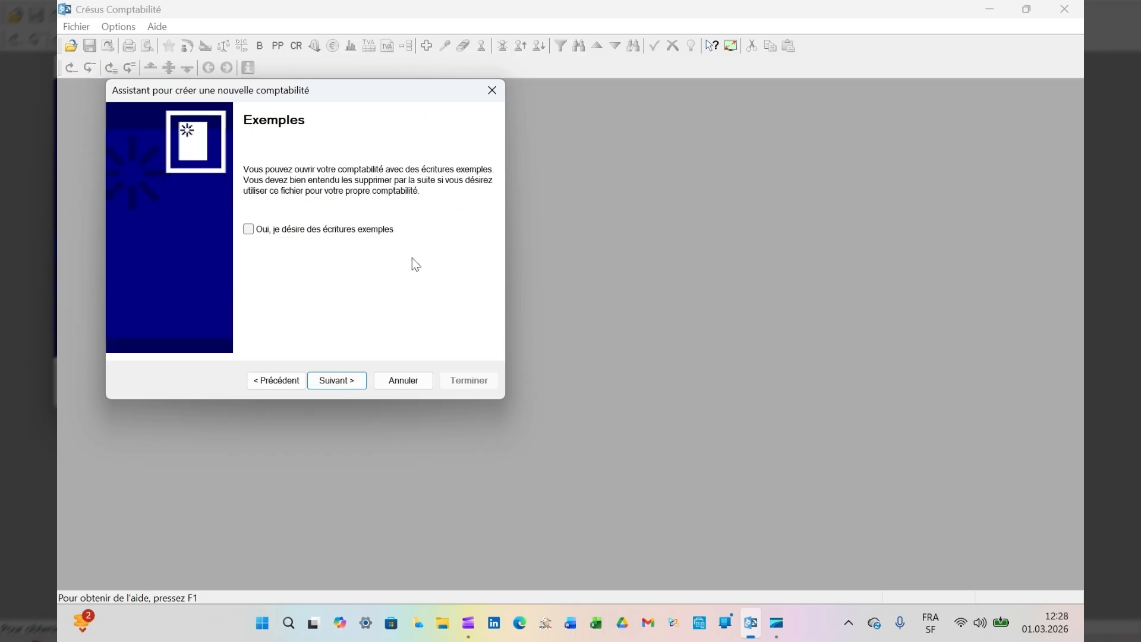
pyautogui.click(349, 385)
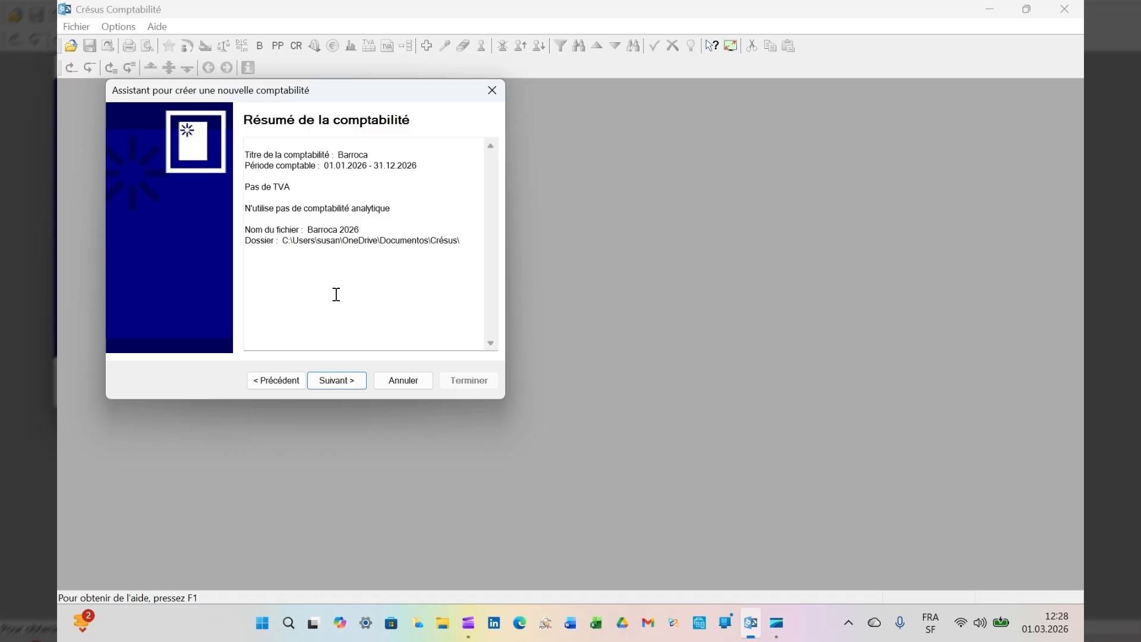
pyautogui.click(272, 385)
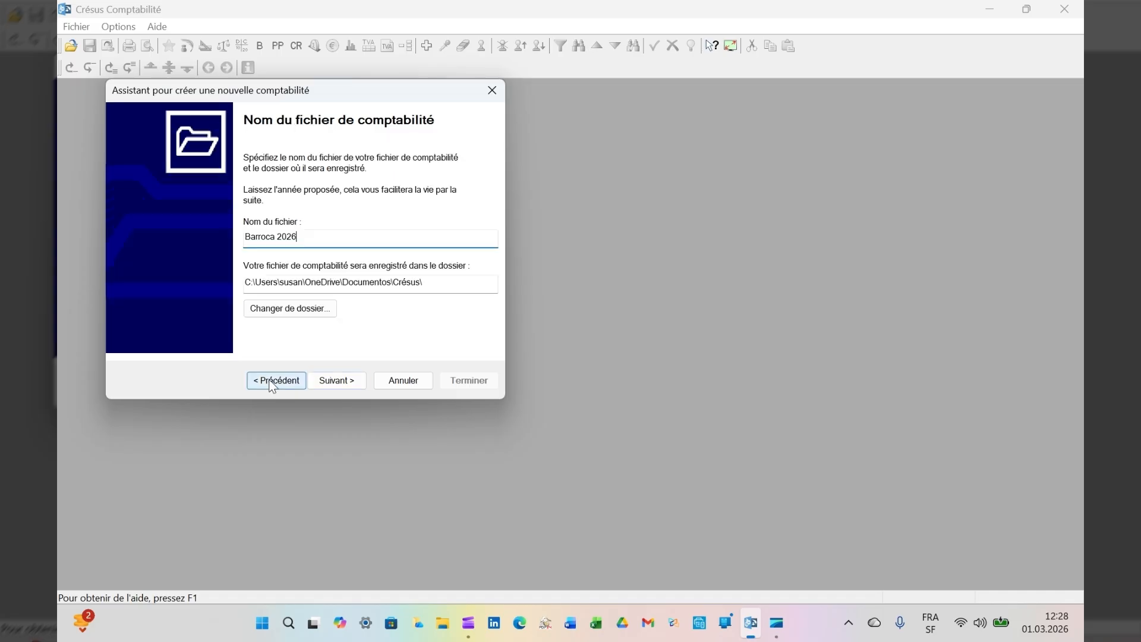
pyautogui.click(299, 309)
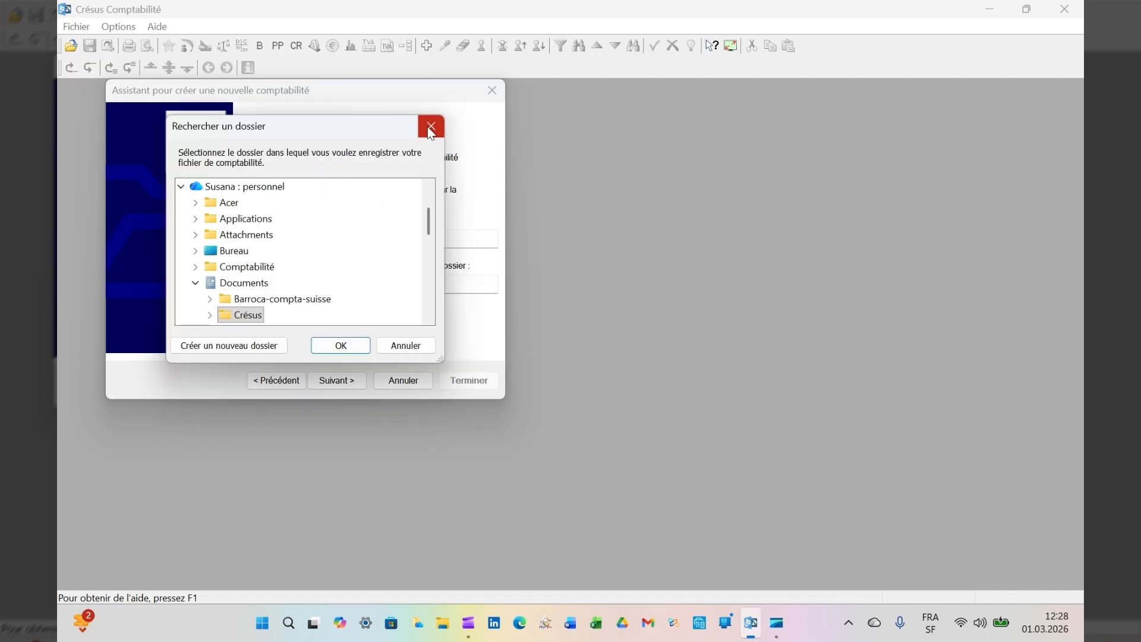
pyautogui.click(430, 128)
pyautogui.click(336, 380)
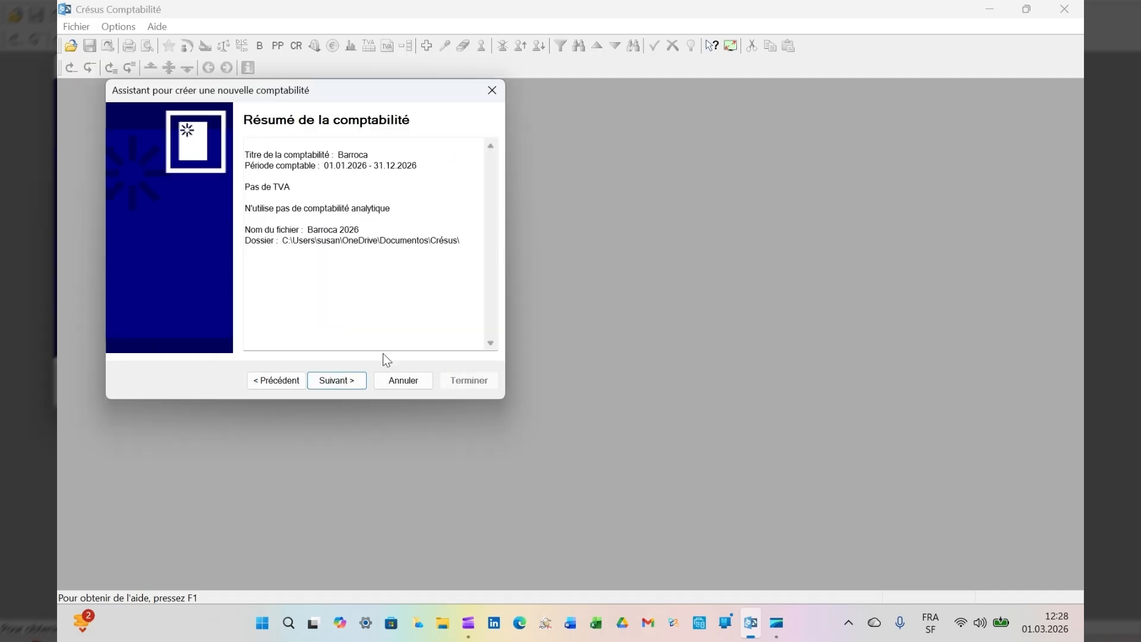
# Accept the summary and finish creating the accounting file with direct access to the other settings.
pyautogui.press('Return')
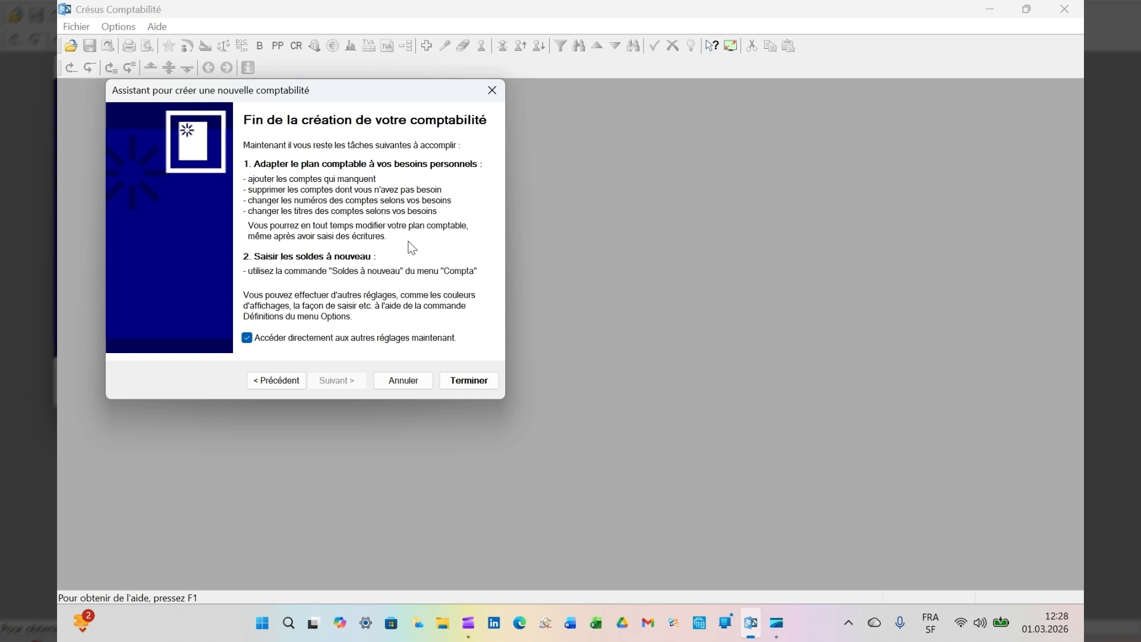
pyautogui.click(486, 380)
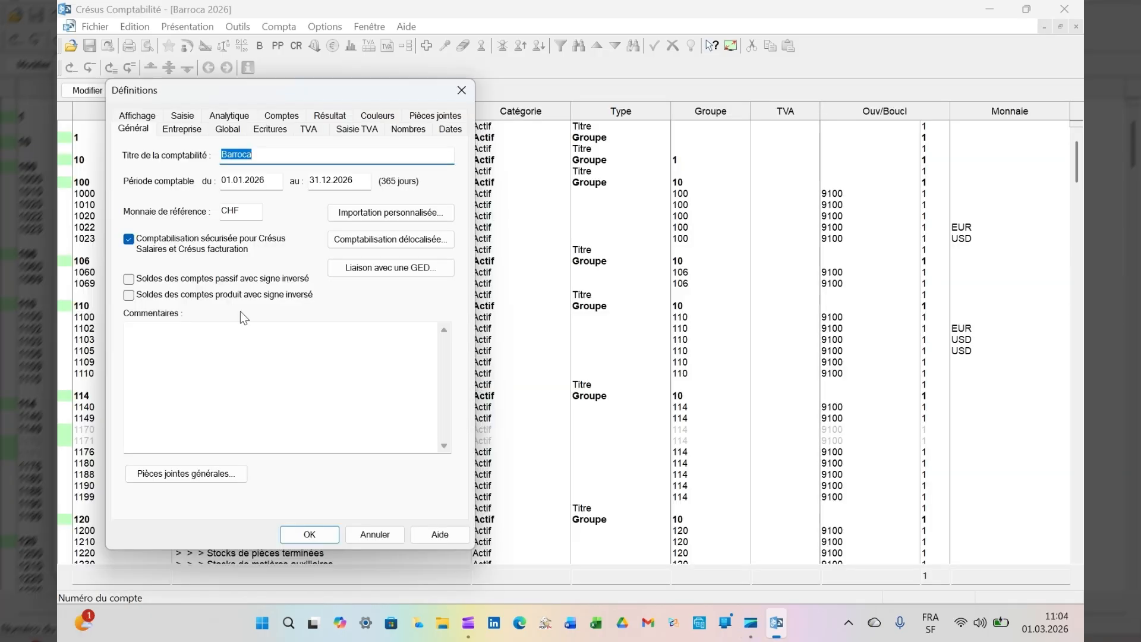
# Turn on the journal display of account names beside their numbers and apply the accounting definitions.
pyautogui.click(320, 374)
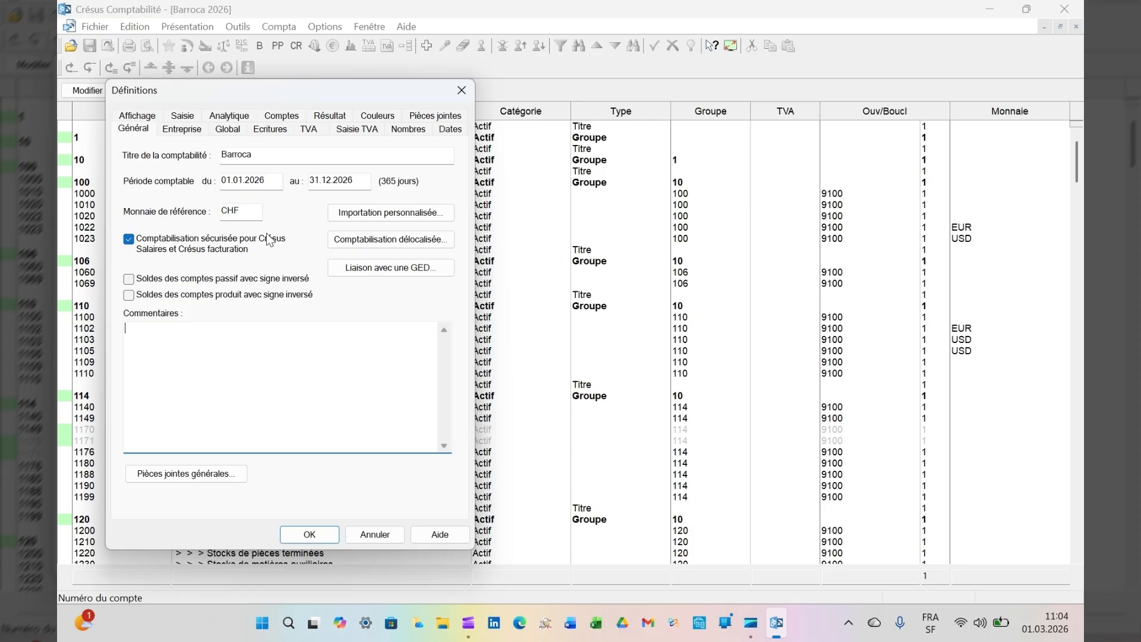
pyautogui.click(310, 129)
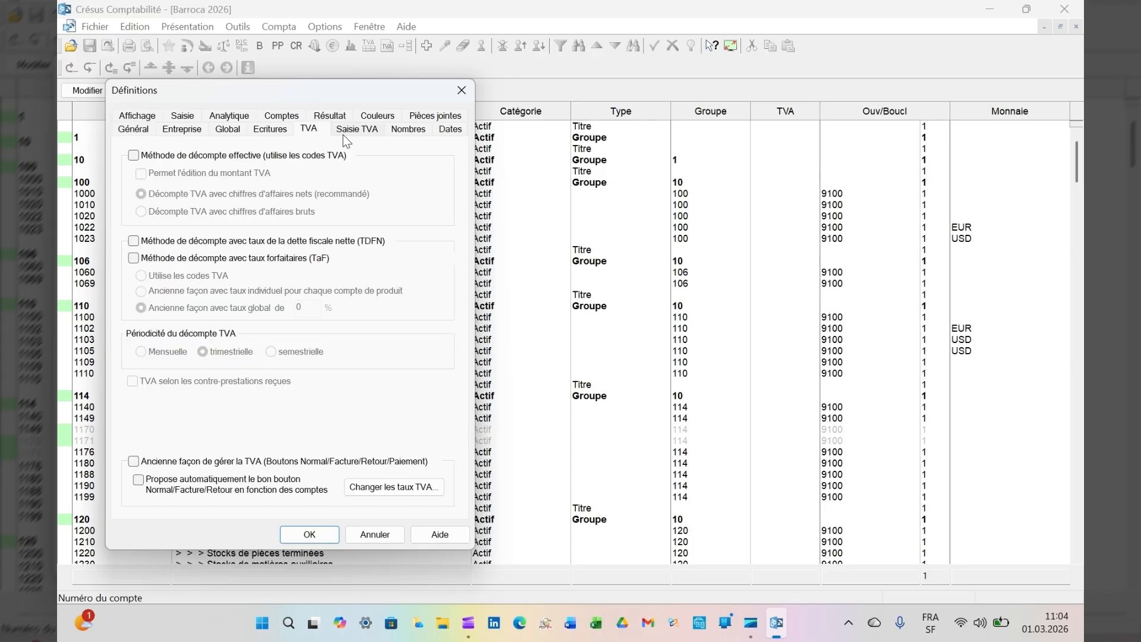
pyautogui.click(351, 130)
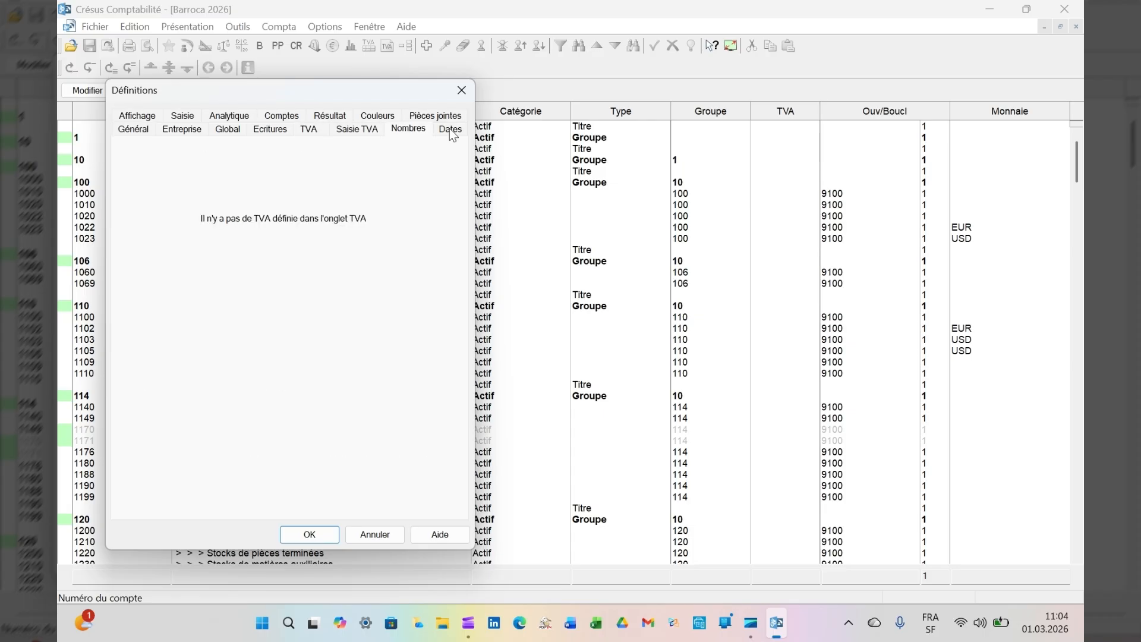
pyautogui.click(449, 128)
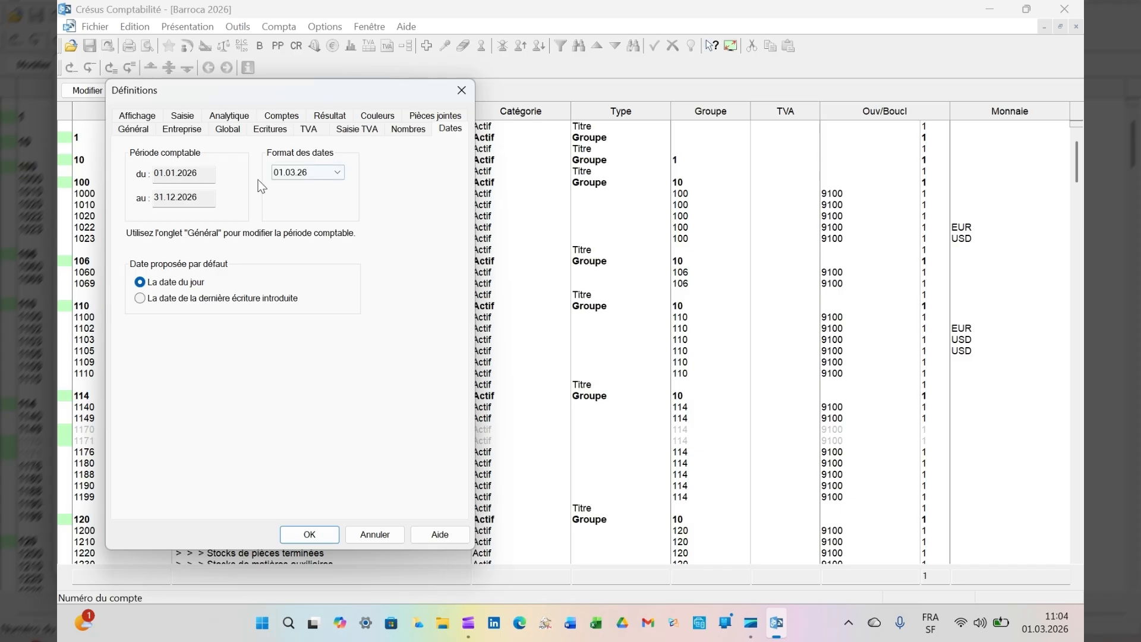
pyautogui.click(138, 116)
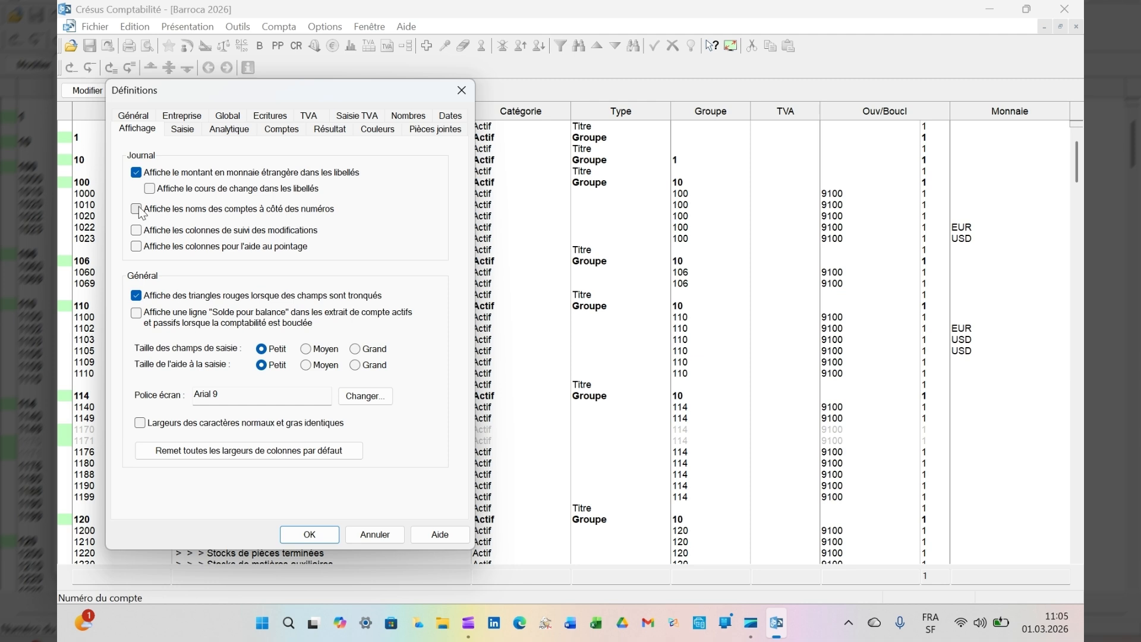
pyautogui.click(137, 209)
pyautogui.press('Return')
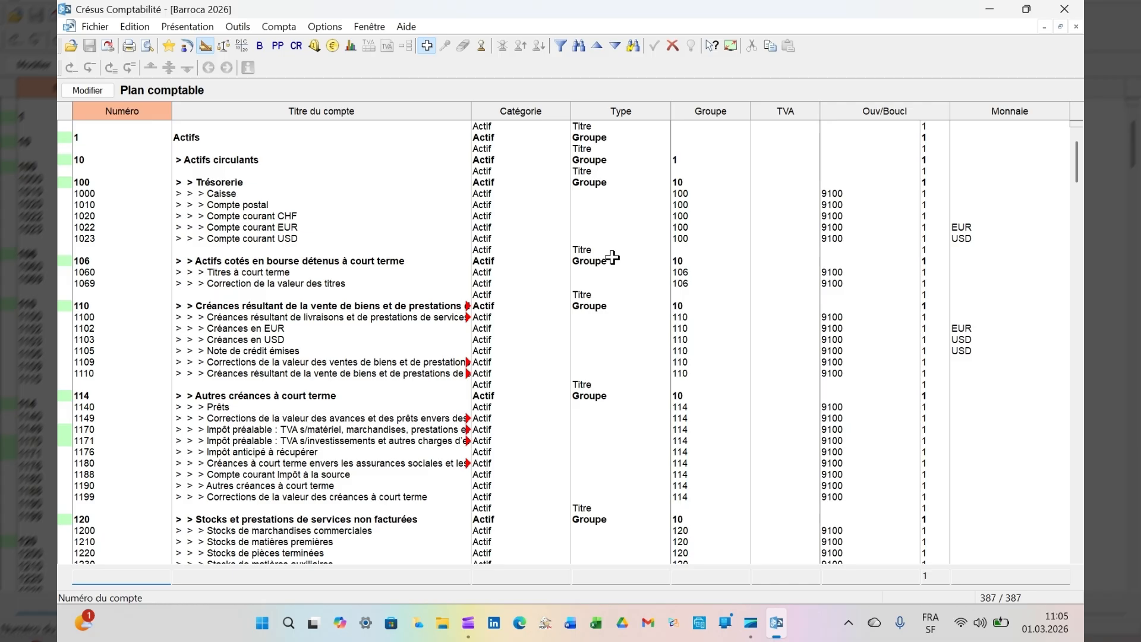
# Enable modifications to the chart of accounts.
pyautogui.moveTo(1076, 160); pyautogui.dragTo(951, 170)
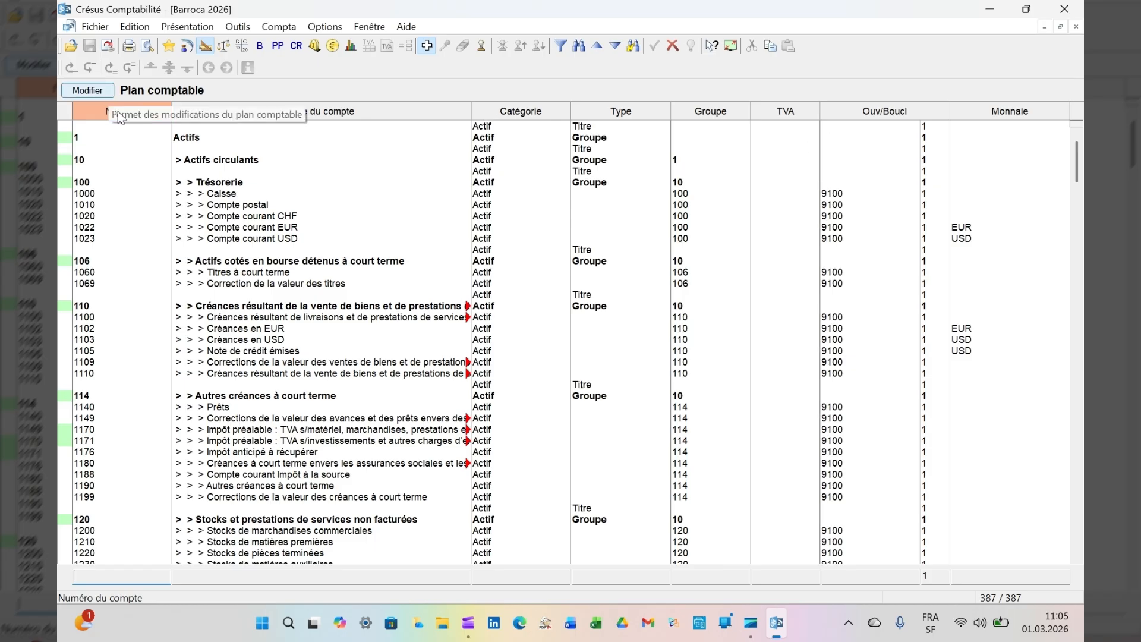
pyautogui.click(252, 227)
pyautogui.click(374, 440)
pyautogui.click(368, 326)
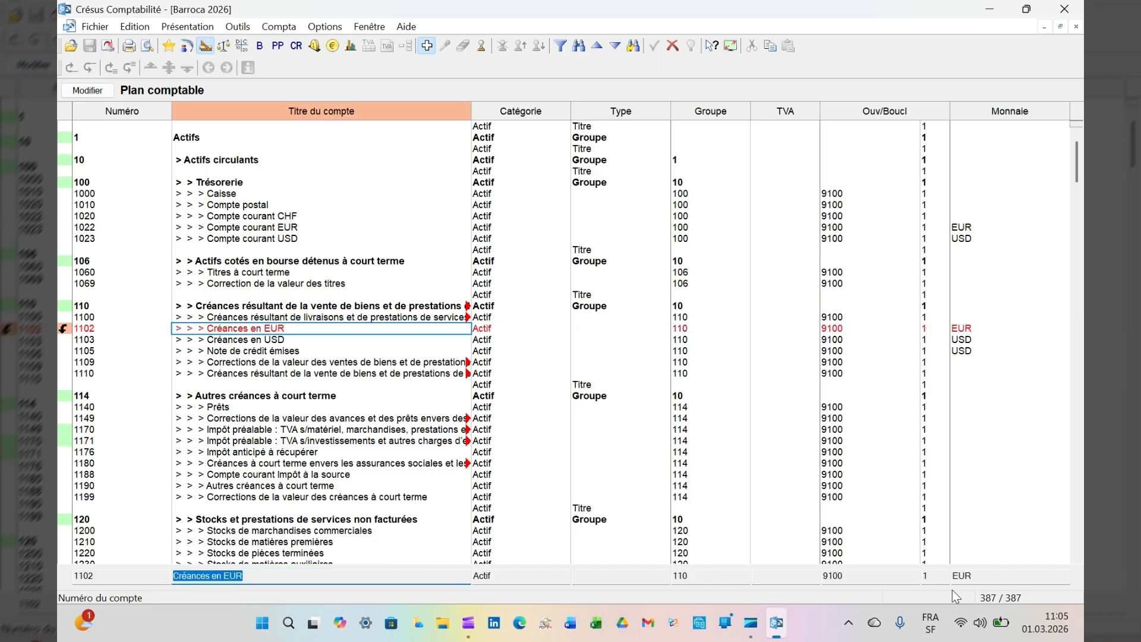
pyautogui.click(235, 199)
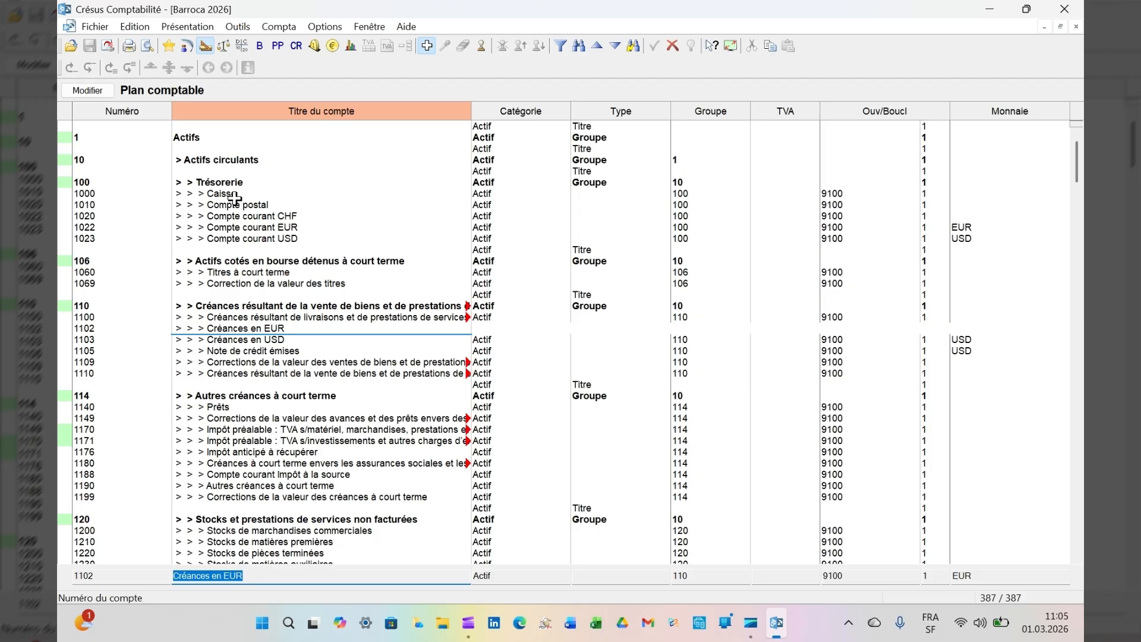
pyautogui.click(100, 94)
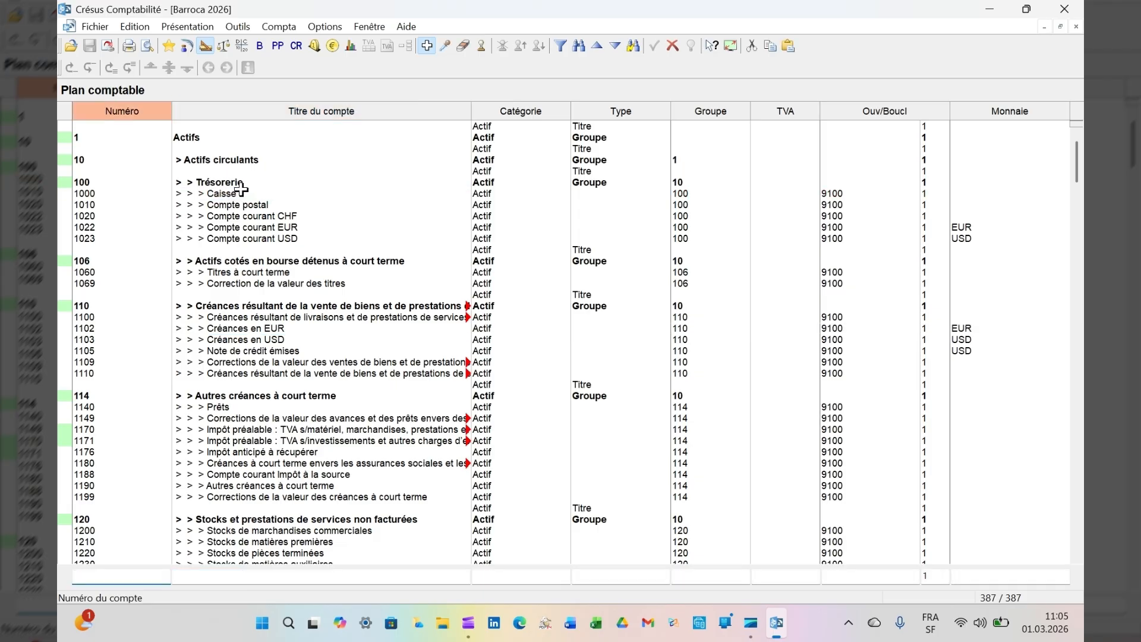
# Add test text to the title of account 1000 Caisse and delete it again.
pyautogui.click(240, 190)
pyautogui.doubleClick(240, 190)
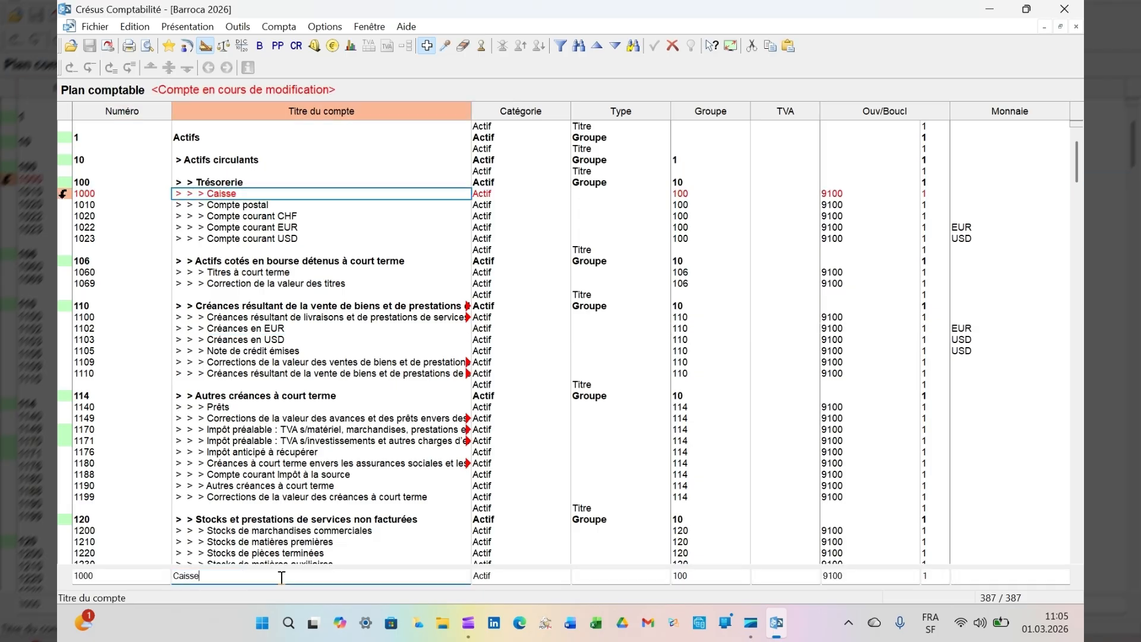
pyautogui.write('yxfydfsd')
pyautogui.press('BackSpace')
pyautogui.press('BackSpace')
pyautogui.press('BackSpace')
pyautogui.press('BackSpace')
pyautogui.press('BackSpace')
pyautogui.press('BackSpace')
pyautogui.press('BackSpace')
pyautogui.press('BackSpace')
pyautogui.press('Return')
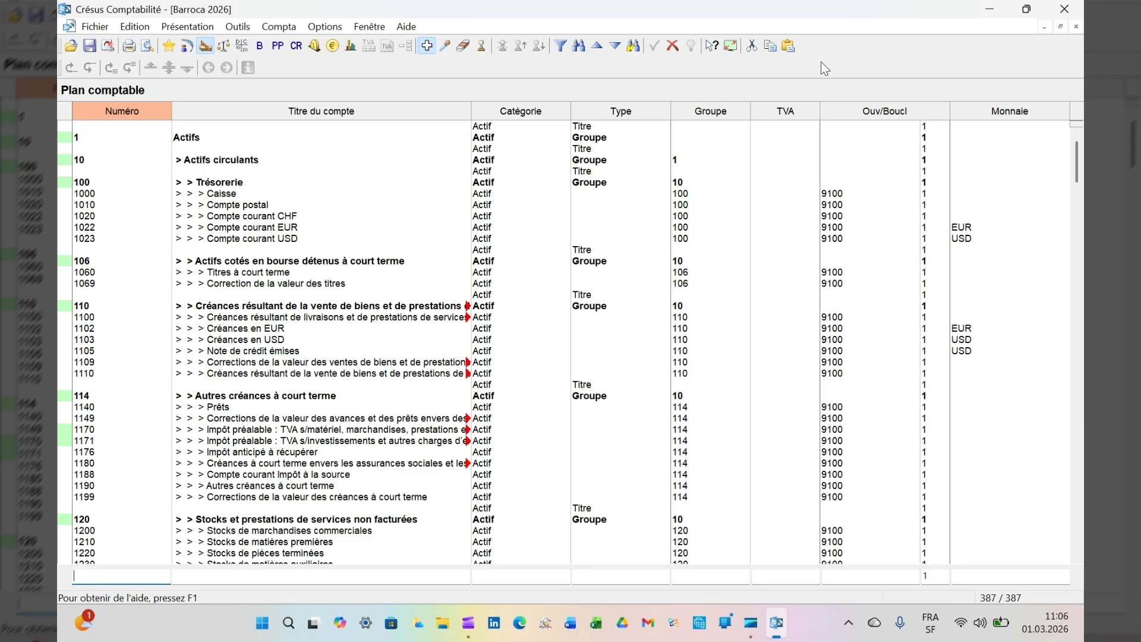
# Examine the commands available for account 1000 Caisse.
pyautogui.click(197, 194)
pyautogui.rightClick(198, 194)
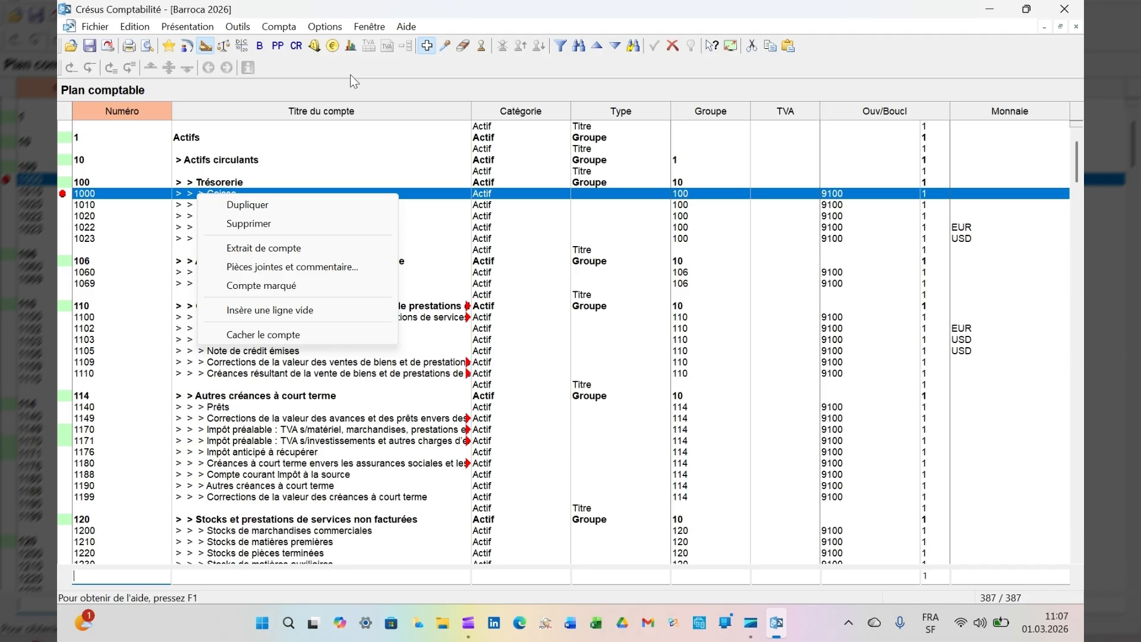
pyautogui.press('Escape')
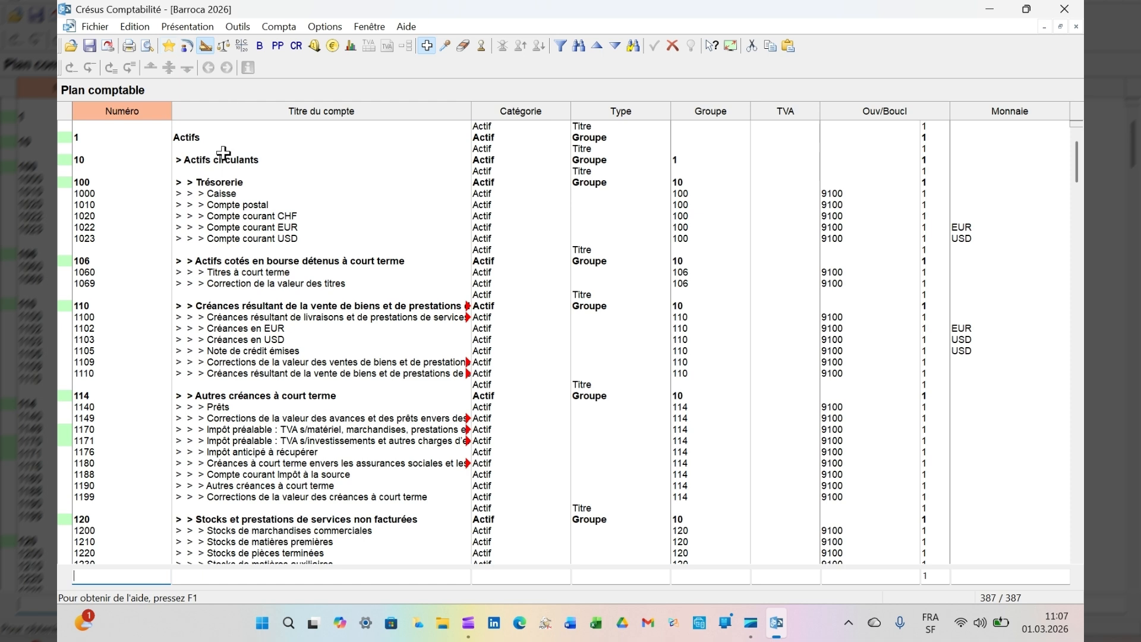
# Rename account 1010 Compte postal as Poste and account 1020 Compte courant CHF as Banque.
pyautogui.click(230, 191)
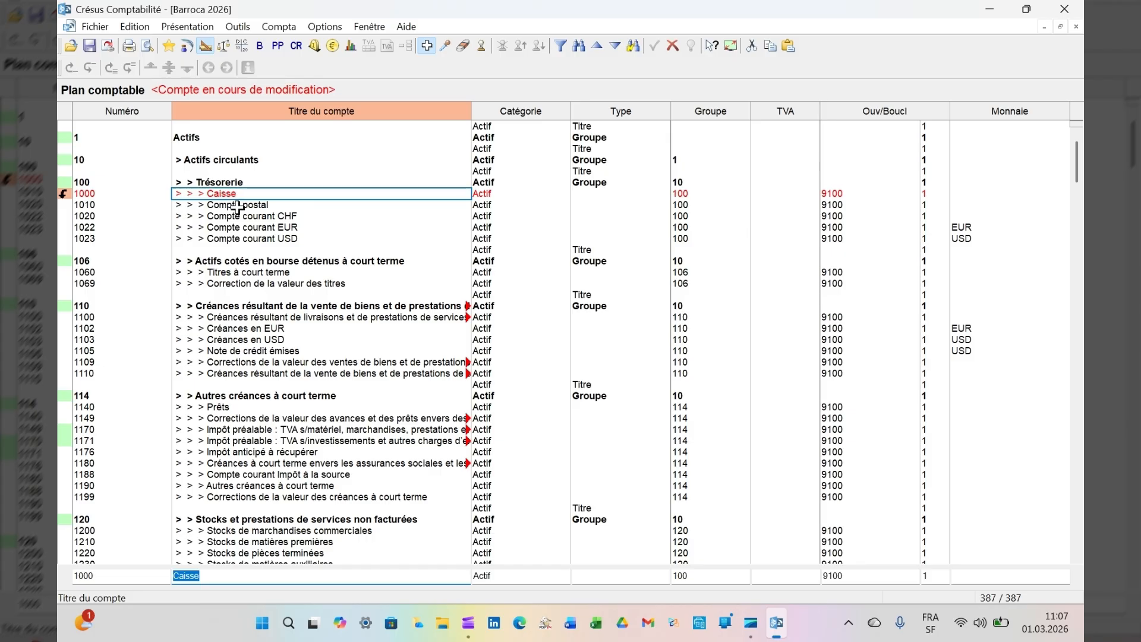
pyautogui.click(238, 205)
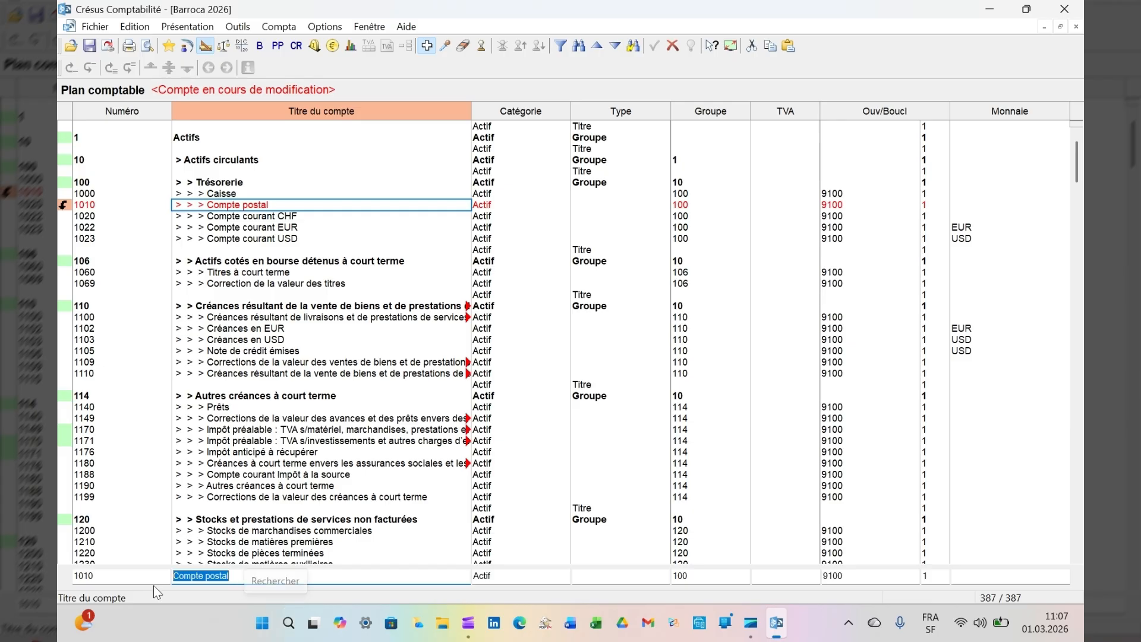
pyautogui.write('Poste')
pyautogui.press('Return')
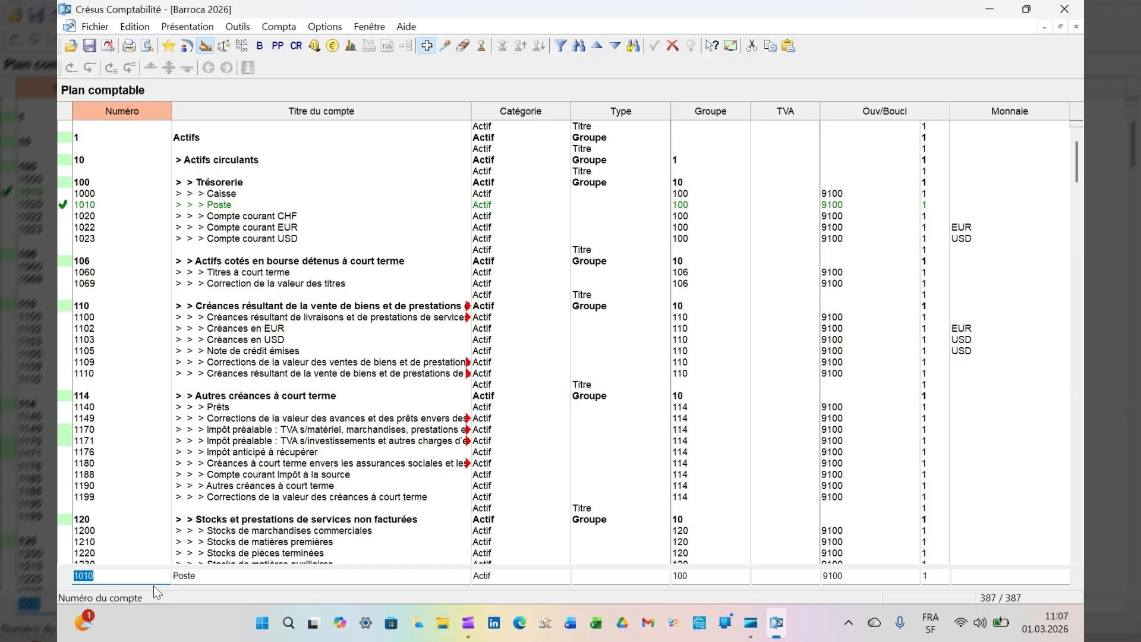
pyautogui.click(263, 215)
pyautogui.write('Banque')
pyautogui.press('Return')
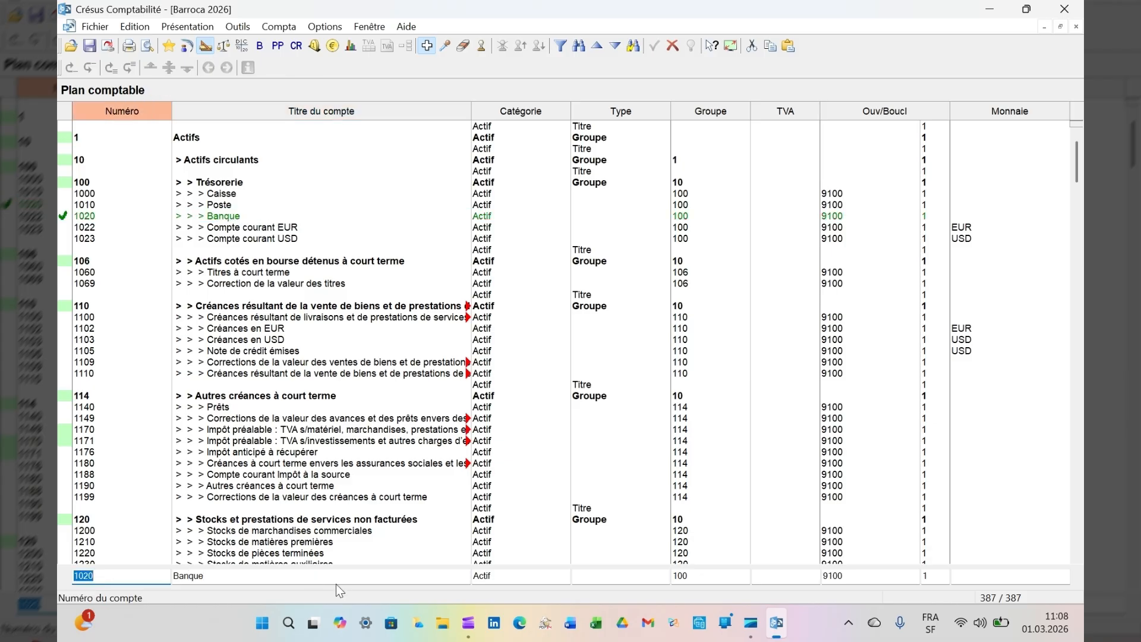
# Rename account 1100 as Créances clients and account 1200 as Stocks divers.
pyautogui.click(249, 316)
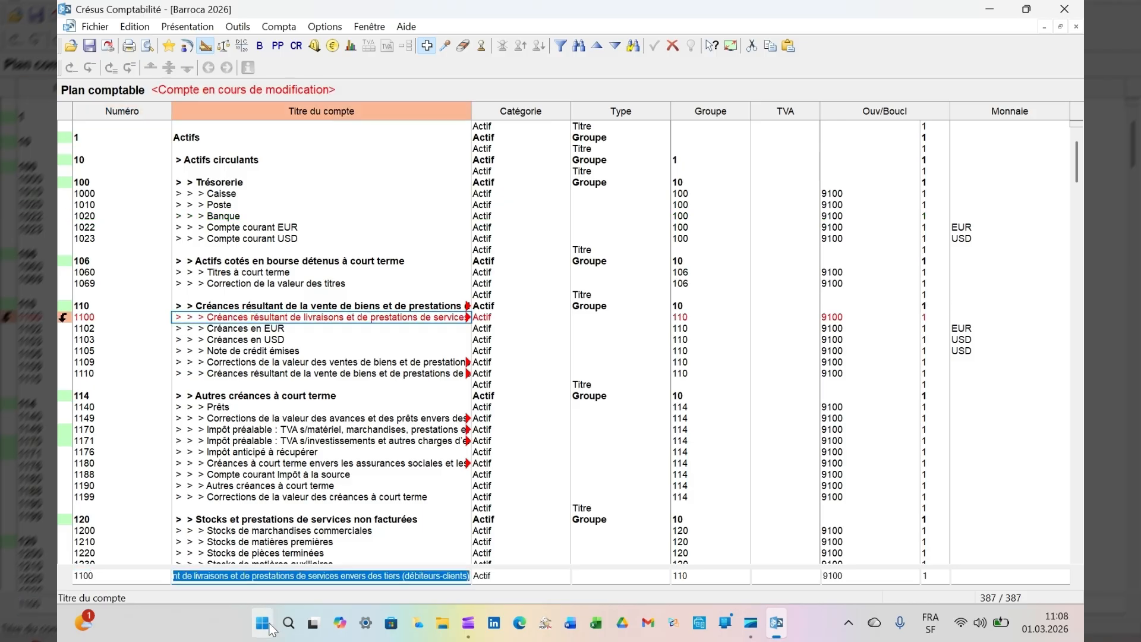
pyautogui.write('Créances clients')
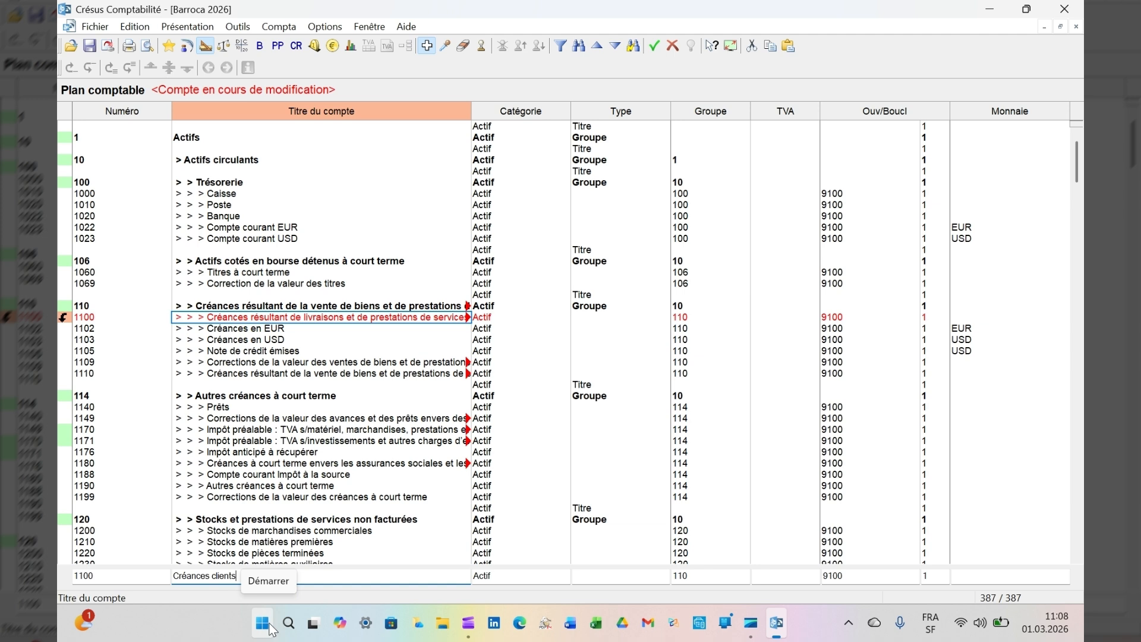
pyautogui.press('Return')
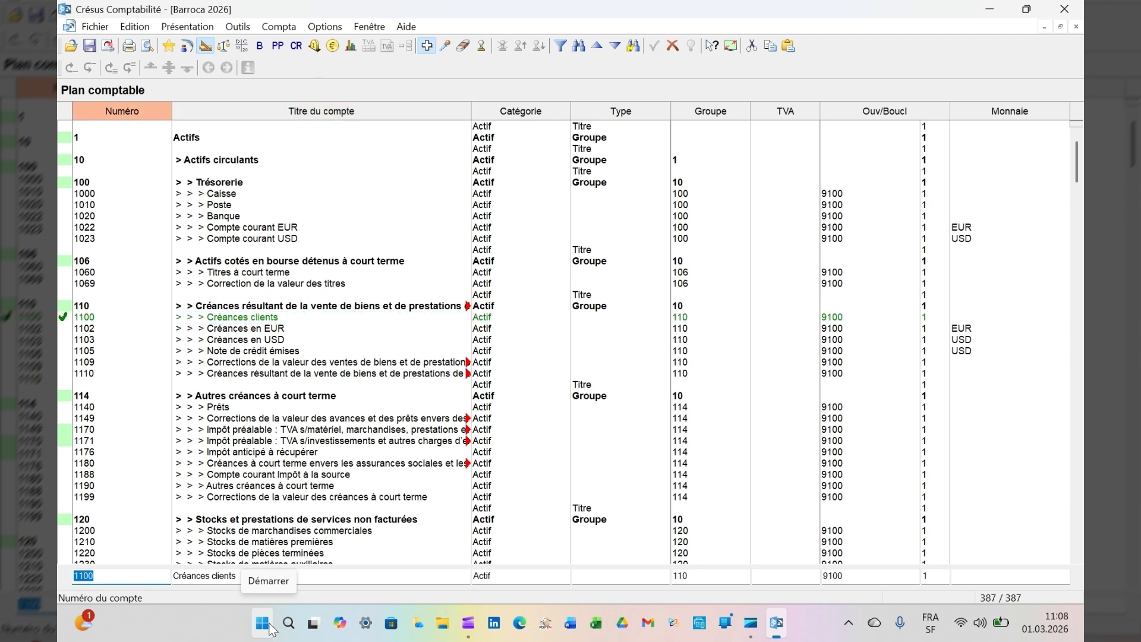
pyautogui.click(202, 531)
pyautogui.write('Stocks divers')
pyautogui.press('Return')
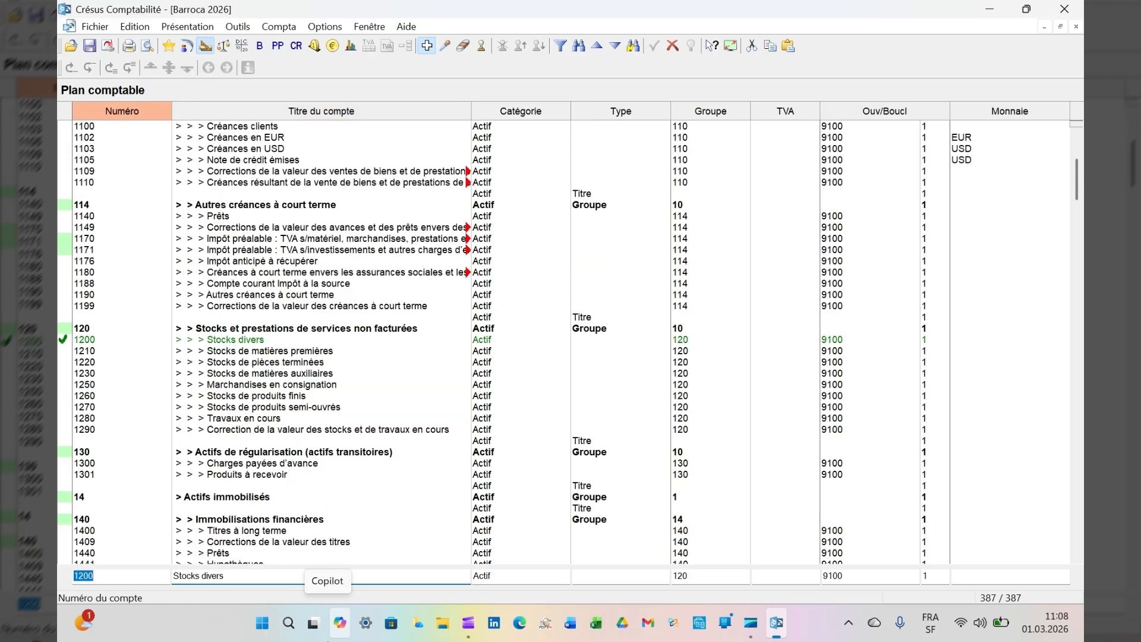
# Shorten the title of account 1500 Machines et appareils to Machines.
pyautogui.scroll(-2, 330, 536)
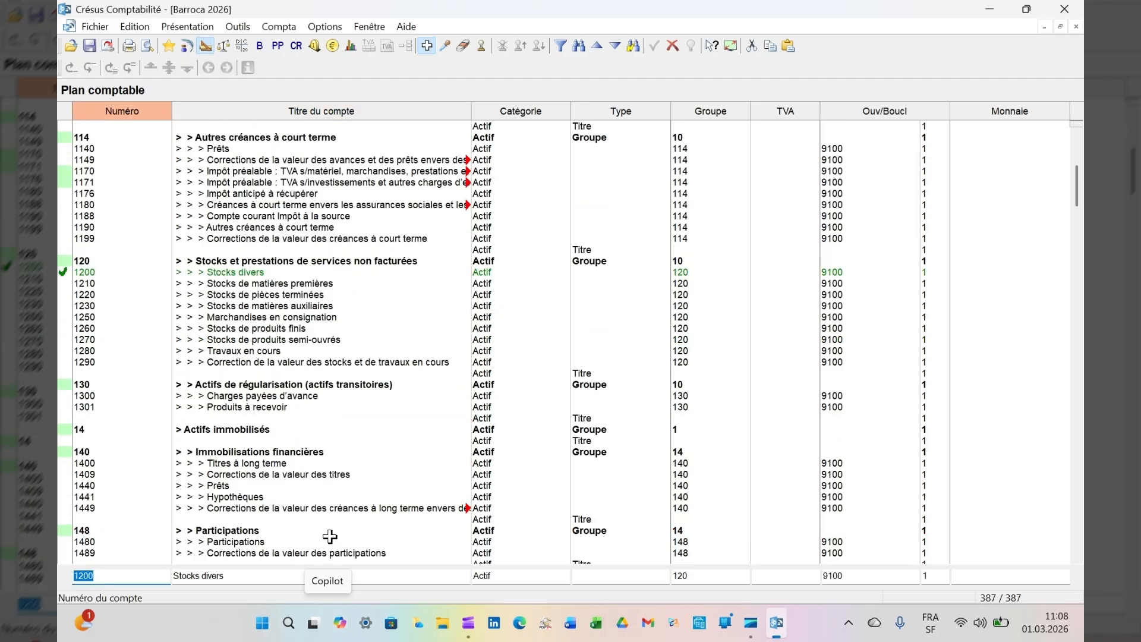
pyautogui.scroll(-3, 330, 536)
pyautogui.click(270, 486)
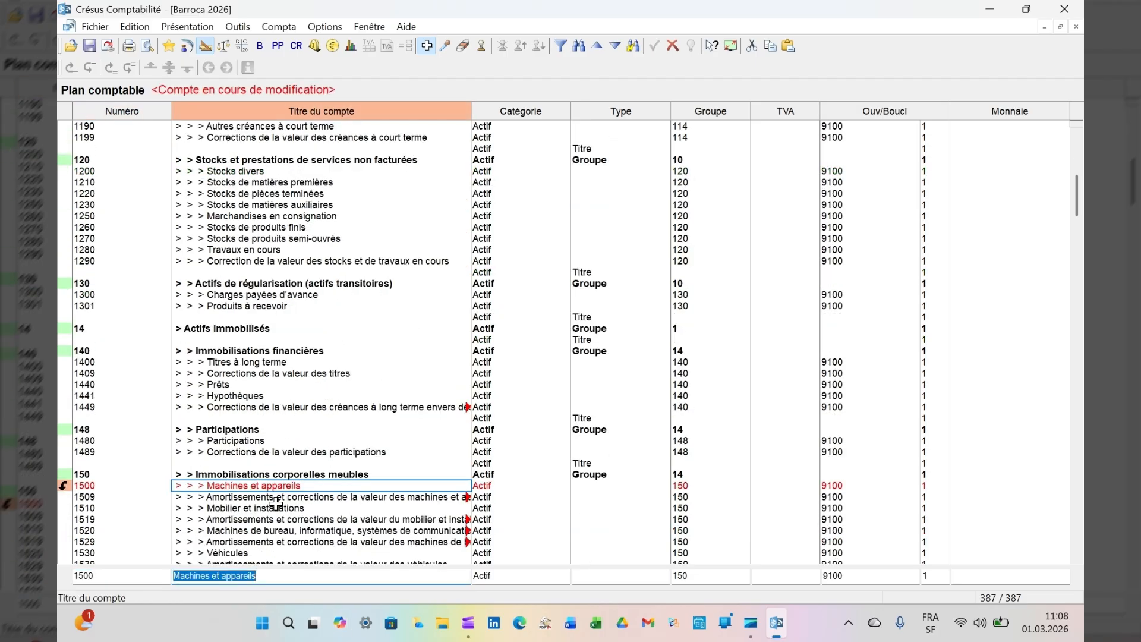
pyautogui.click(277, 573)
pyautogui.press('BackSpace')
pyautogui.press('BackSpace')
pyautogui.press('BackSpace')
pyautogui.press('BackSpace')
pyautogui.press('BackSpace')
pyautogui.press('BackSpace')
pyautogui.press('BackSpace')
pyautogui.press('BackSpace')
pyautogui.press('BackSpace')
pyautogui.press('BackSpace')
pyautogui.press('BackSpace')
pyautogui.press('BackSpace')
pyautogui.press('BackSpace')
pyautogui.press('Return')
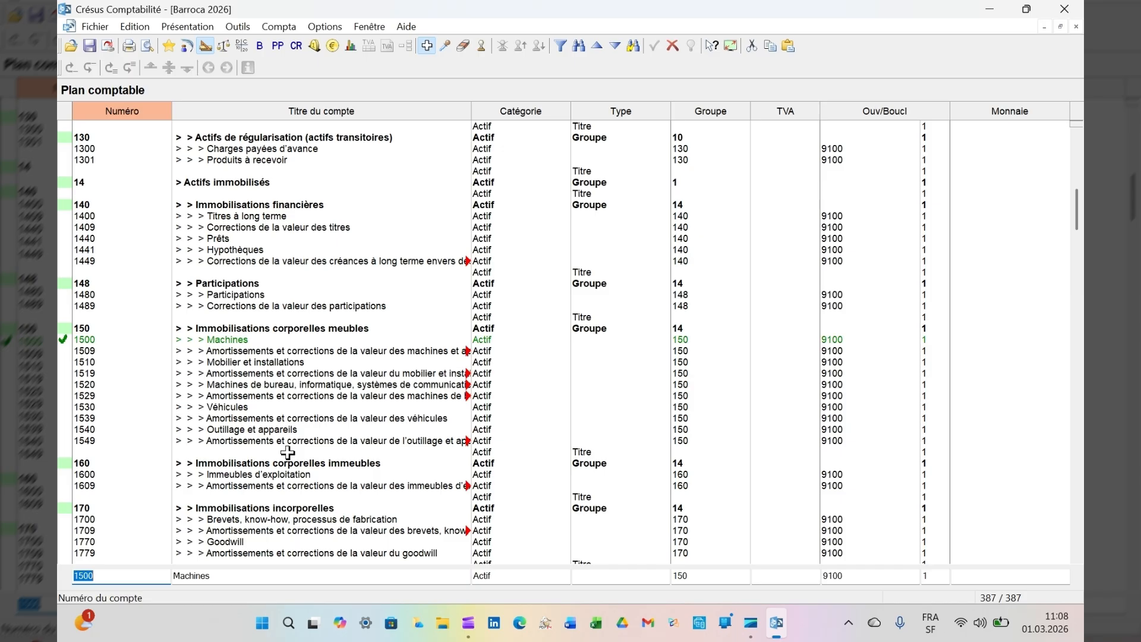
# Shorten the title of account 1510 Mobilier et installations to Mobilier.
pyautogui.click(275, 362)
pyautogui.moveTo(209, 576); pyautogui.dragTo(369, 577)
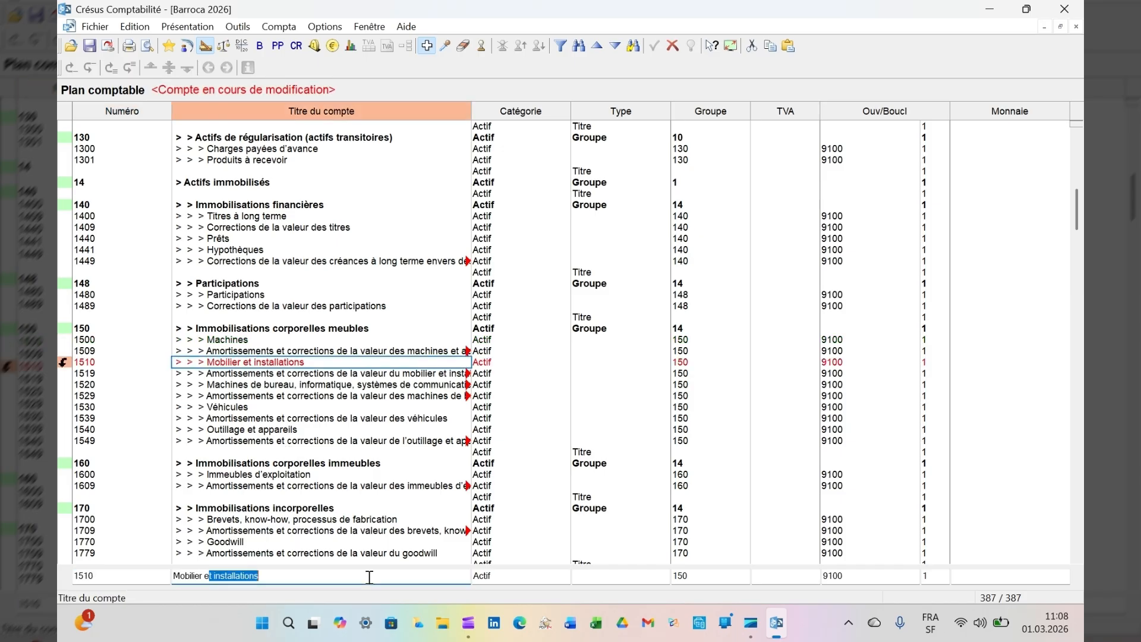
pyautogui.press('BackSpace')
pyautogui.press('BackSpace')
pyautogui.press('BackSpace')
pyautogui.press('Return')
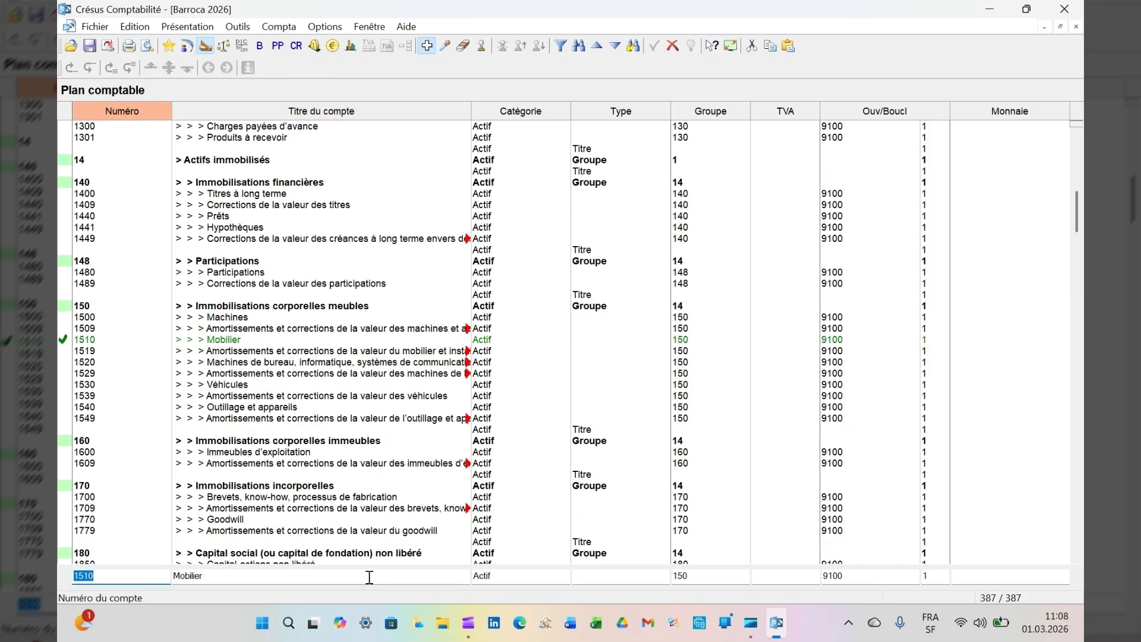
# Rename liability account 2000 in group 200 as Dettes fournisseurs.
pyautogui.click(230, 385)
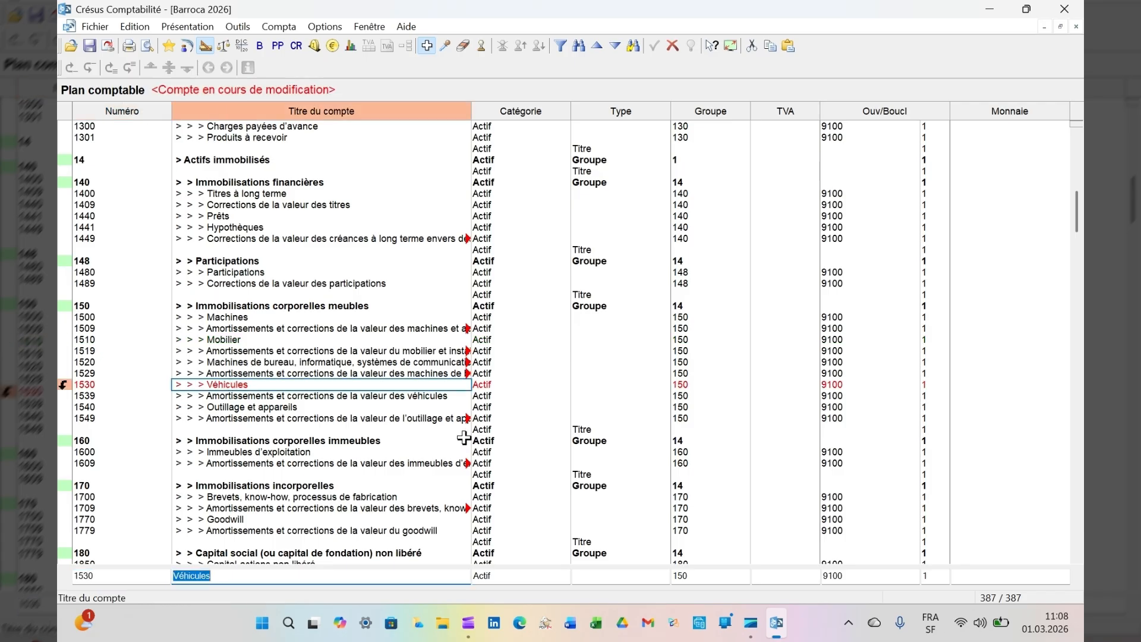
pyautogui.scroll(-6, 318, 407)
pyautogui.click(309, 440)
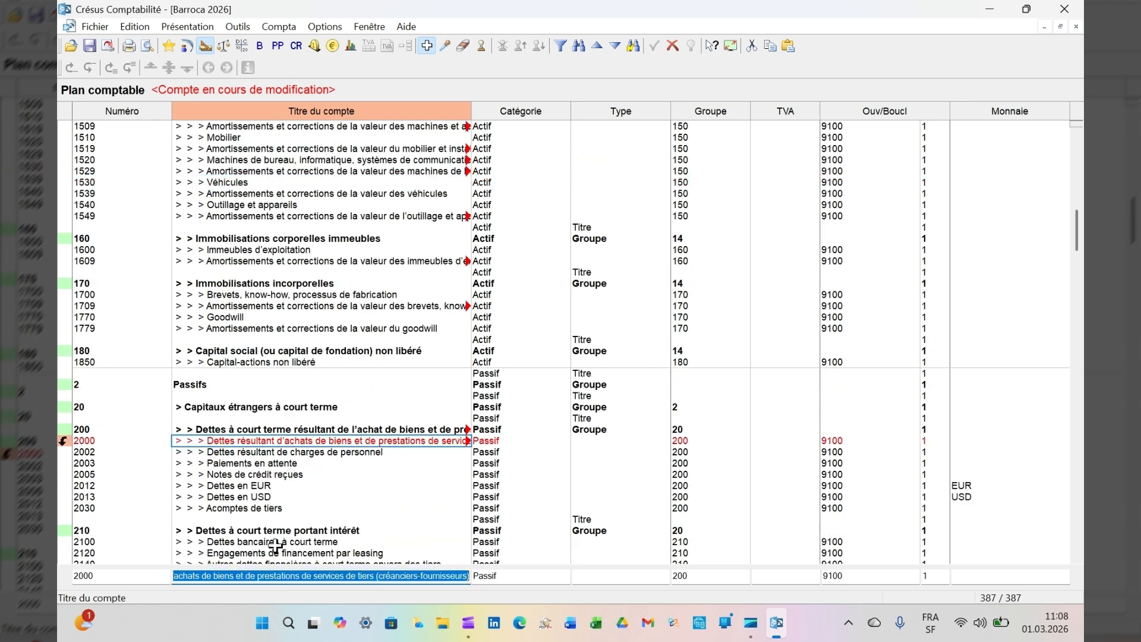
pyautogui.write('Dettes fourniss')
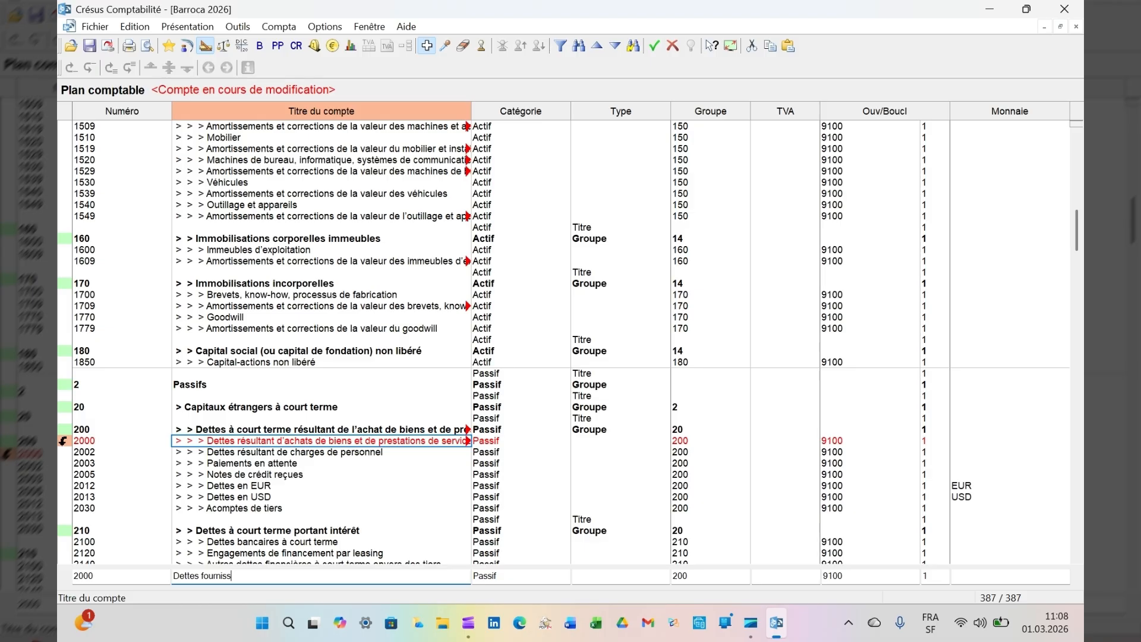
pyautogui.write('eurs')
pyautogui.press('Return')
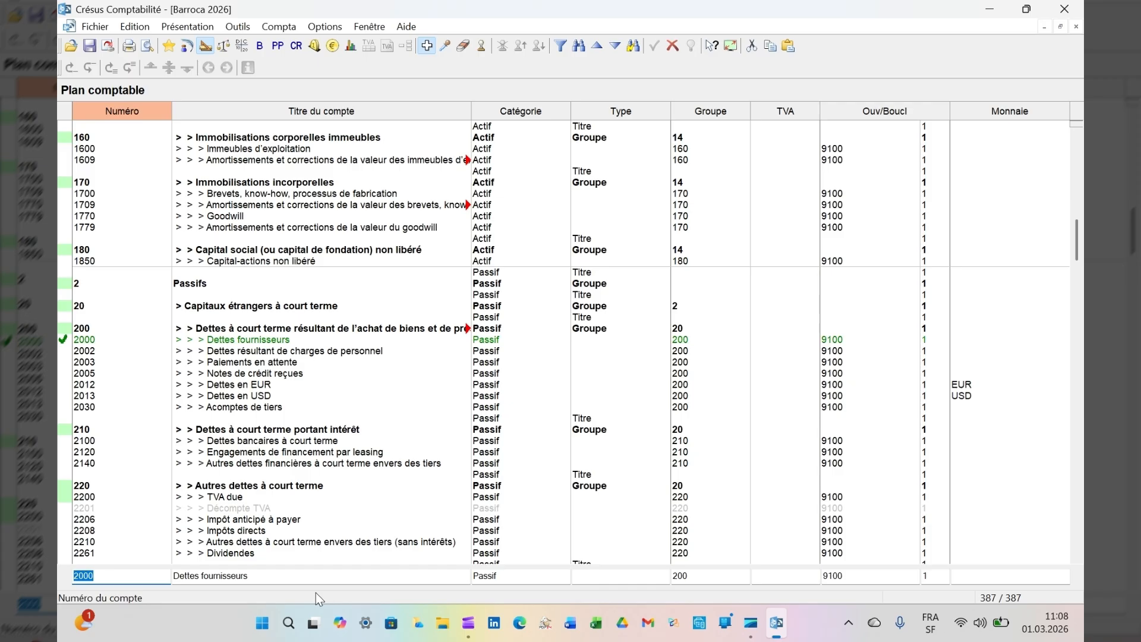
# Change account 2005 Notes de crédit reçues to number 2010 with the title Autres dettes.
pyautogui.click(92, 372)
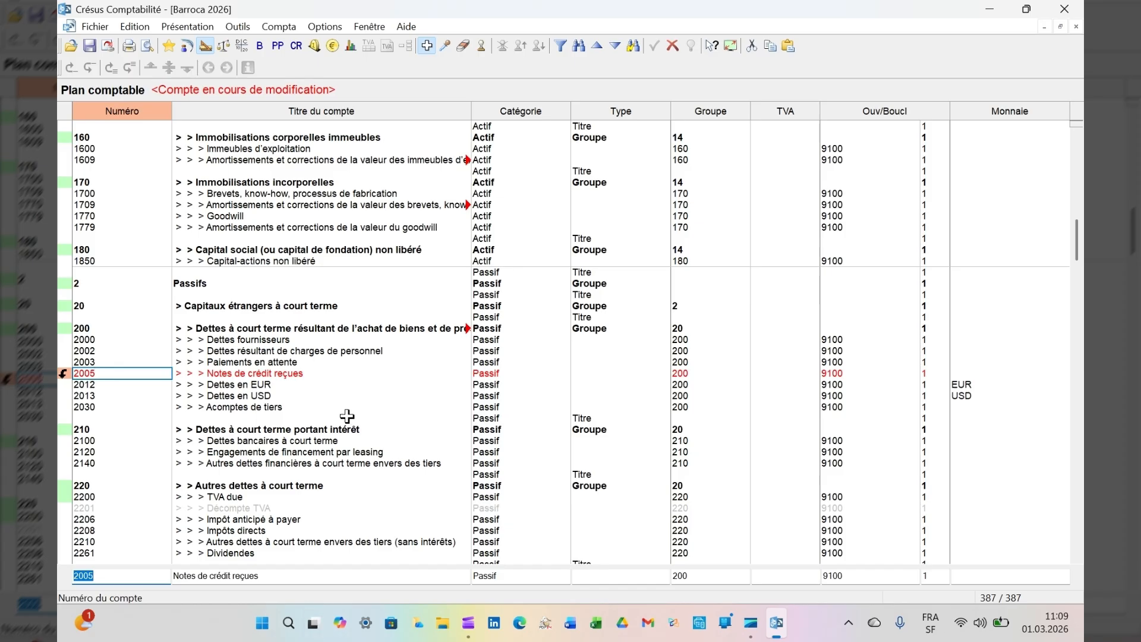
pyautogui.press('Escape')
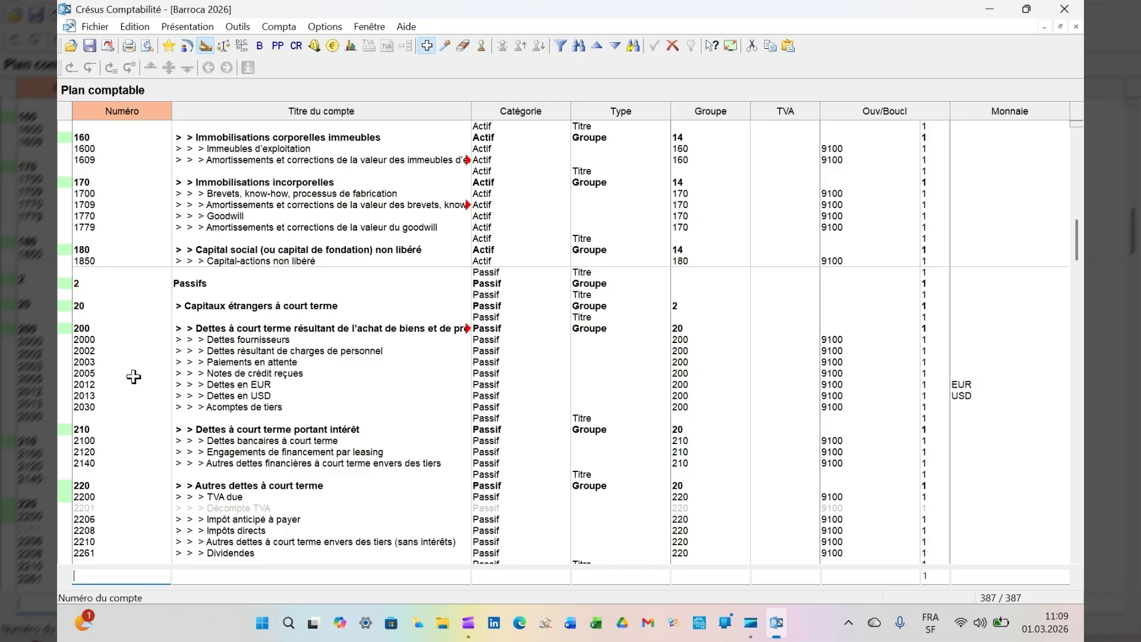
pyautogui.click(94, 375)
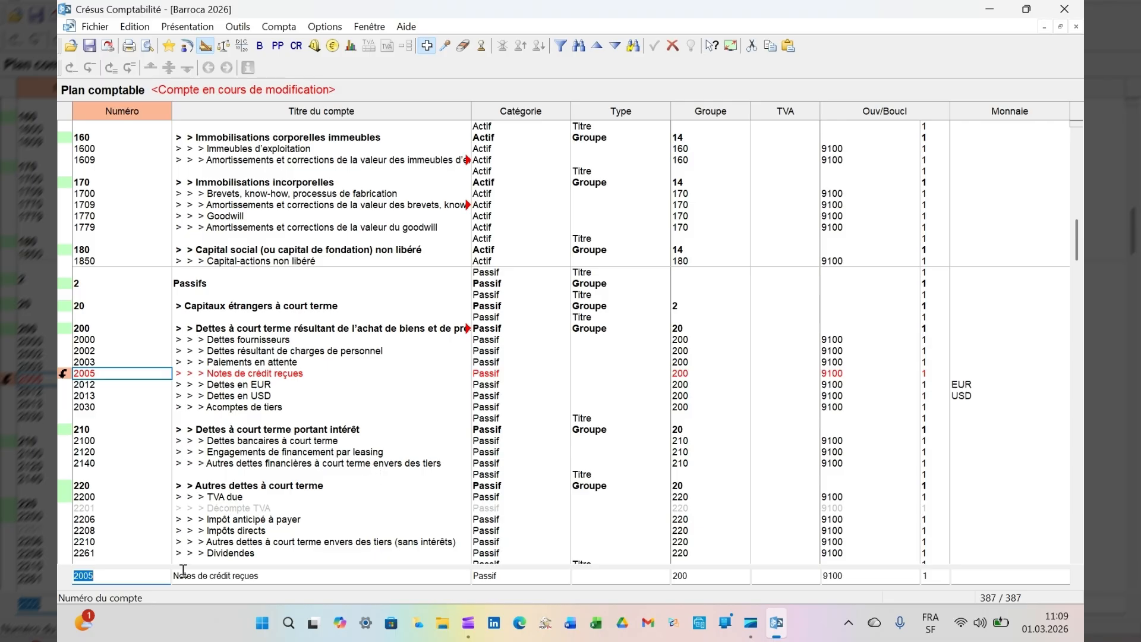
pyautogui.write('2010')
pyautogui.press('Tab')
pyautogui.write('Autres dettes')
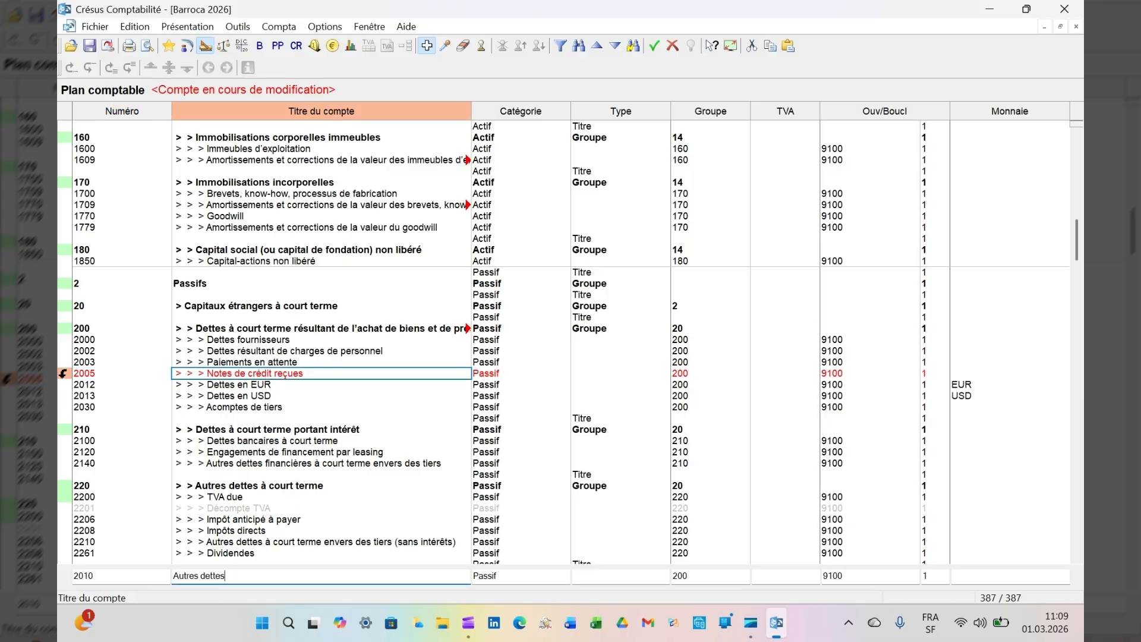
pyautogui.press('Return')
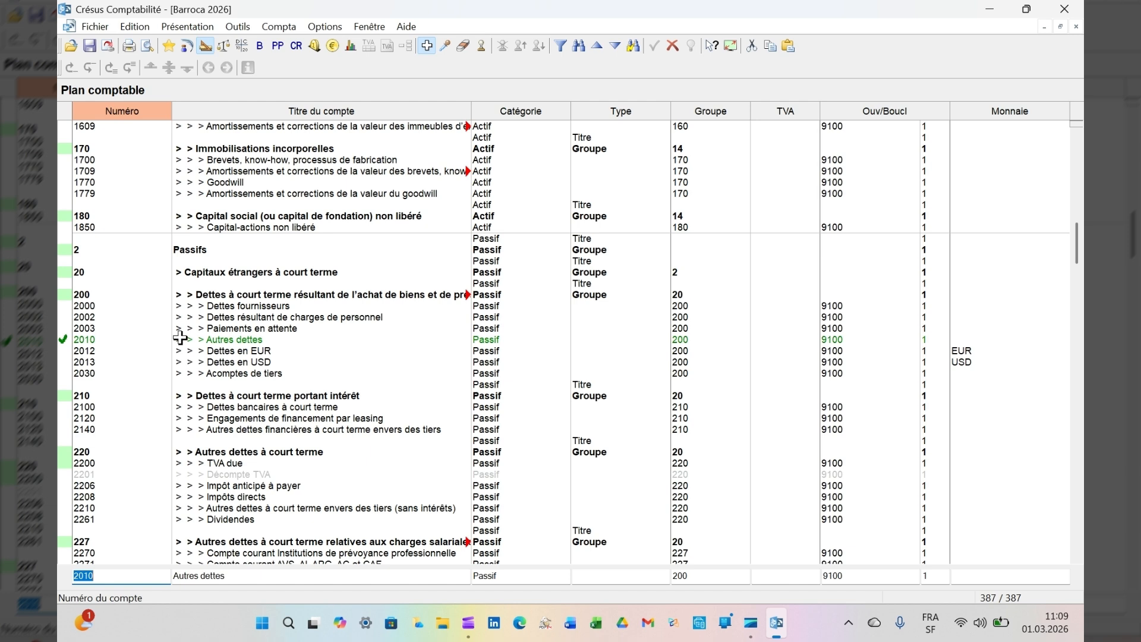
# Delete account 2010 Autres dettes from the chart of accounts.
pyautogui.click(130, 338)
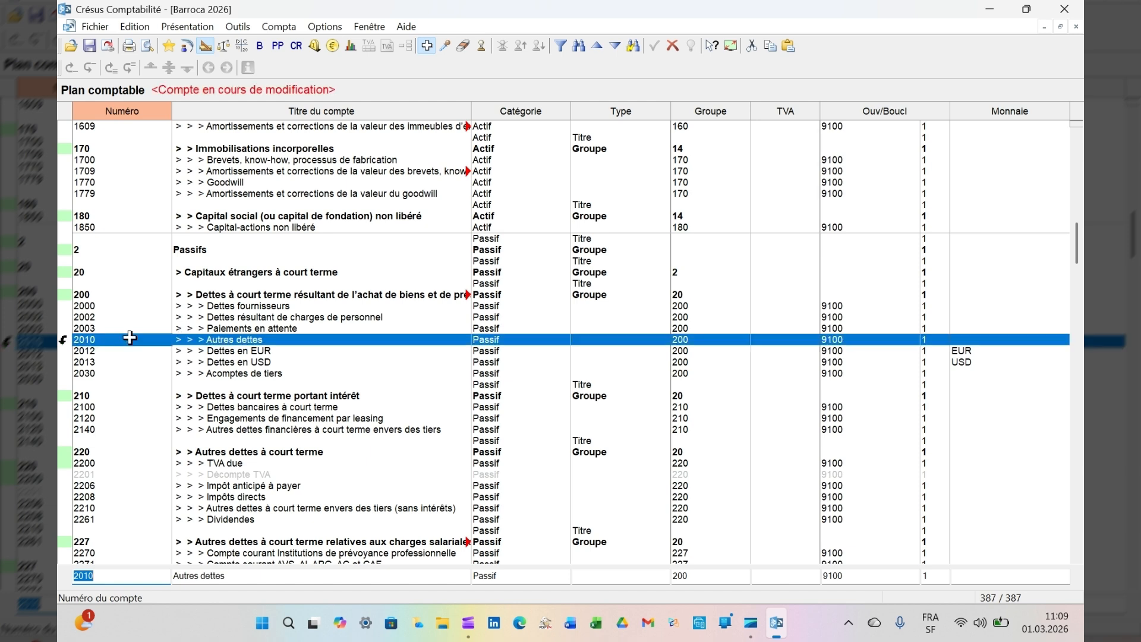
pyautogui.rightClick(130, 338)
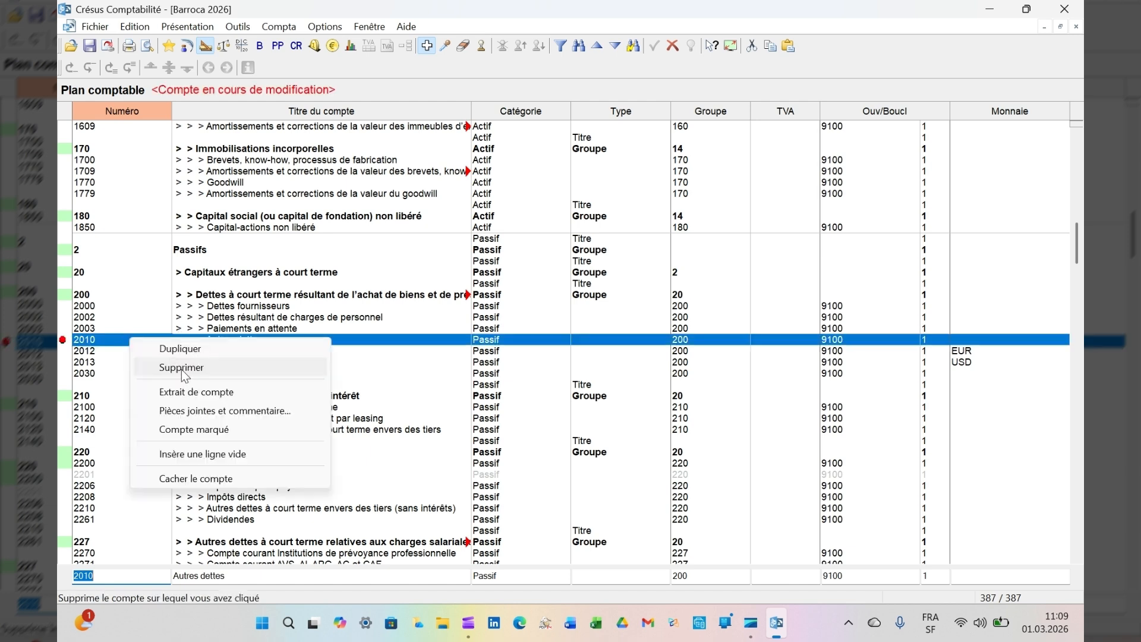
pyautogui.click(183, 373)
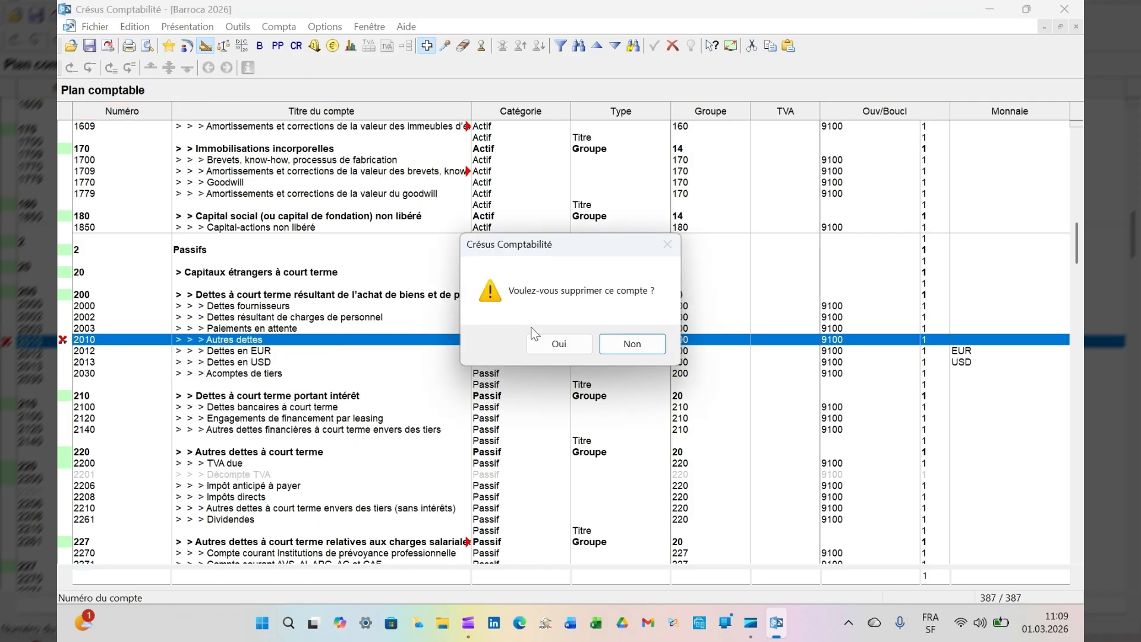
pyautogui.click(536, 341)
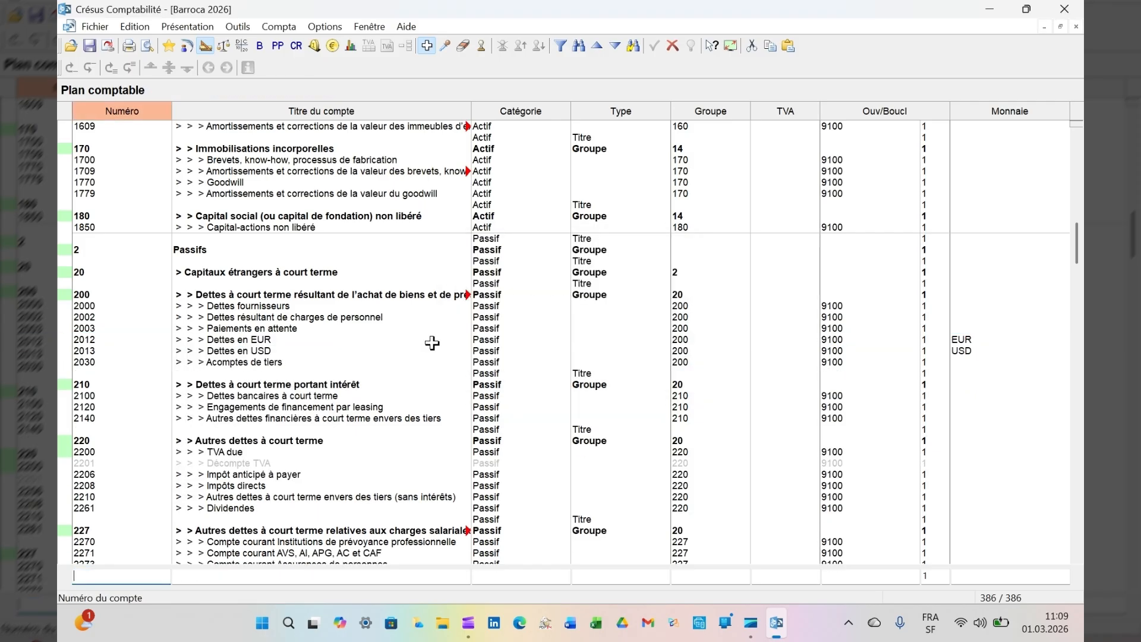
pyautogui.doubleClick(265, 341)
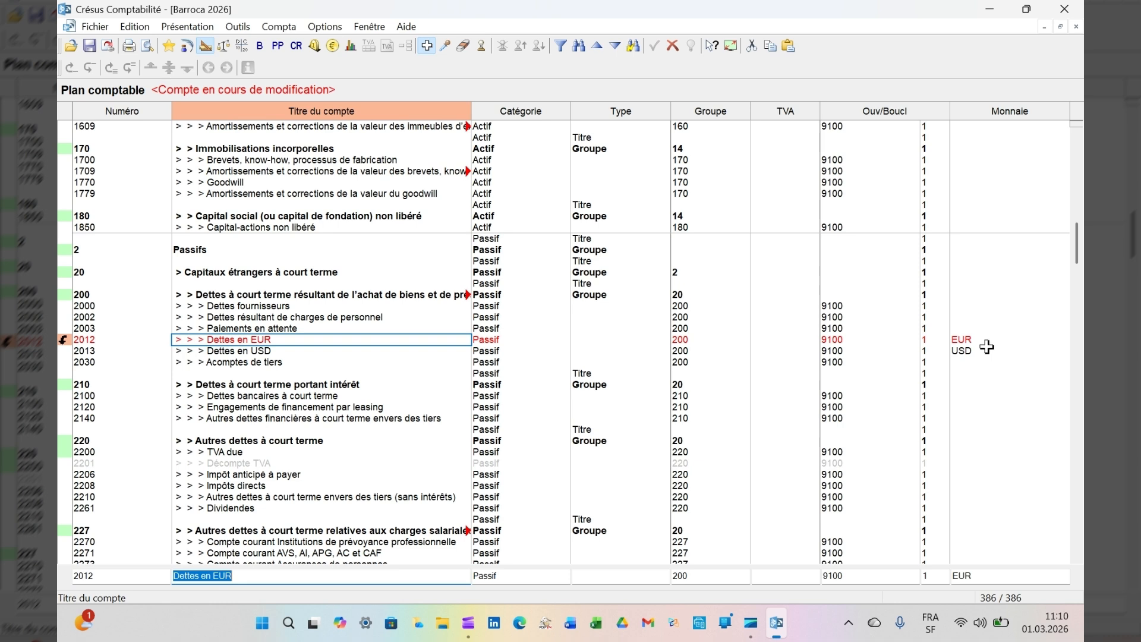
pyautogui.press('Return')
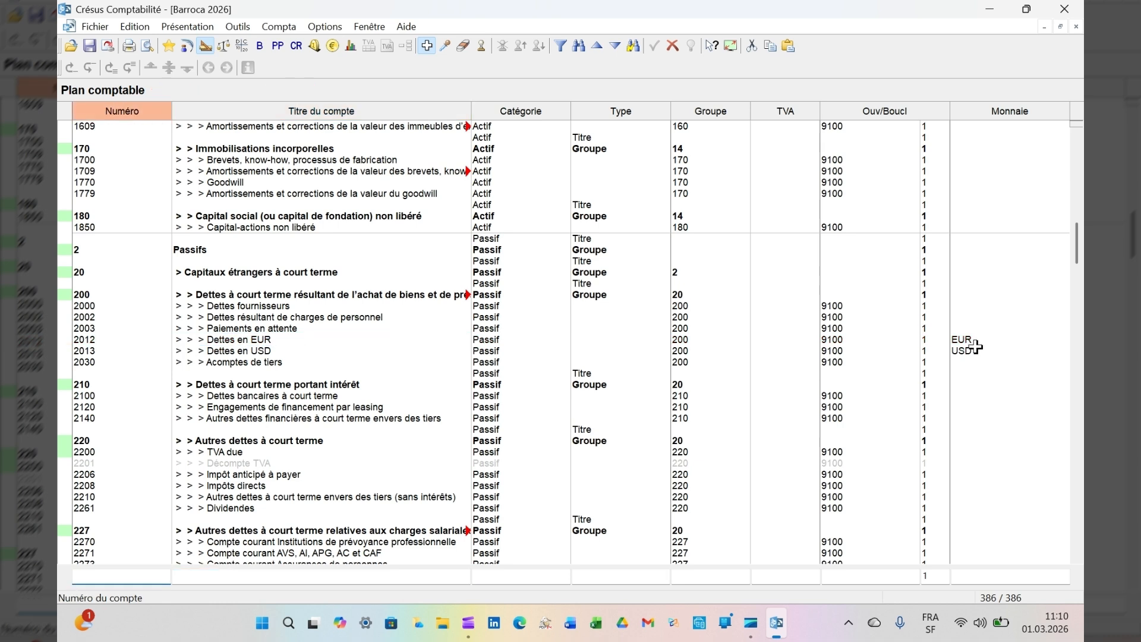
# Duplicate account 2000 Dettes fournisseurs as a new account numbered 2010 and titled Autres dettes.
pyautogui.click(255, 305)
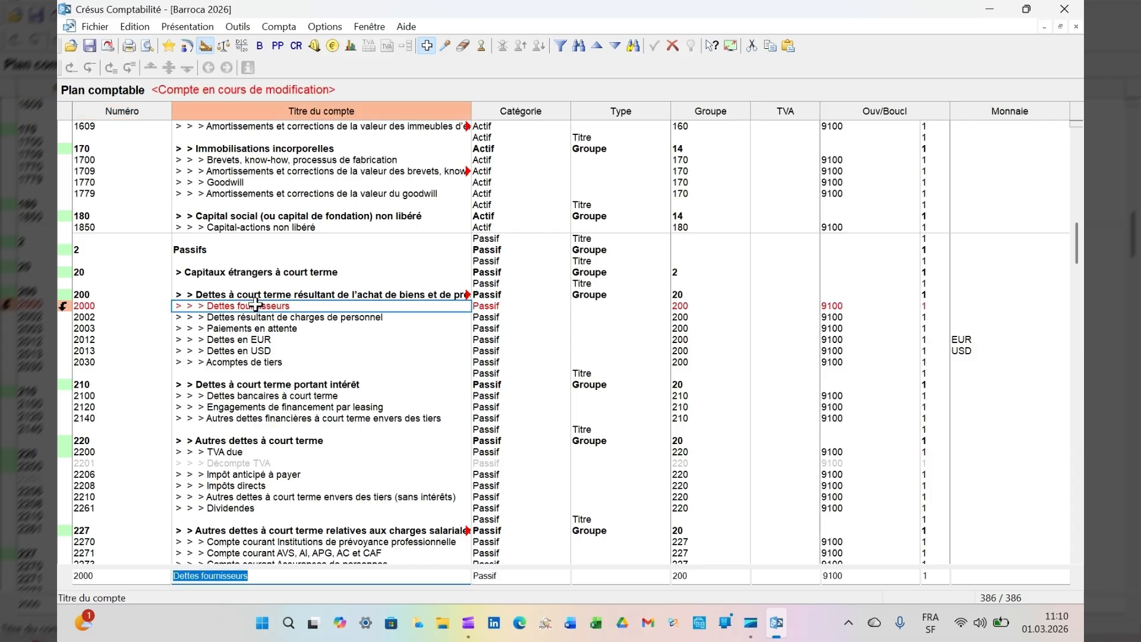
pyautogui.rightClick(255, 305)
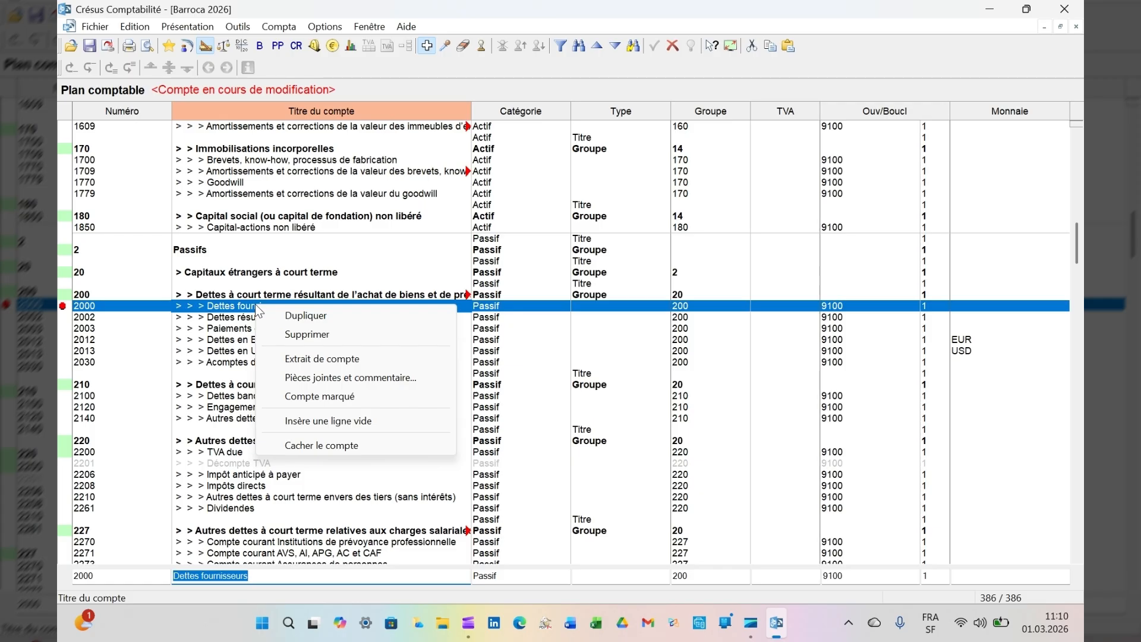
pyautogui.click(277, 319)
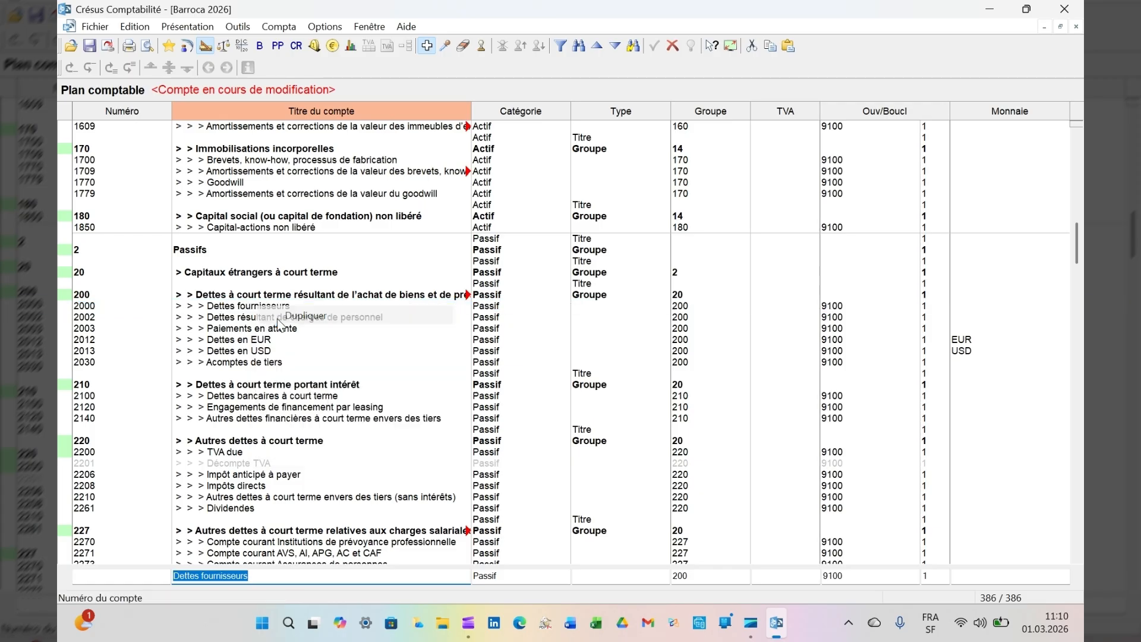
pyautogui.write('2010')
pyautogui.press('Tab')
pyautogui.write('Autres dettes')
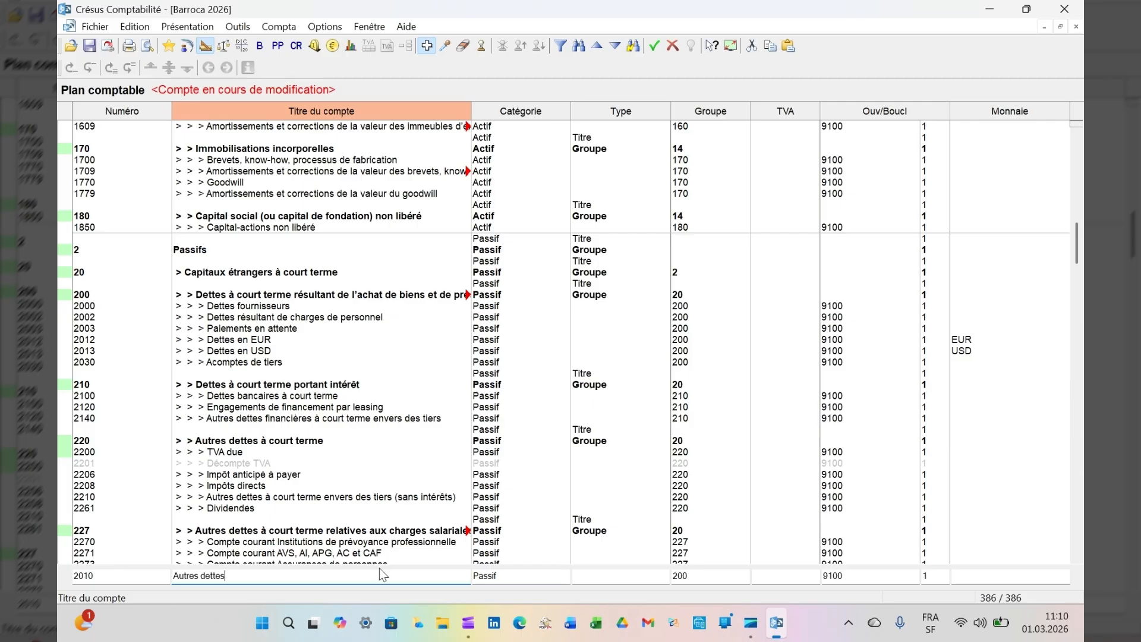
pyautogui.press('Return')
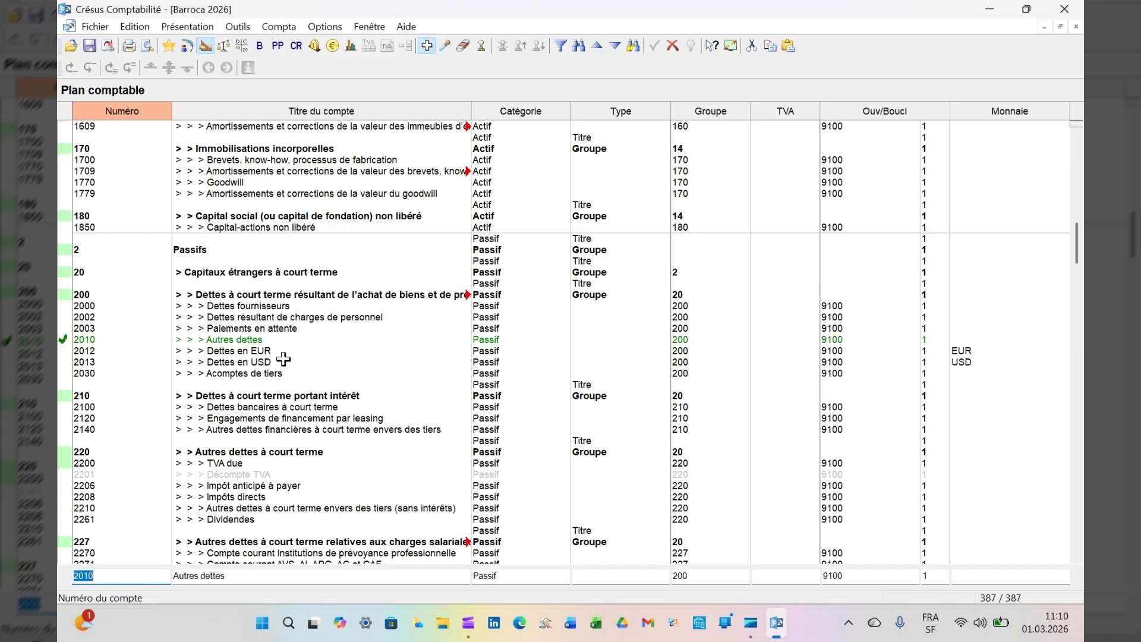
# Rename long-term liability account 2400 in group 240 as Emprunt bancaire.
pyautogui.scroll(-3, 283, 359)
pyautogui.scroll(-7, 283, 360)
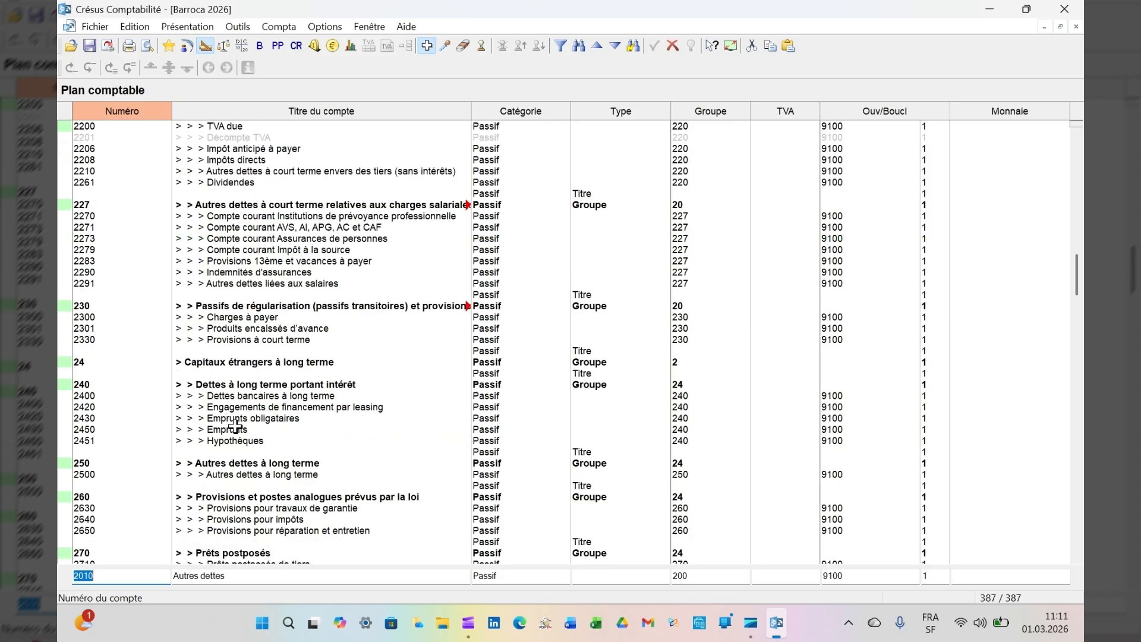
pyautogui.click(237, 396)
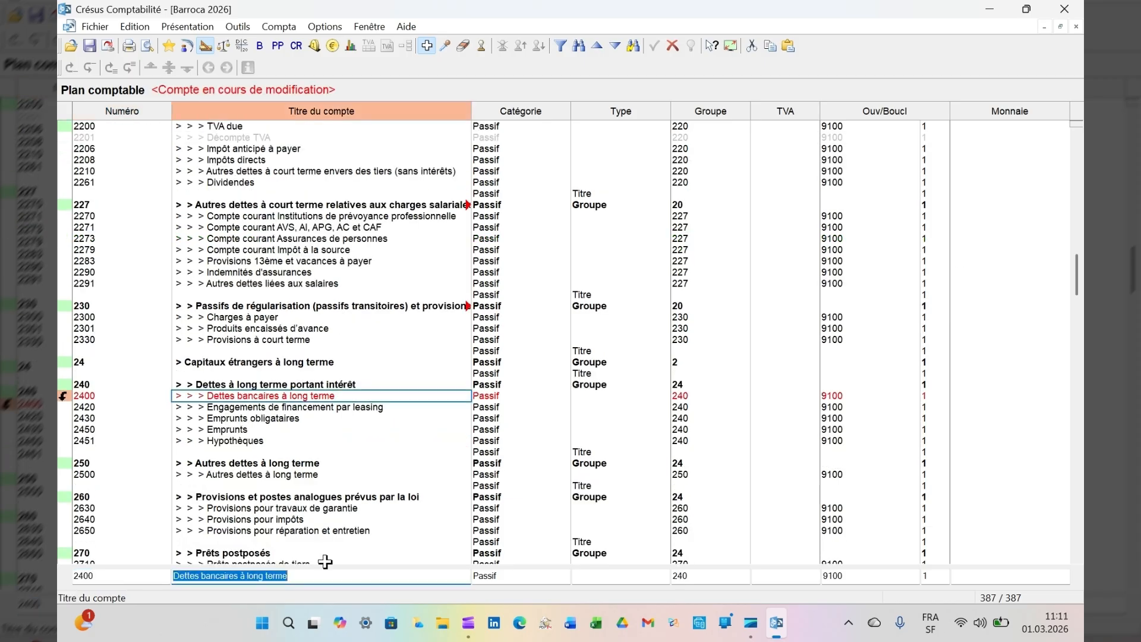
pyautogui.write('Emprun')
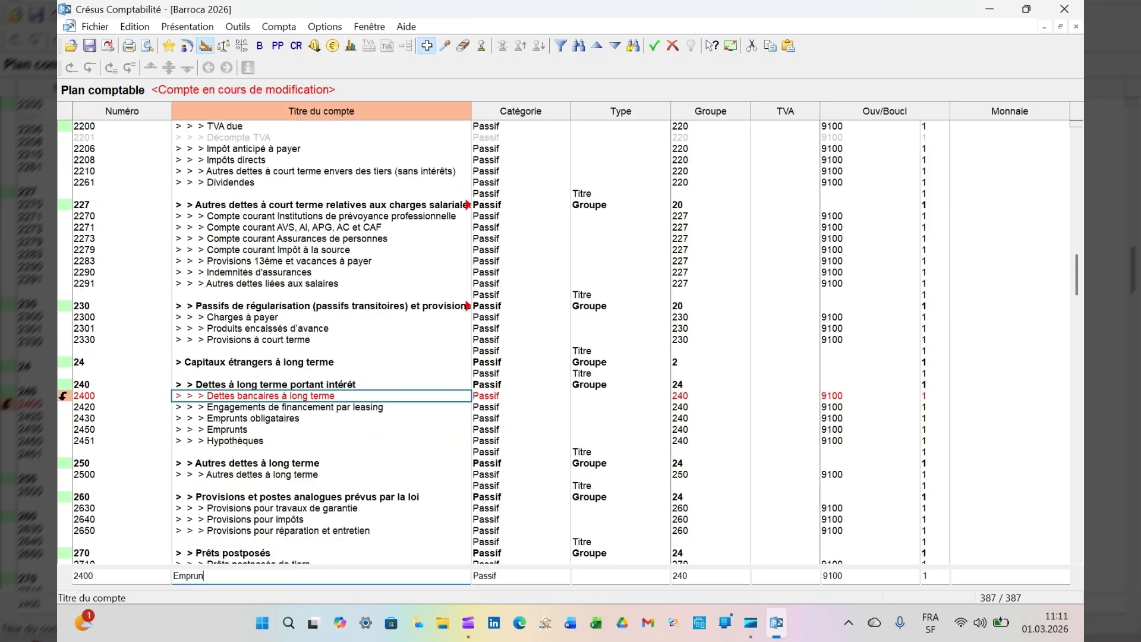
pyautogui.write('t bancaire')
pyautogui.press('Return')
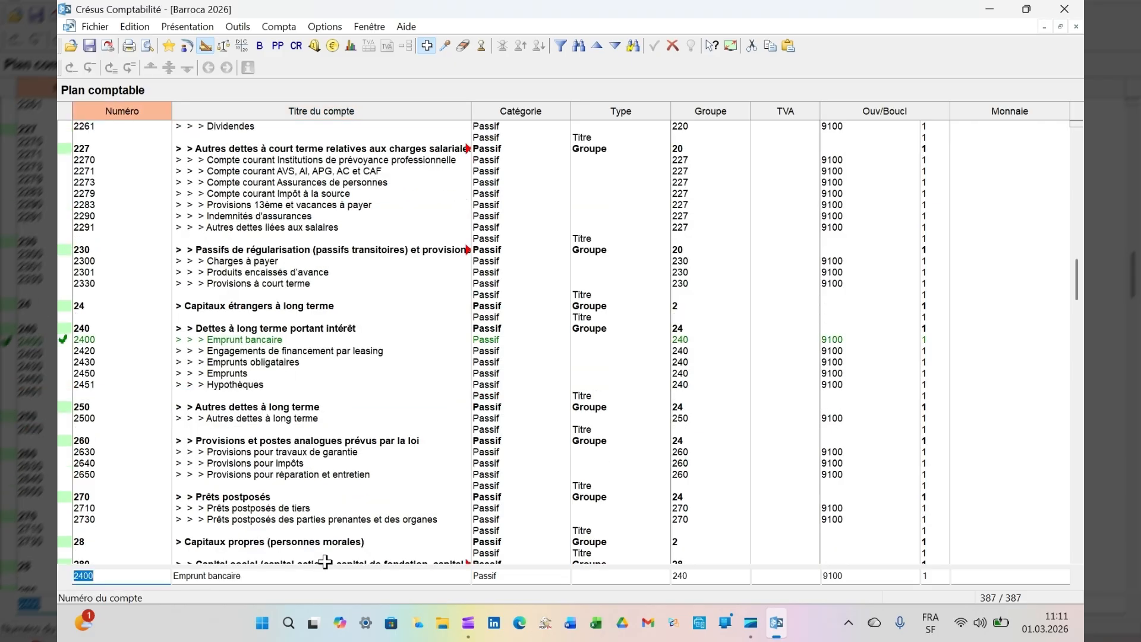
# Rename equity account 2800 in group 280 as Capital.
pyautogui.scroll(-3, 367, 490)
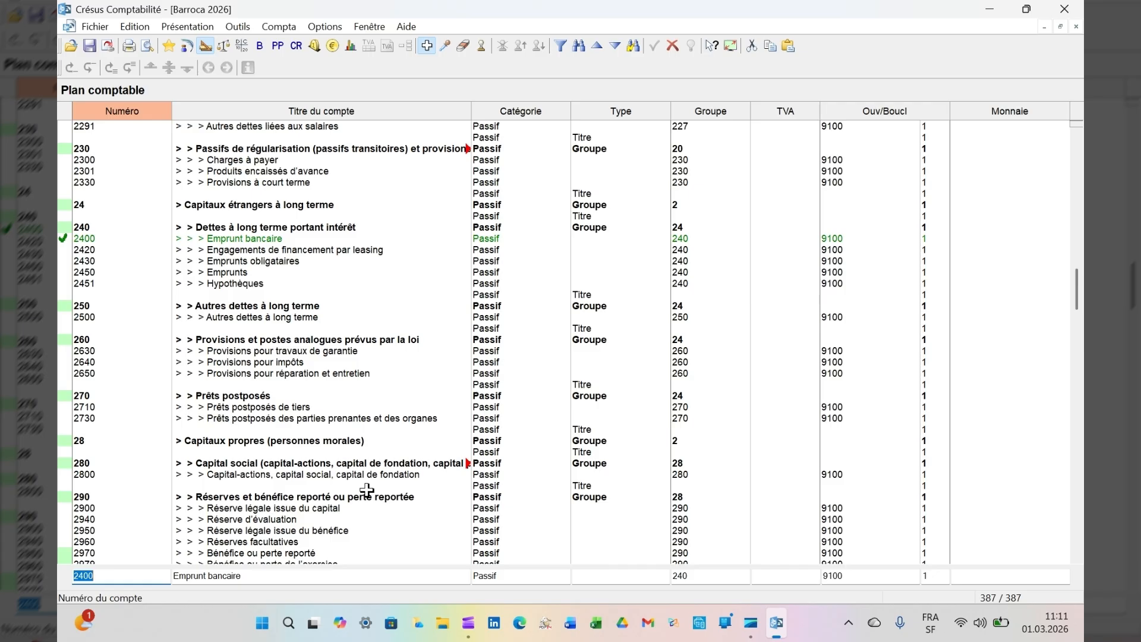
pyautogui.scroll(-1, 366, 490)
pyautogui.click(266, 440)
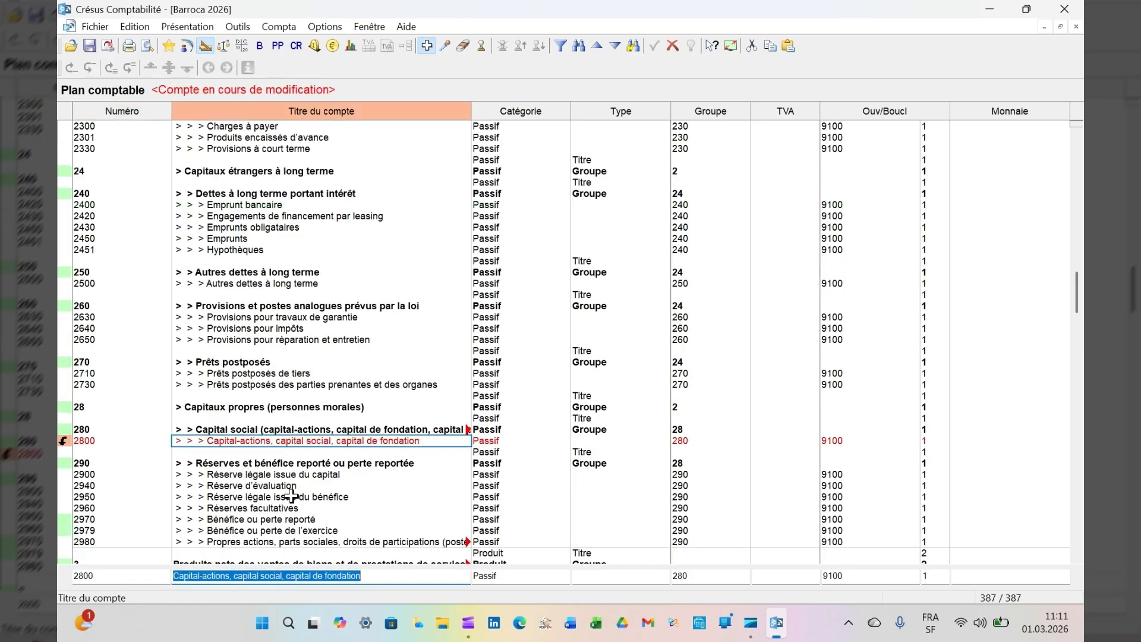
pyautogui.write('Capital')
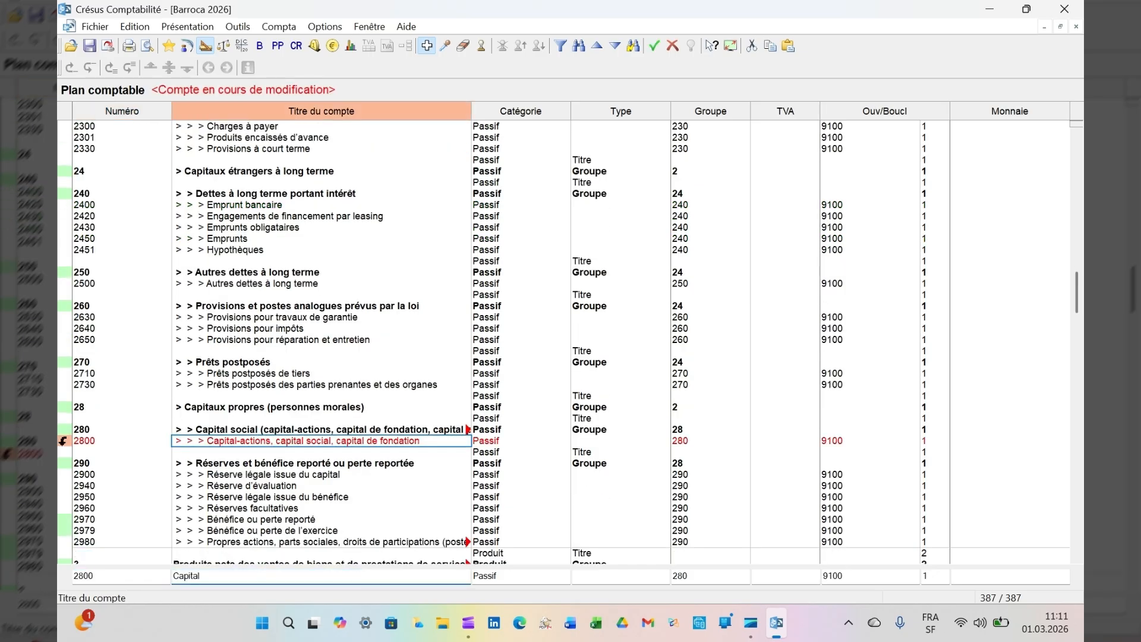
pyautogui.press('Return')
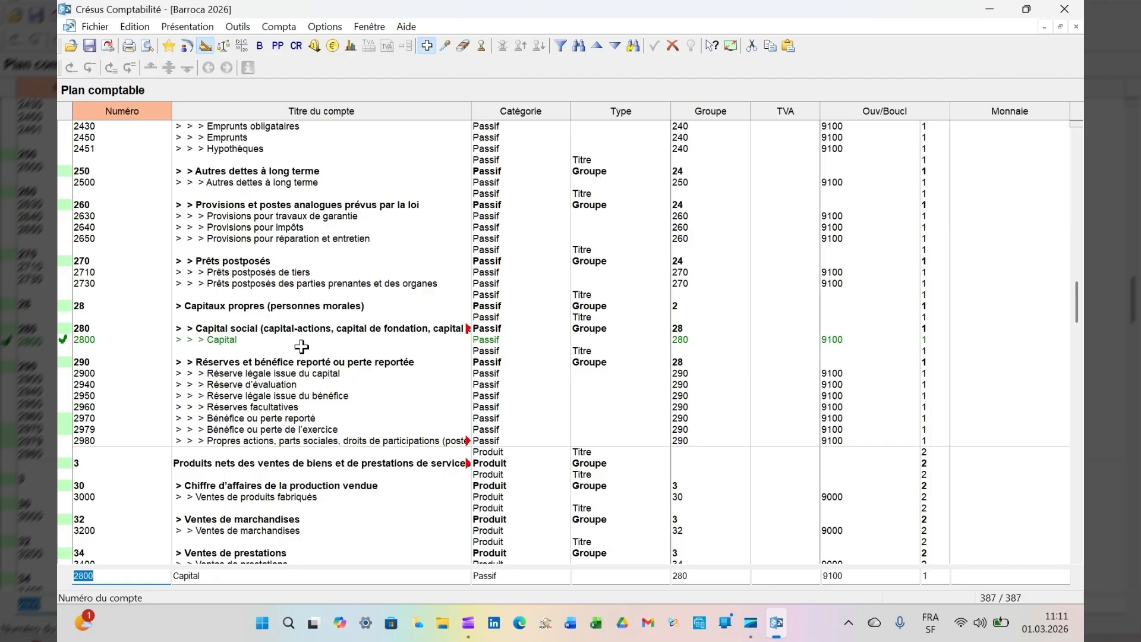
# Duplicate account 2800 Capital as a new account numbered 2850 and titled Privé.
pyautogui.rightClick(223, 341)
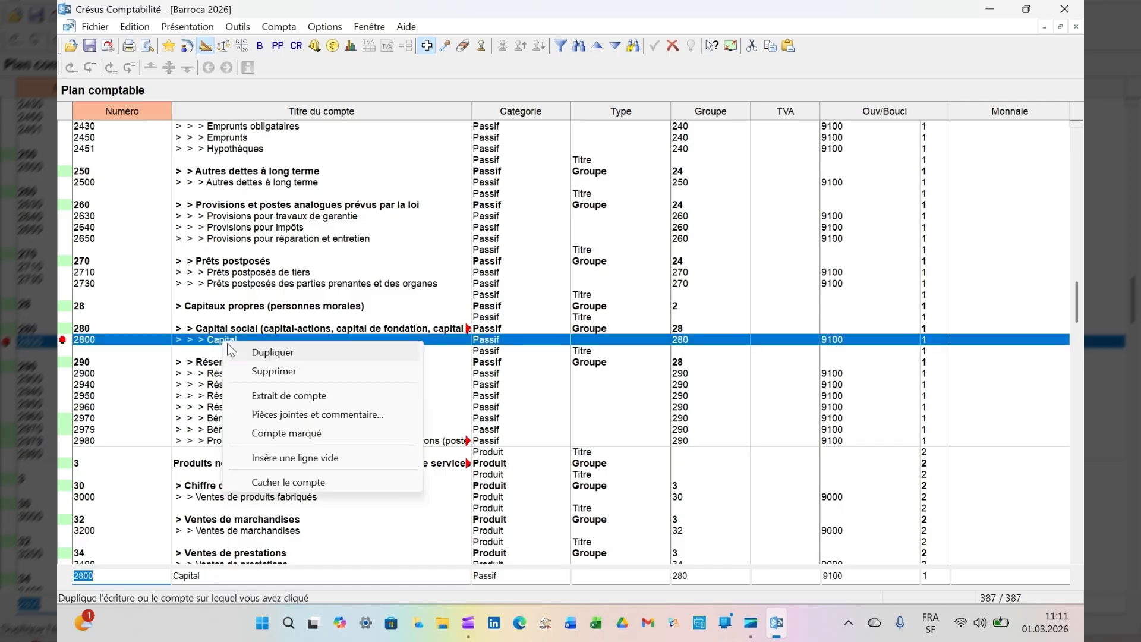
pyautogui.click(252, 353)
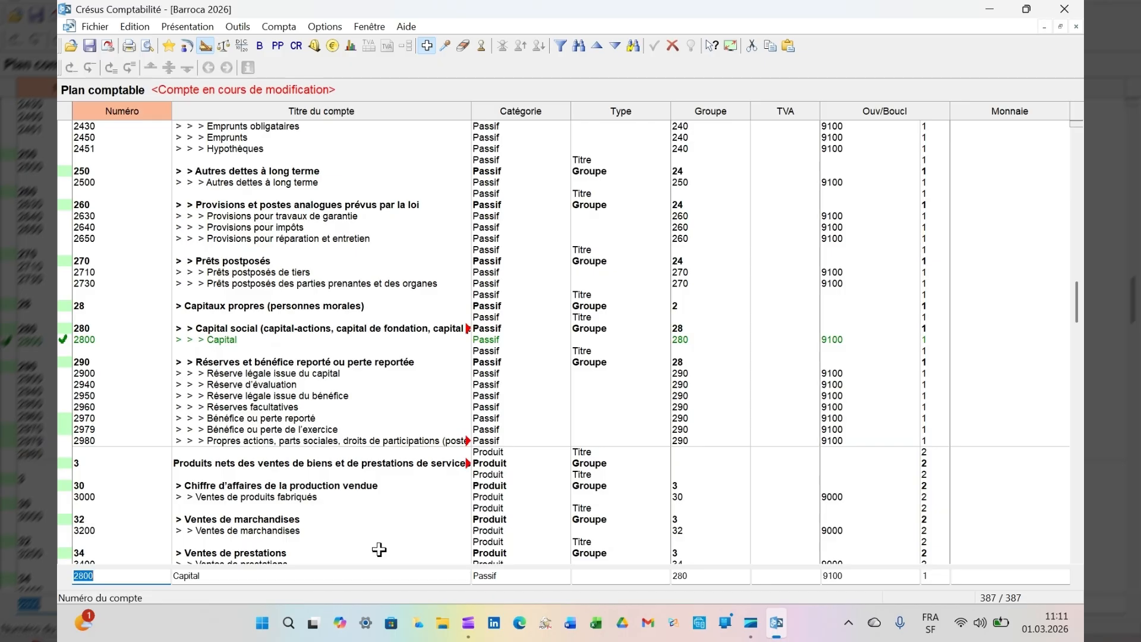
pyautogui.write('2850')
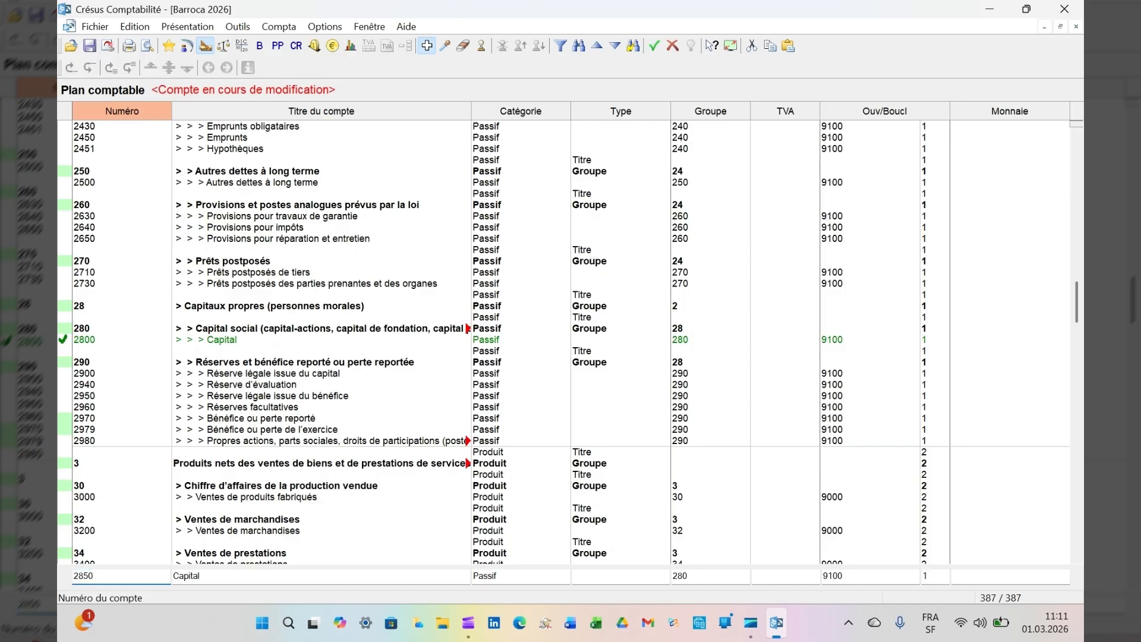
pyautogui.press('Tab')
pyautogui.write('Privé')
pyautogui.press('Return')
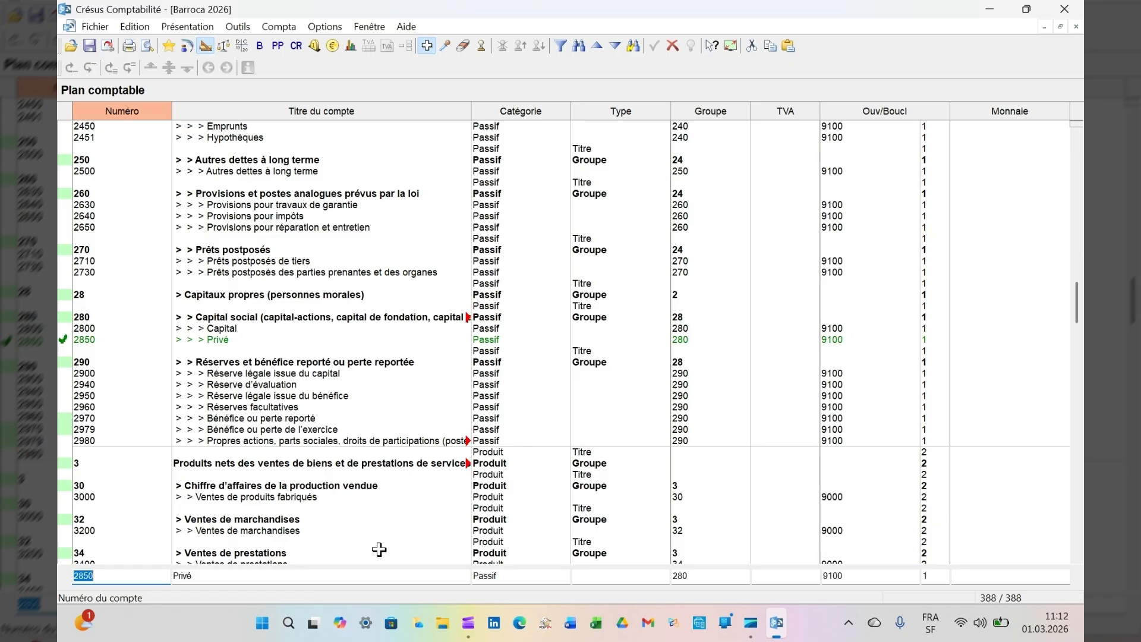
# Shorten the title of account 5200 in group 520 Charges salariales to Salaires.
pyautogui.scroll(-7, 356, 475)
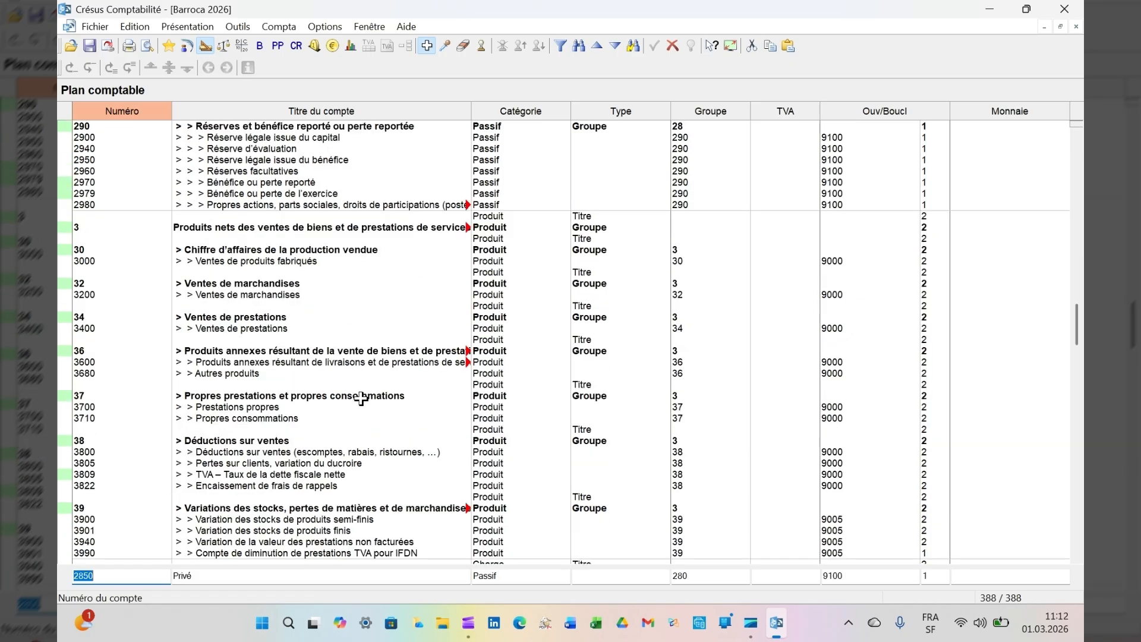
pyautogui.scroll(-3, 361, 398)
pyautogui.scroll(-8, 362, 398)
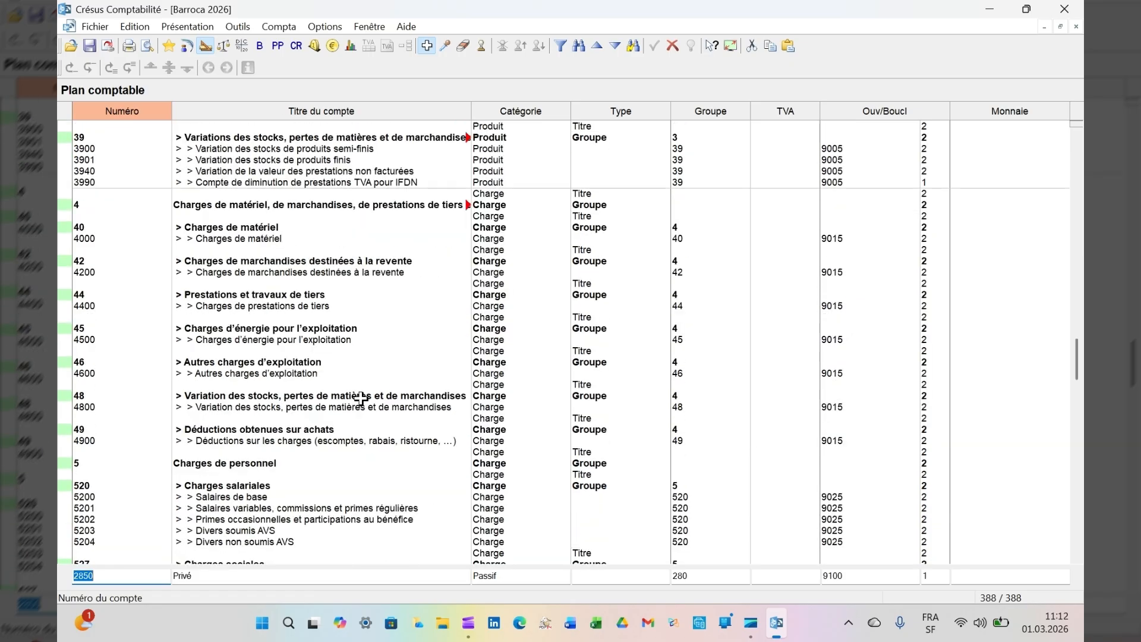
pyautogui.scroll(-4, 361, 398)
pyautogui.scroll(-4, 361, 398)
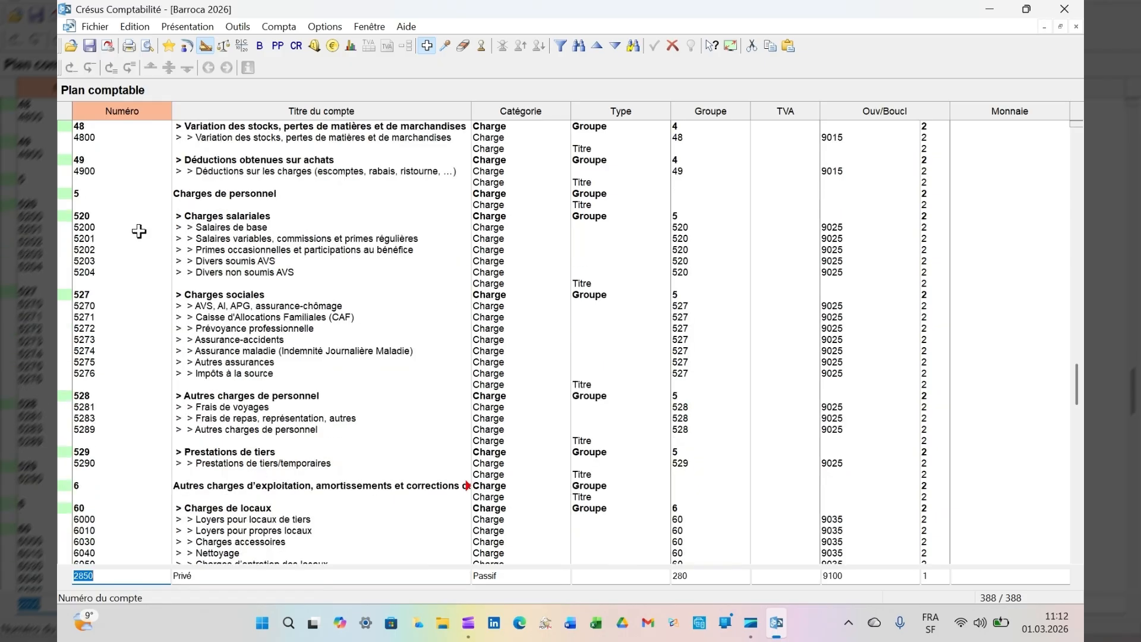
pyautogui.click(226, 229)
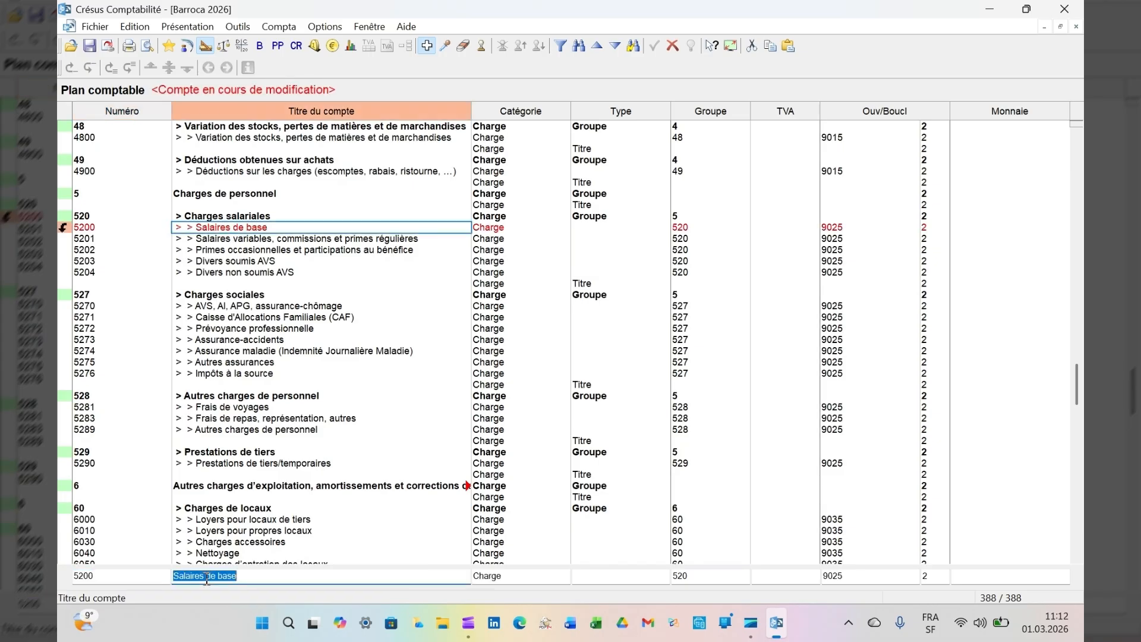
pyautogui.moveTo(207, 576); pyautogui.dragTo(418, 606)
pyautogui.press('BackSpace')
pyautogui.press('BackSpace')
pyautogui.press('BackSpace')
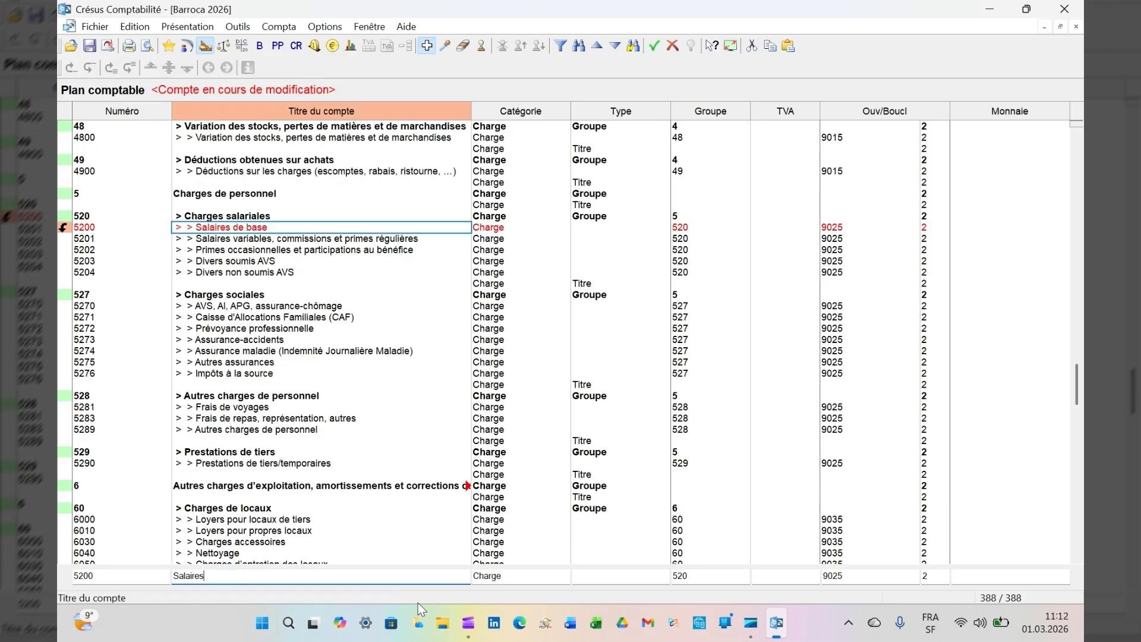
pyautogui.press('Return')
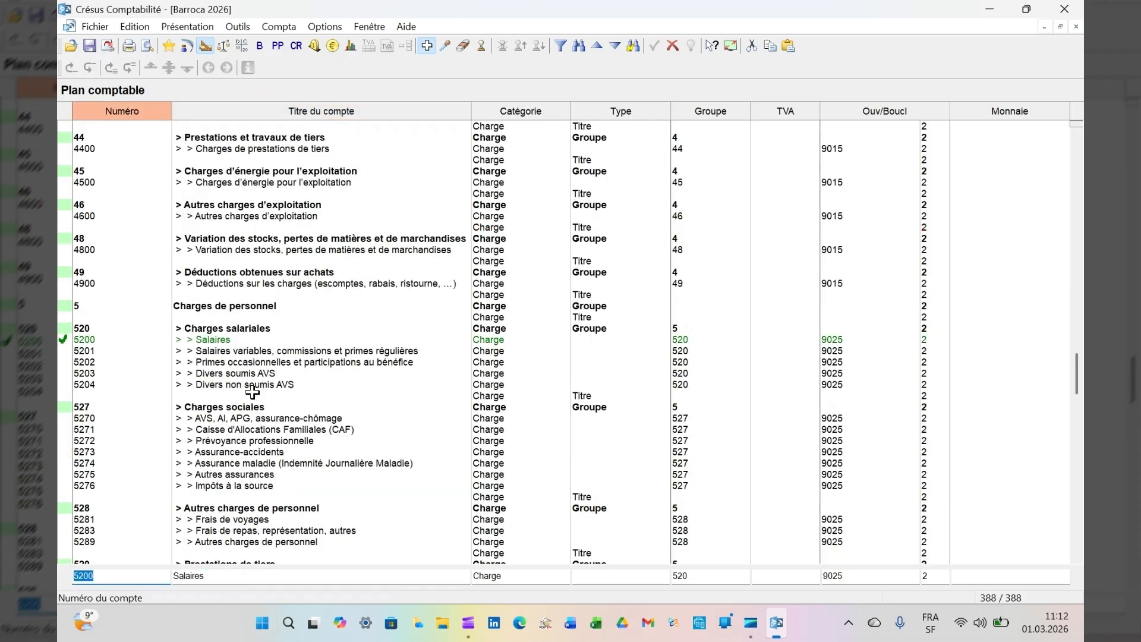
# Rename account 5270 in group 527 as Charges sociales.
pyautogui.click(255, 418)
pyautogui.write('Chafg')
pyautogui.press('BackSpace')
pyautogui.press('BackSpace')
pyautogui.write('rges soc')
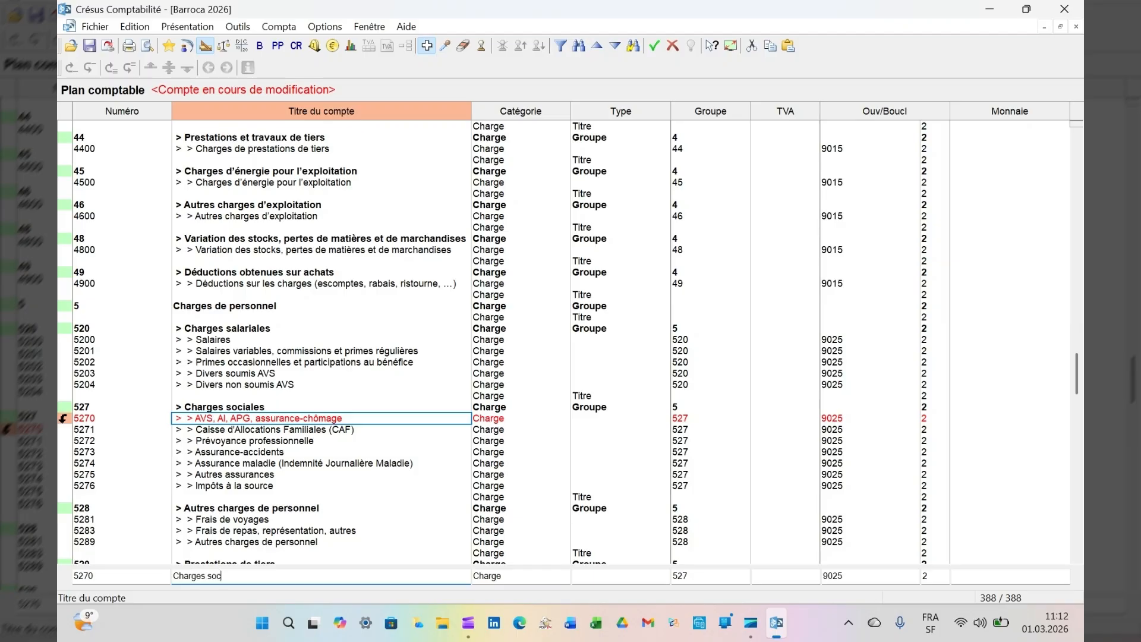
pyautogui.write('iales')
pyautogui.press('Return')
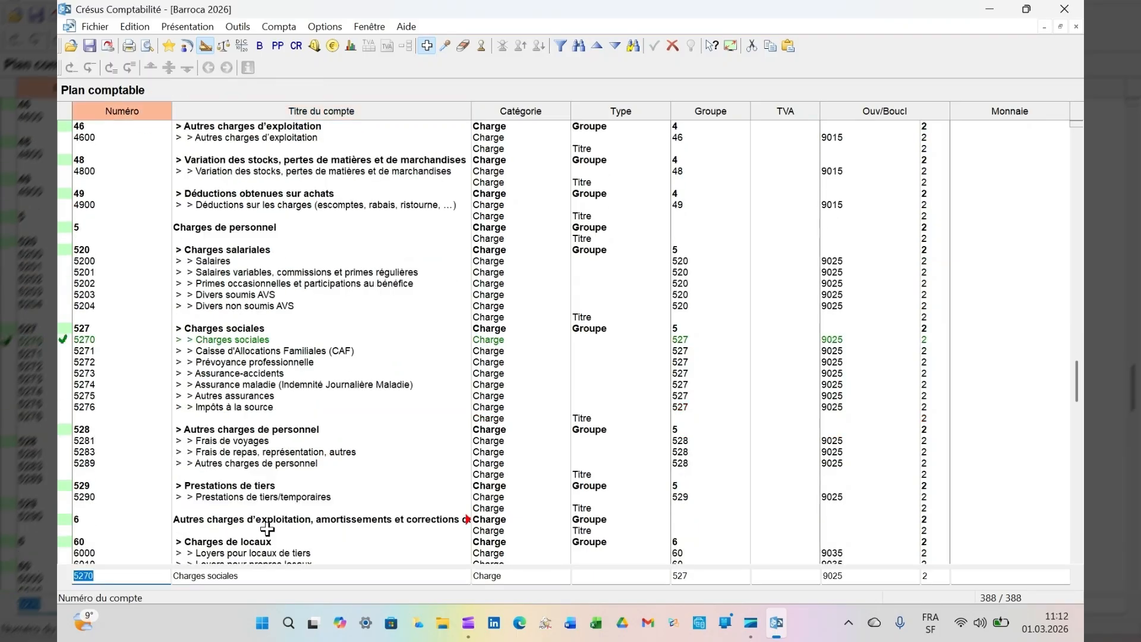
# Shorten the title of account 6000 in group 60 Charges de locaux to Loyer.
pyautogui.scroll(-2, 241, 434)
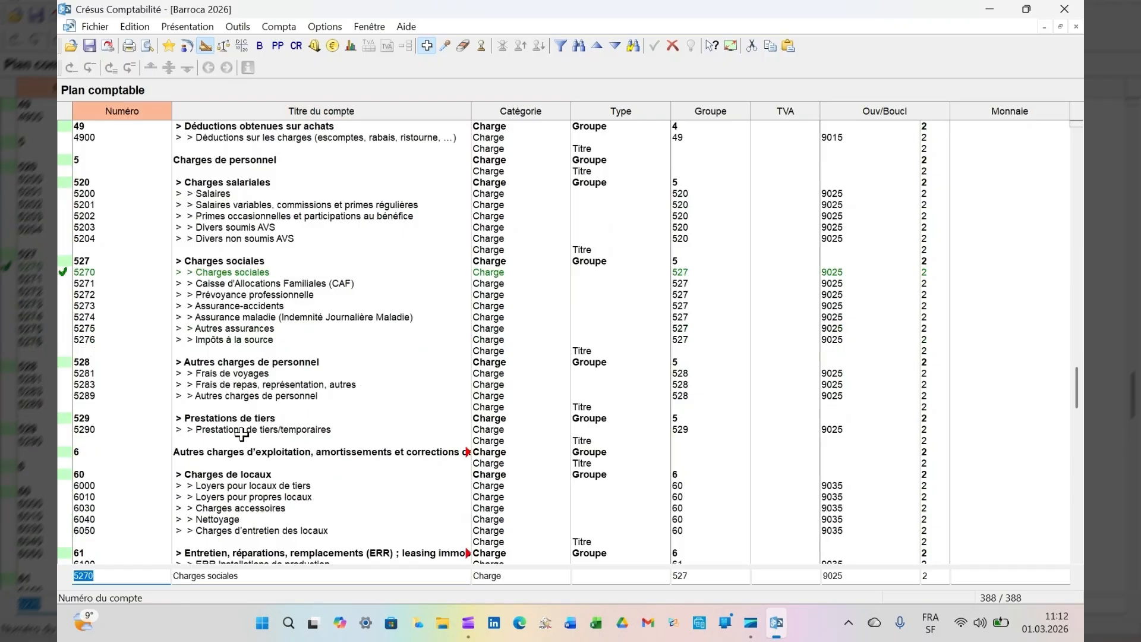
pyautogui.scroll(-2, 241, 435)
pyautogui.click(261, 418)
pyautogui.moveTo(194, 575); pyautogui.dragTo(358, 590)
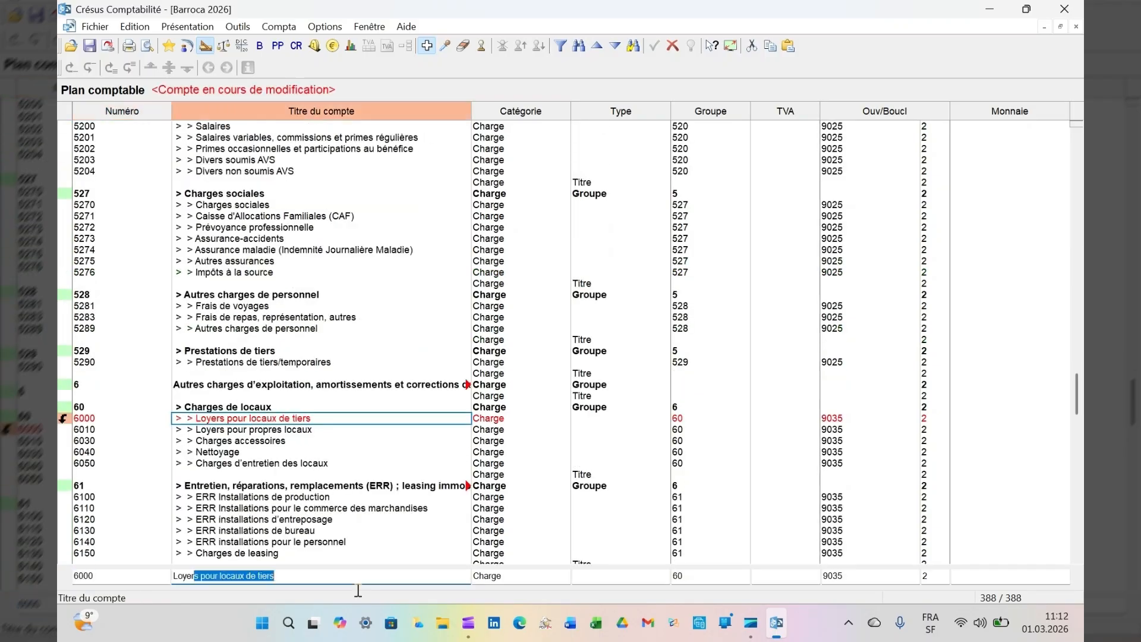
pyautogui.press('Delete')
pyautogui.press('Return')
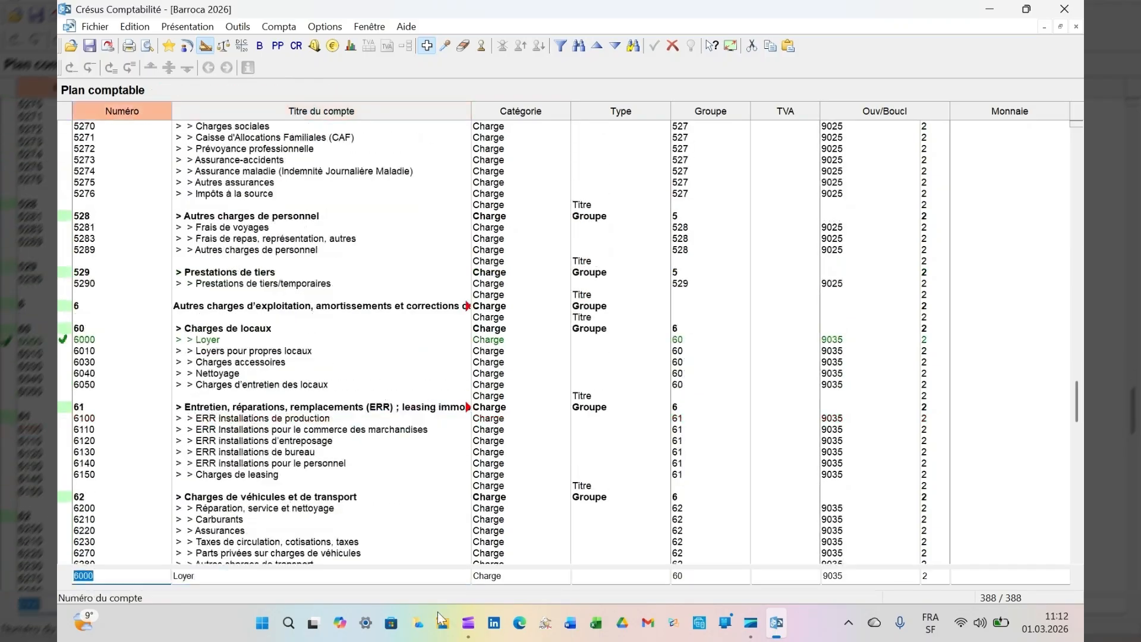
# Rename expense account 6100 in group 61 as Entretien et réparations.
pyautogui.click(253, 416)
pyautogui.write('Enztre')
pyautogui.press('BackSpace')
pyautogui.press('BackSpace')
pyautogui.press('BackSpace')
pyautogui.press('BackSpace')
pyautogui.write('tretien et réparations')
pyautogui.press('Return')
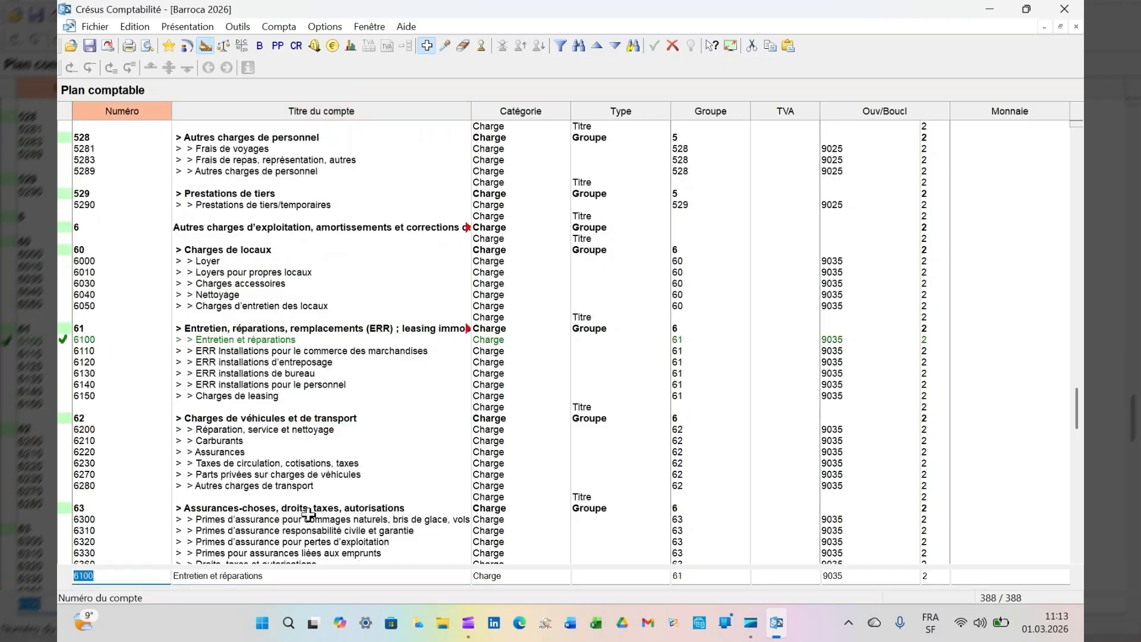
# Rename expense account 6200 in group 62 as Frais de véhicules.
pyautogui.click(247, 430)
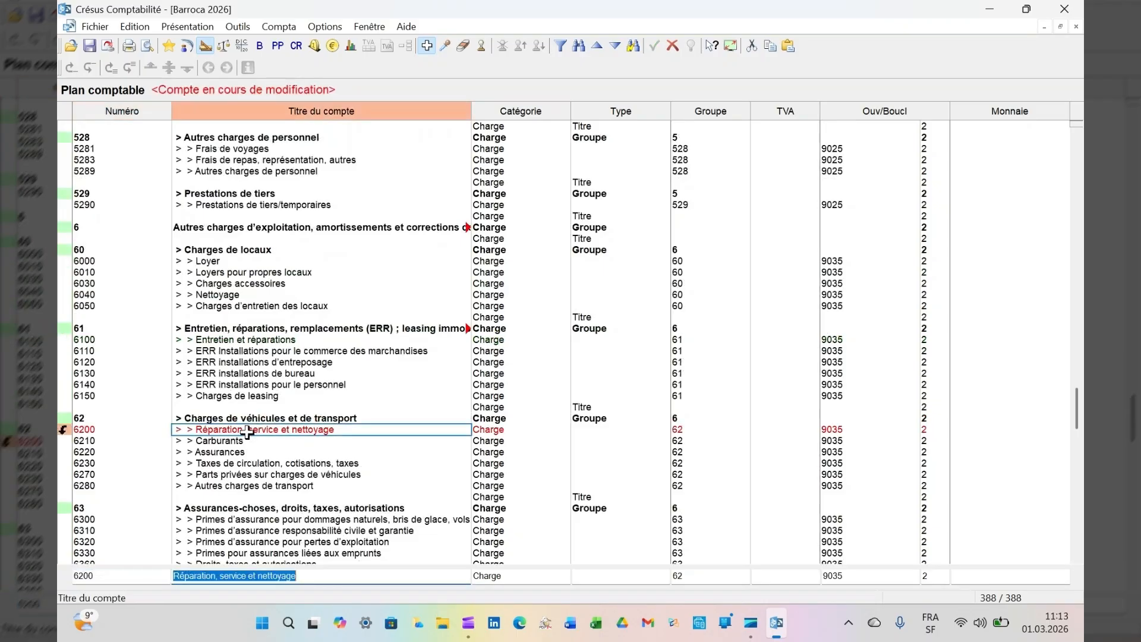
pyautogui.write('Frais de véhicules')
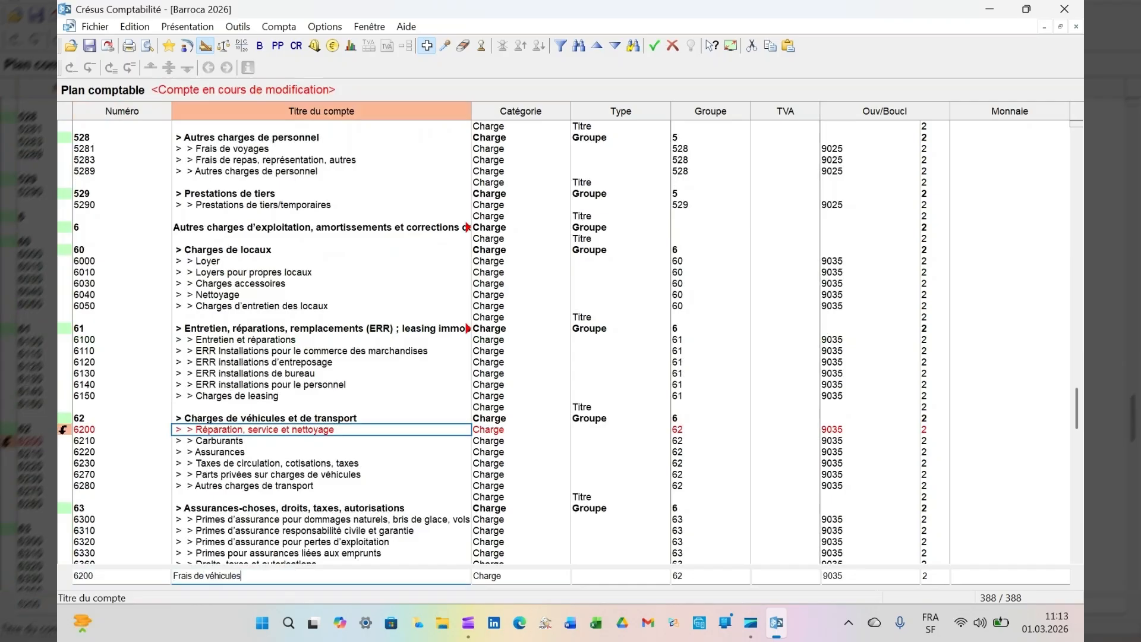
pyautogui.press('Return')
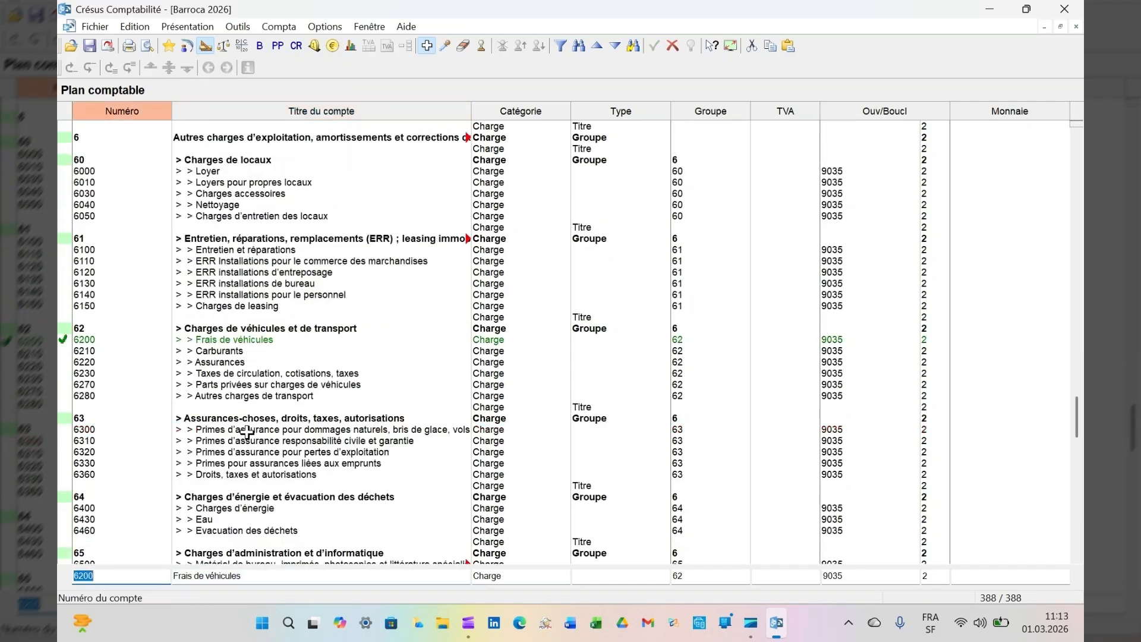
# Rename expense account 6500 in group 65 as Frais d'administration.
pyautogui.scroll(-2, 200, 511)
pyautogui.click(218, 497)
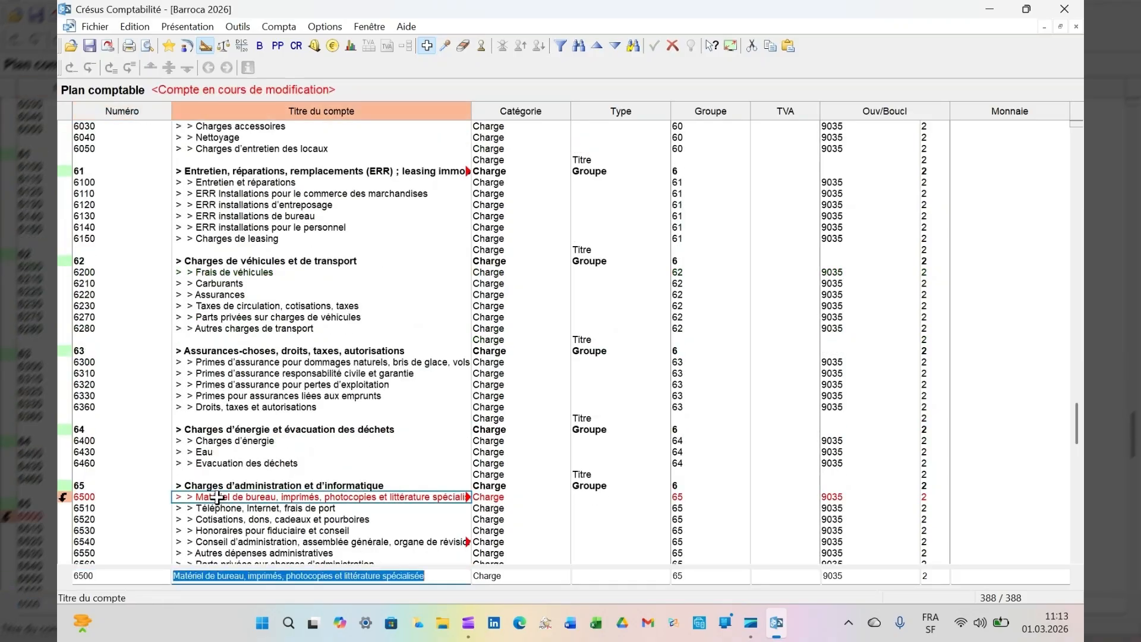
pyautogui.write("Frais d'administration")
pyautogui.press('Return')
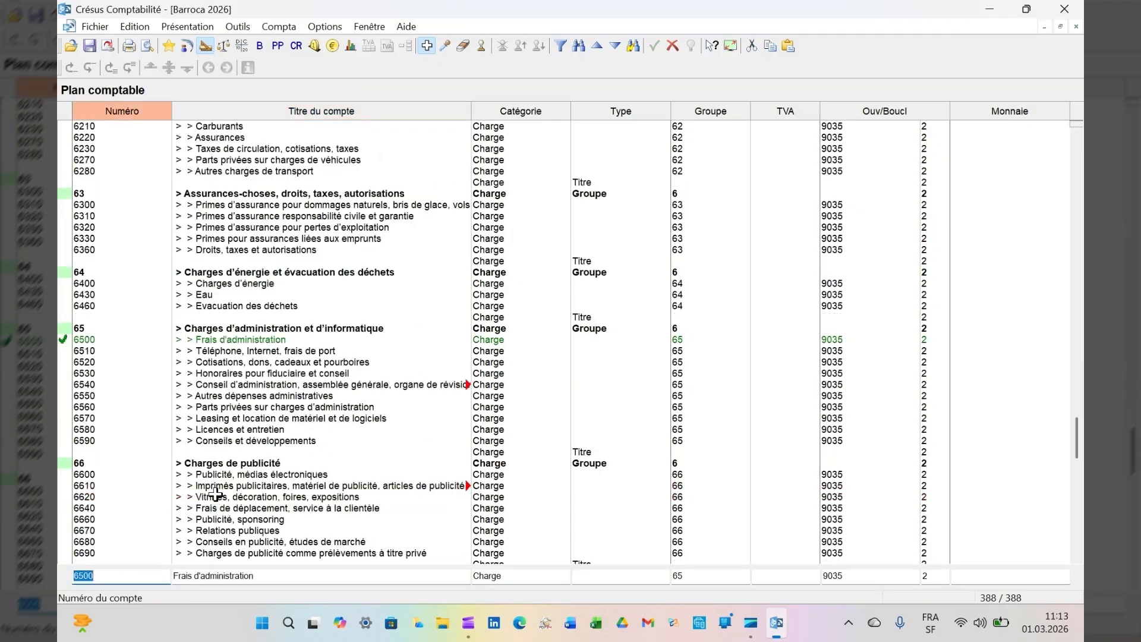
# Rename expense account 6700 in group 67 as Autres charges d'exploitation.
pyautogui.scroll(-3, 220, 492)
pyautogui.click(225, 487)
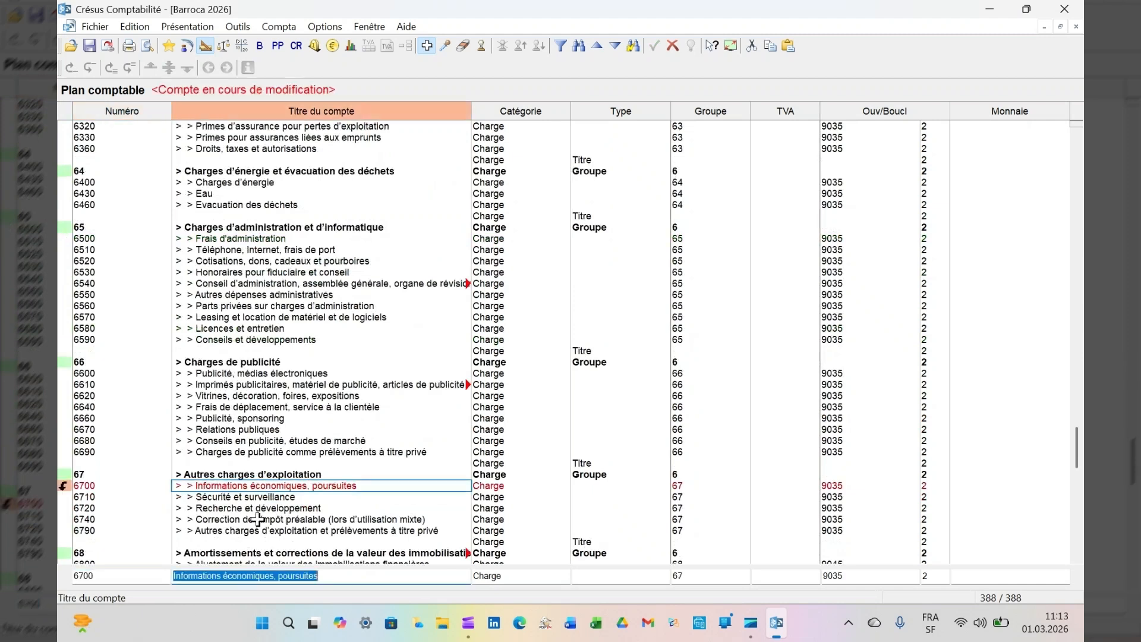
pyautogui.write("Autres charges d'exploitatio")
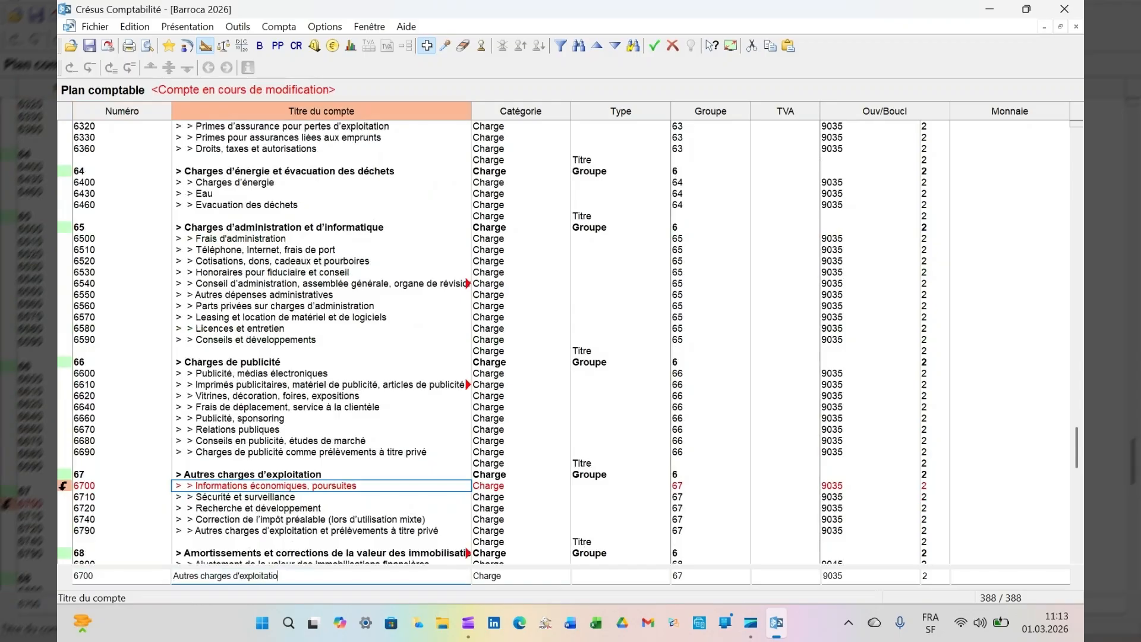
pyautogui.write('n')
pyautogui.press('Return')
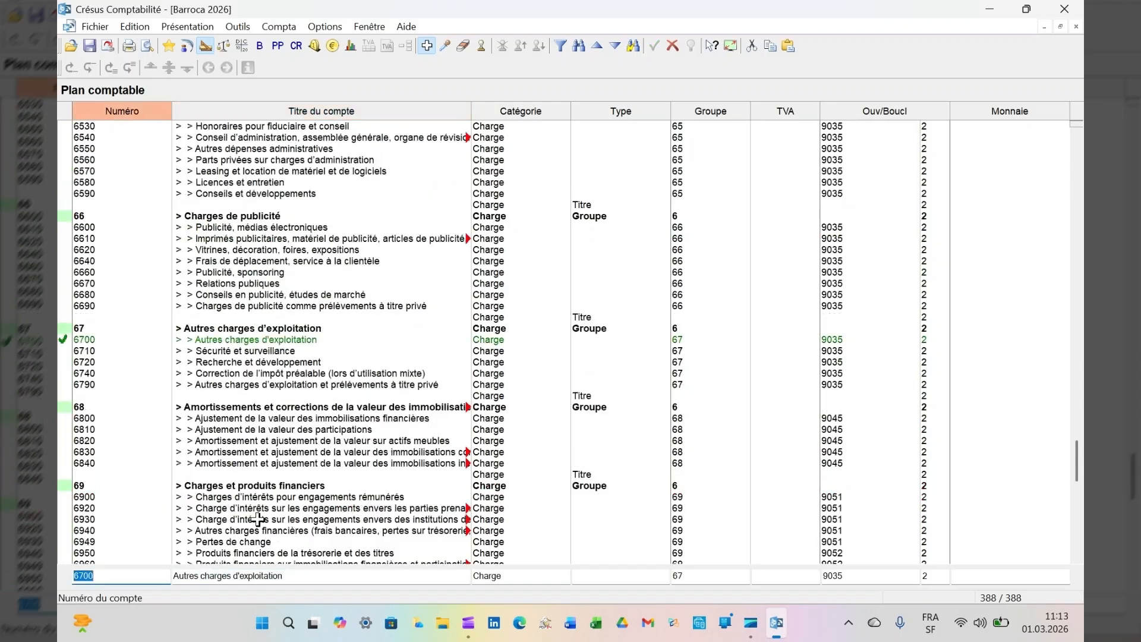
# Add expense account 6750 Achat de fournitures in group 67, based on account 6740.
pyautogui.scroll(-1, 215, 501)
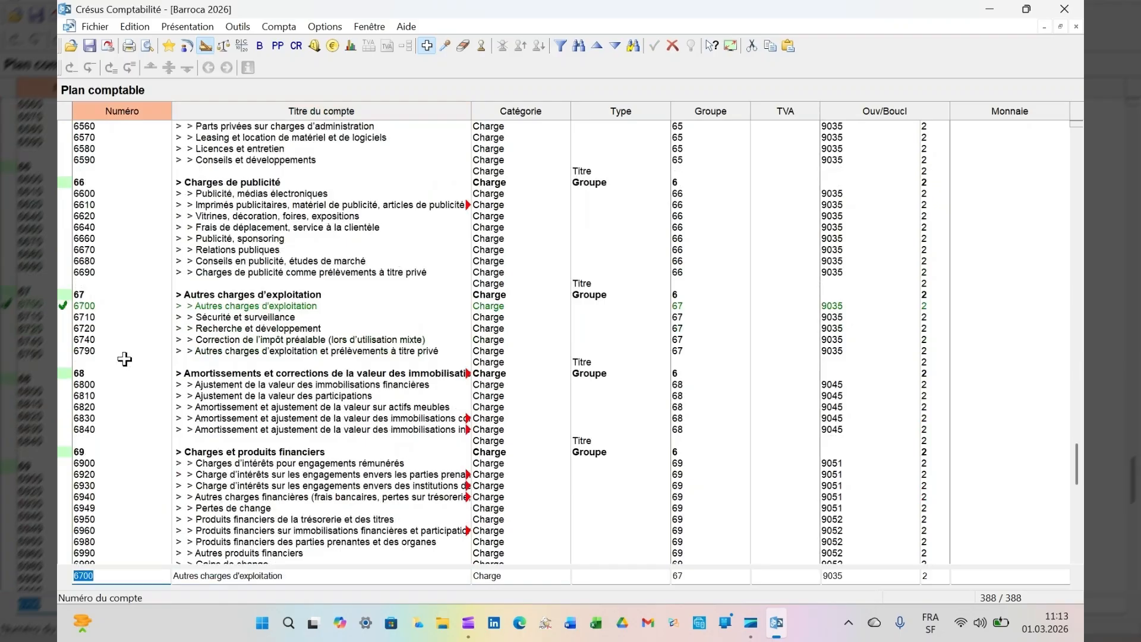
pyautogui.click(79, 340)
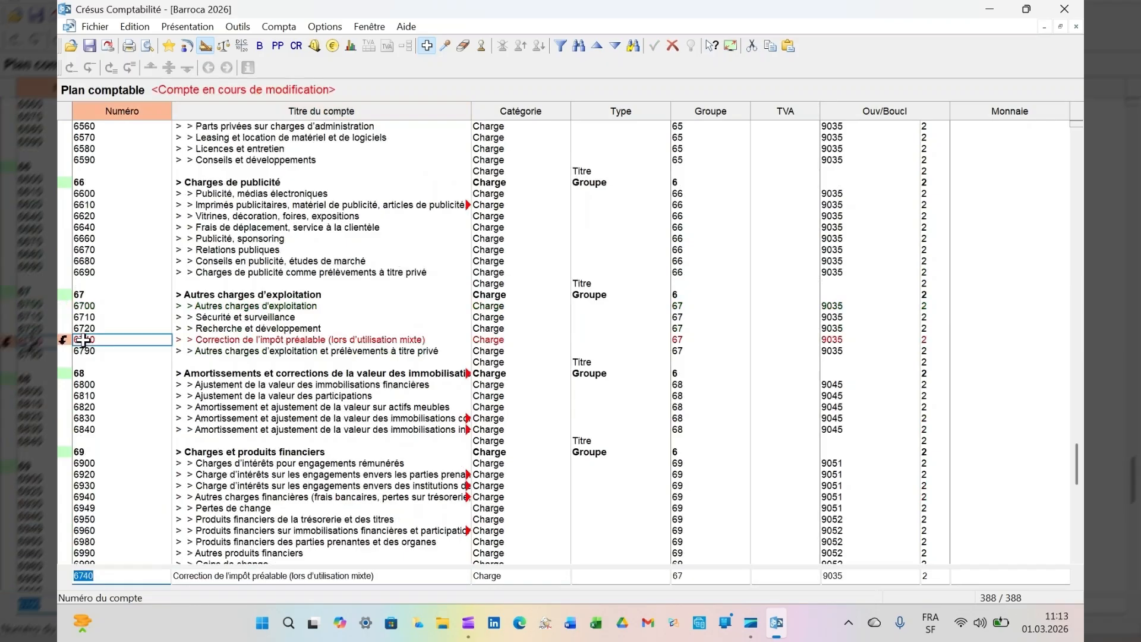
pyautogui.rightClick(84, 340)
pyautogui.click(130, 352)
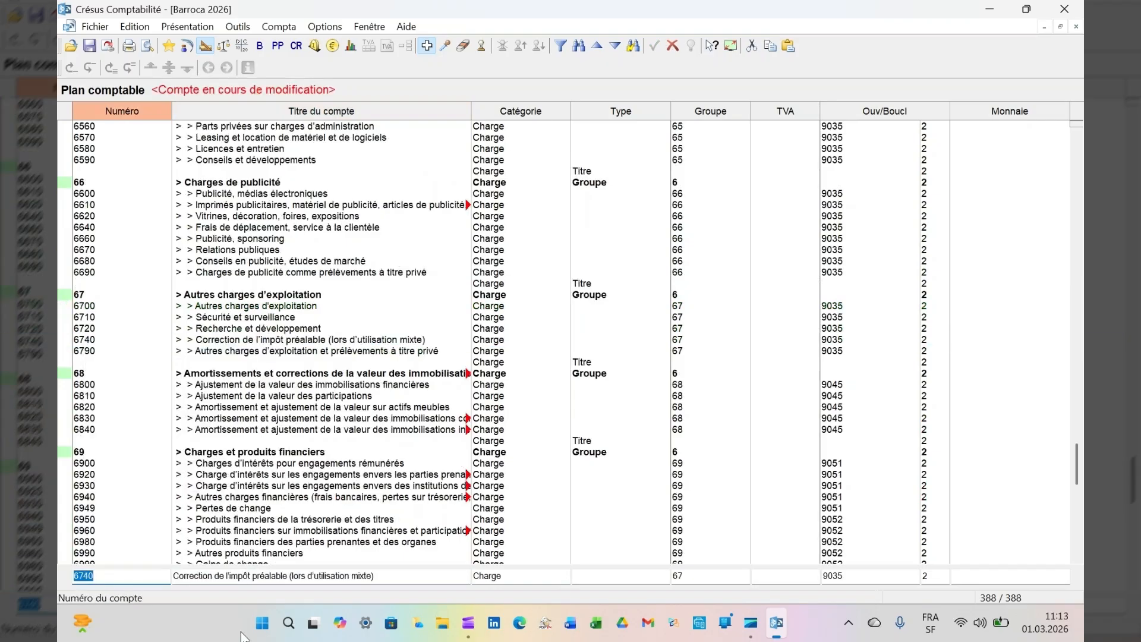
pyautogui.write('6750')
pyautogui.press('Tab')
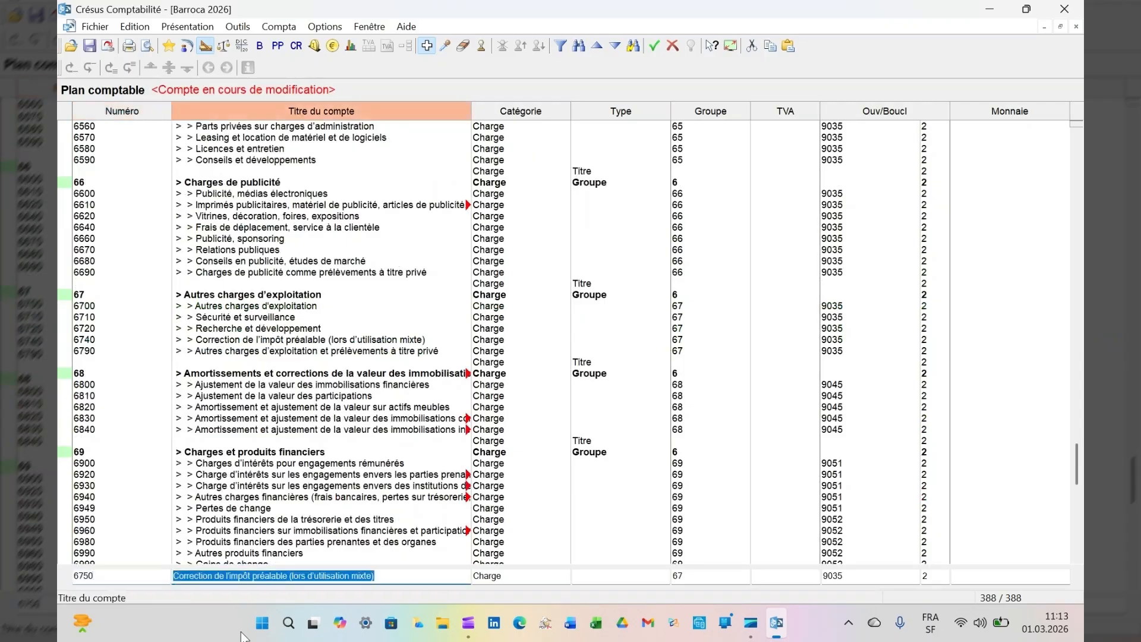
pyautogui.write('Achat de fournitures')
pyautogui.press('Return')
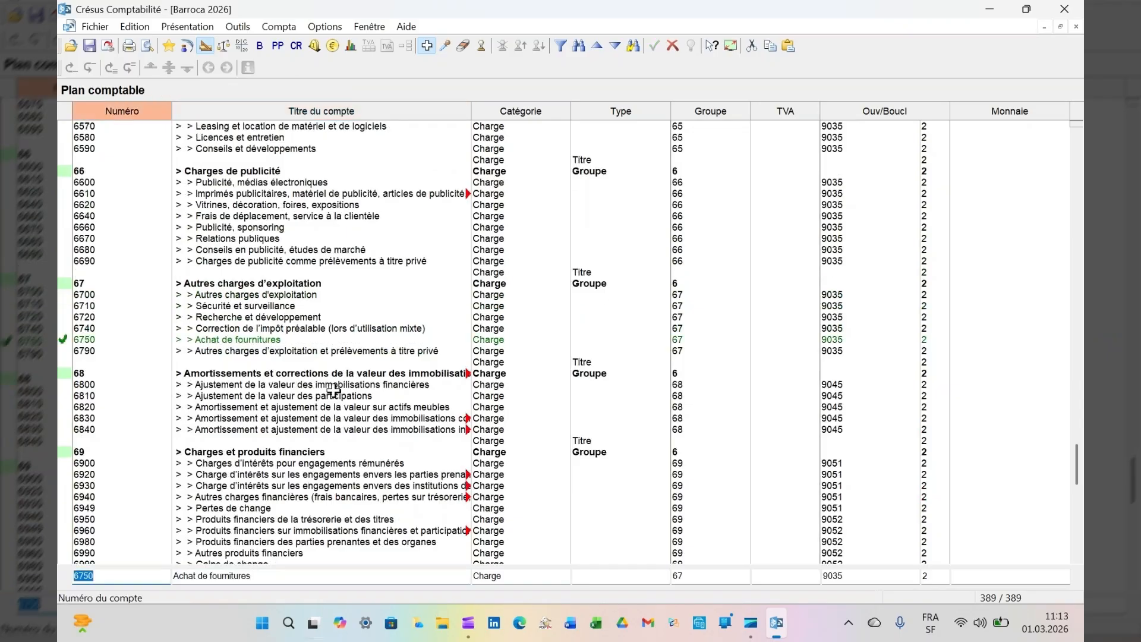
# Rename expense account 6800 in group 68 as Amortissements.
pyautogui.click(225, 385)
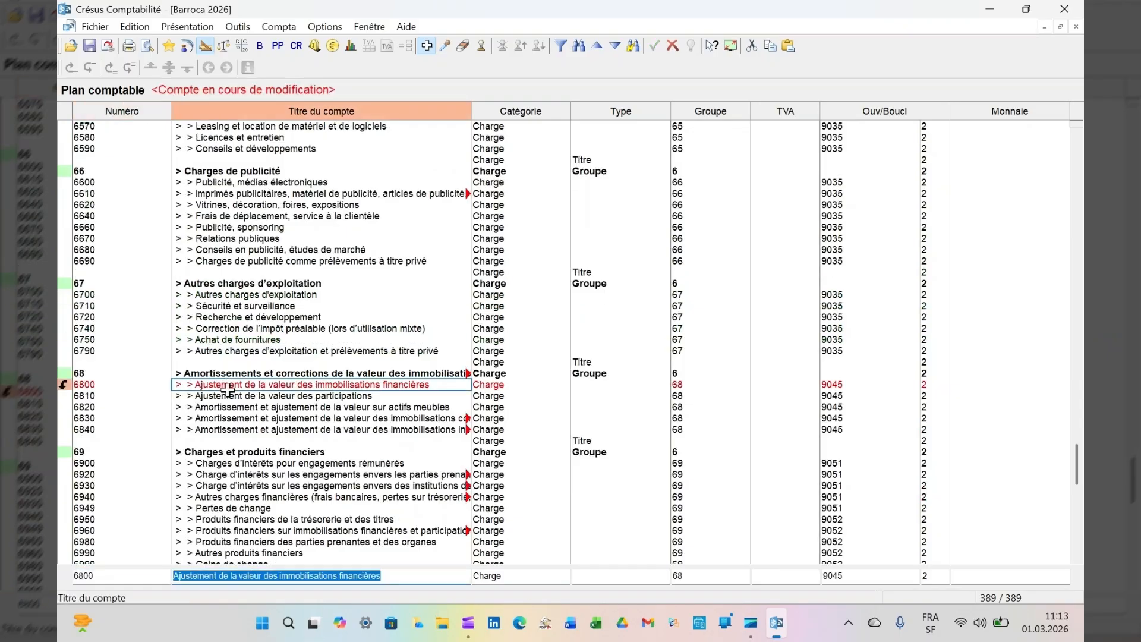
pyautogui.write('Amortisseme')
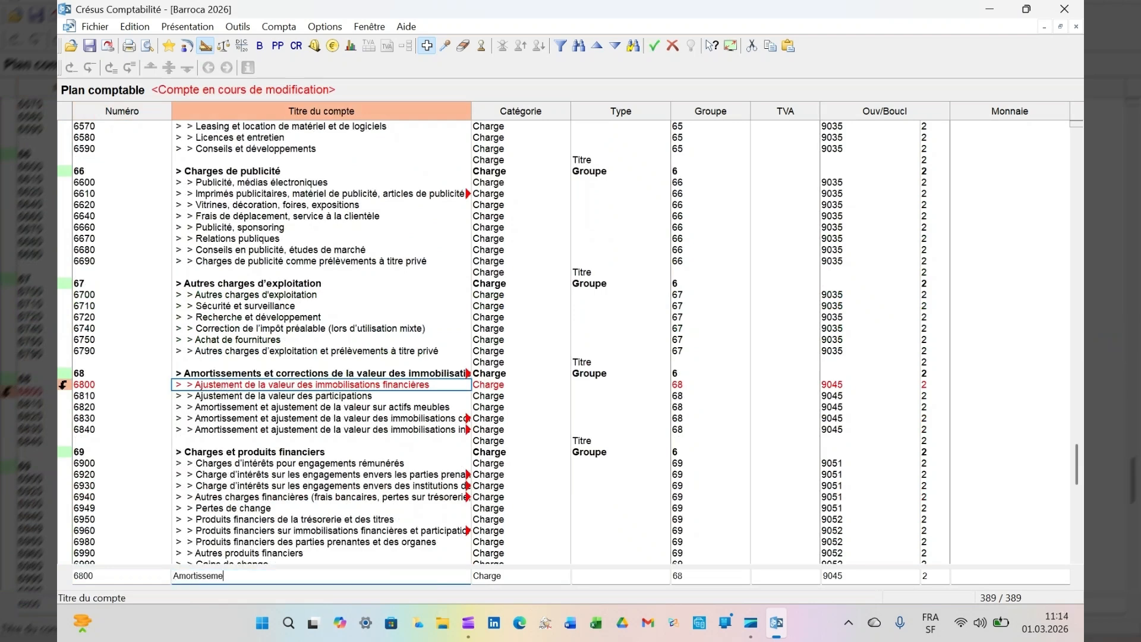
pyautogui.write('nts')
pyautogui.press('Return')
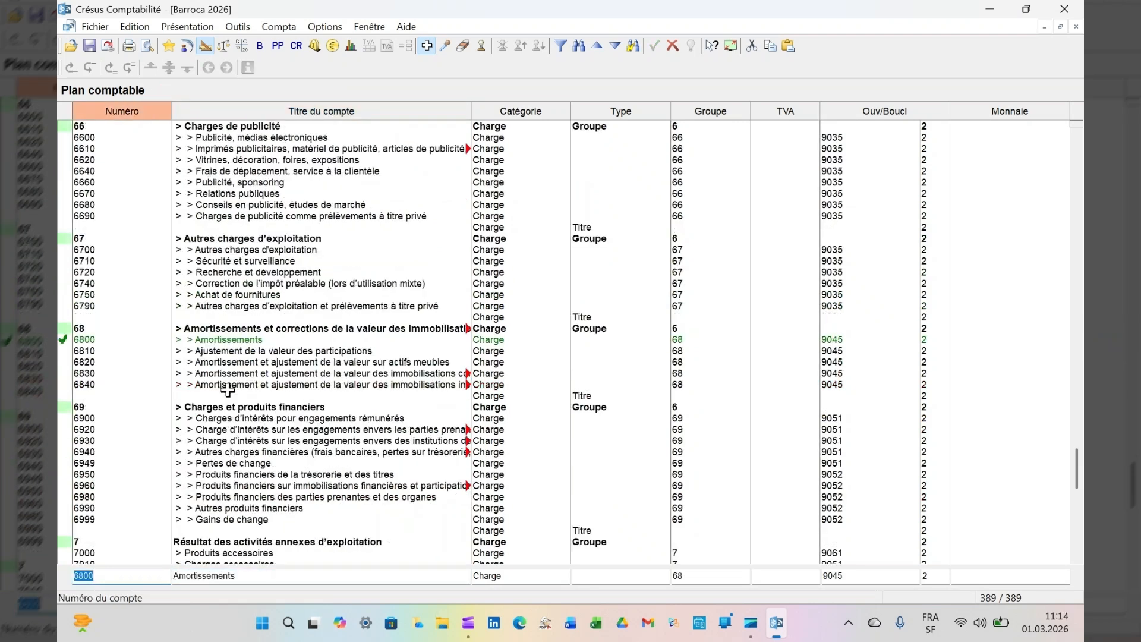
# Rename expense account 6900 in group 69 as Intérêts-charges.
pyautogui.click(144, 418)
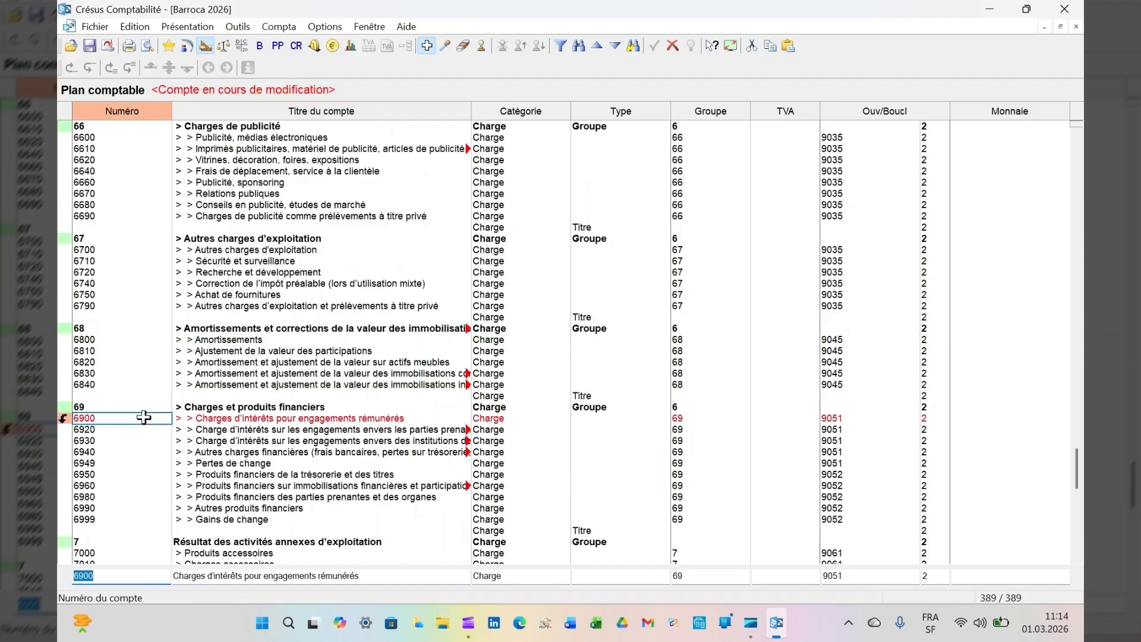
pyautogui.click(259, 574)
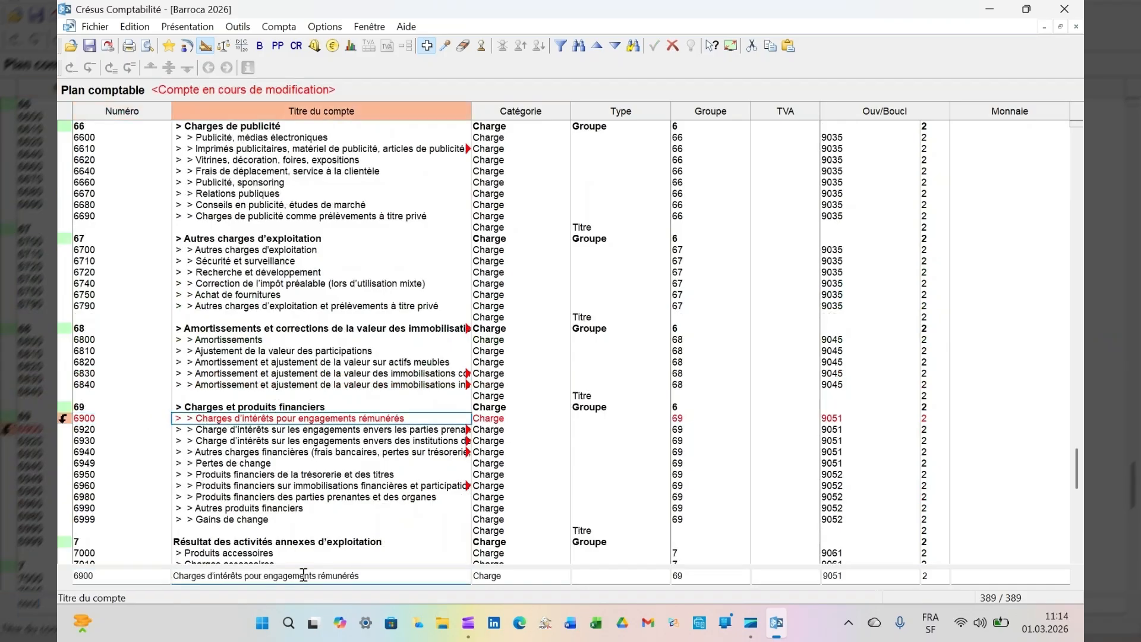
pyautogui.moveTo(368, 575); pyautogui.dragTo(156, 569)
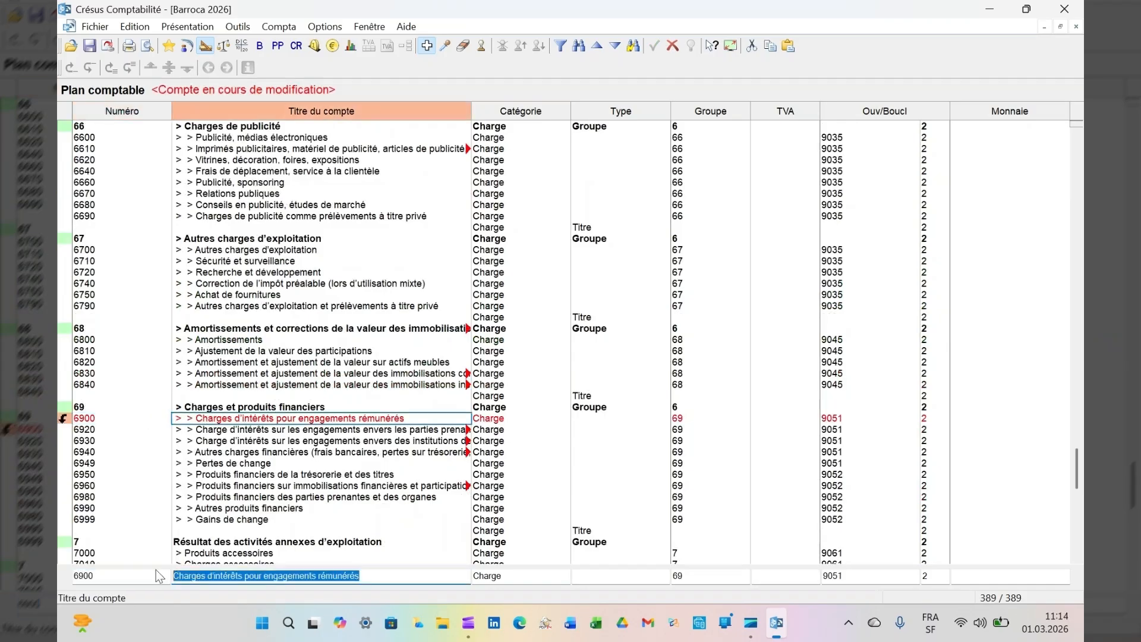
pyautogui.write('Intérêts-charges')
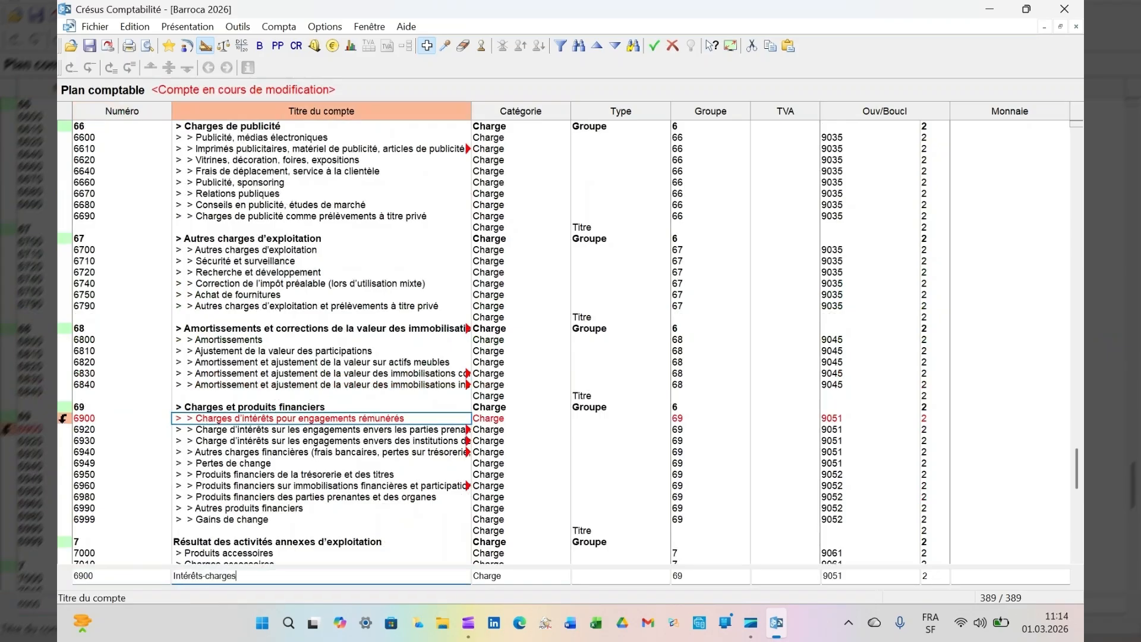
pyautogui.press('Return')
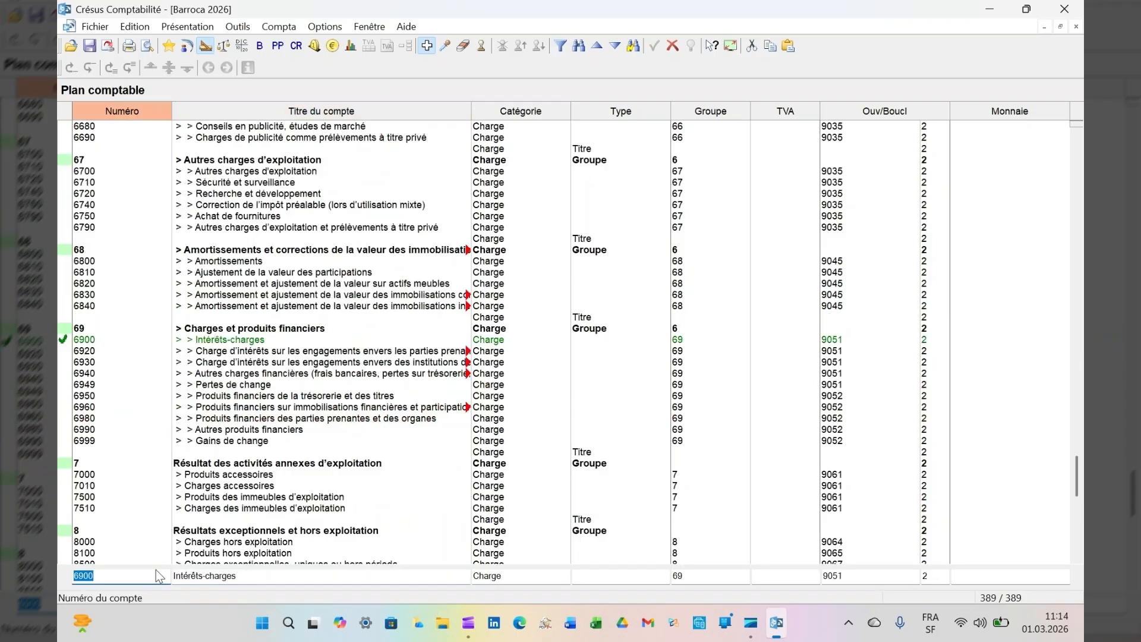
# Rename expense account 6940 in group 69 as Frais bancaires.
pyautogui.click(115, 374)
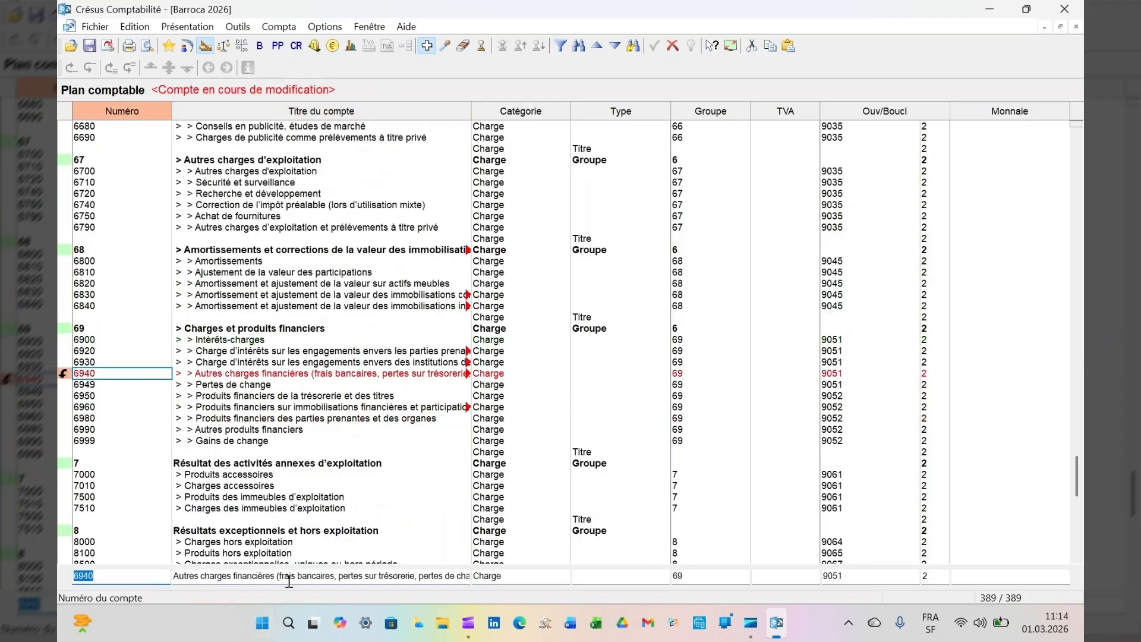
pyautogui.moveTo(289, 580); pyautogui.dragTo(74, 591)
pyautogui.write('F')
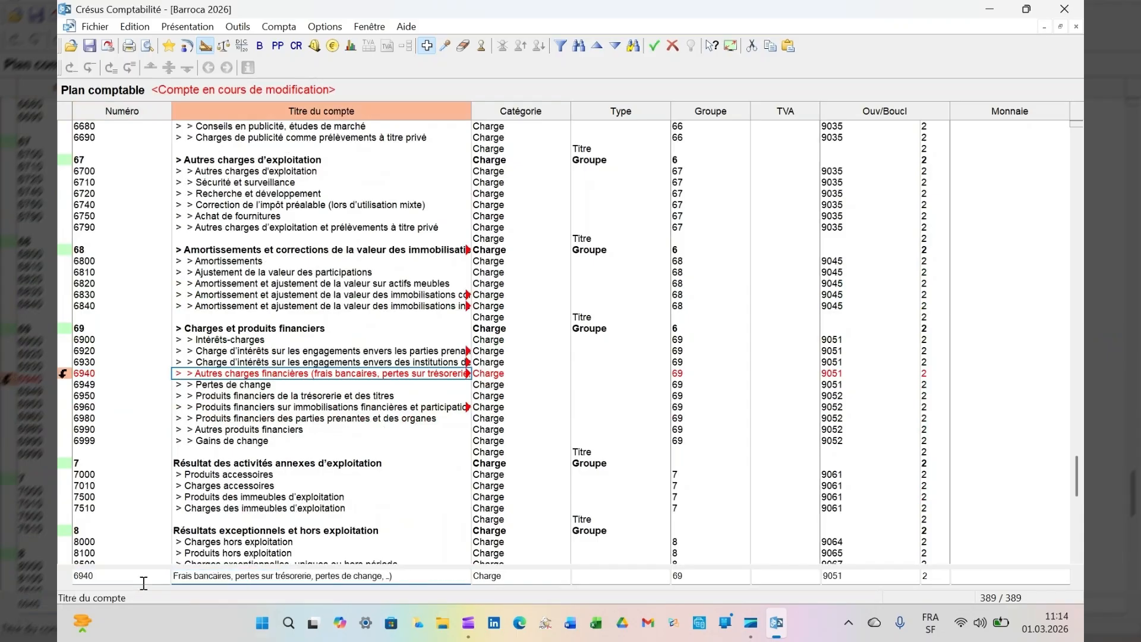
pyautogui.moveTo(231, 576); pyautogui.dragTo(514, 580)
pyautogui.press('Delete')
pyautogui.press('Return')
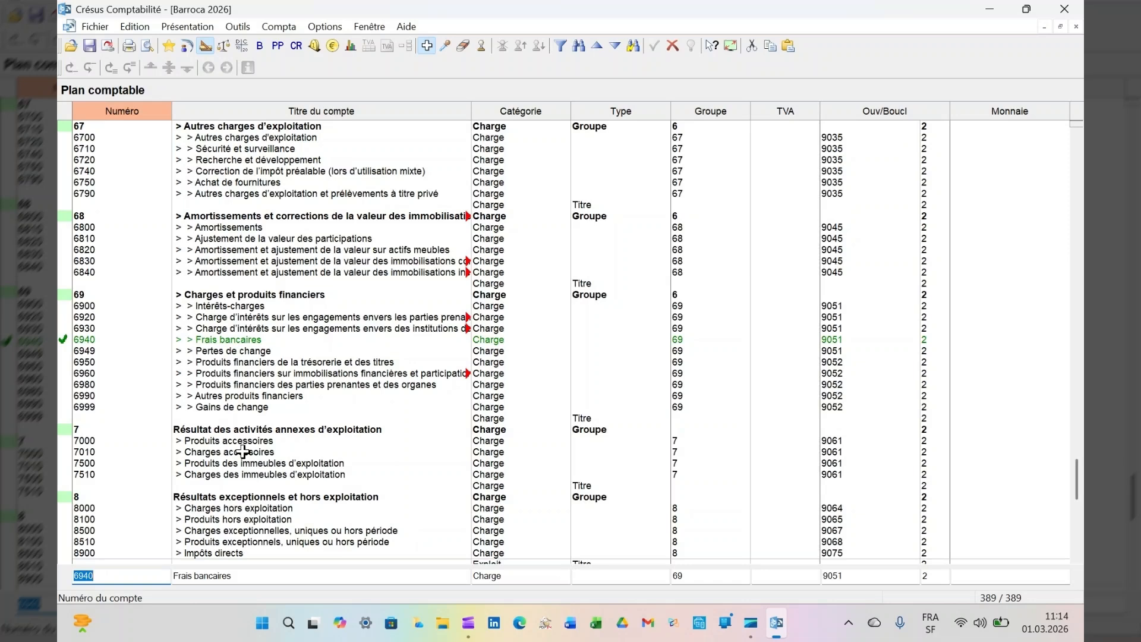
# Rename account 6950 in group 69 as Intérêts-produits.
pyautogui.click(230, 364)
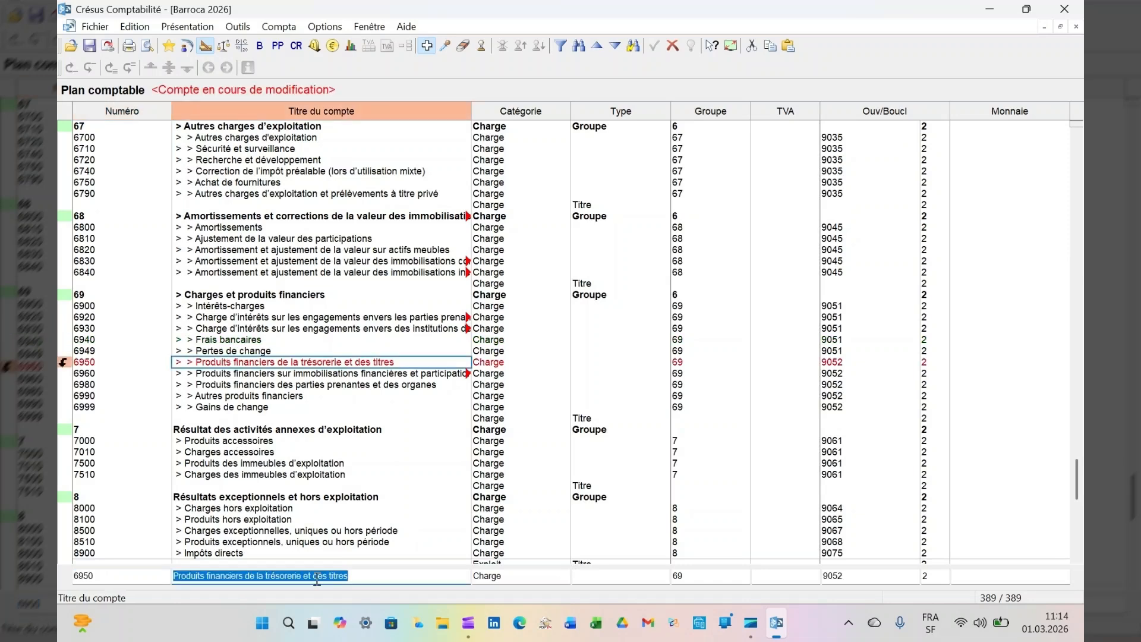
pyautogui.write('Intérêts-produi')
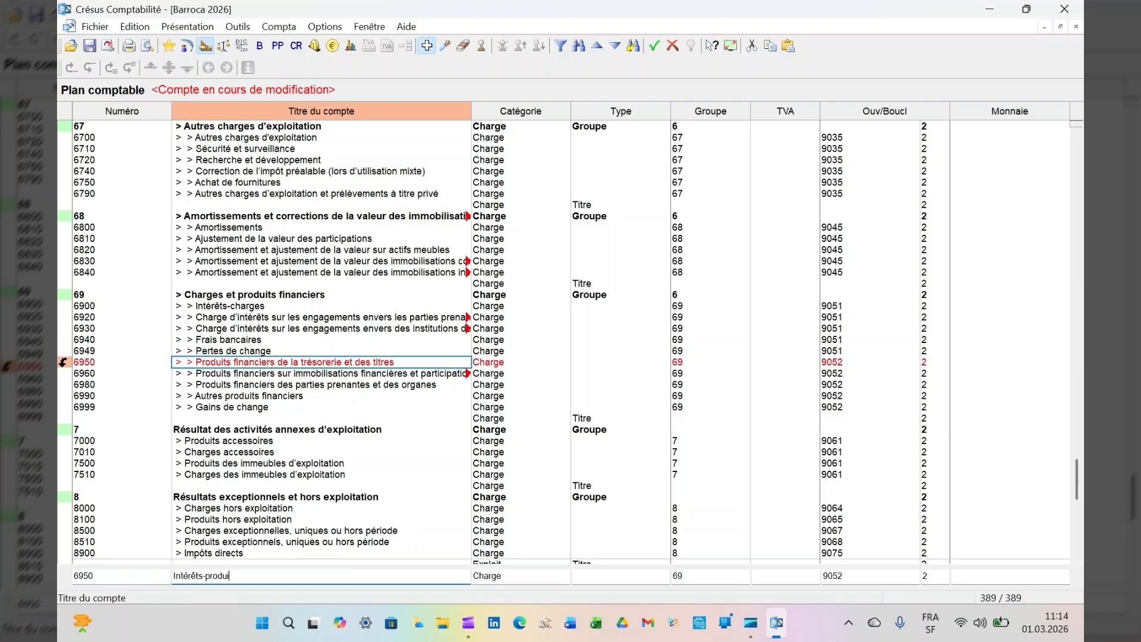
pyautogui.write('ts')
pyautogui.press('Return')
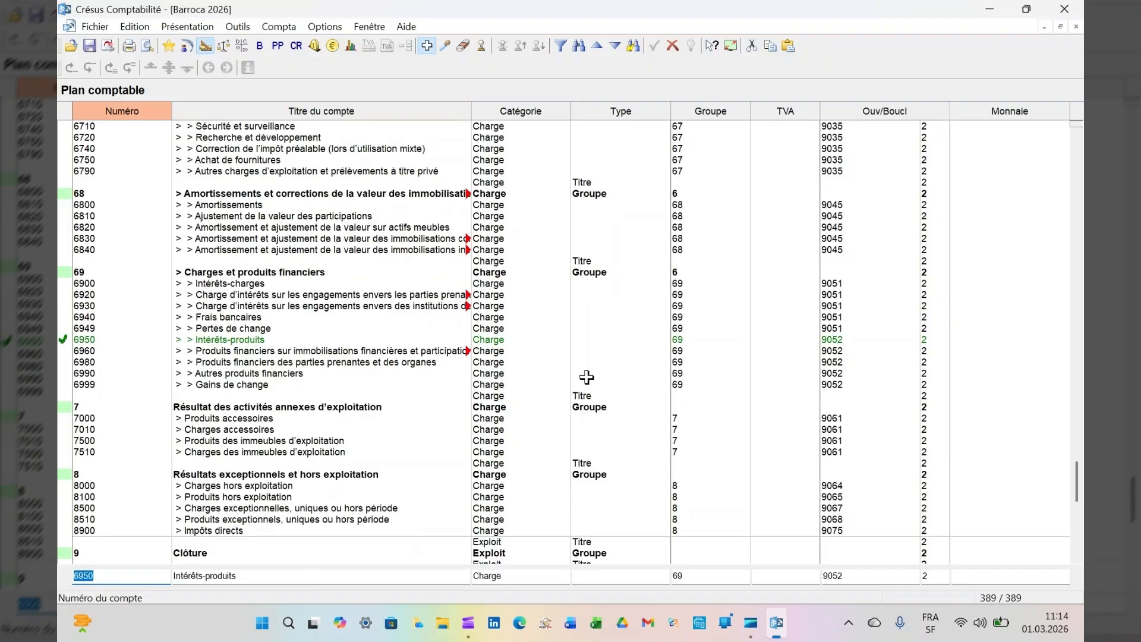
# Rename revenue account 3400 in group 34 as Honoraires.
pyautogui.scroll(1, 1077, 491)
pyautogui.moveTo(1077, 491); pyautogui.dragTo(1083, 339)
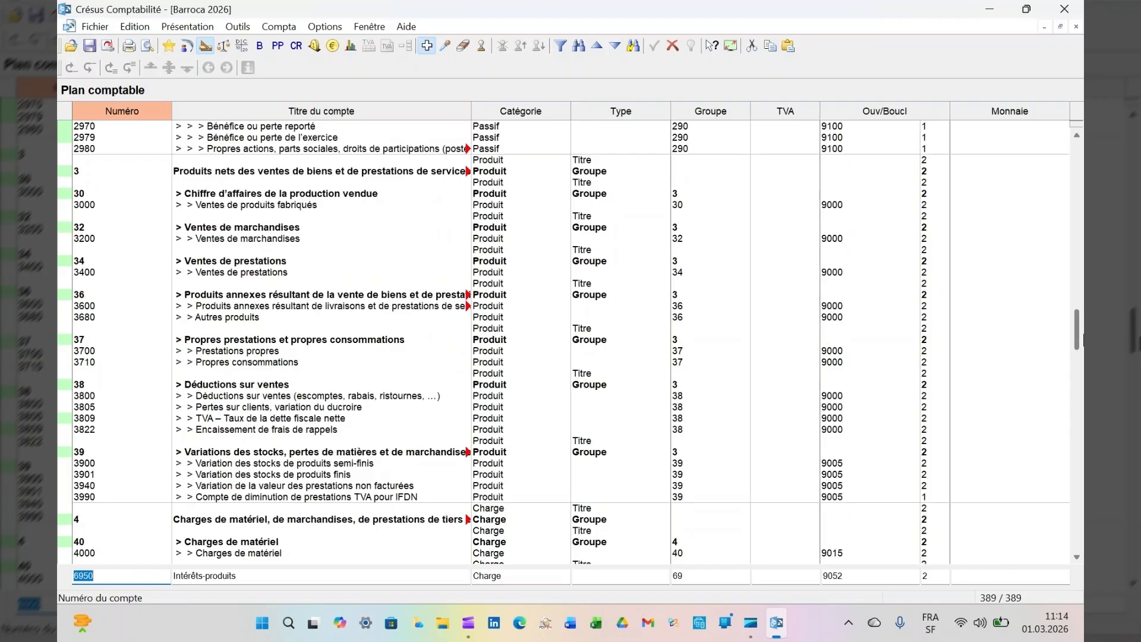
pyautogui.doubleClick(252, 272)
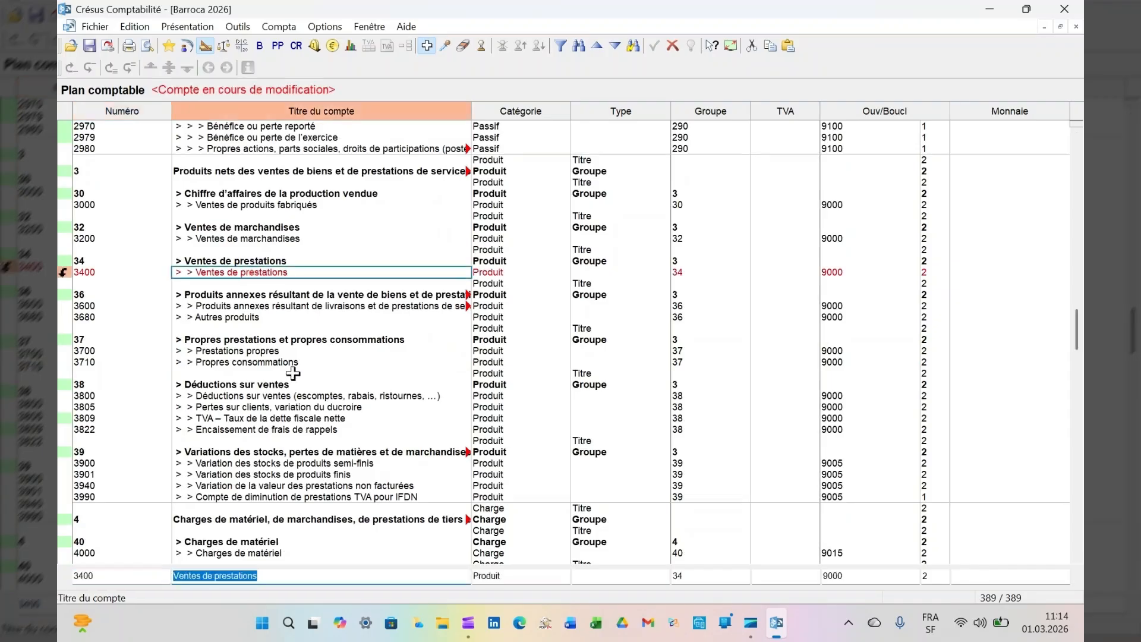
pyautogui.write('Honoraires')
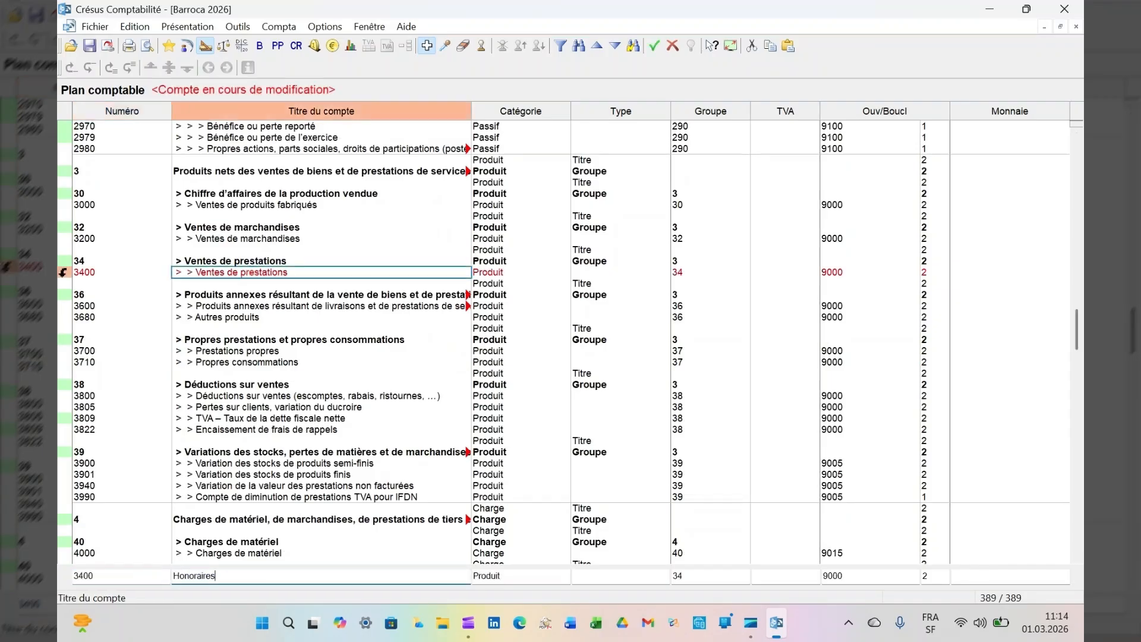
pyautogui.press('Return')
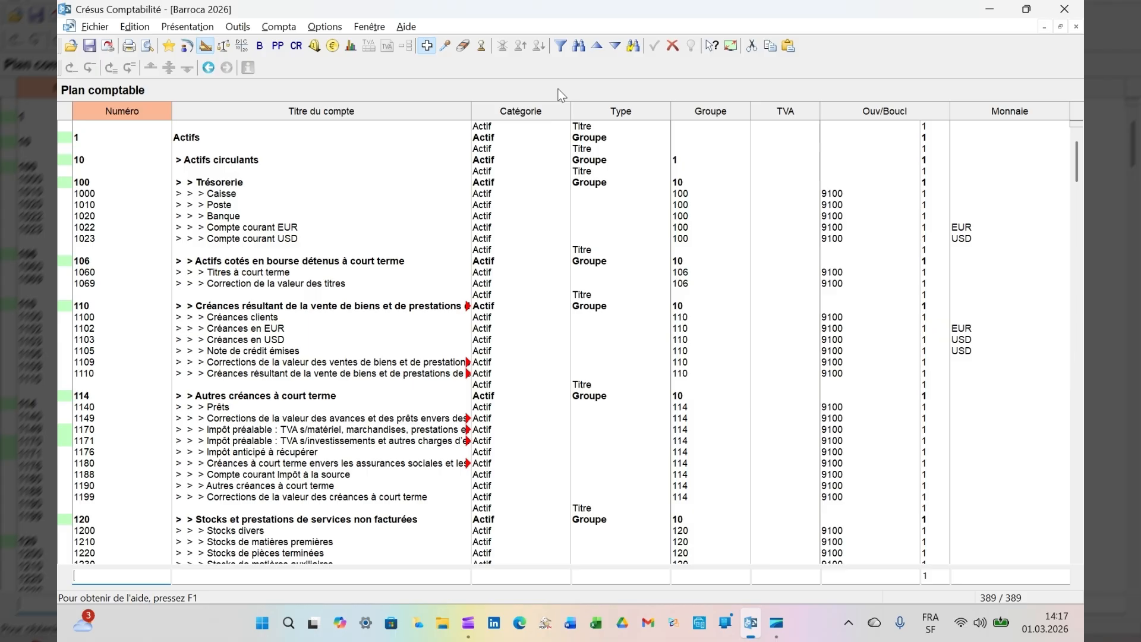
# Open the list of journals and rename the journal principal as principalsjadkasnd.
pyautogui.click(324, 27)
pyautogui.click(325, 39)
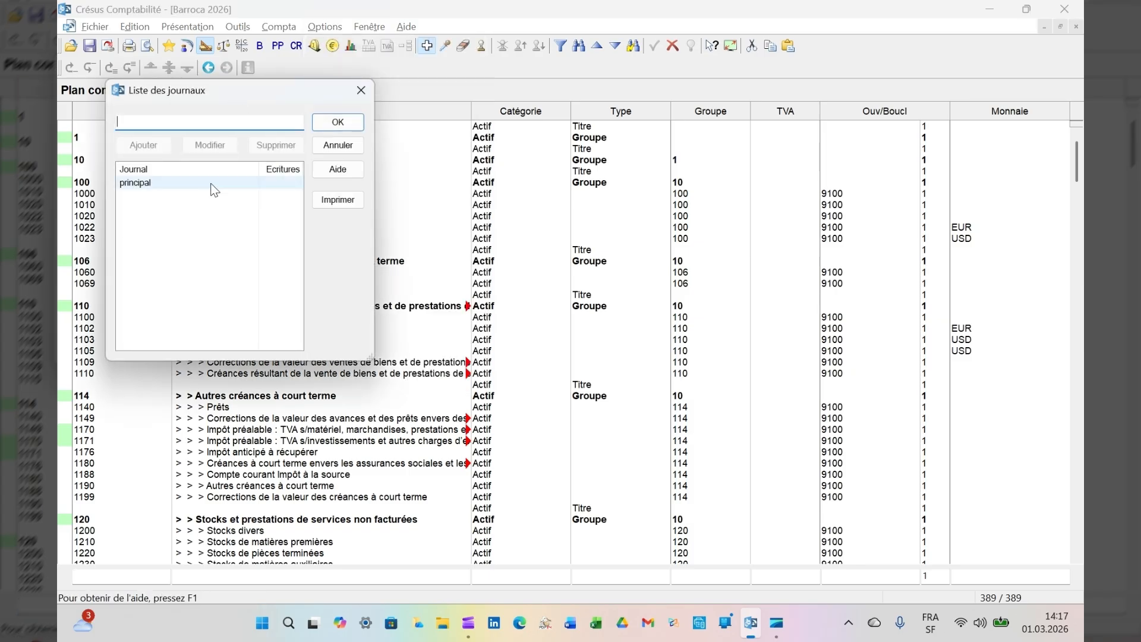
pyautogui.click(211, 184)
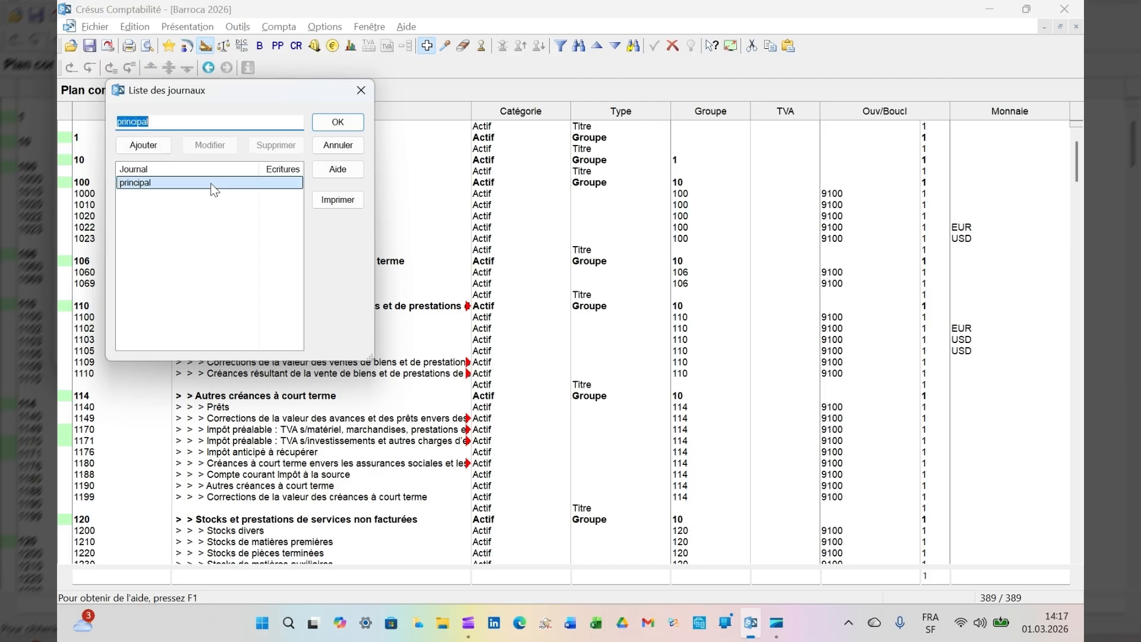
pyautogui.click(174, 122)
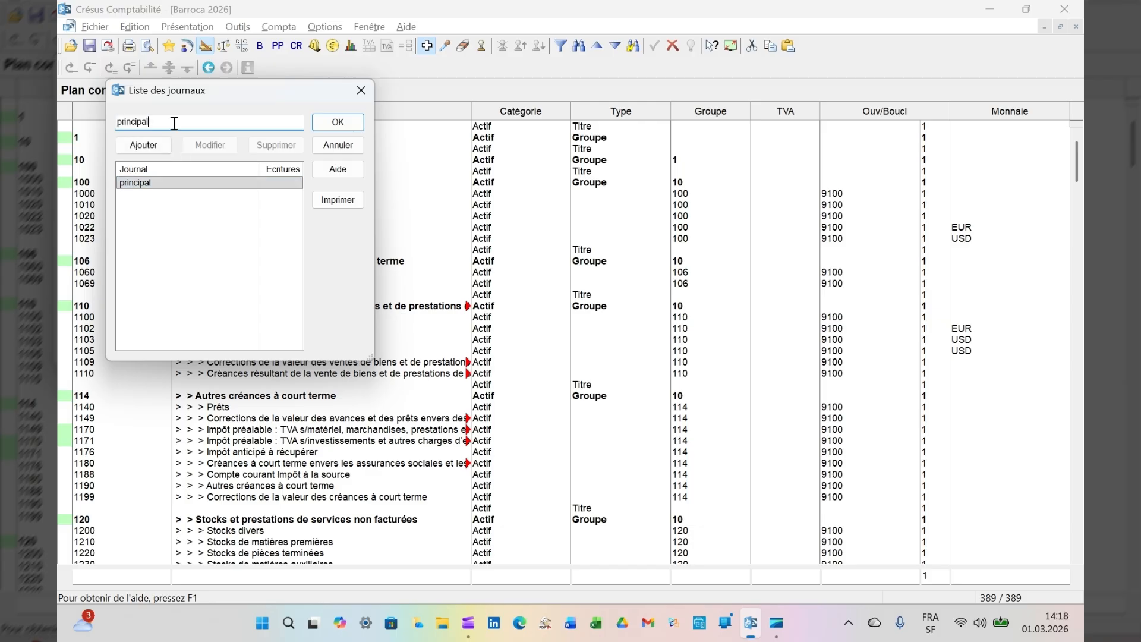
pyautogui.write('sjadkasnd')
pyautogui.click(189, 145)
pyautogui.click(214, 186)
# Try to restore the journal's name to principal and close the list of journals.
pyautogui.doubleClick(206, 123)
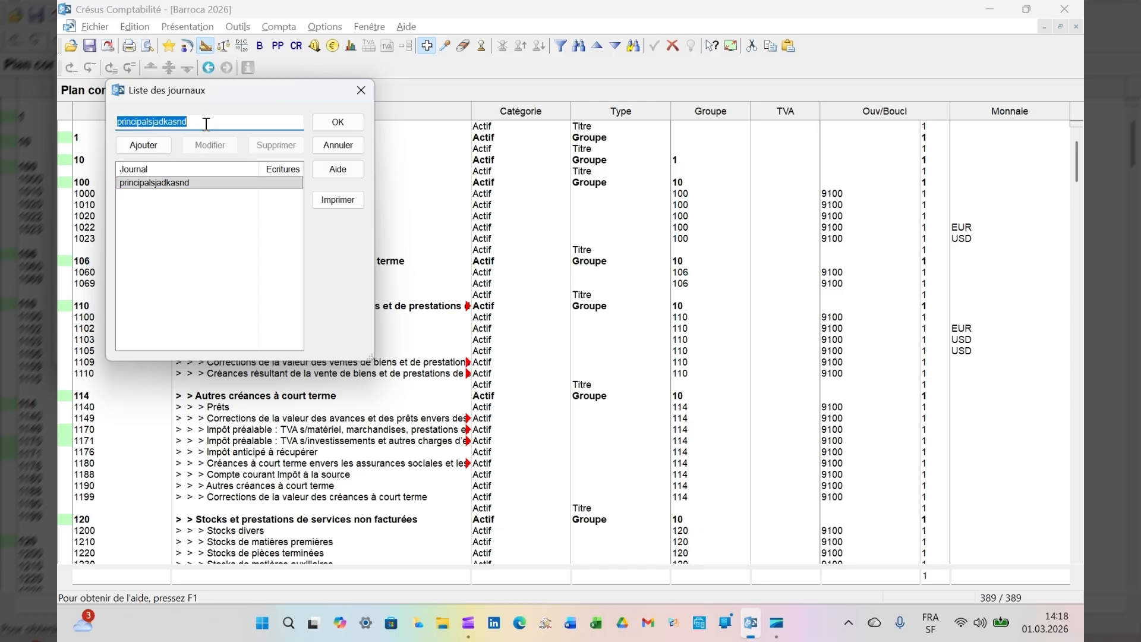
pyautogui.doubleClick(206, 122)
pyautogui.click(157, 123)
pyautogui.moveTo(149, 122); pyautogui.dragTo(227, 130)
pyautogui.press('BackSpace')
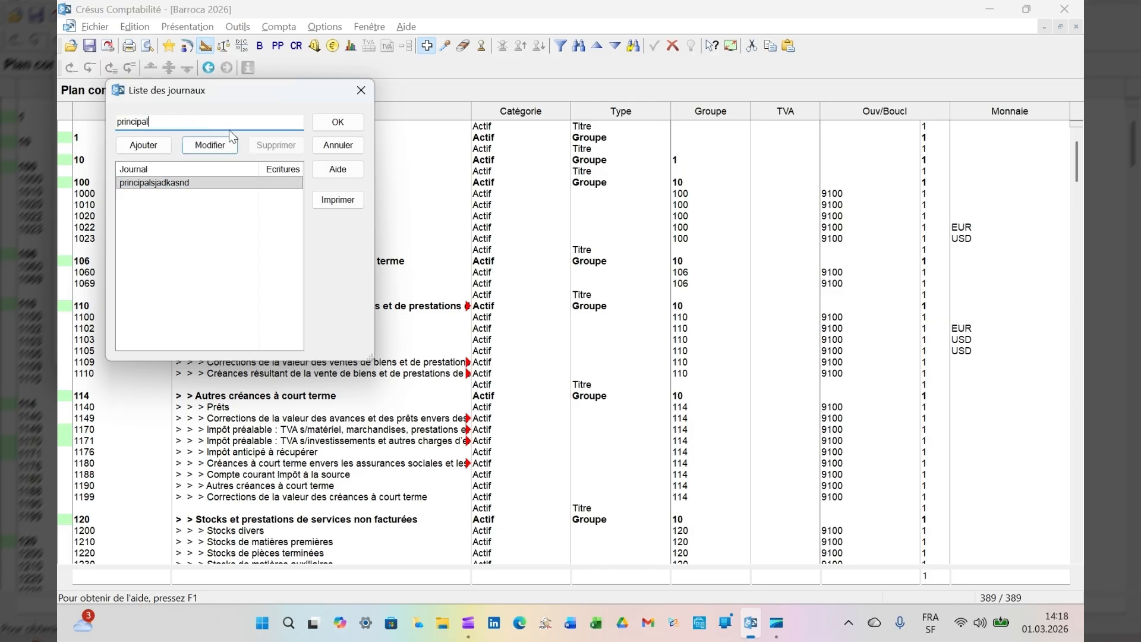
pyautogui.click(350, 123)
# Reopen the list of journals and rename the journal principalsjadkasnd as principal.
pyautogui.click(337, 28)
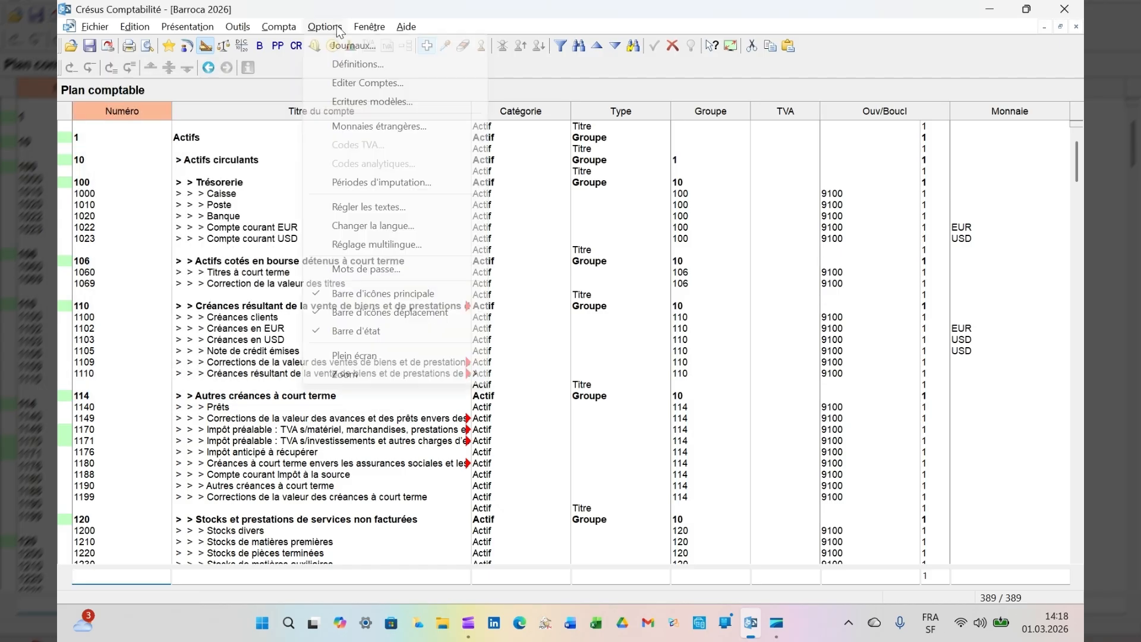
pyautogui.click(374, 44)
pyautogui.click(191, 182)
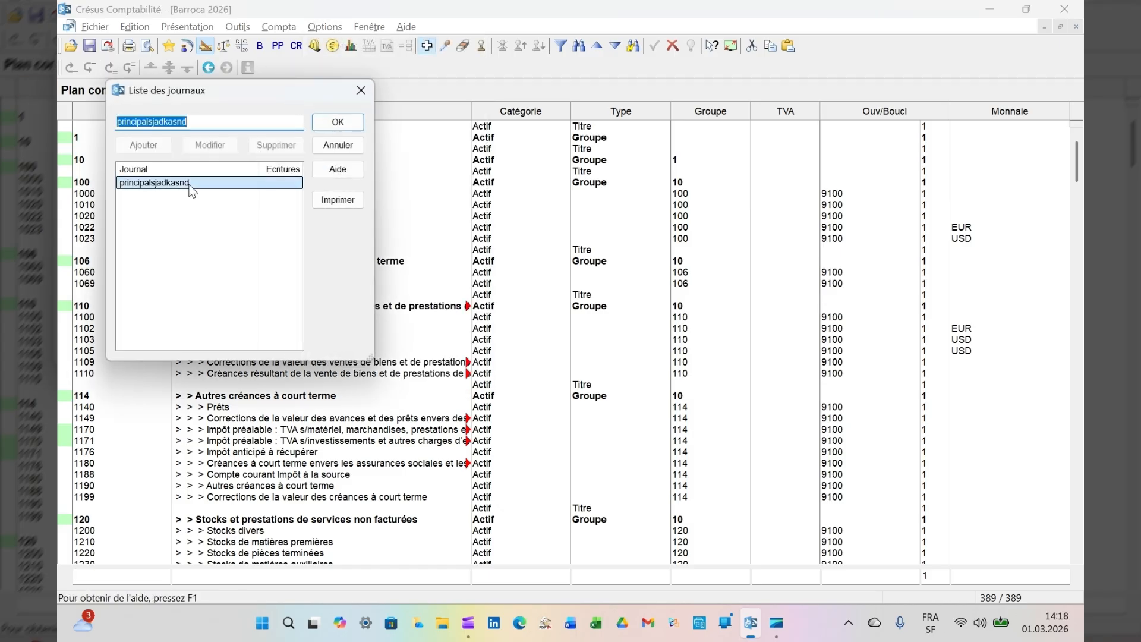
pyautogui.click(172, 121)
pyautogui.moveTo(156, 121); pyautogui.dragTo(283, 133)
pyautogui.press('BackSpace')
pyautogui.click(214, 144)
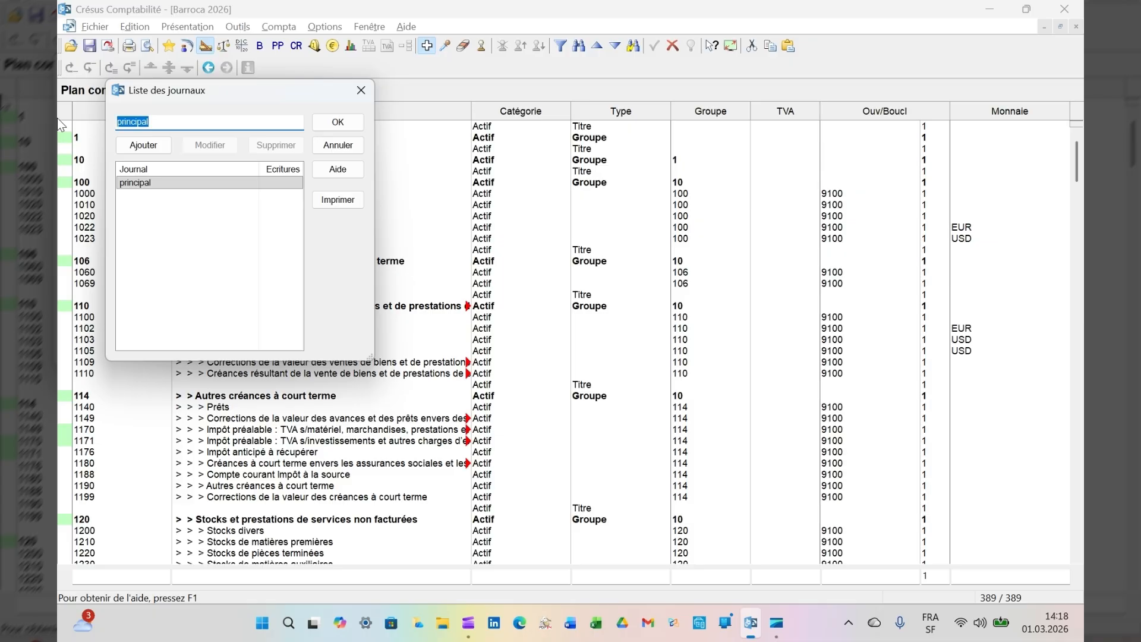
# Add the journals ouverture and clôture to the list of journals and confirm the list.
pyautogui.write('ouverture')
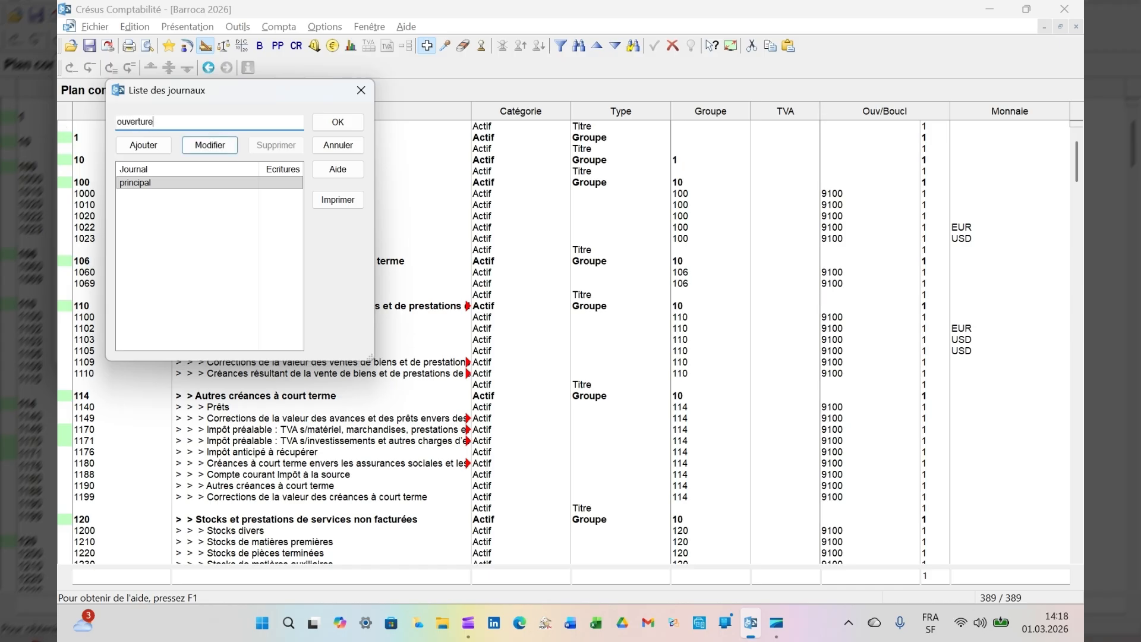
pyautogui.click(145, 146)
pyautogui.write('cl')
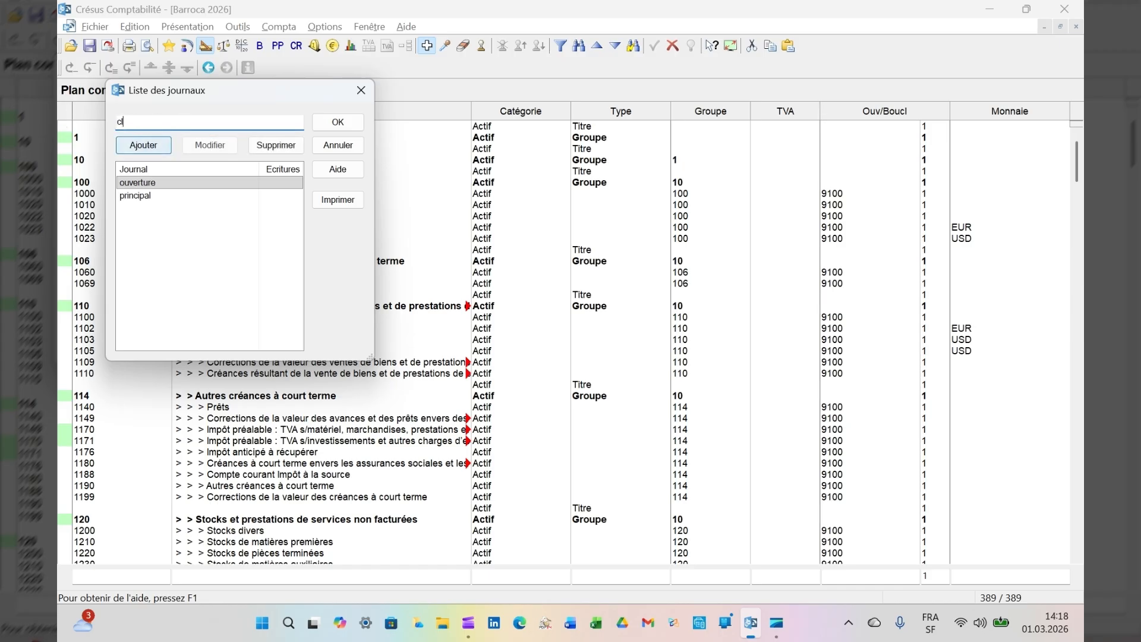
pyautogui.write('ôture')
pyautogui.click(128, 152)
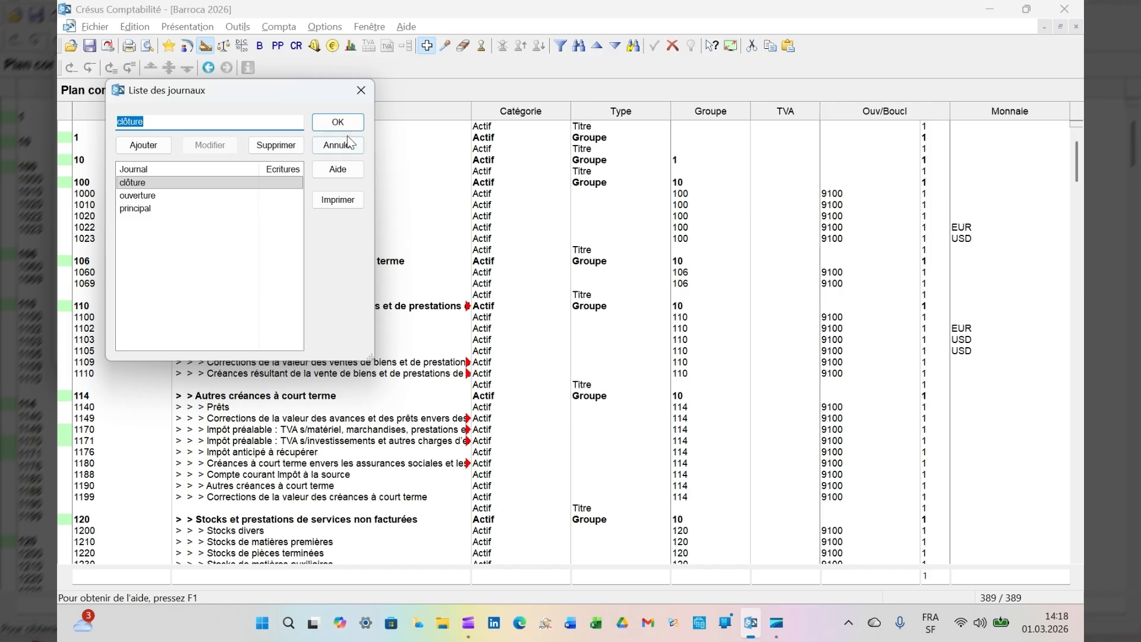
pyautogui.click(337, 123)
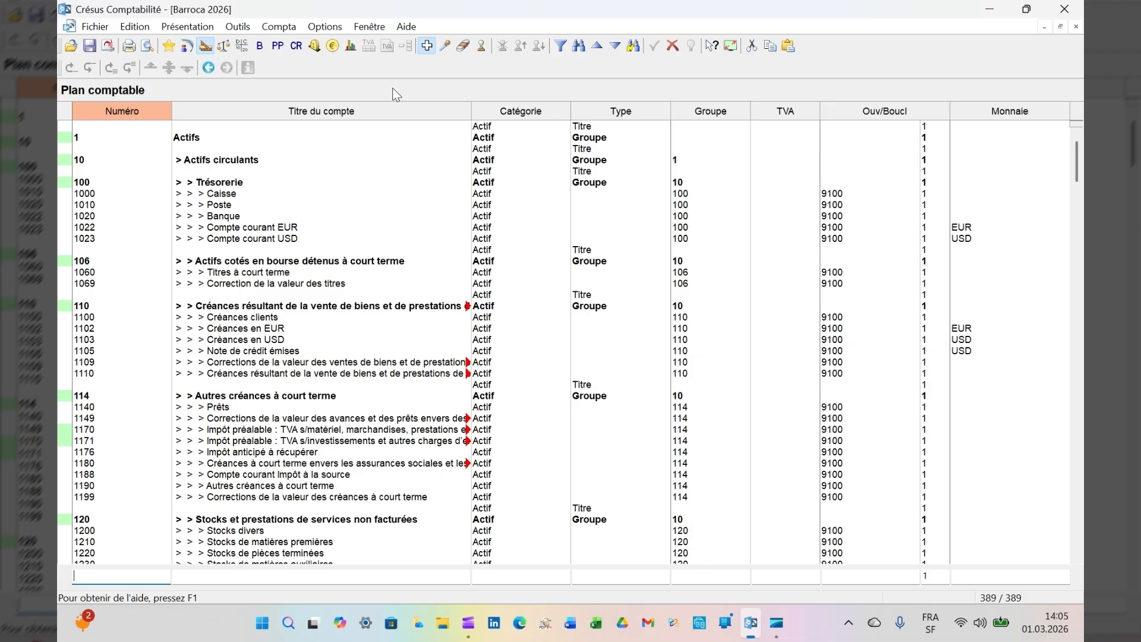
# Open the opening balances, set 1000 Caisse to CHF 3100 and choose ouverture as the journal for the opening entries.
pyautogui.click(293, 30)
pyautogui.click(325, 331)
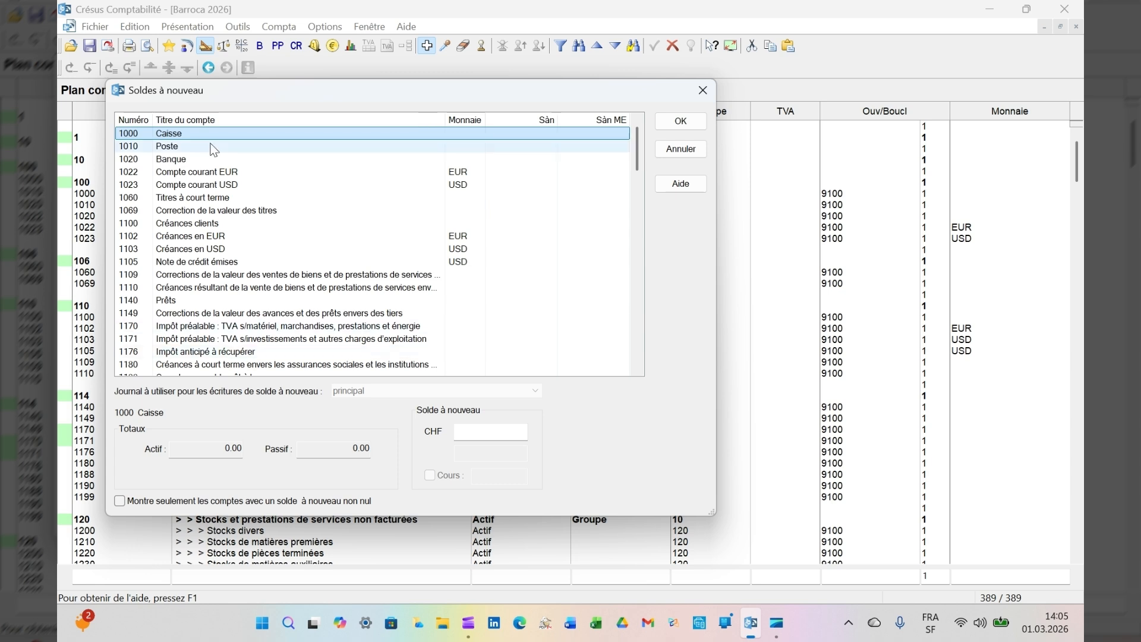
pyautogui.click(492, 436)
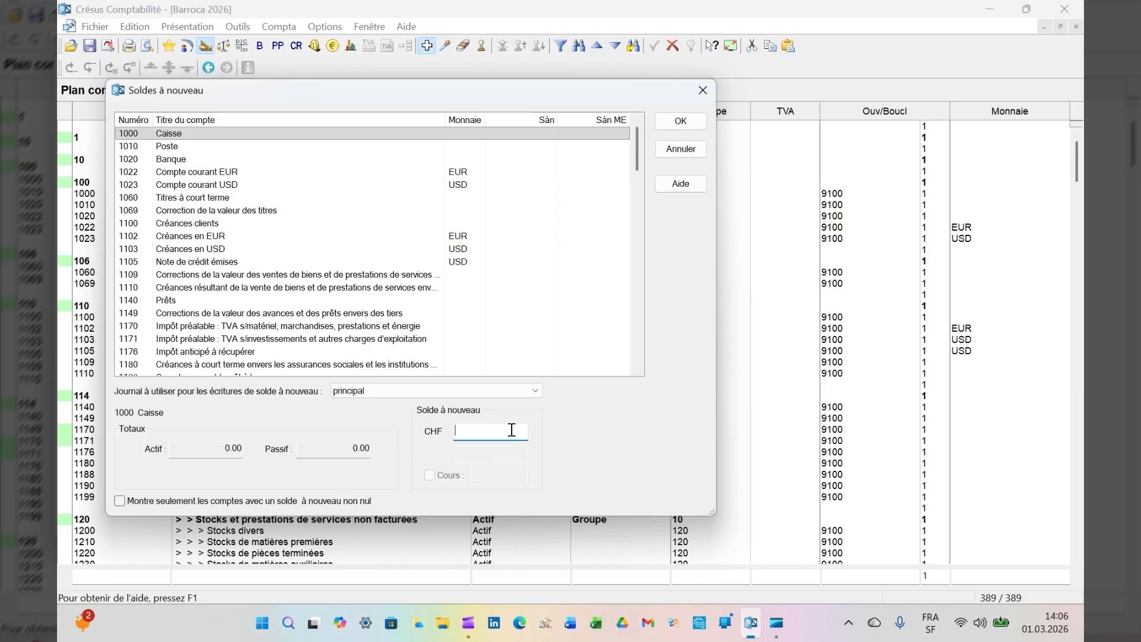
pyautogui.write('3100')
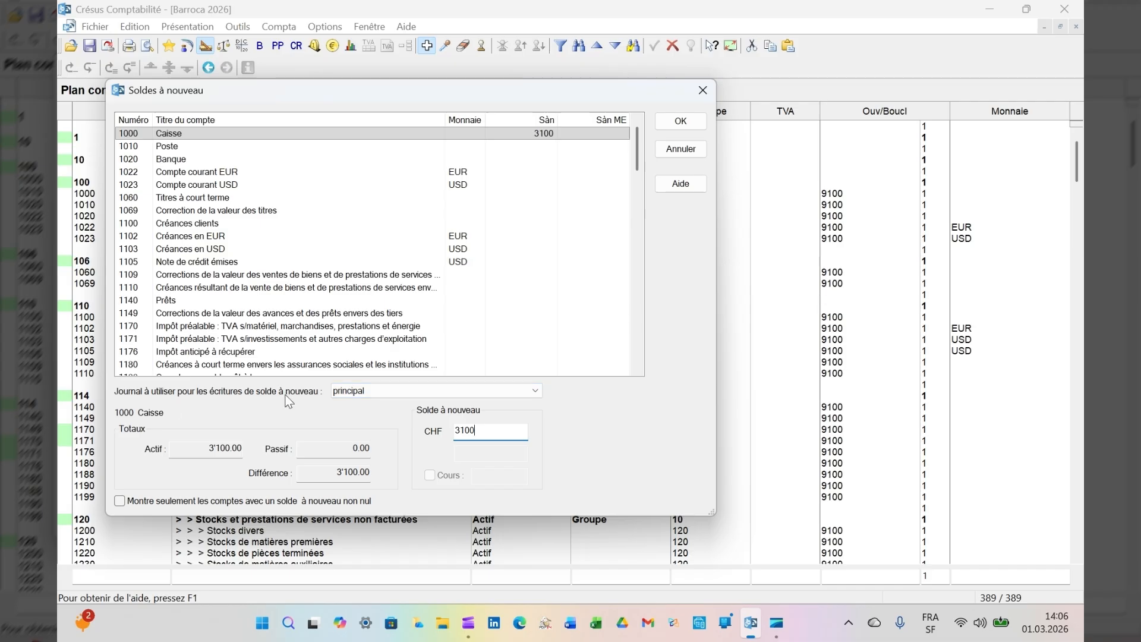
pyautogui.click(476, 394)
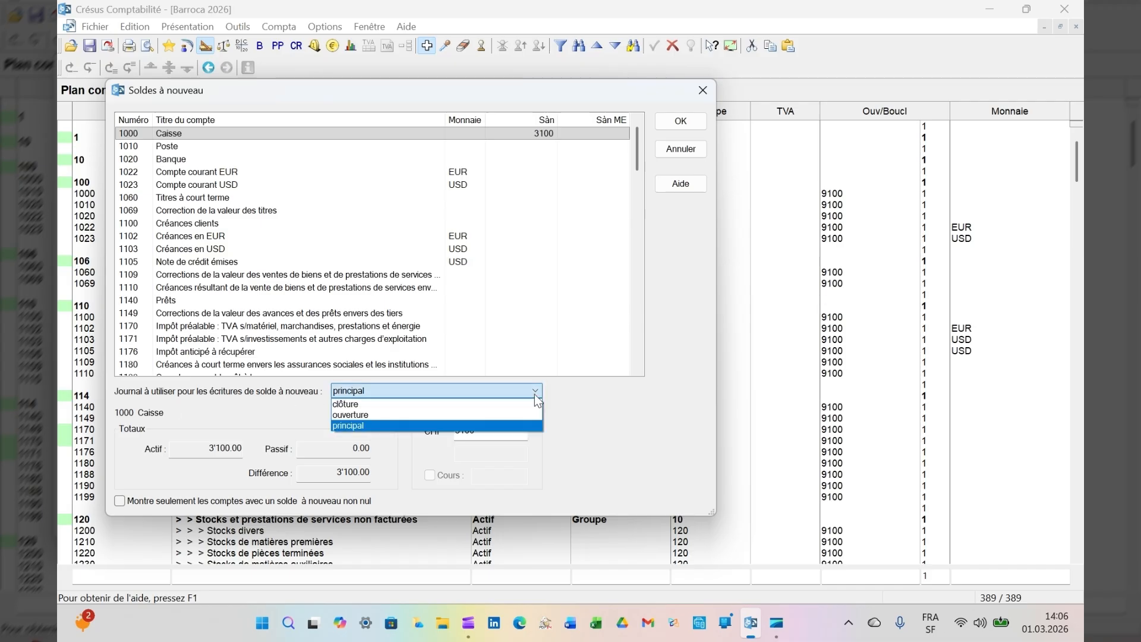
pyautogui.click(516, 414)
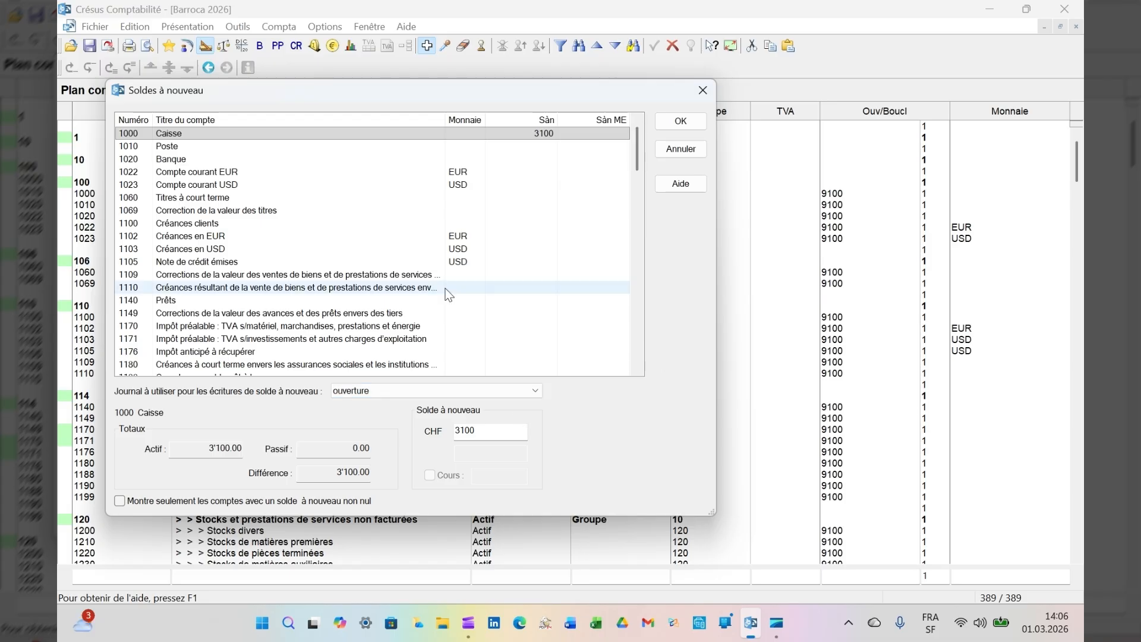
# Set the opening balances of 1010 Poste to 7200, 1020 Banque to 57400 and 1100 Créances clients to 38700.
pyautogui.click(242, 146)
pyautogui.write('7200')
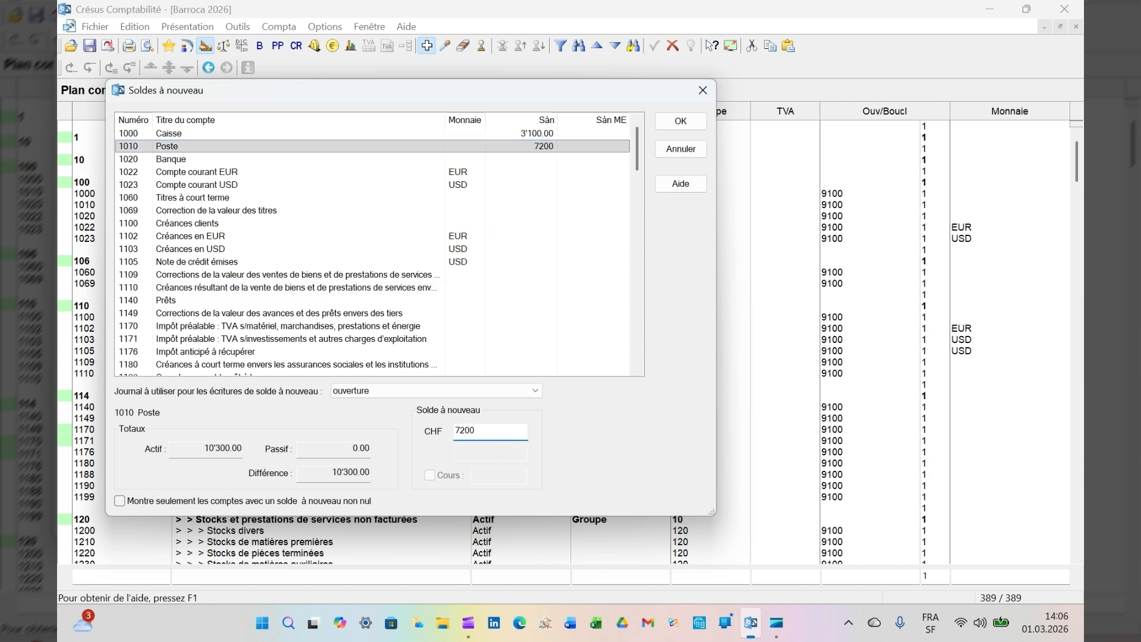
pyautogui.click(378, 160)
pyautogui.write('57400')
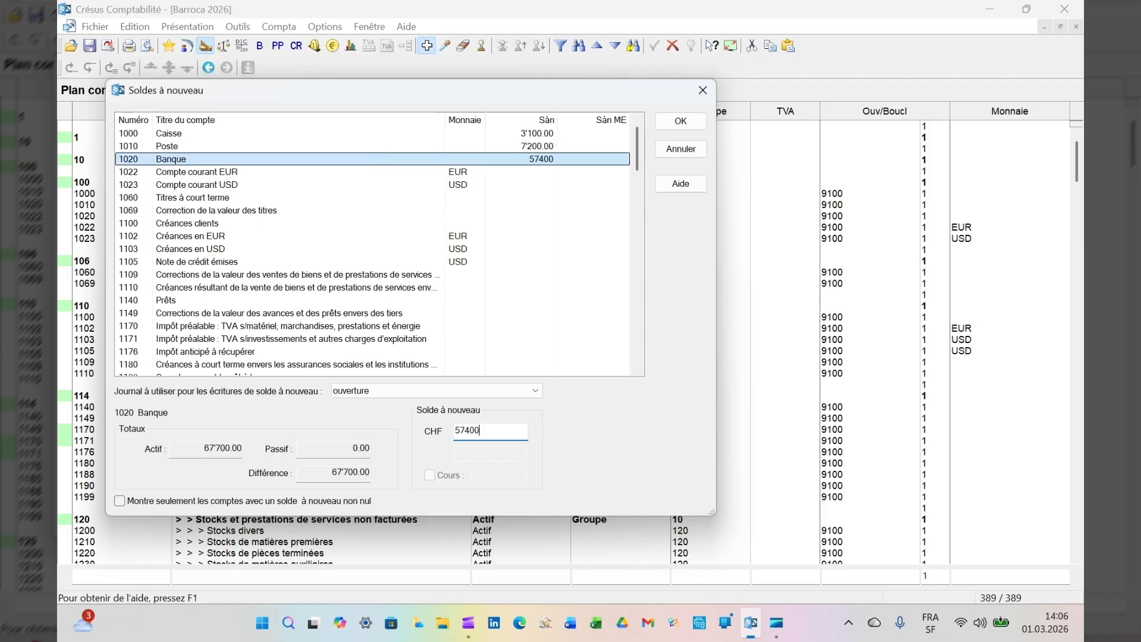
pyautogui.click(255, 220)
pyautogui.write('38700')
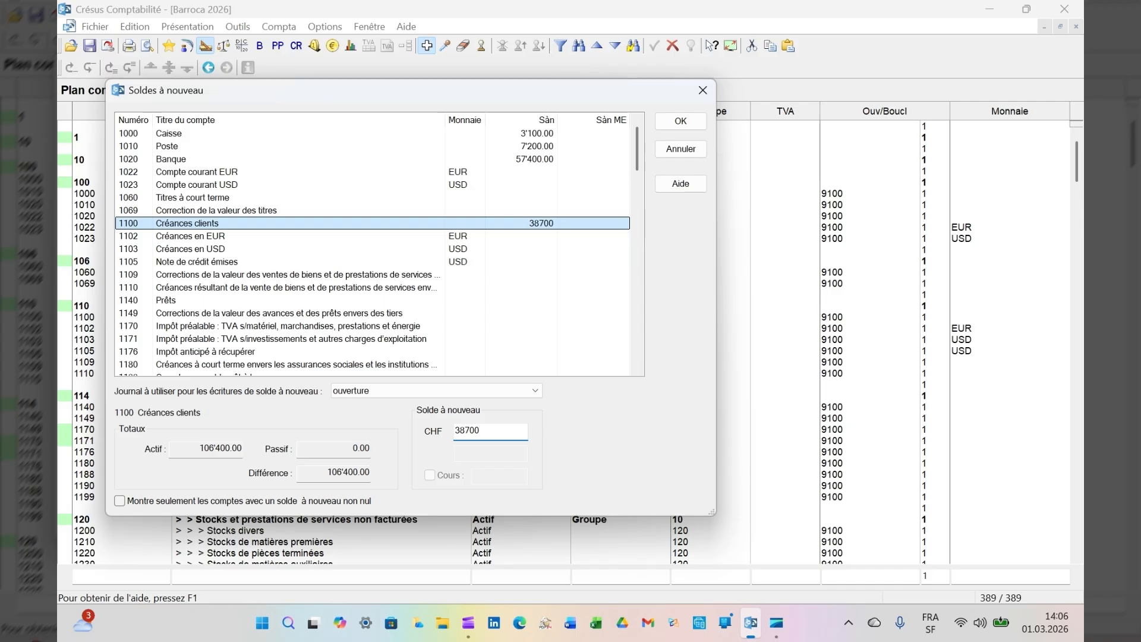
# Set the opening balances of 1200 Stocks divers to 19400 and 1500 Machines to 82000.
pyautogui.scroll(-3, 249, 275)
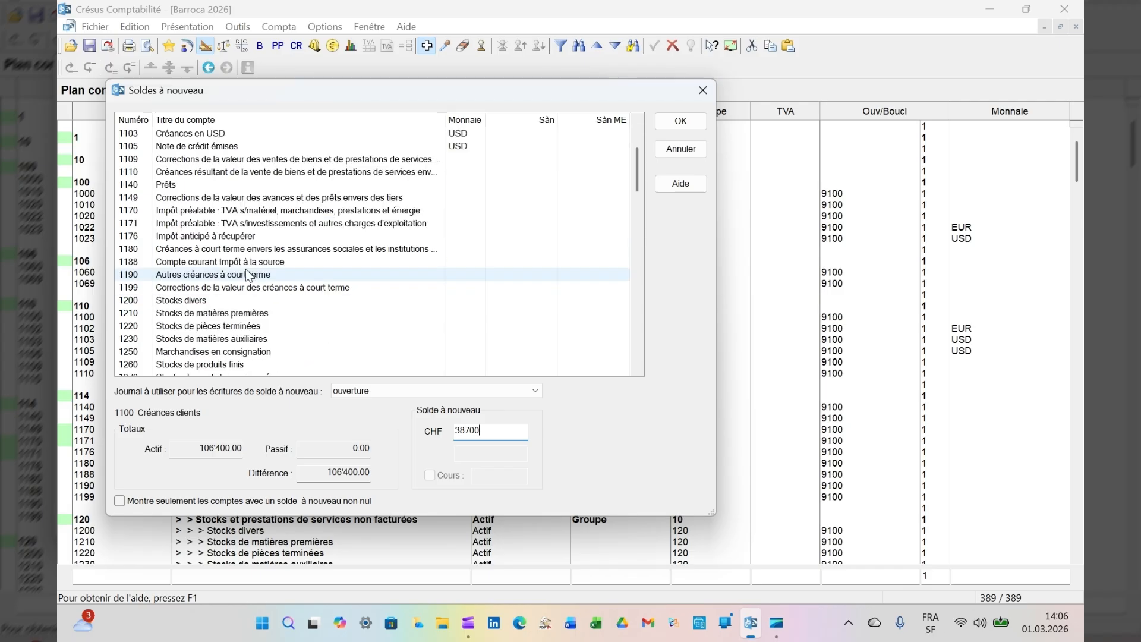
pyautogui.click(198, 301)
pyautogui.write('19400')
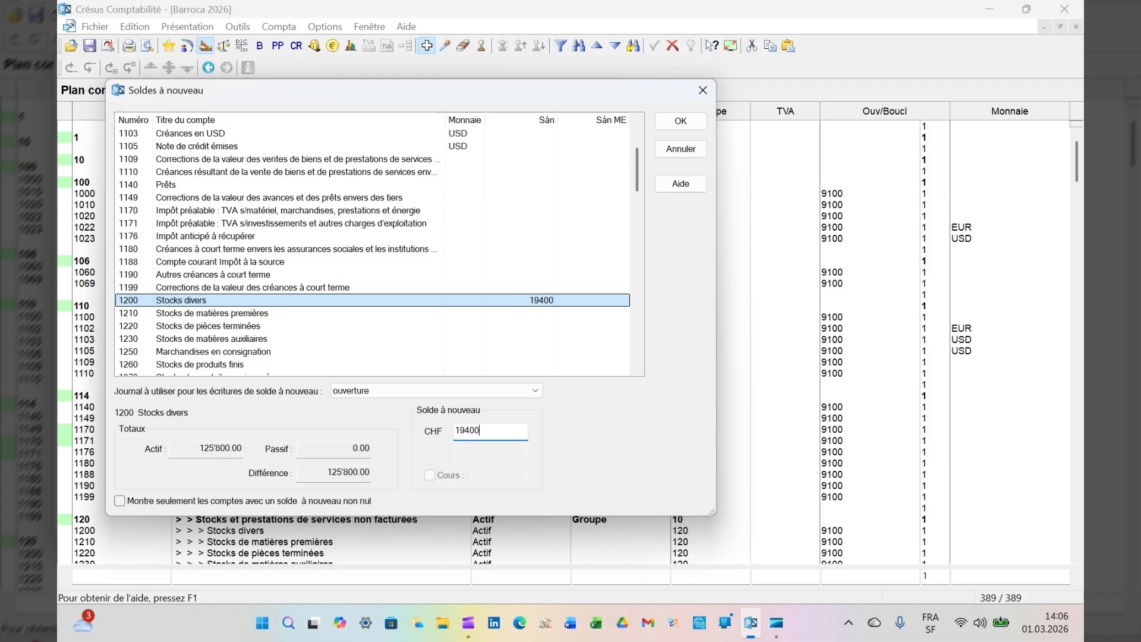
pyautogui.scroll(-5, 199, 332)
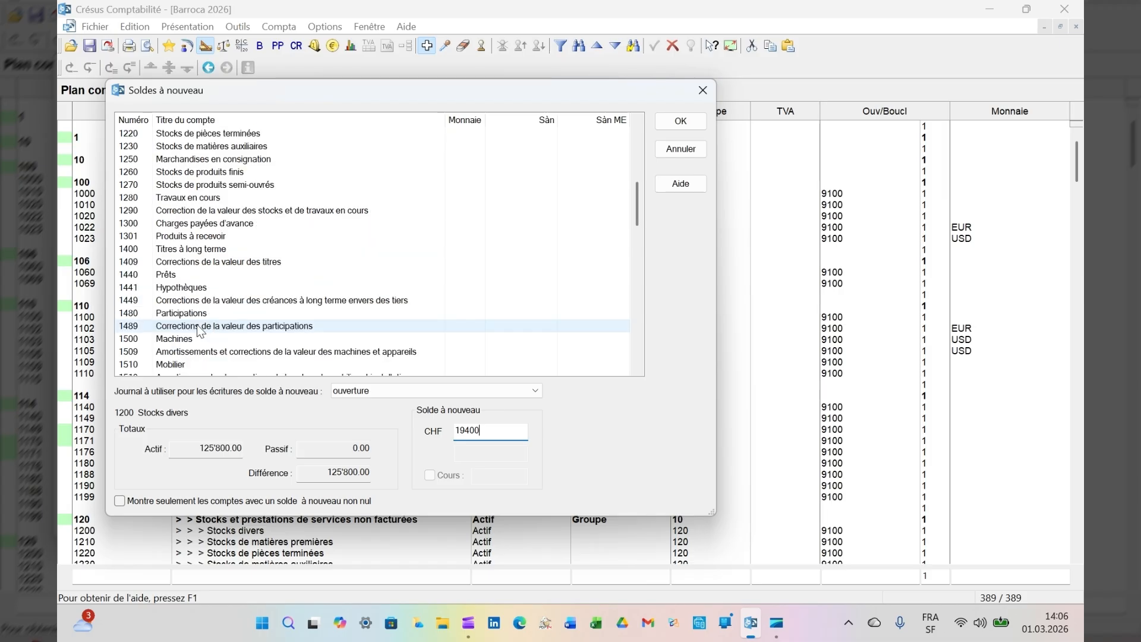
pyautogui.click(191, 341)
pyautogui.write('82000')
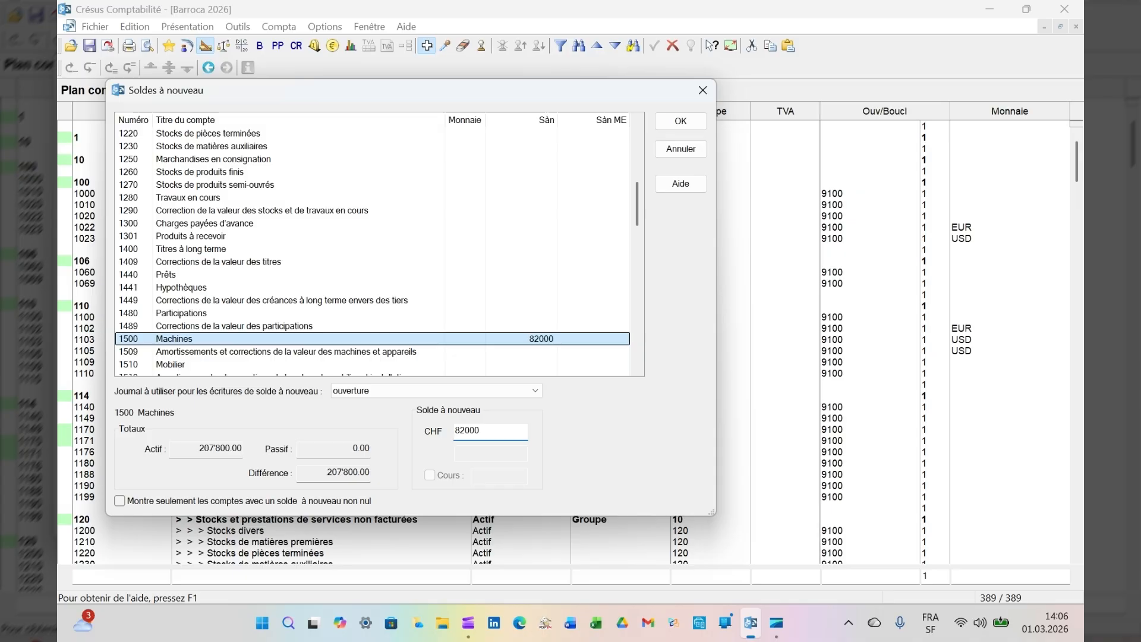
# Set the opening balances of 1510 Mobilier to 27000 and 1530 Véhicules to 36000.
pyautogui.scroll(-2, 192, 341)
pyautogui.click(168, 288)
pyautogui.write('27000')
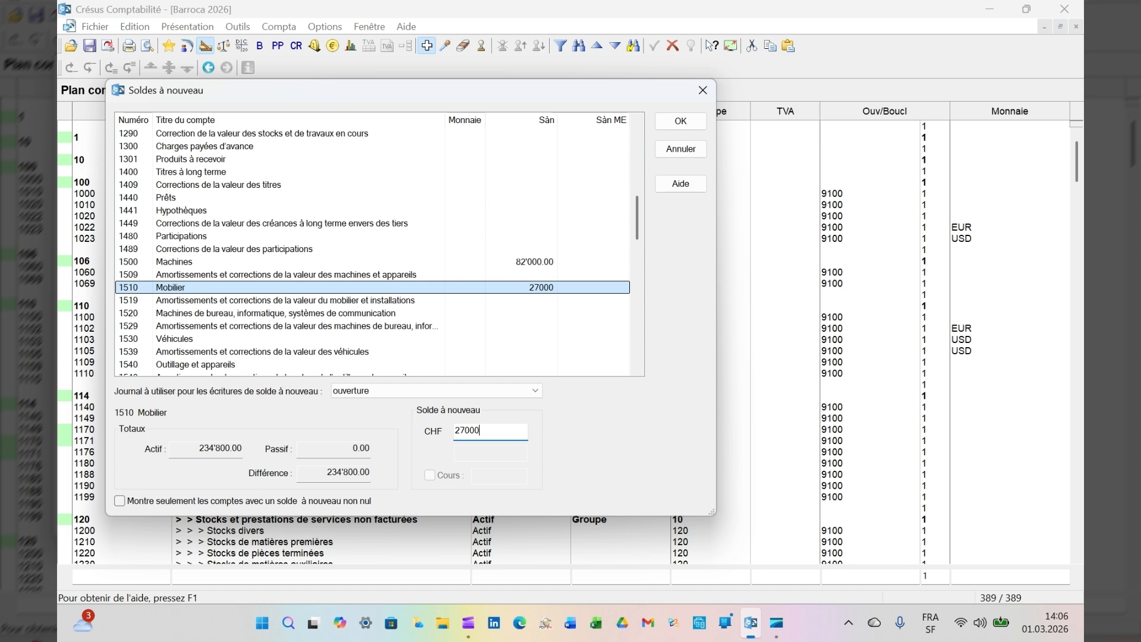
pyautogui.scroll(-1, 181, 304)
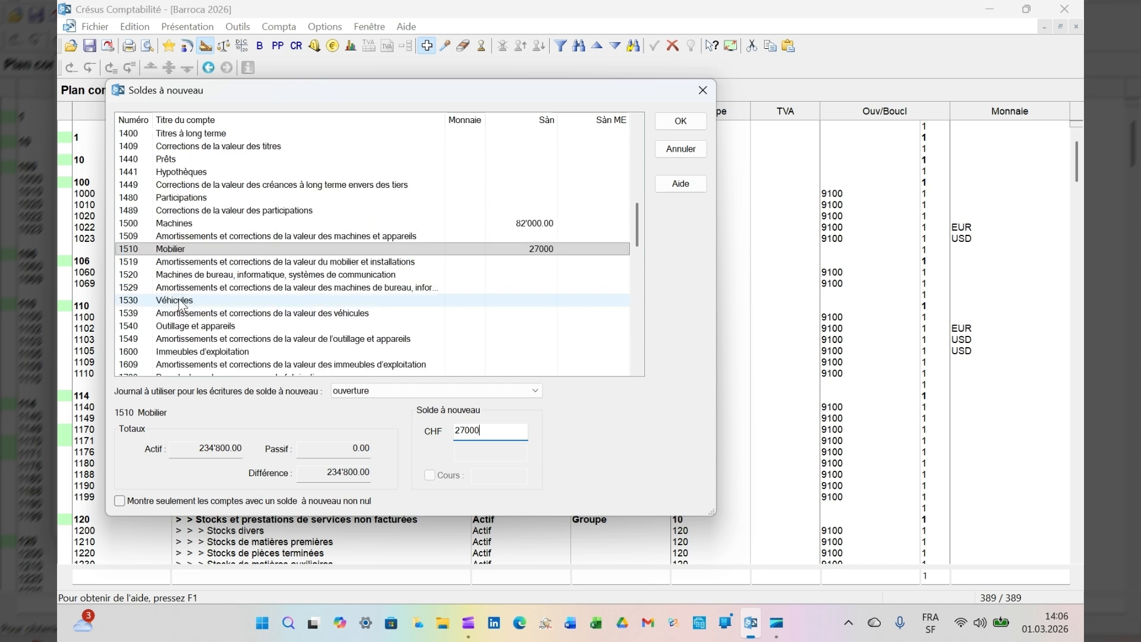
pyautogui.click(180, 302)
pyautogui.write('36000')
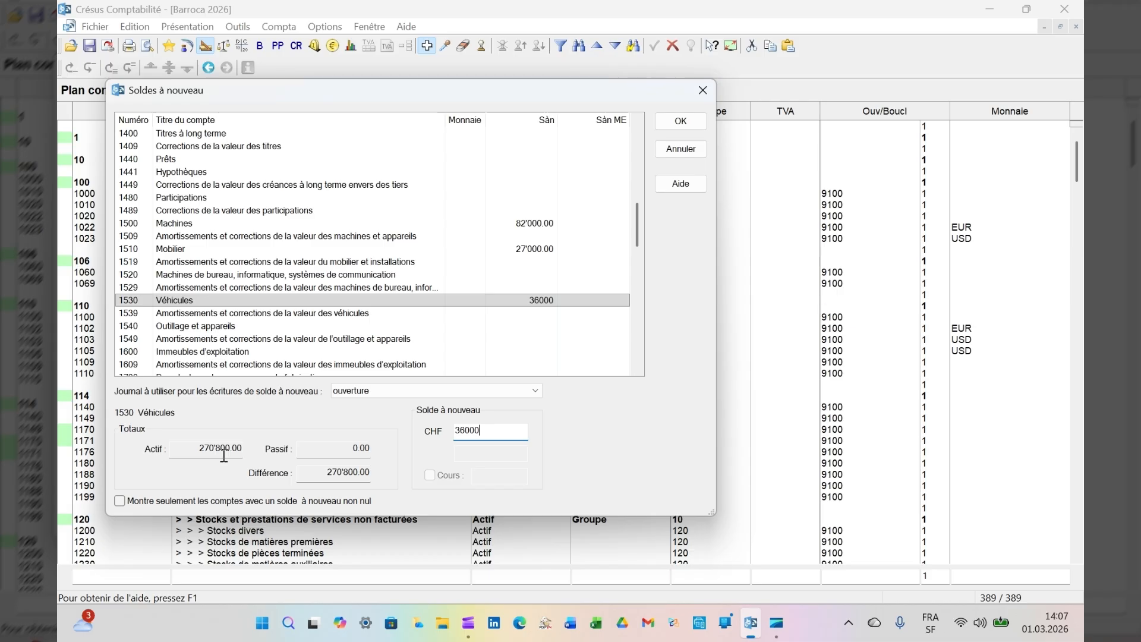
# Set the opening balances of 2000 Dettes fournisseurs to 17900 and 2010 Autres dettes to 20000.
pyautogui.scroll(-5, 461, 255)
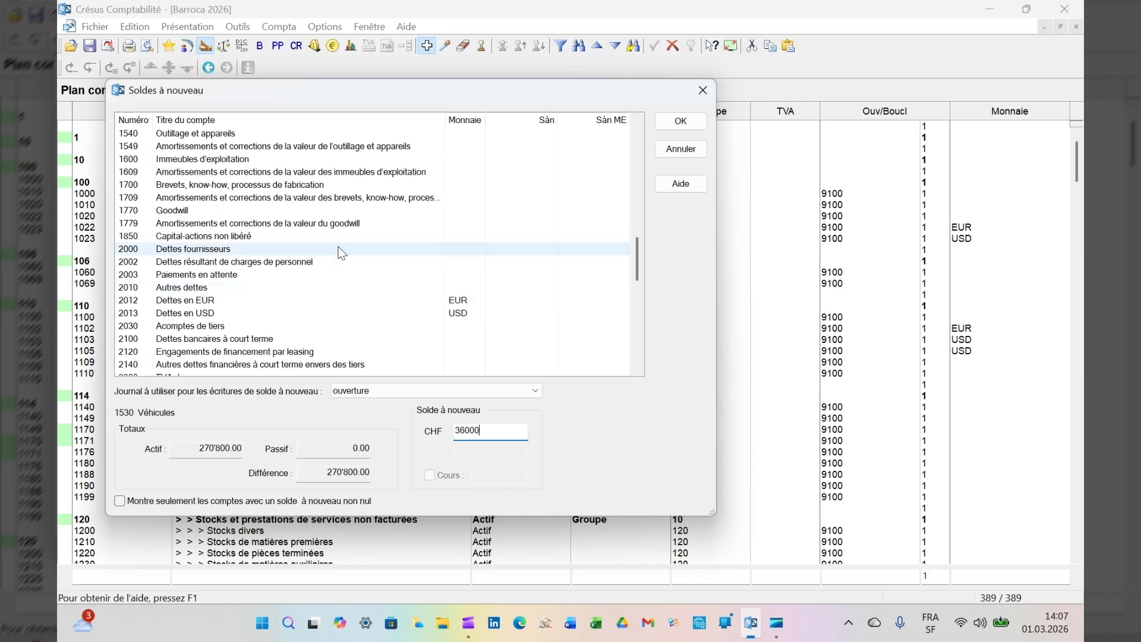
pyautogui.click(352, 249)
pyautogui.write('1')
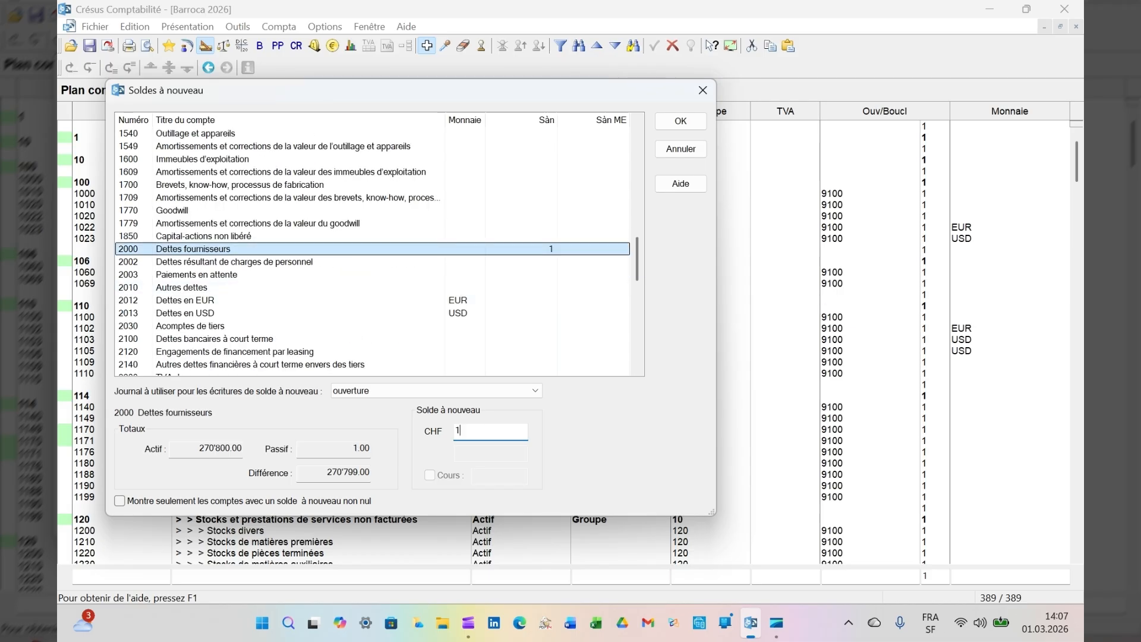
pyautogui.write('7900')
pyautogui.click(266, 287)
pyautogui.write('20000')
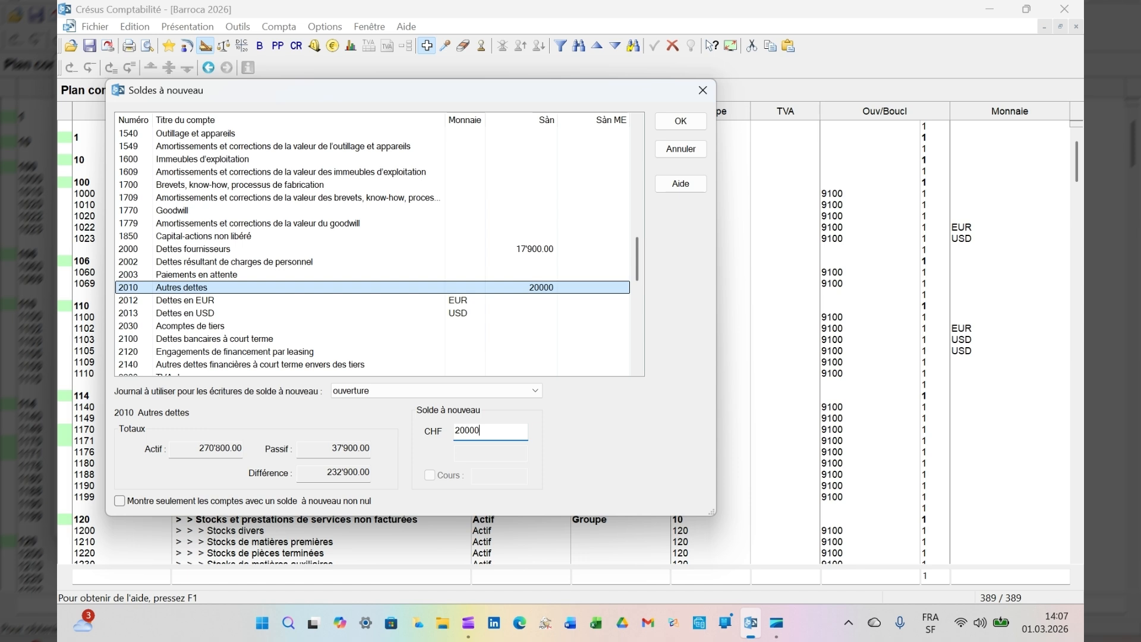
# Set the opening balance of 2400 Emprunt bancaire to 115000.
pyautogui.scroll(-2, 268, 297)
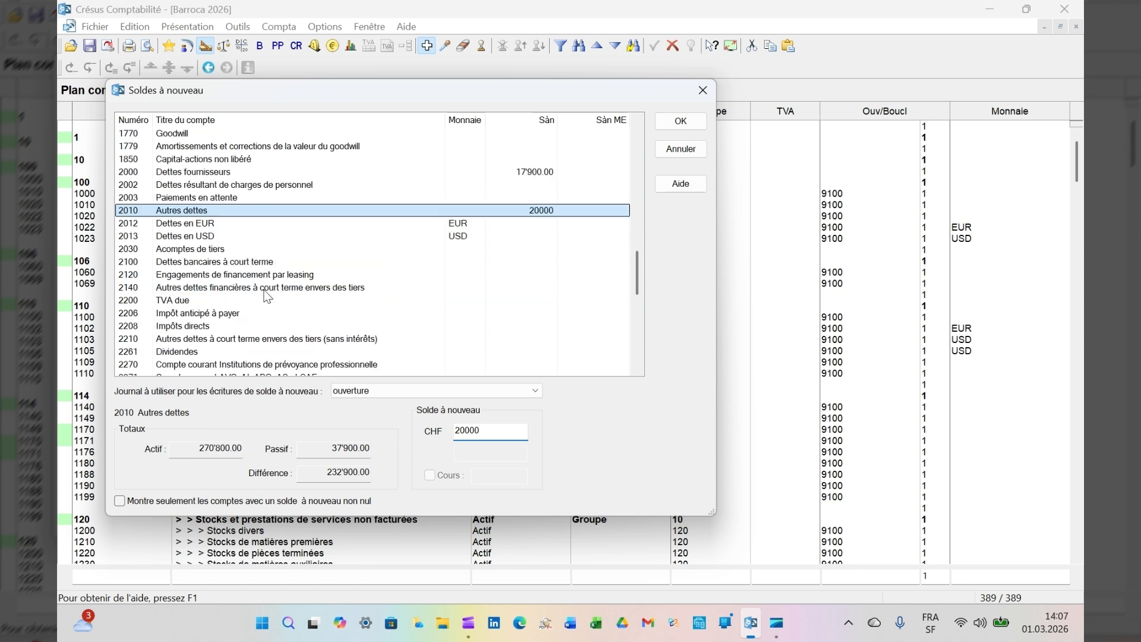
pyautogui.scroll(-4, 267, 297)
pyautogui.click(228, 338)
pyautogui.write('115000')
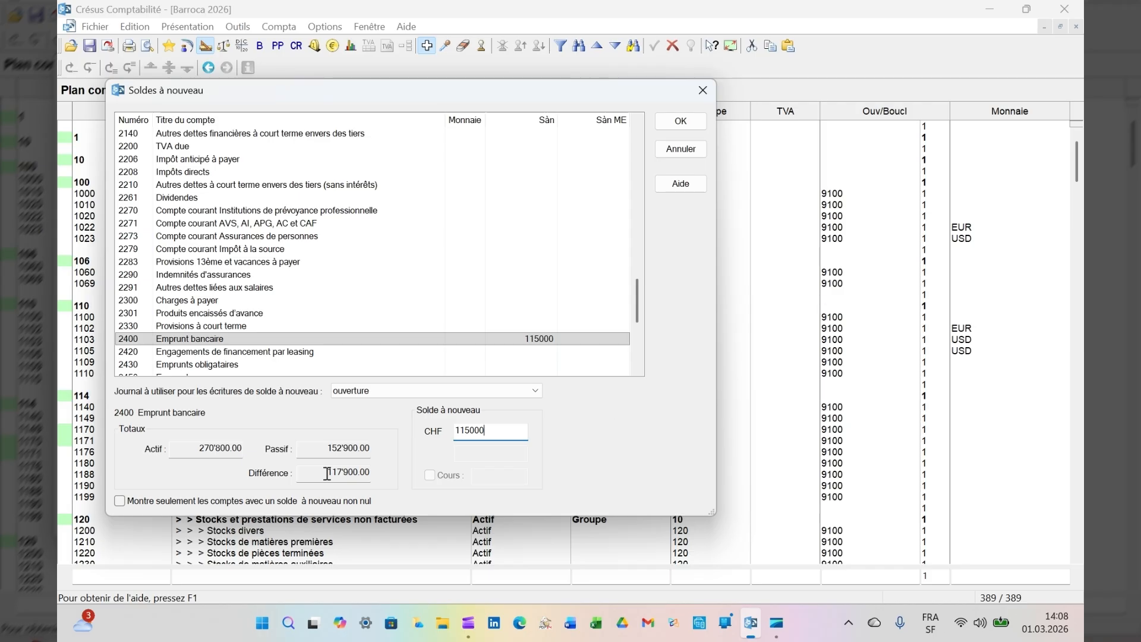
# Set the opening balance of 2800 Capital to 117900 to close the difference and confirm the opening balances.
pyautogui.moveTo(326, 473); pyautogui.dragTo(370, 477)
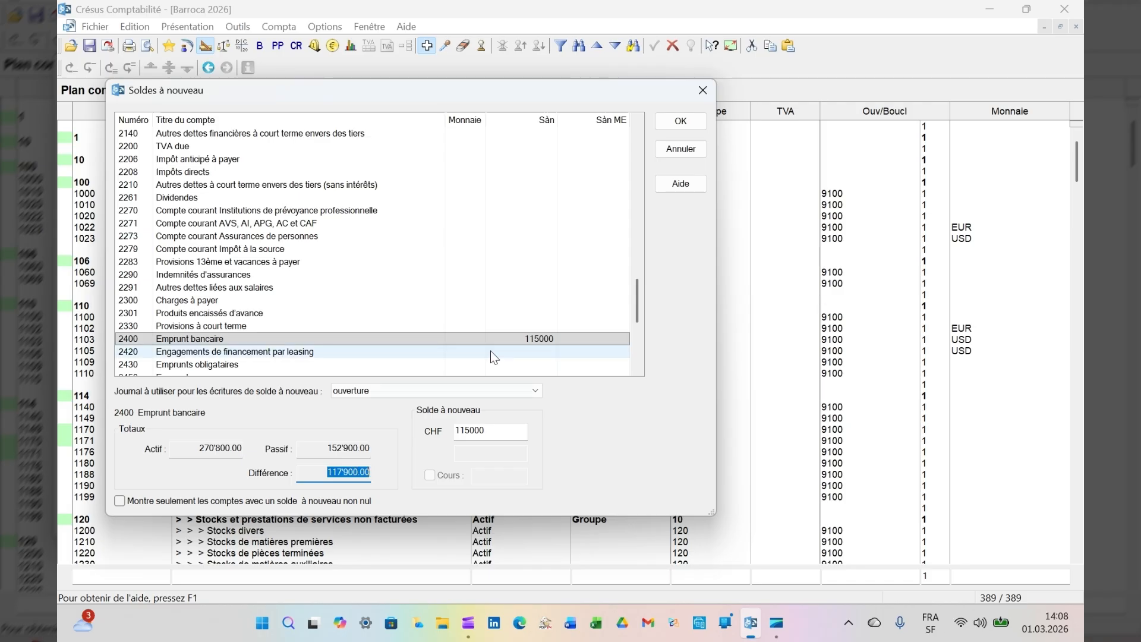
pyautogui.scroll(-3, 490, 350)
pyautogui.scroll(-1, 483, 285)
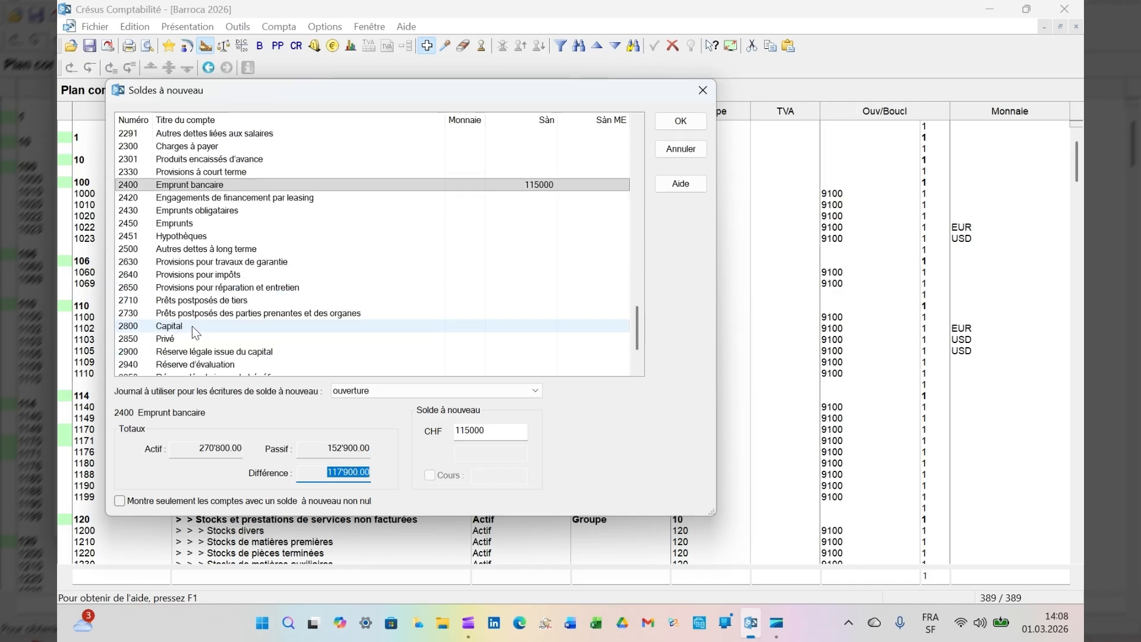
pyautogui.click(191, 326)
pyautogui.write('117900')
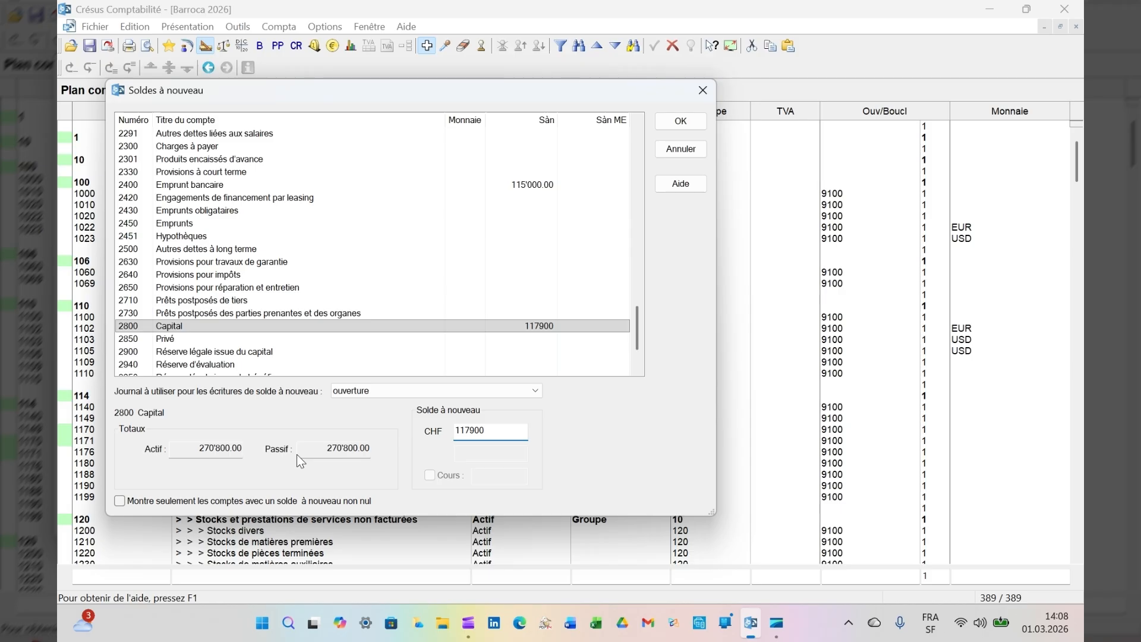
pyautogui.click(684, 117)
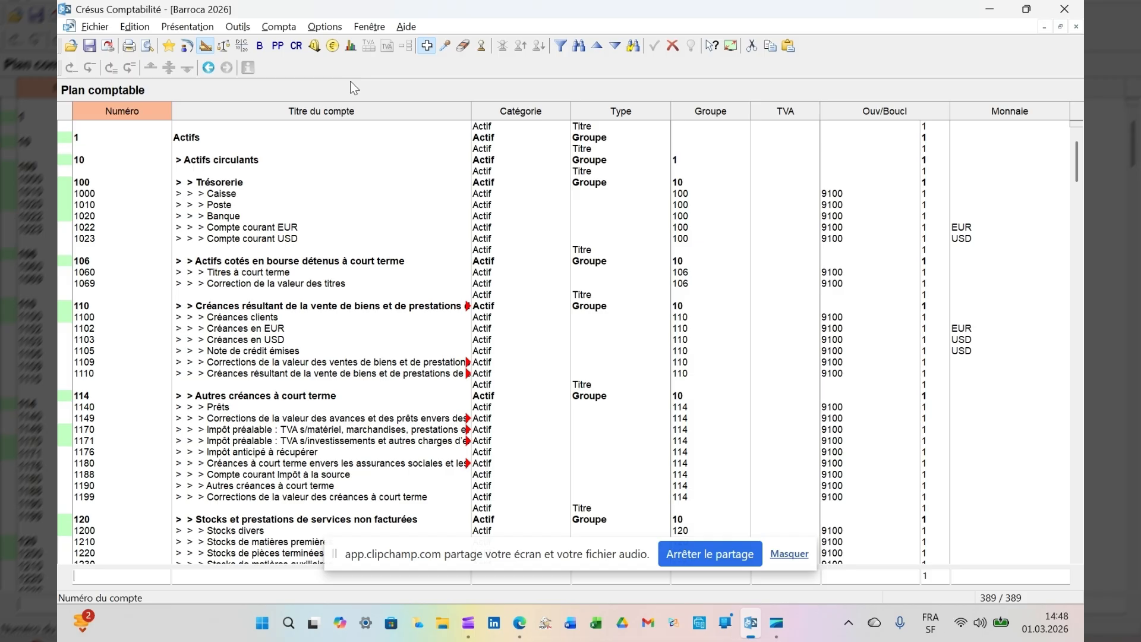
# Open the ouverture journal to examine its opening entries.
pyautogui.click(188, 47)
pyautogui.click(214, 159)
pyautogui.doubleClick(214, 159)
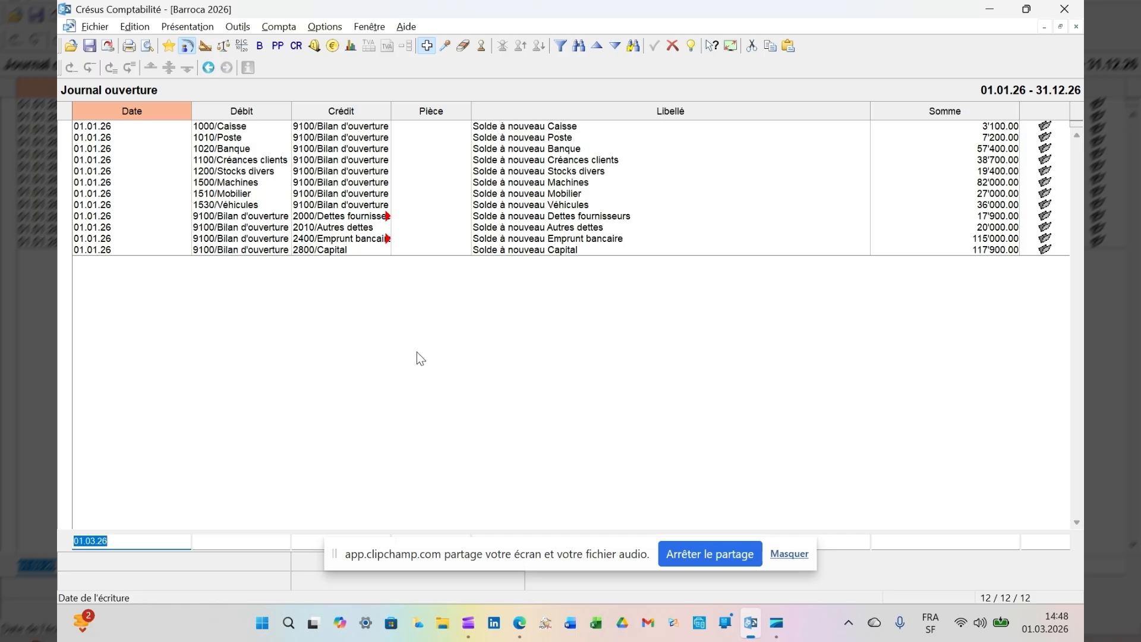
pyautogui.click(789, 554)
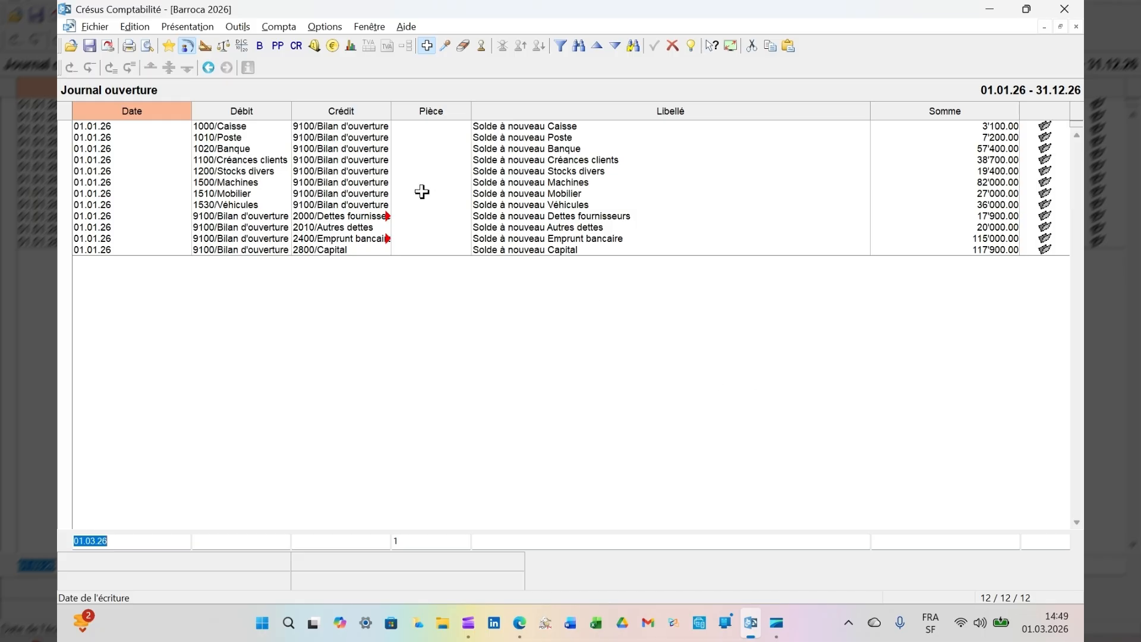
# Switch to the principal journal and date a new entry 05.01.
pyautogui.click(188, 47)
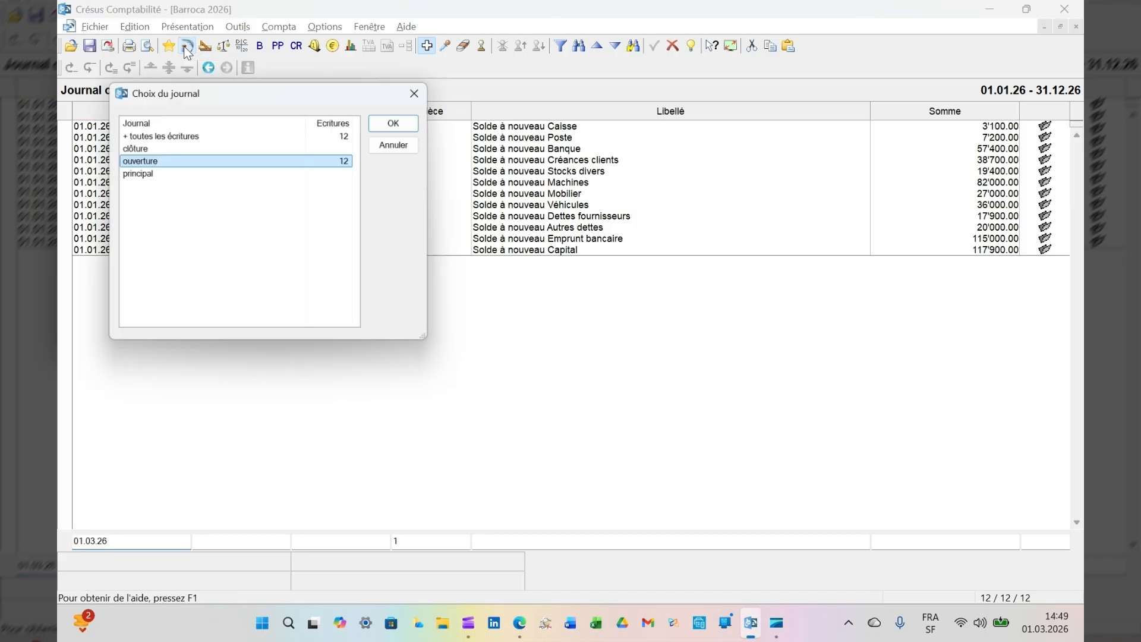
pyautogui.doubleClick(178, 172)
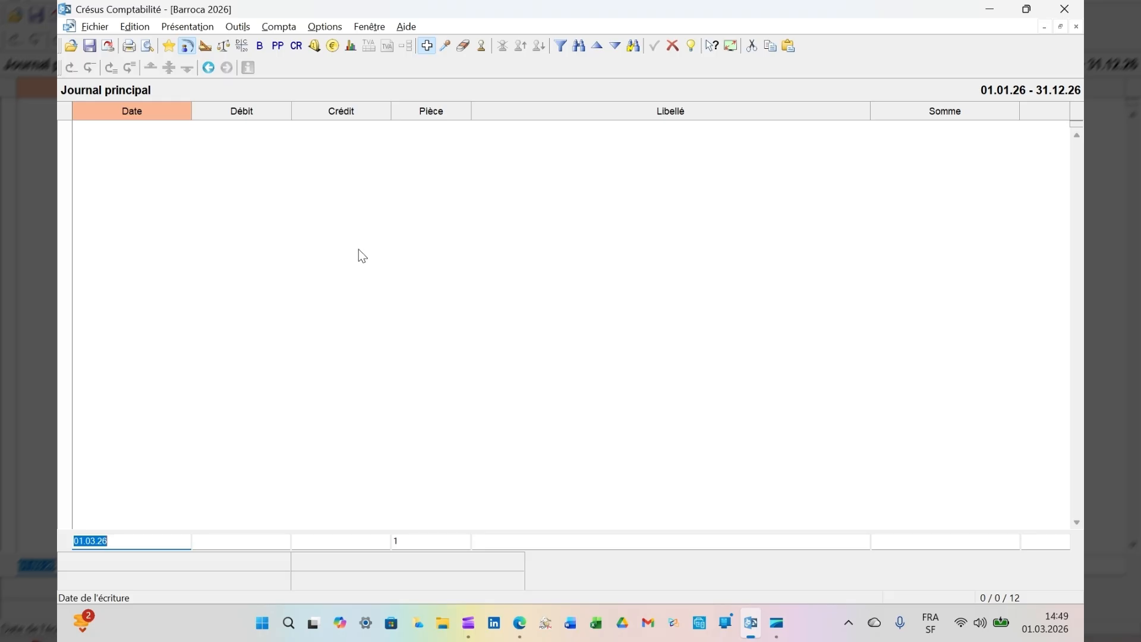
pyautogui.write('05')
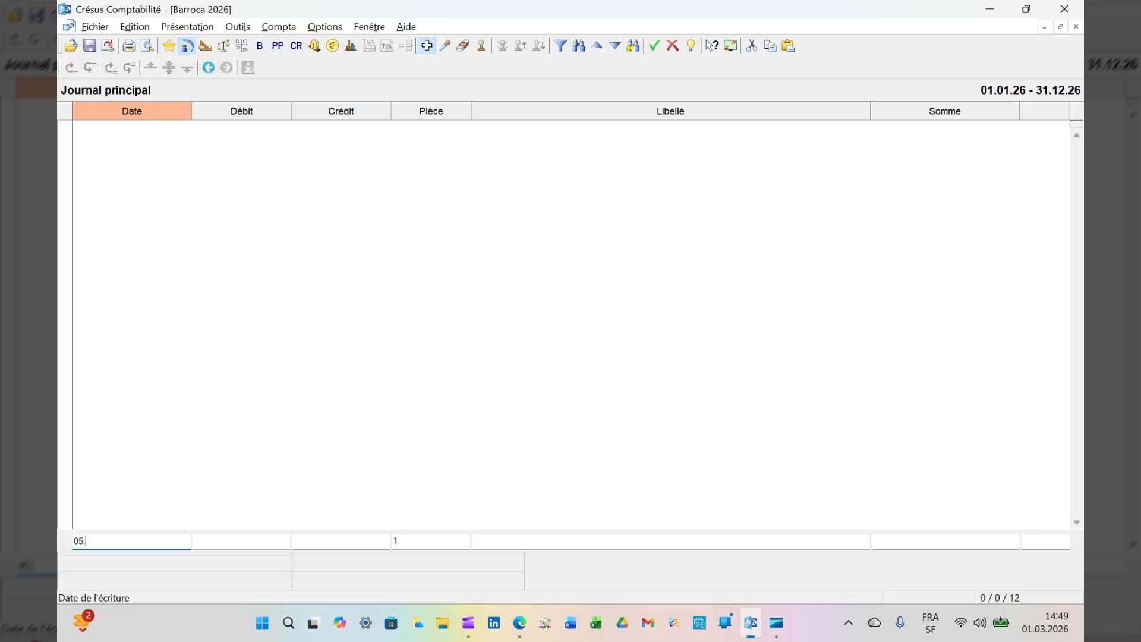
pyautogui.write('.01')
pyautogui.press('Tab')
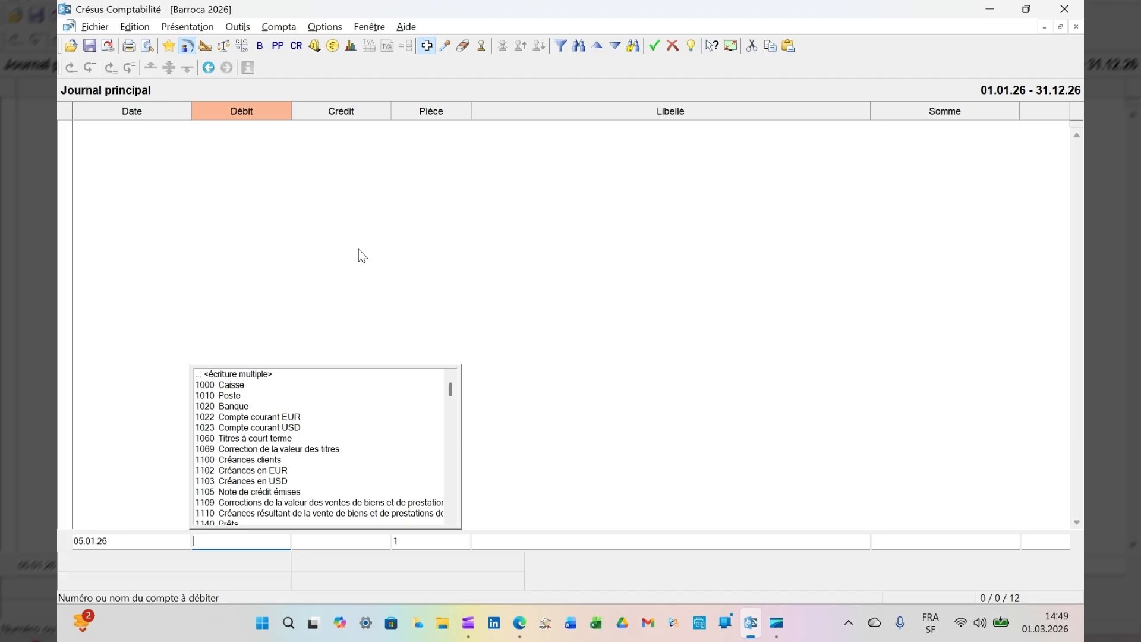
pyautogui.write('1010')
pyautogui.press('BackSpace')
pyautogui.press('BackSpace')
pyautogui.press('BackSpace')
pyautogui.press('BackSpace')
pyautogui.write('poste')
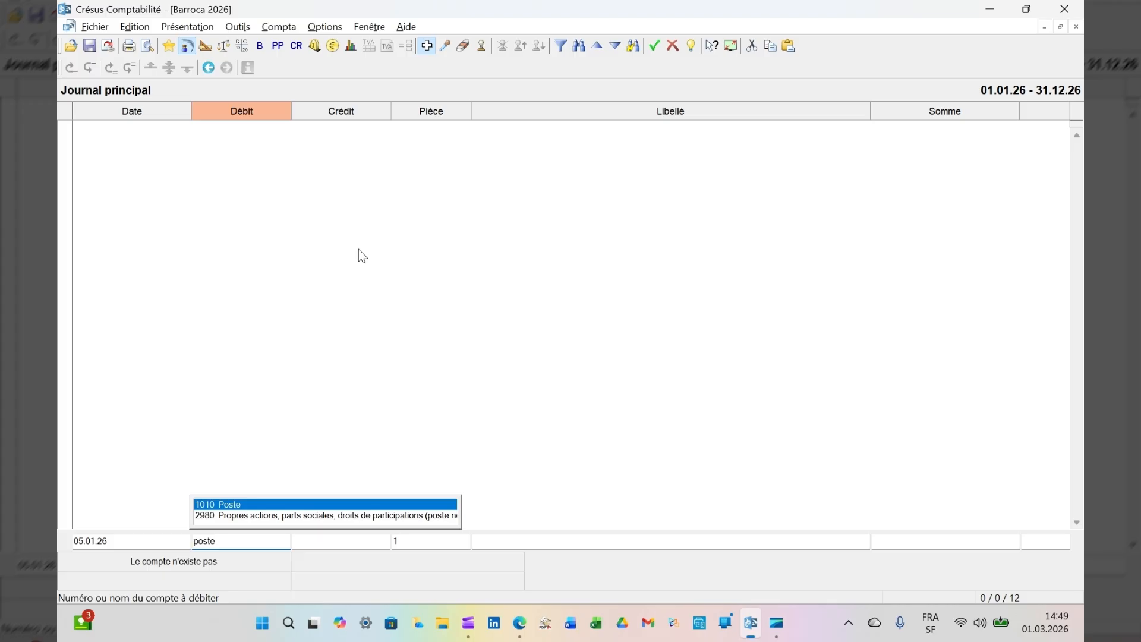
pyautogui.press('BackSpace')
pyautogui.press('BackSpace')
pyautogui.press('BackSpace')
pyautogui.press('BackSpace')
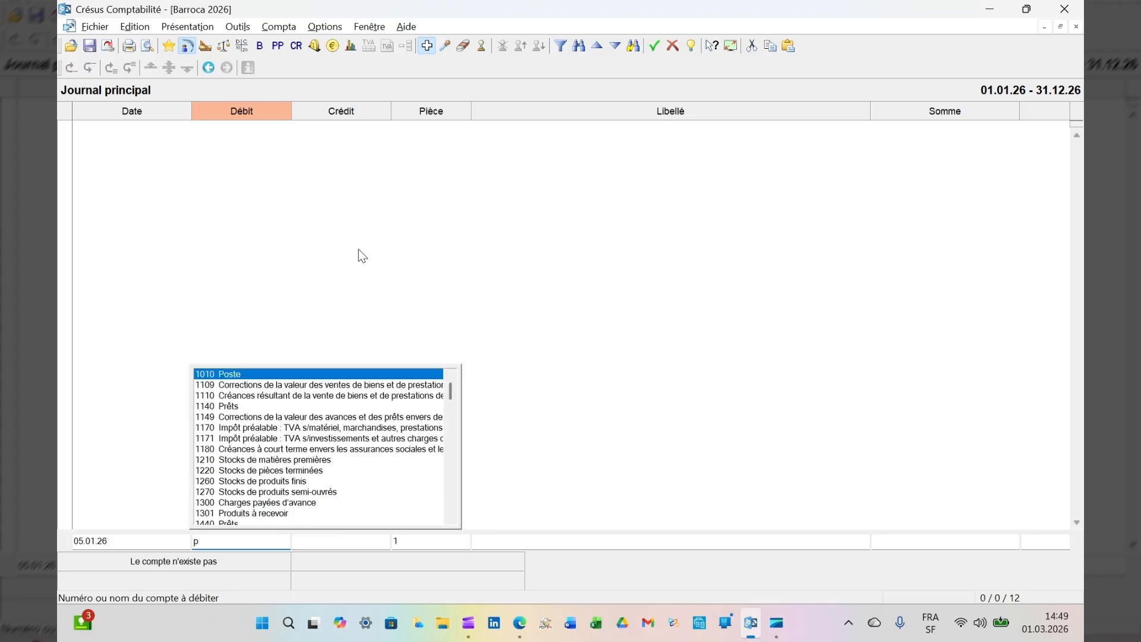
pyautogui.press('BackSpace')
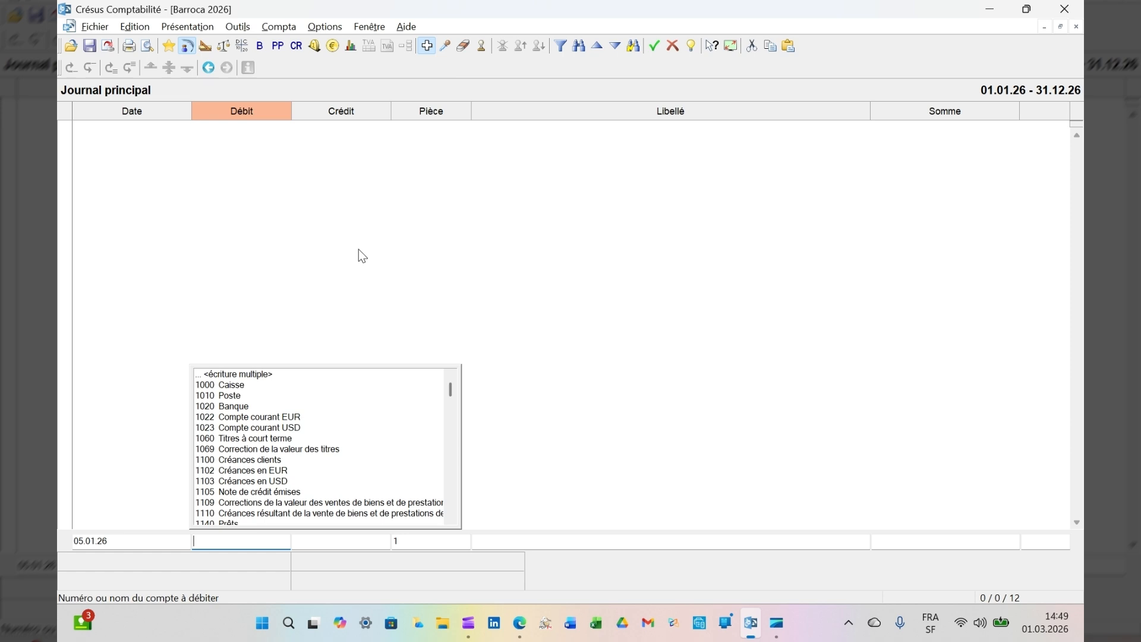
# Set the 05.01 entry's debit account to 6700 and its credit account to 1010.
pyautogui.write('6700')
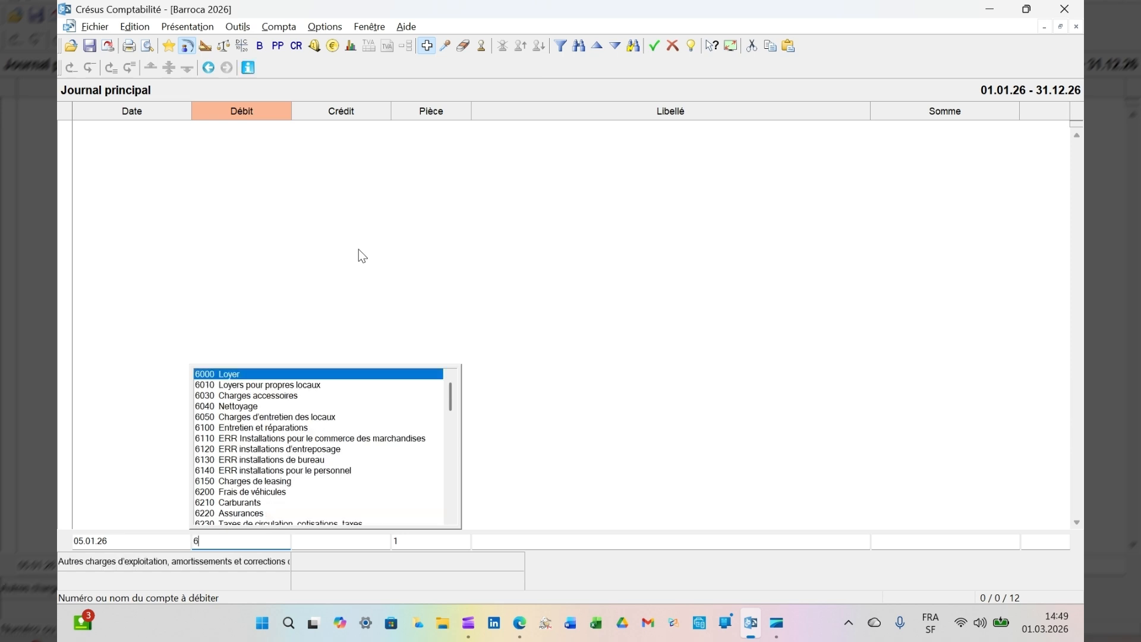
pyautogui.press('Tab')
pyautogui.write('1010')
pyautogui.press('Tab')
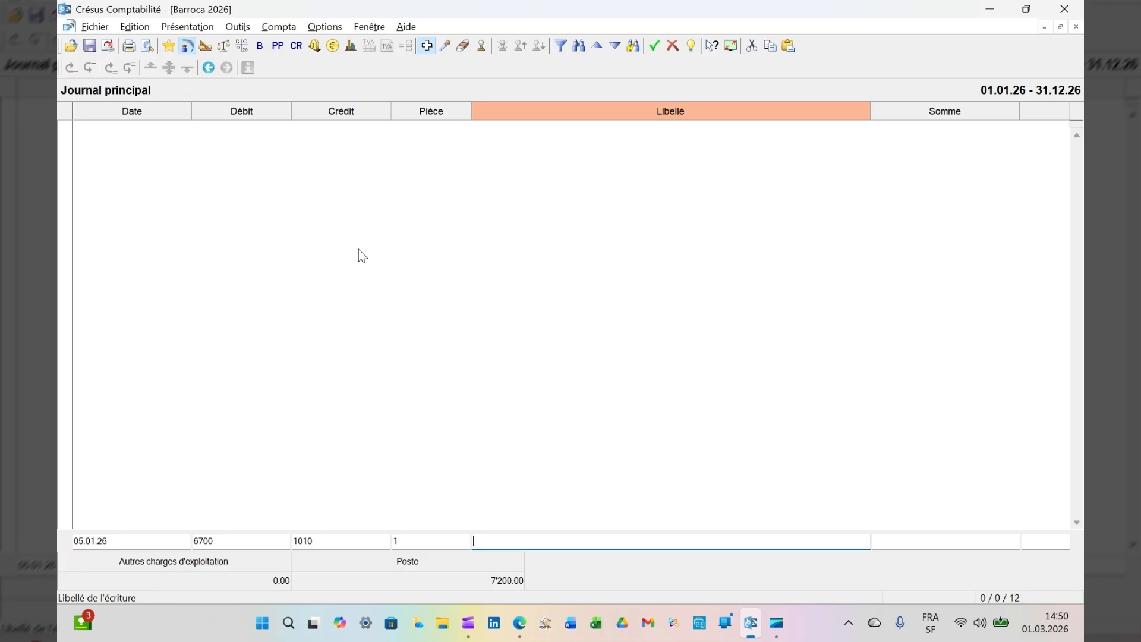
# Label the 05.01 entry "Paiement divers factures", set its amount to 2345 and record it.
pyautogui.write('paiment')
pyautogui.press('BackSpace')
pyautogui.press('BackSpace')
pyautogui.press('BackSpace')
pyautogui.press('BackSpace')
pyautogui.press('BackSpace')
pyautogui.write('e en')
pyautogui.press('BackSpace')
pyautogui.press('BackSpace')
pyautogui.press('BackSpace')
pyautogui.write('ment divers factures')
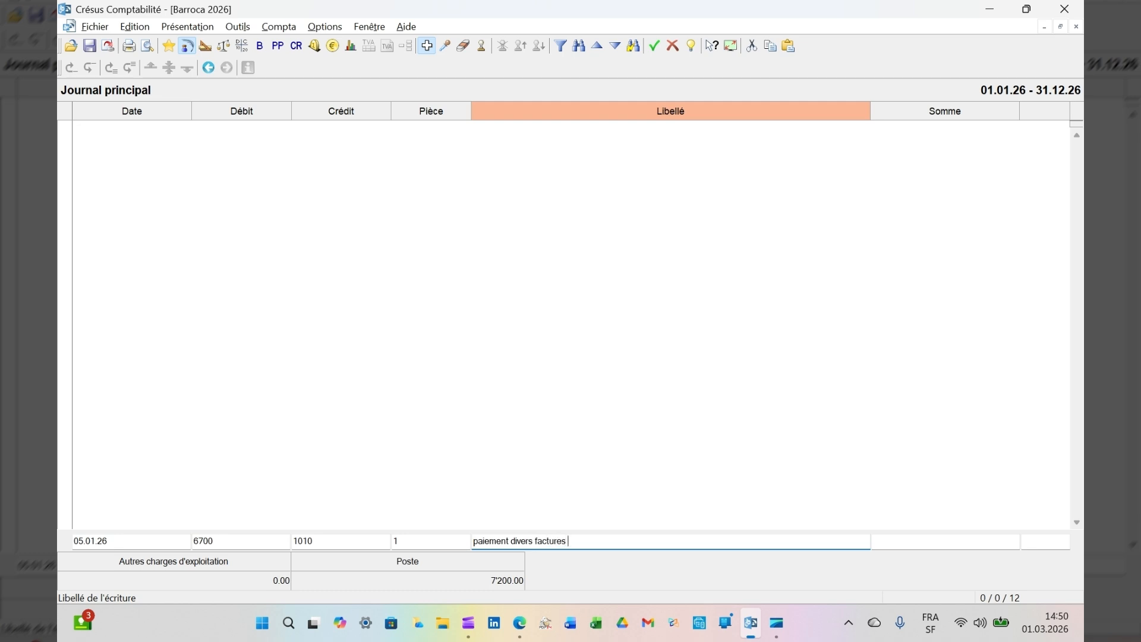
pyautogui.press('Tab')
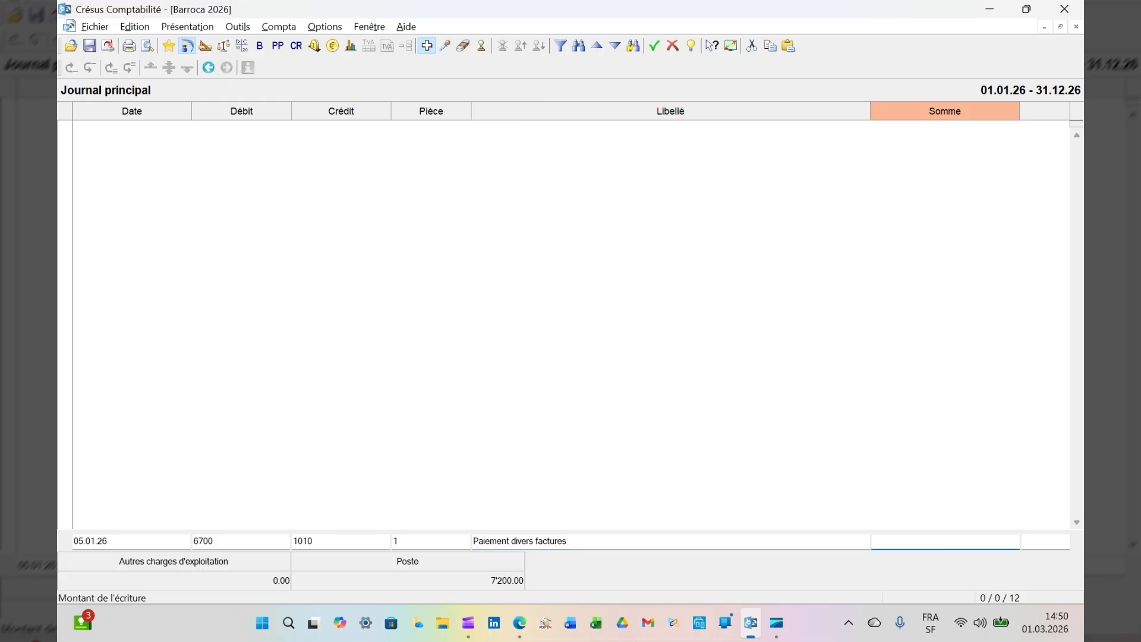
pyautogui.write('2345')
pyautogui.press('Return')
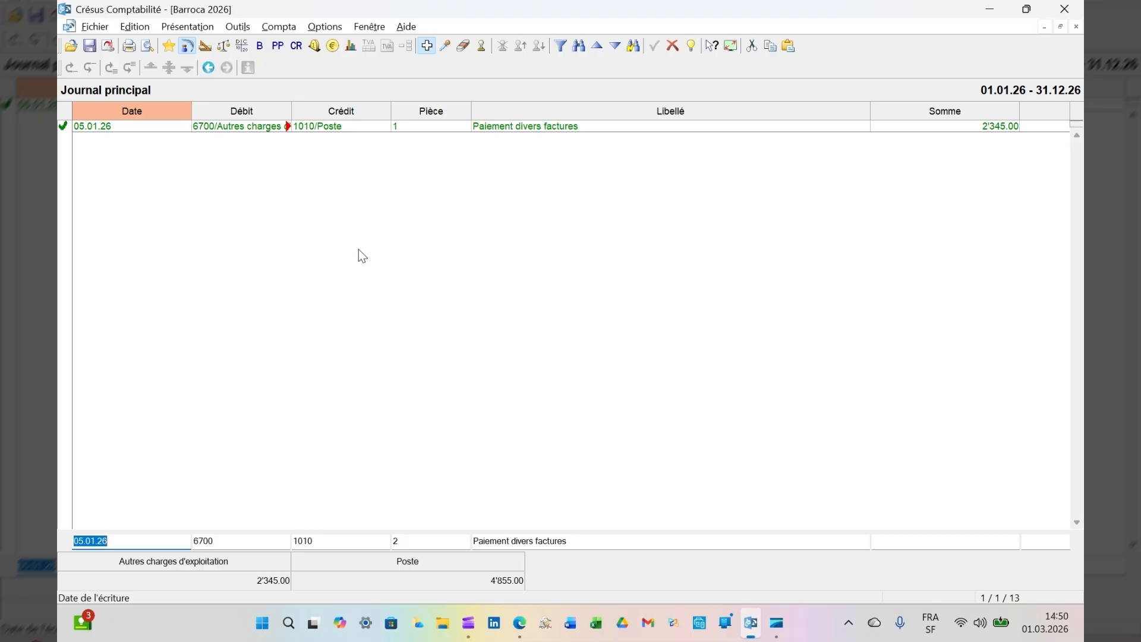
# Date the next entry 17.02, with debit account 6900 and credit account 1020.
pyautogui.write('17.02')
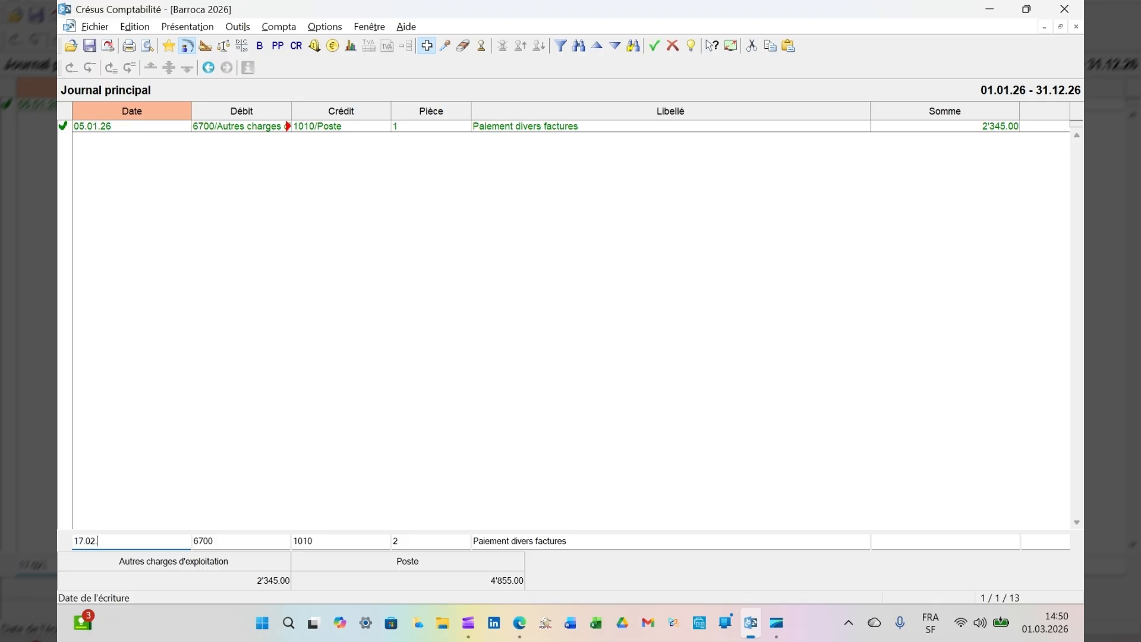
pyautogui.press('Tab')
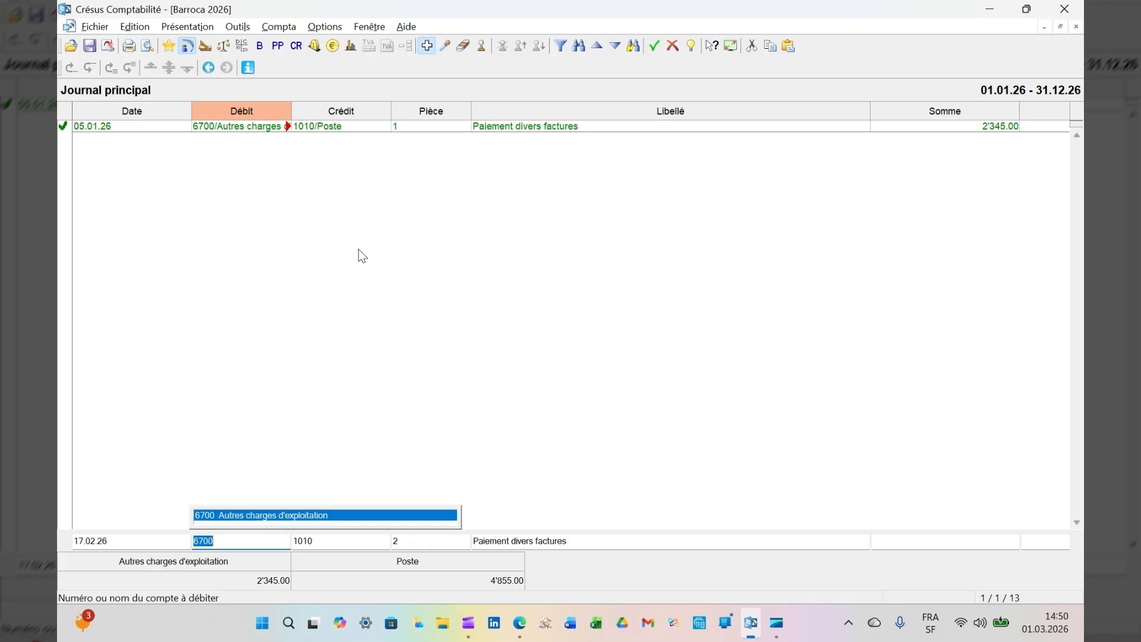
pyautogui.write('6900')
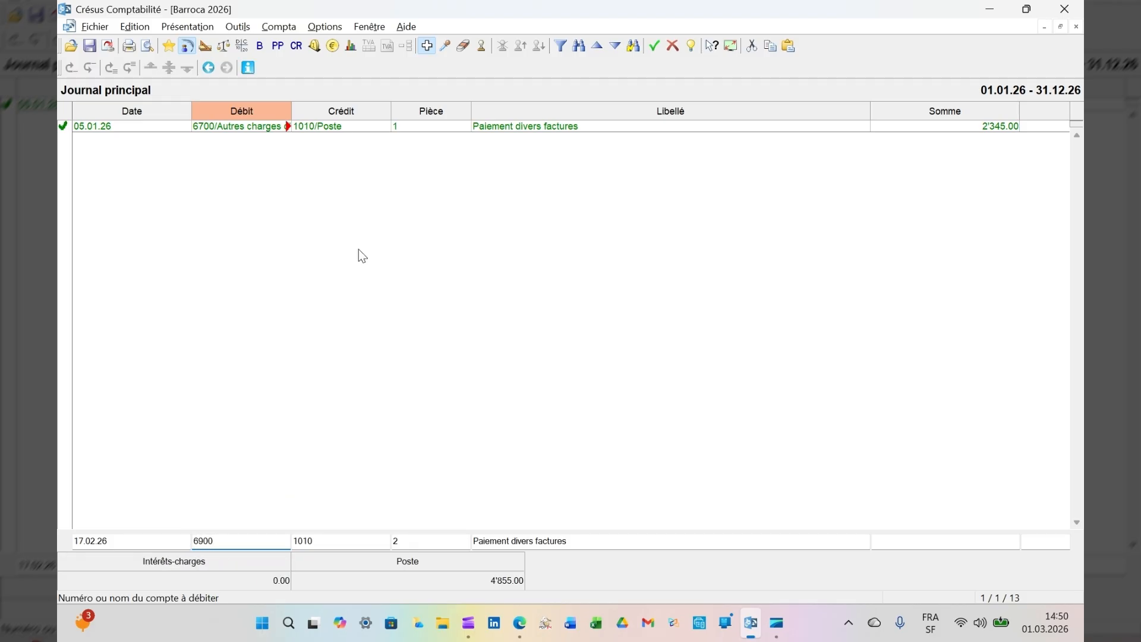
pyautogui.press('Tab')
pyautogui.write('1020')
pyautogui.press('Tab')
pyautogui.press('Tab')
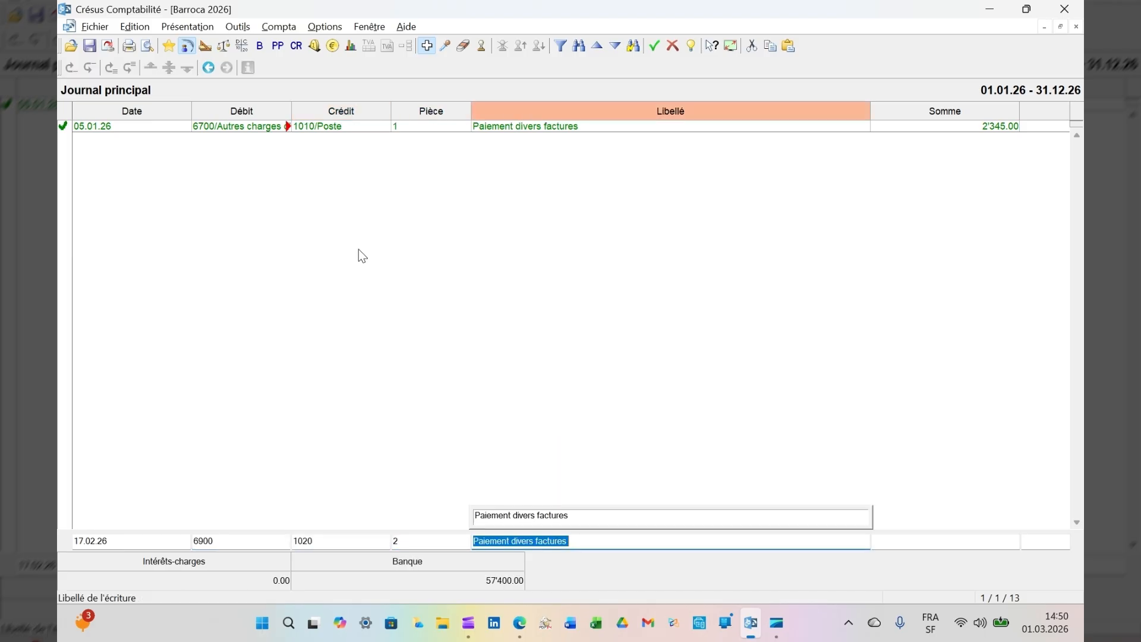
# Label the entry "Intérêts en faveur de la banque", set its amount to 8100 and record it.
pyautogui.write('Intérêts')
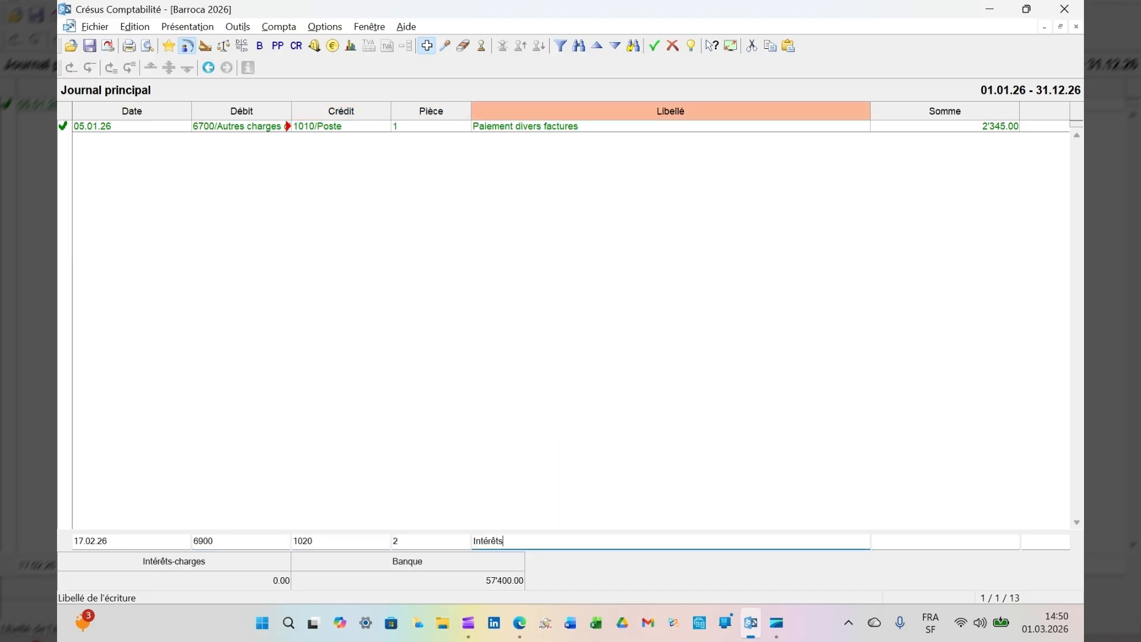
pyautogui.write(' en faveur de la banque')
pyautogui.press('Tab')
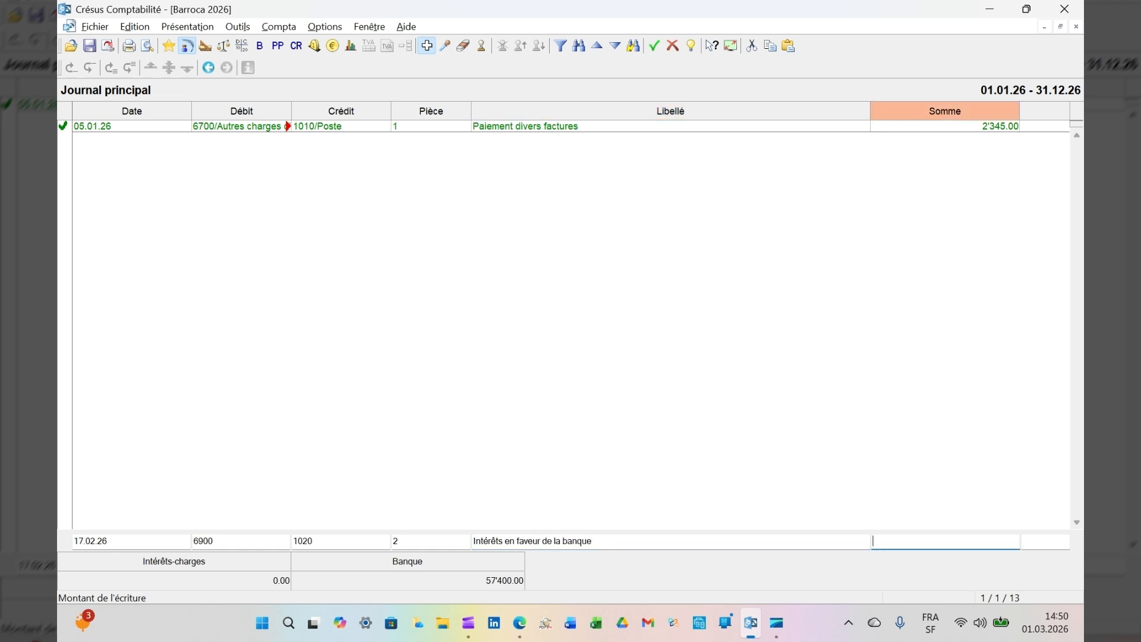
pyautogui.write('8100')
pyautogui.press('Return')
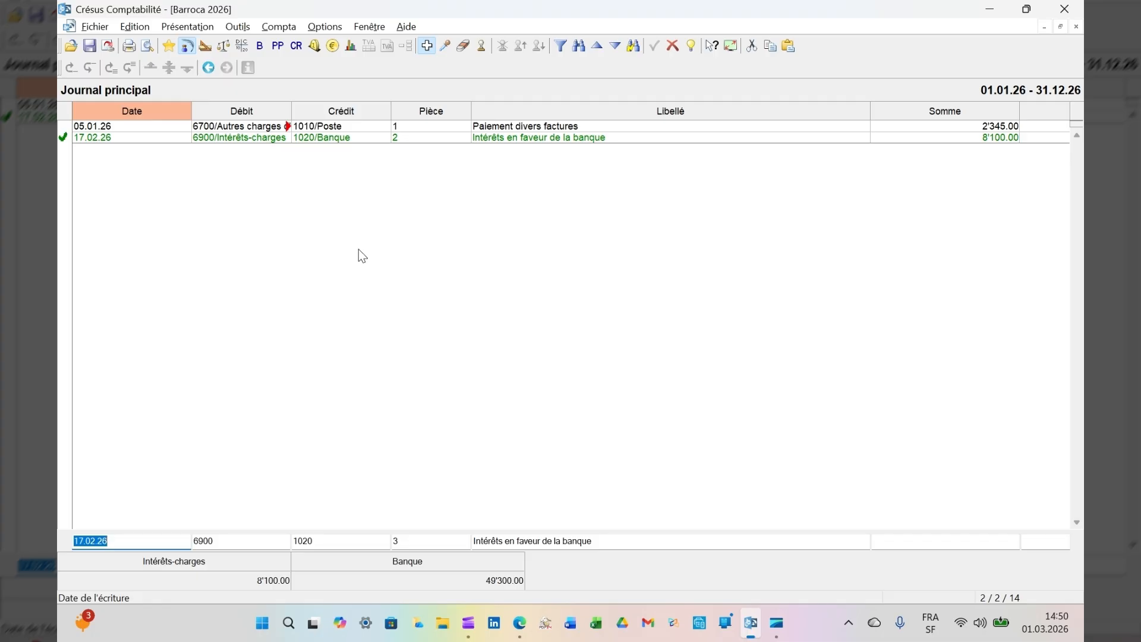
# Prepare another 17.02 entry with debit account 1020, credit account 6950 and voucher number 2.
pyautogui.press('Tab')
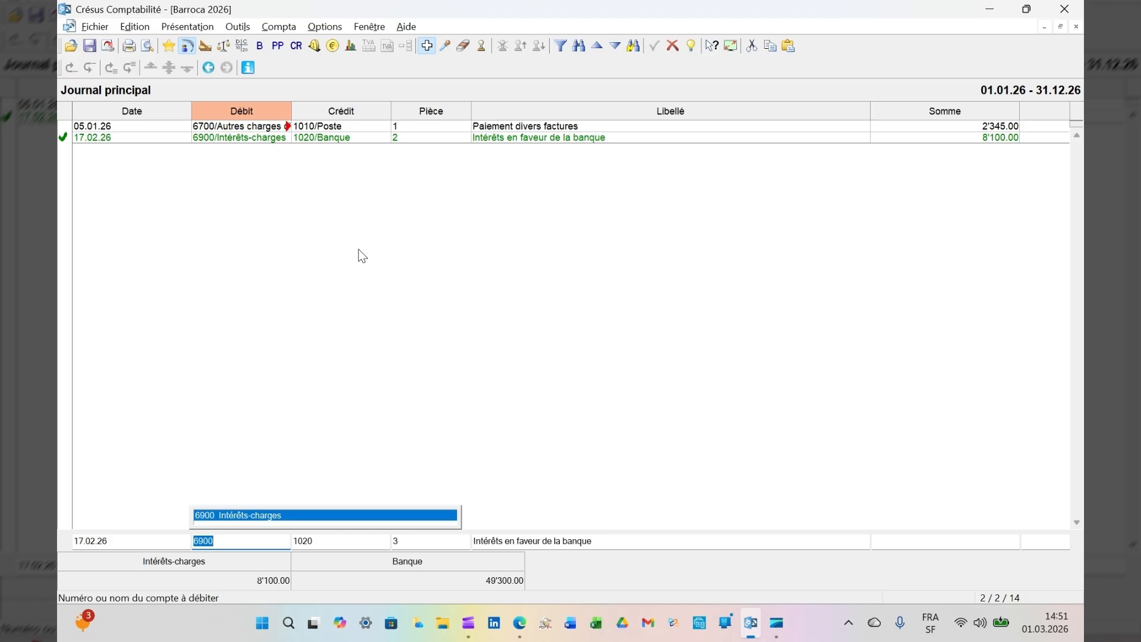
pyautogui.write('1020')
pyautogui.press('Tab')
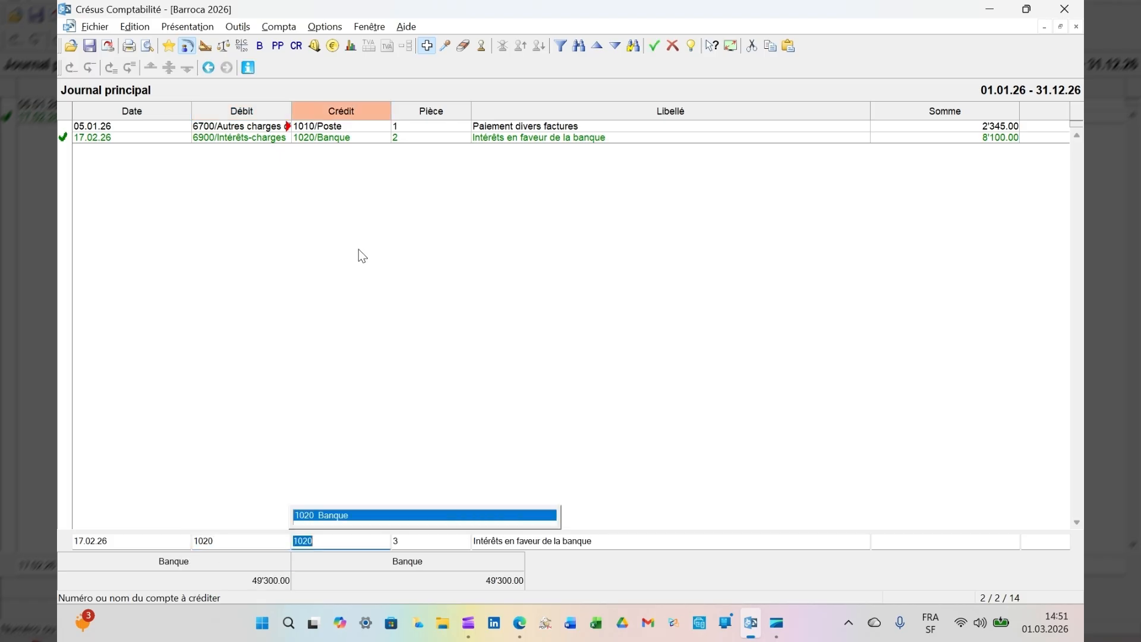
pyautogui.write('6950')
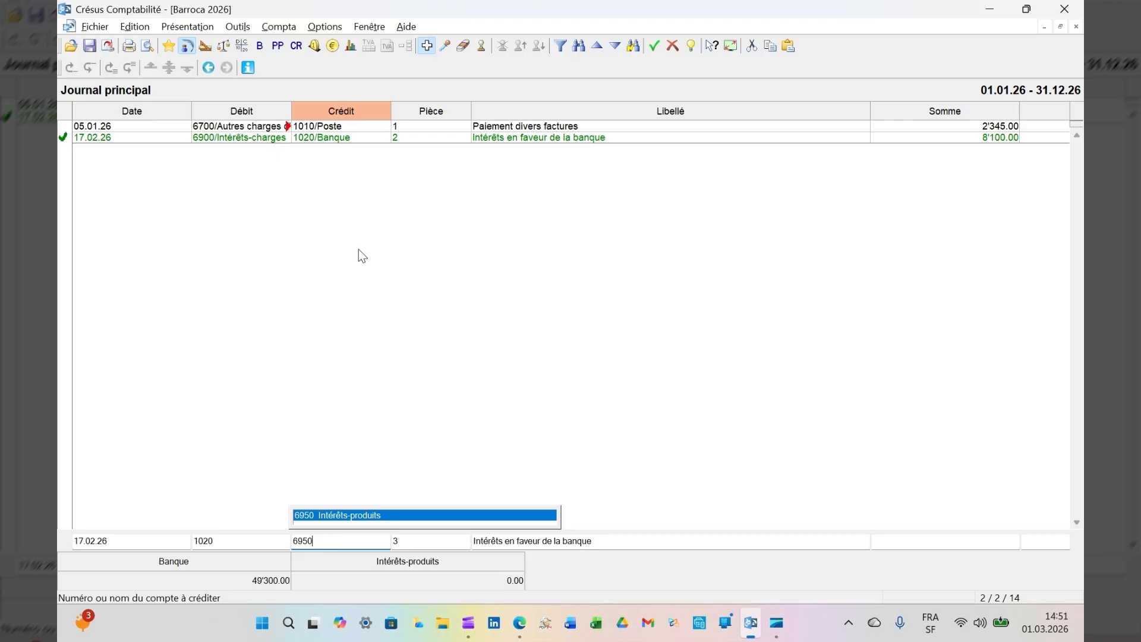
pyautogui.press('Tab')
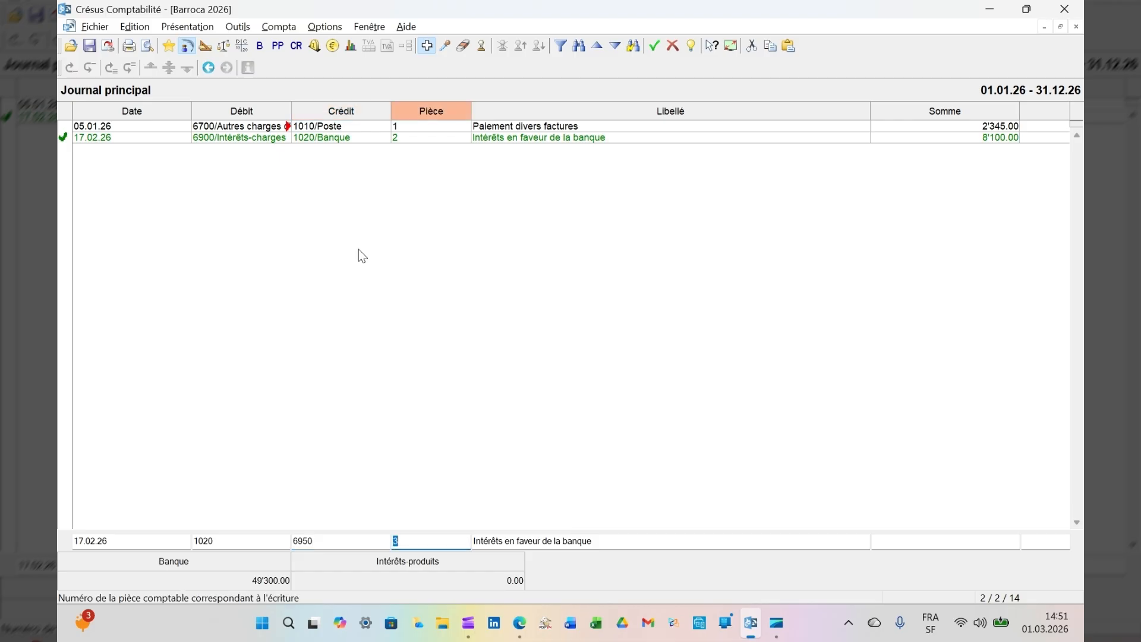
pyautogui.write('2')
pyautogui.press('Tab')
# Label the entry "Intérêts en notre faveur", set its amount to 545 and record it.
pyautogui.write('Intée')
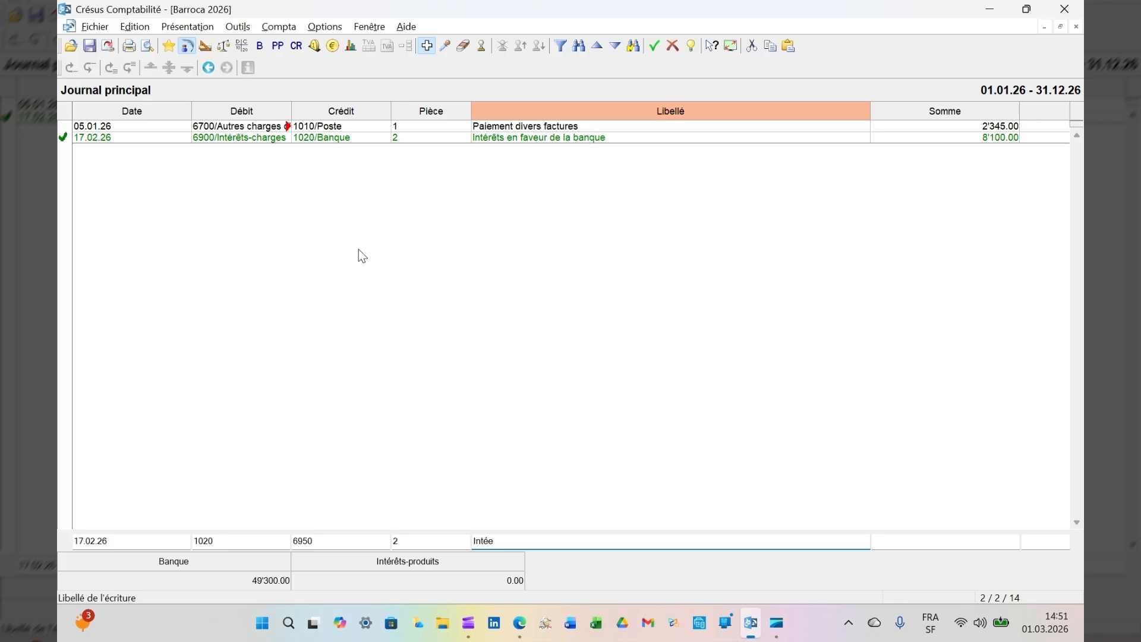
pyautogui.press('BackSpace')
pyautogui.write('rêts en ')
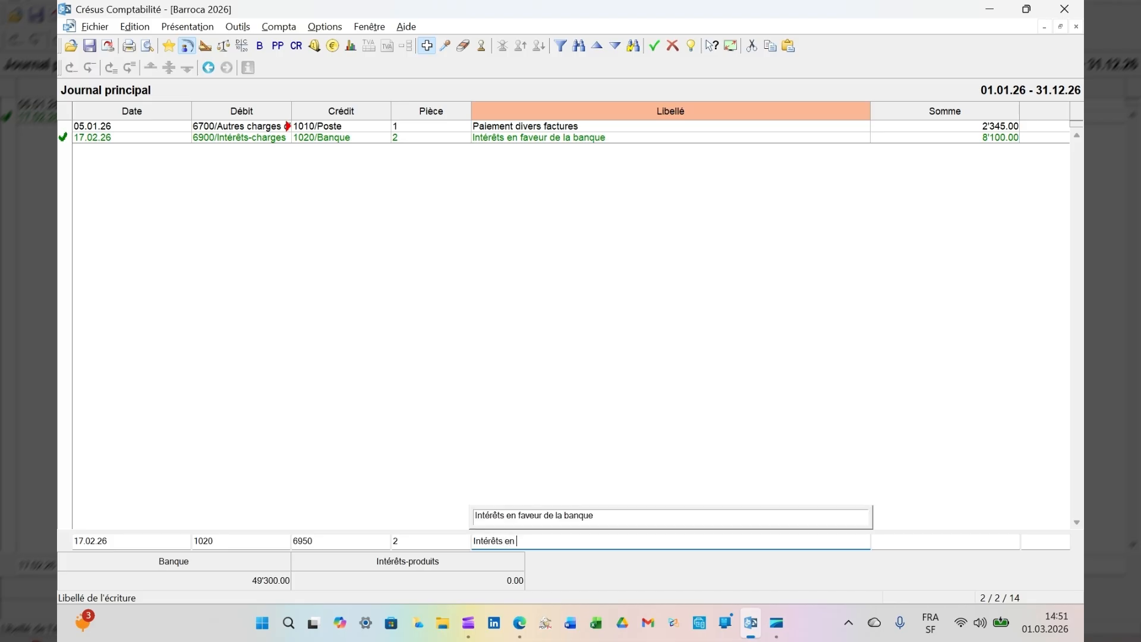
pyautogui.write('notre faveur')
pyautogui.press('Tab')
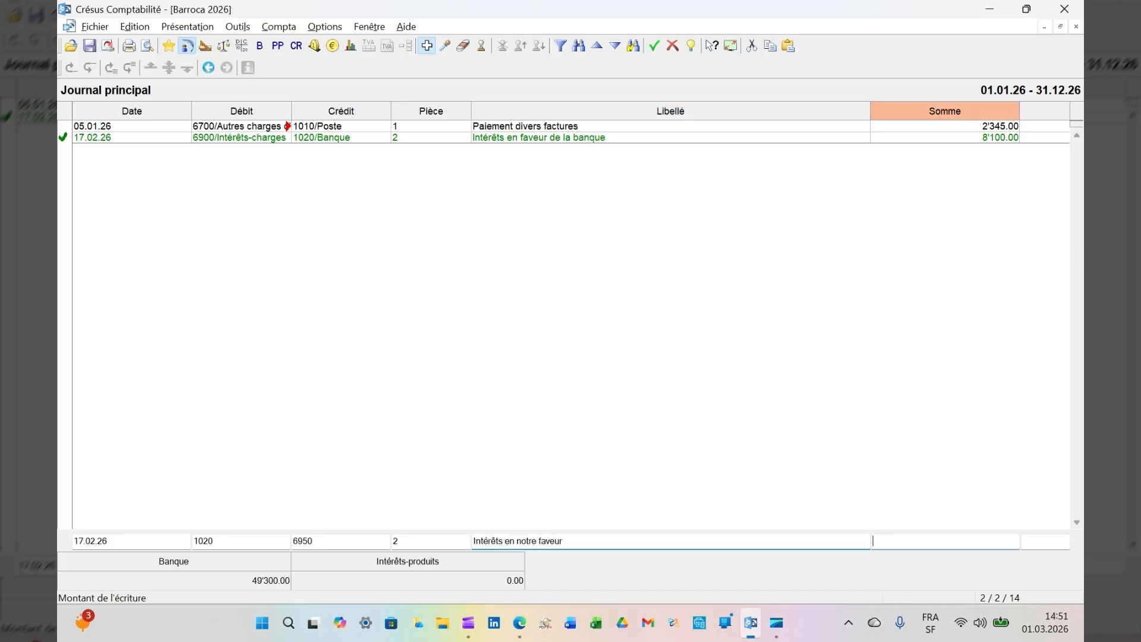
pyautogui.write('545')
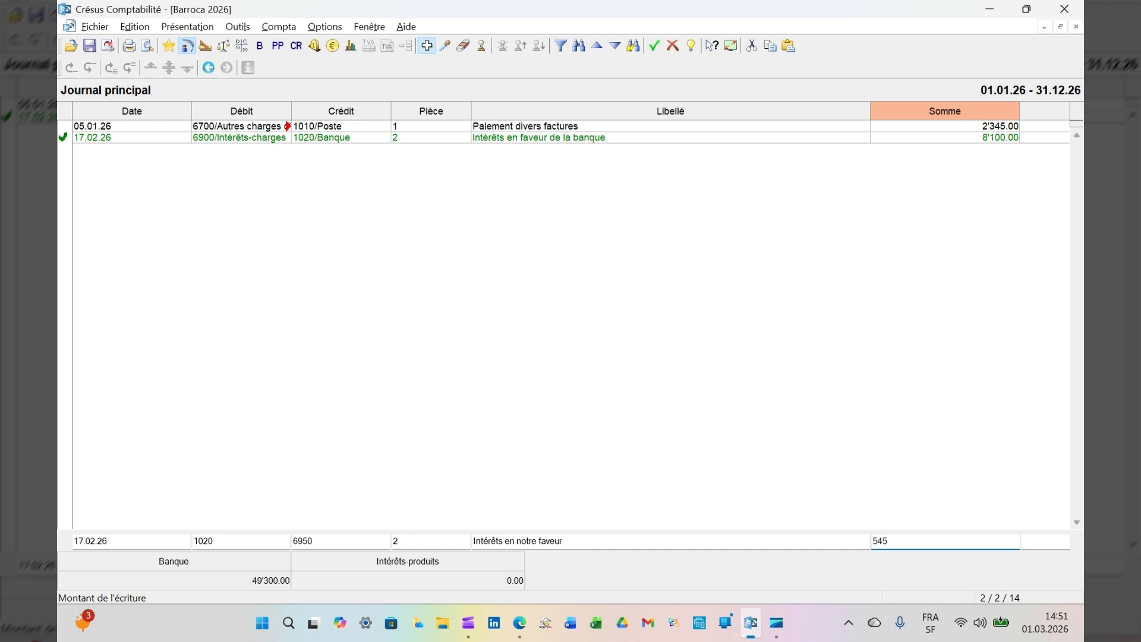
pyautogui.press('Return')
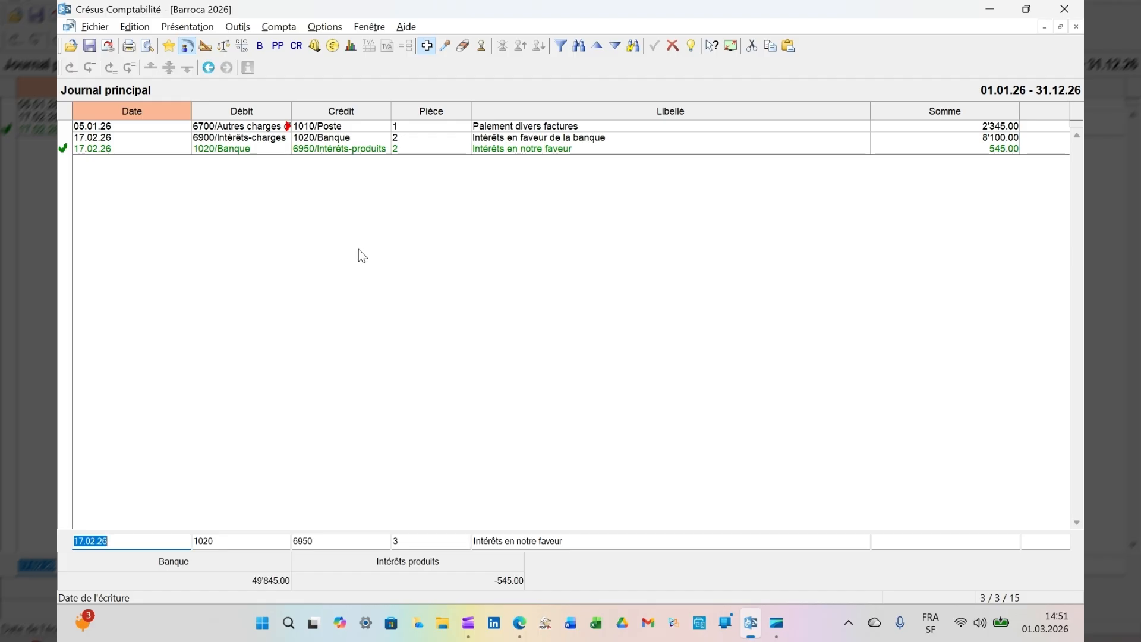
# Date the next entry 27.03, with debit account 6100 and credit account 1000.
pyautogui.write('27.03')
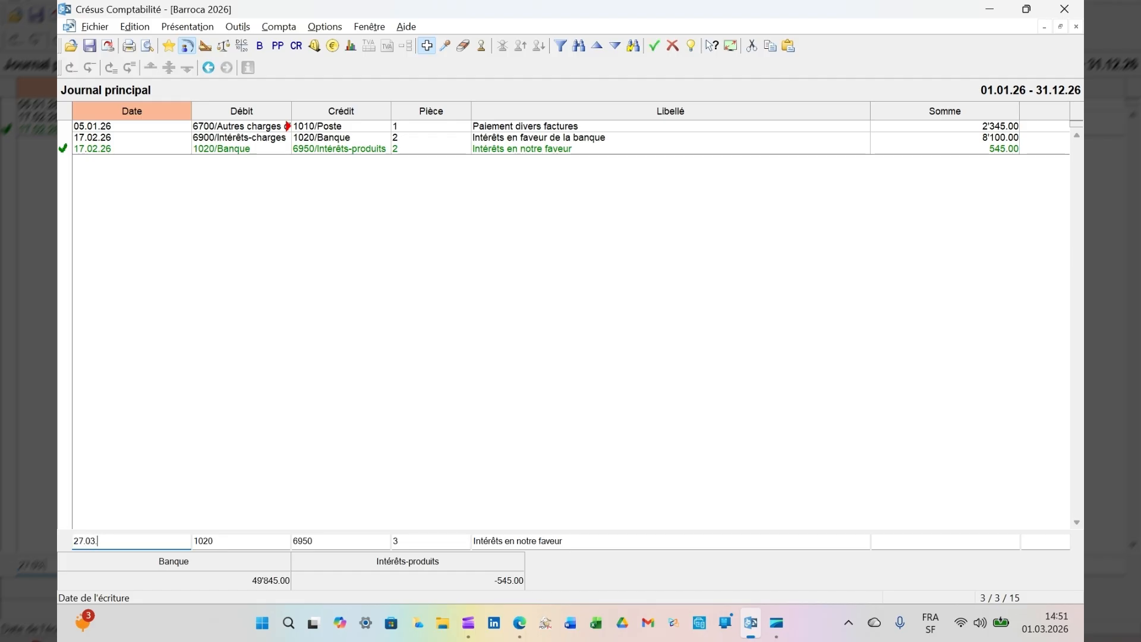
pyautogui.press('Tab')
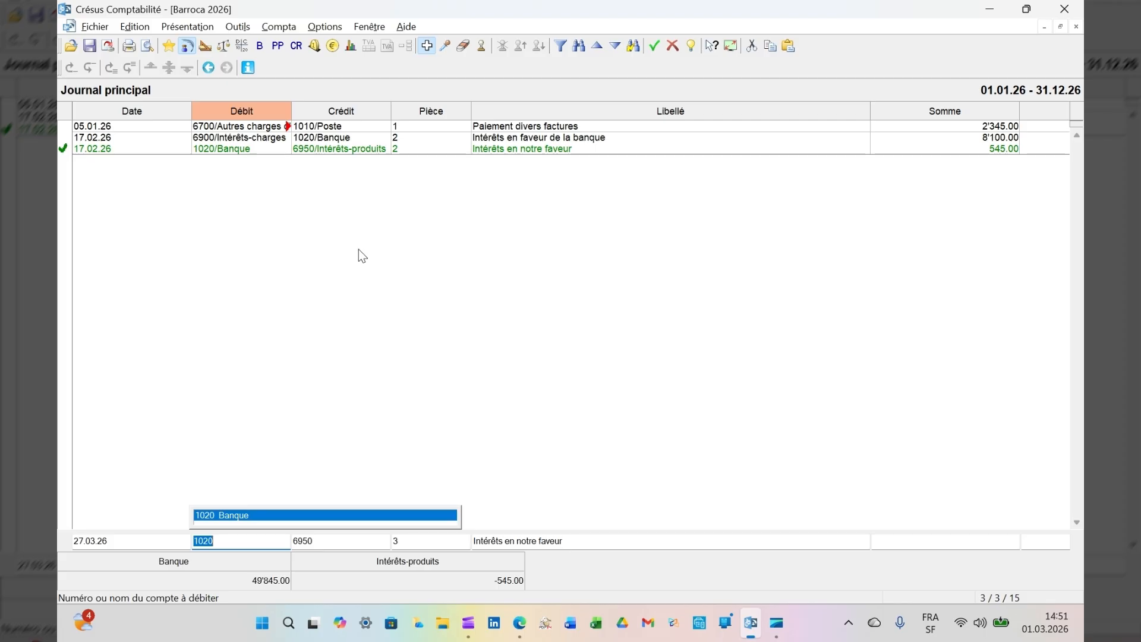
pyautogui.write('6100')
pyautogui.press('Tab')
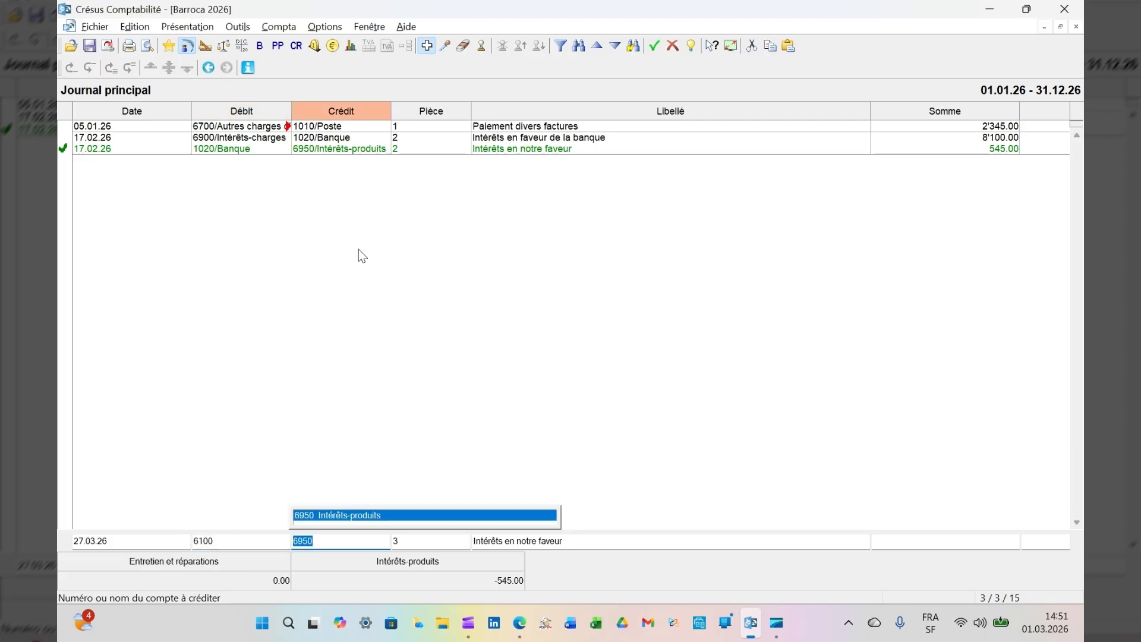
pyautogui.write('1000')
pyautogui.press('Tab')
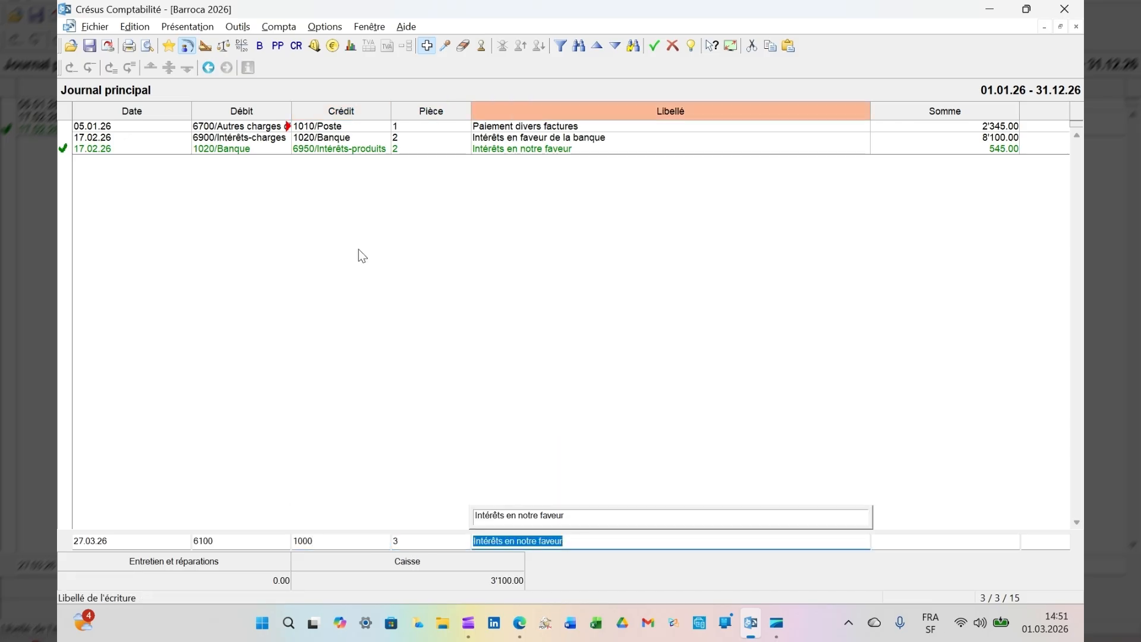
# Label the entry "Paiement en espèces frais d'entretien", set its amount to 250 and record it.
pyautogui.write('P')
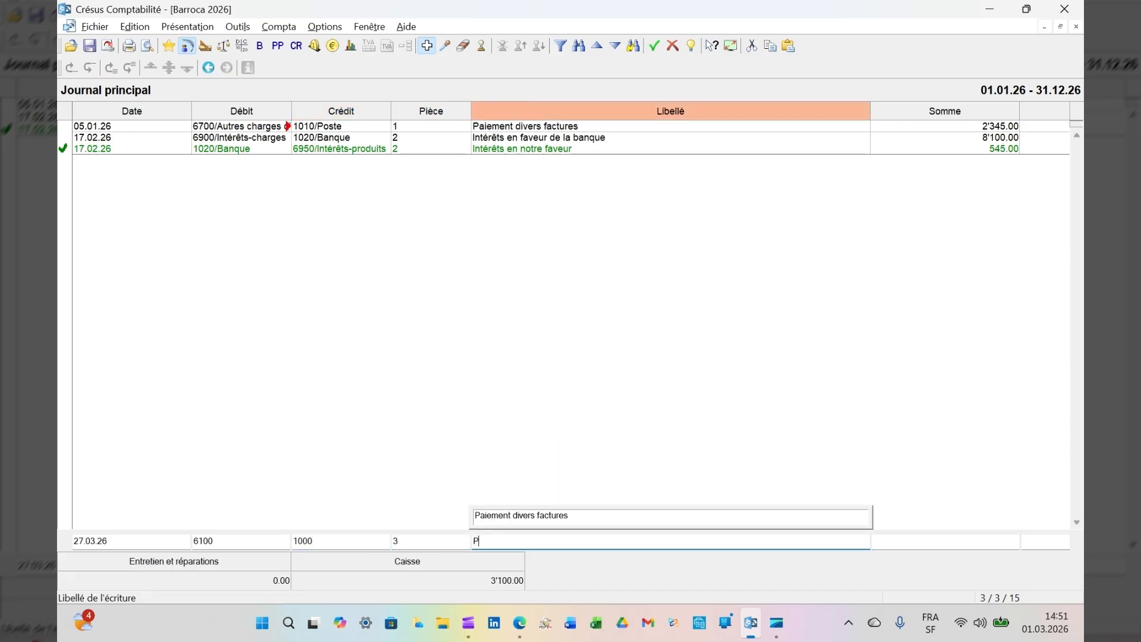
pyautogui.write('aiement en espèces frai')
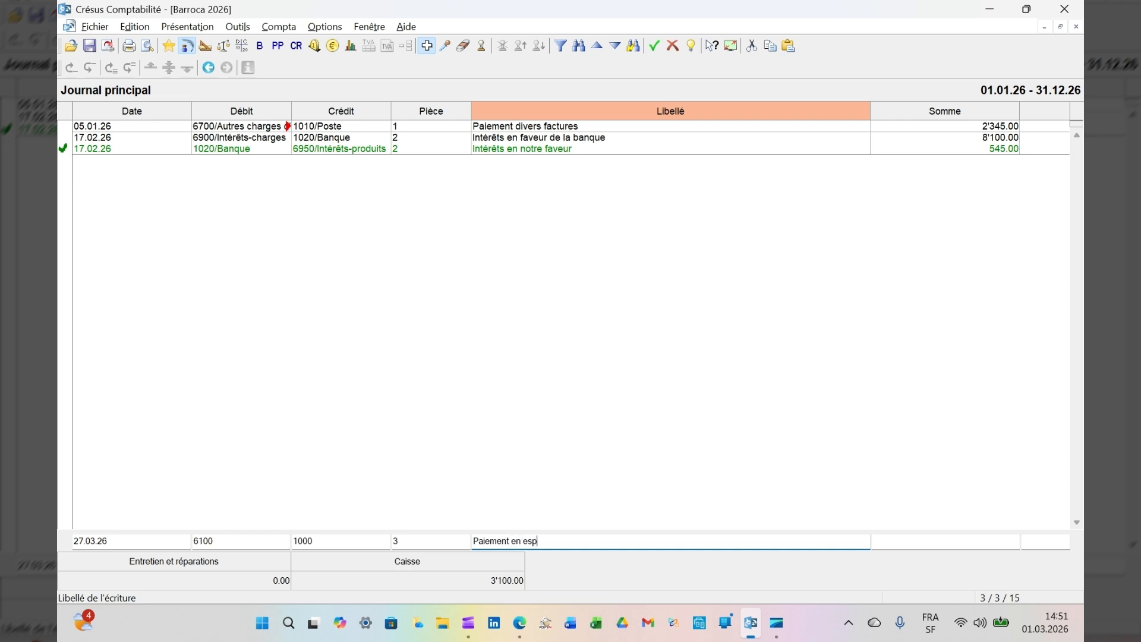
pyautogui.write('s de')
pyautogui.press('BackSpace')
pyautogui.write("'entretien")
pyautogui.press('Tab')
pyautogui.write('250')
pyautogui.press('Return')
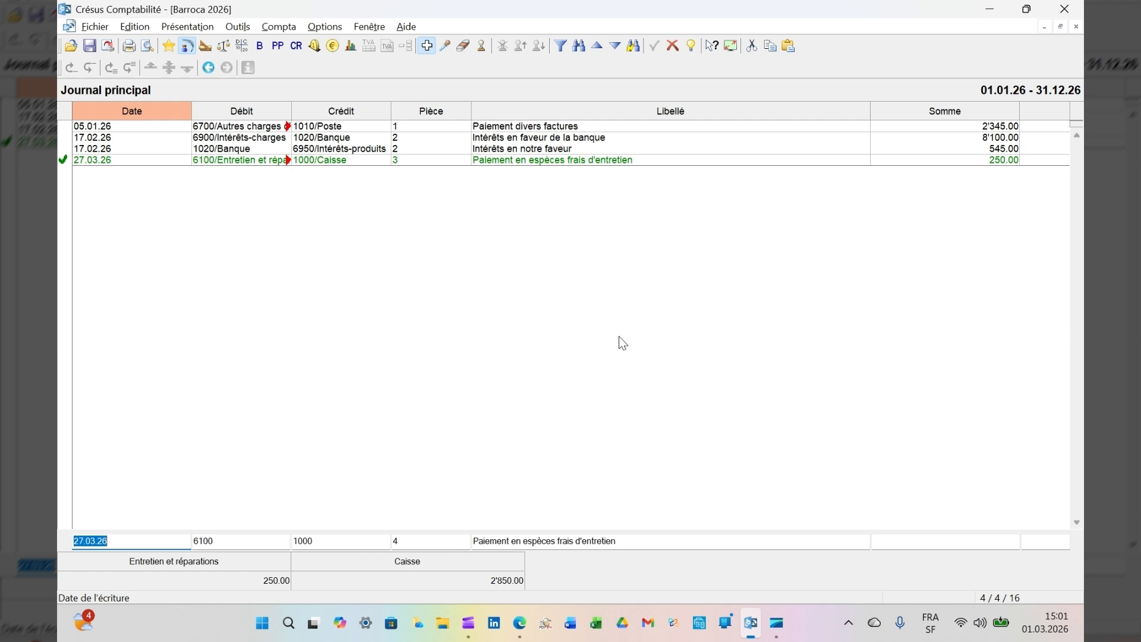
# Date the next entry 06.04, with debit account 6000 and a multiple entry (écriture multiple) on the credit side.
pyautogui.write('06.04.')
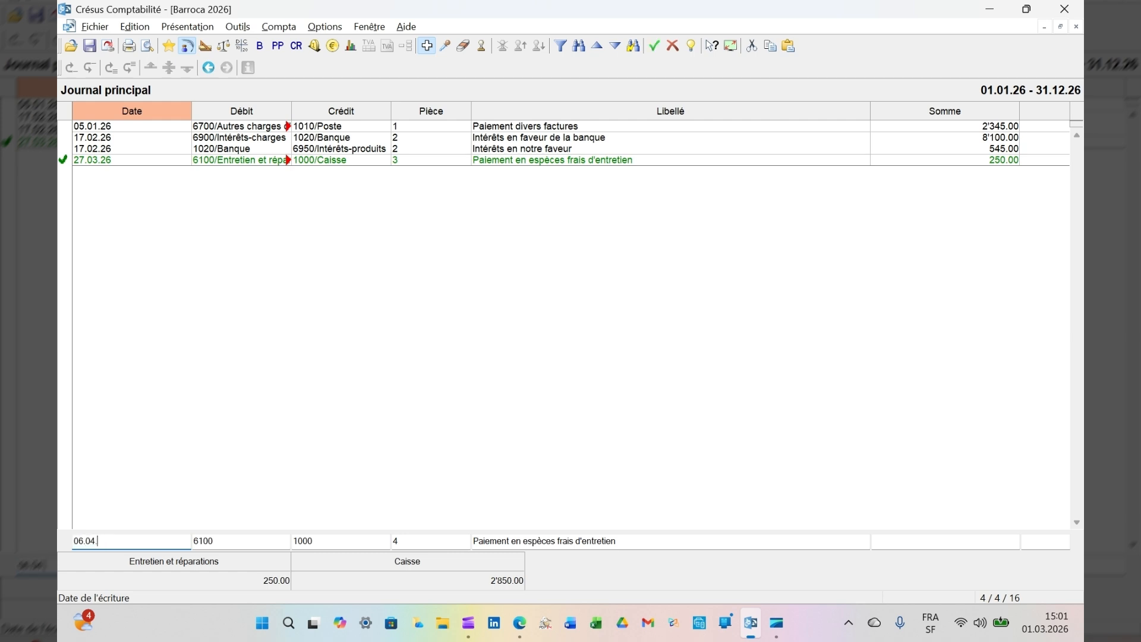
pyautogui.press('Tab')
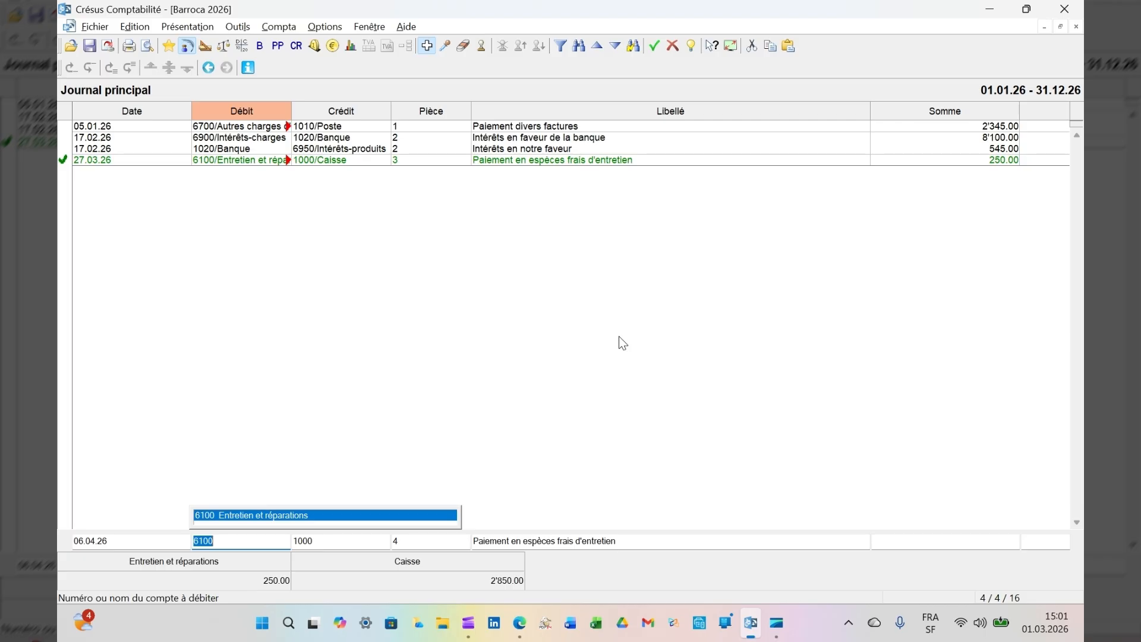
pyautogui.write('60')
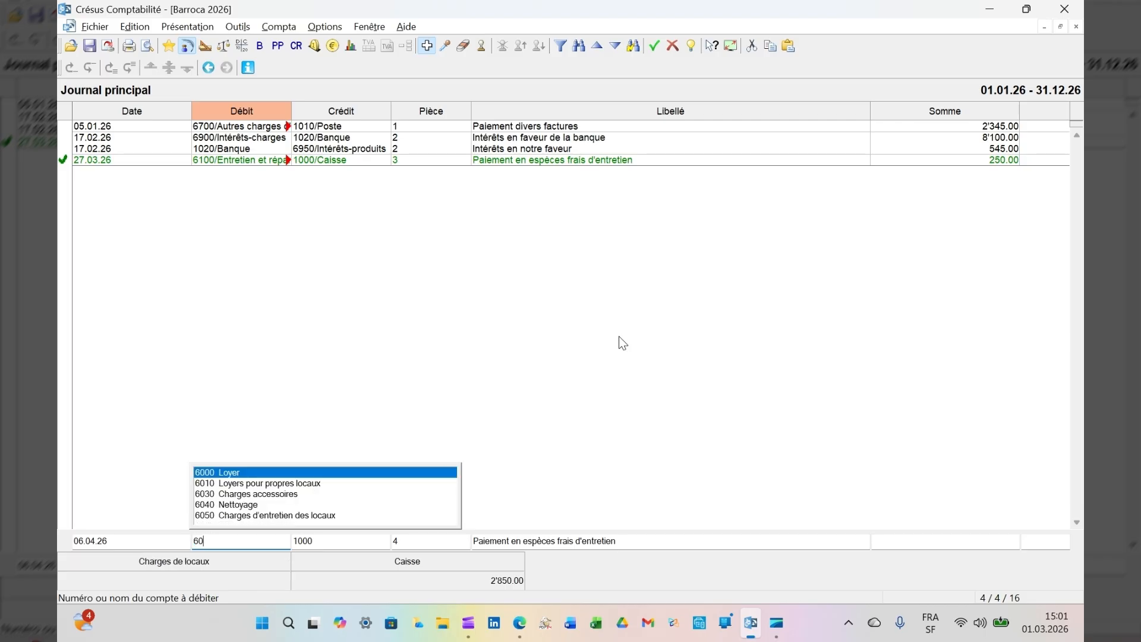
pyautogui.write('00')
pyautogui.press('Tab')
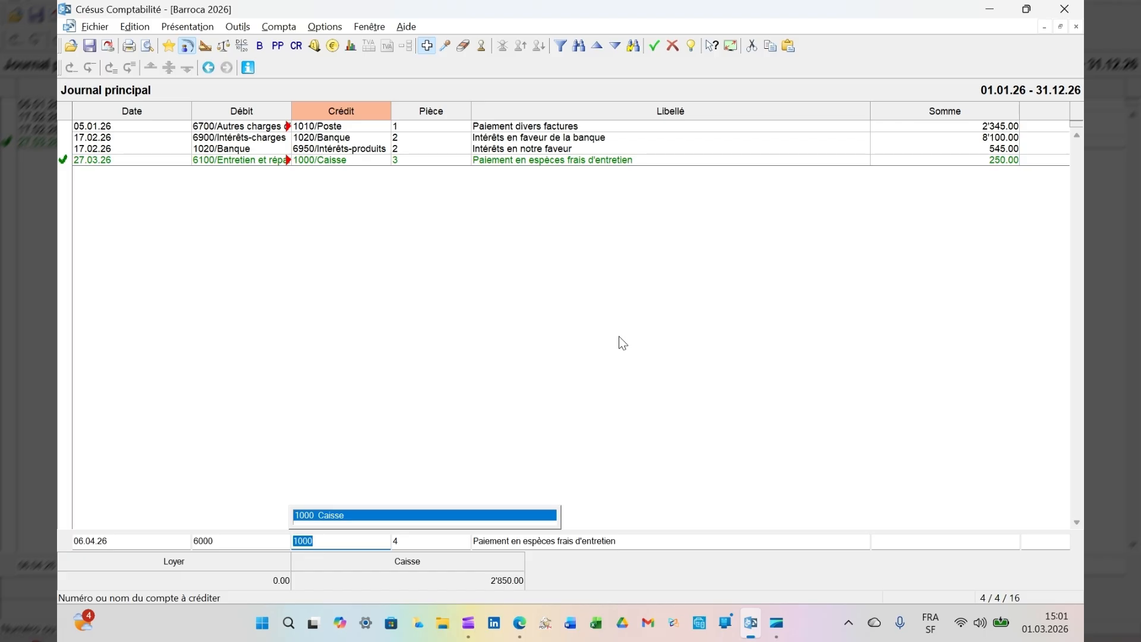
pyautogui.press('BackSpace')
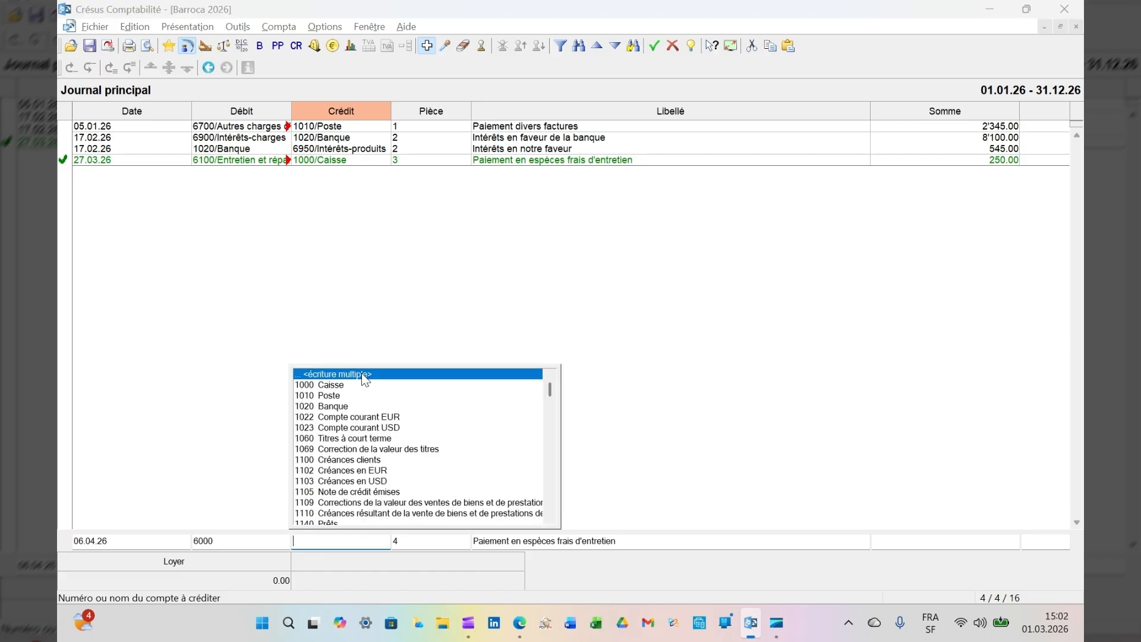
pyautogui.click(362, 373)
pyautogui.press('Tab')
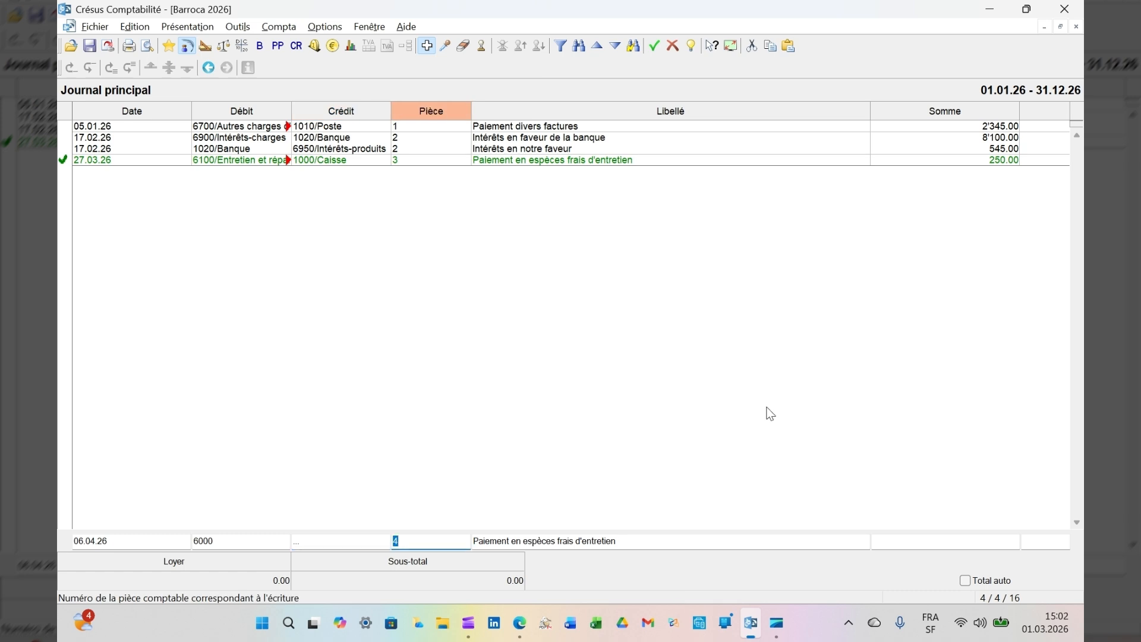
pyautogui.press('Tab')
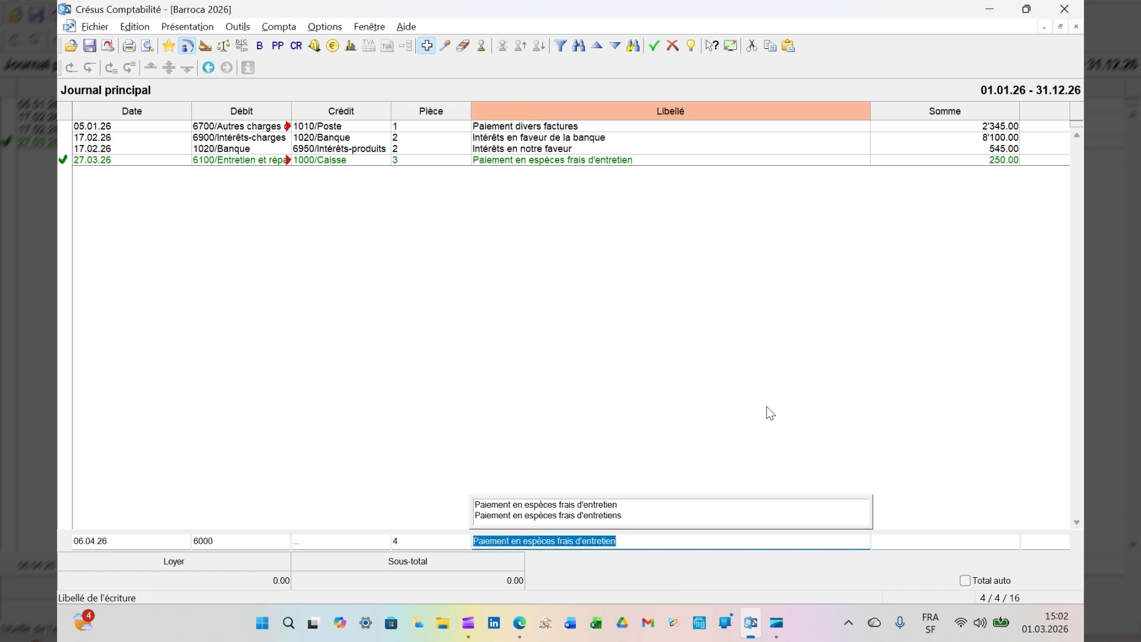
# Label the entry "Paiement loyer", set its amount to 6400 and record it.
pyautogui.write('Paiement')
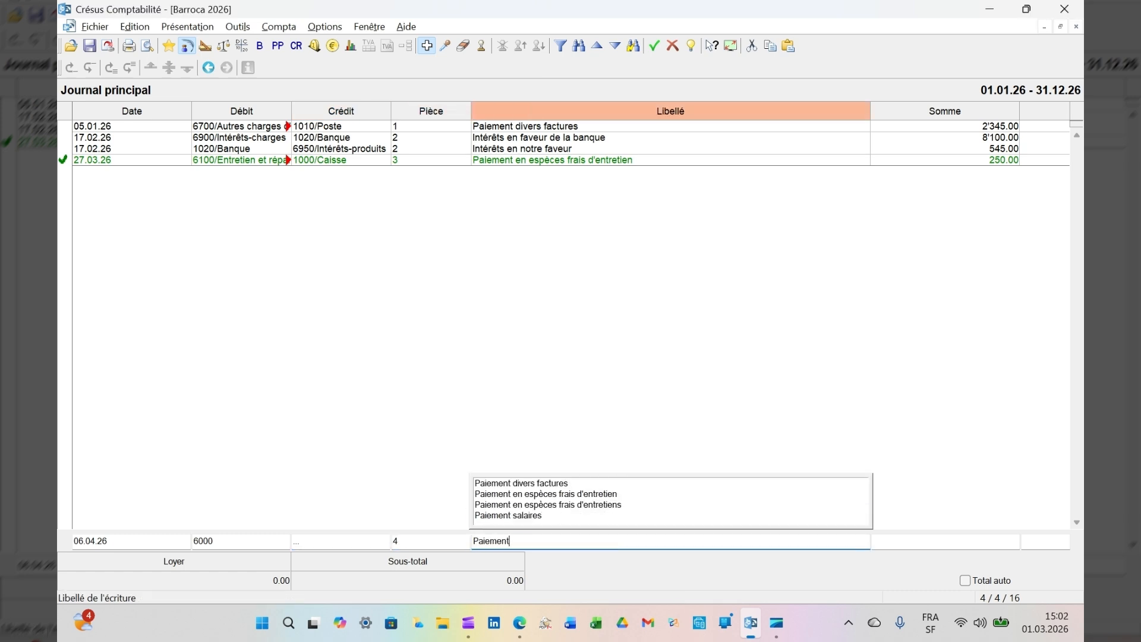
pyautogui.write(' loyer')
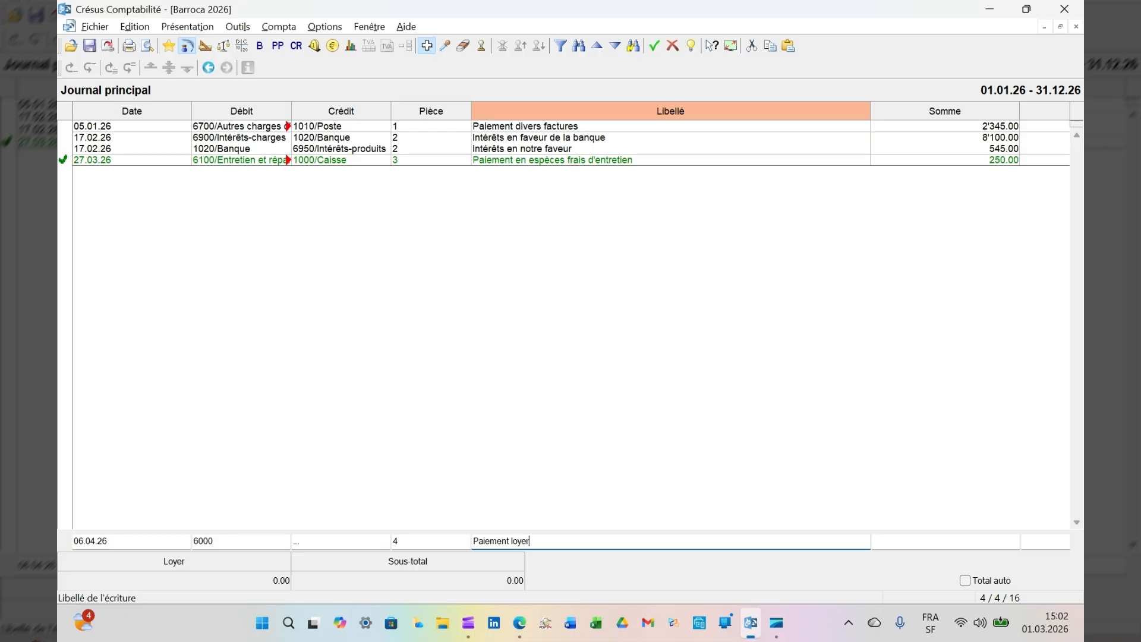
pyautogui.press('Tab')
pyautogui.write('6400')
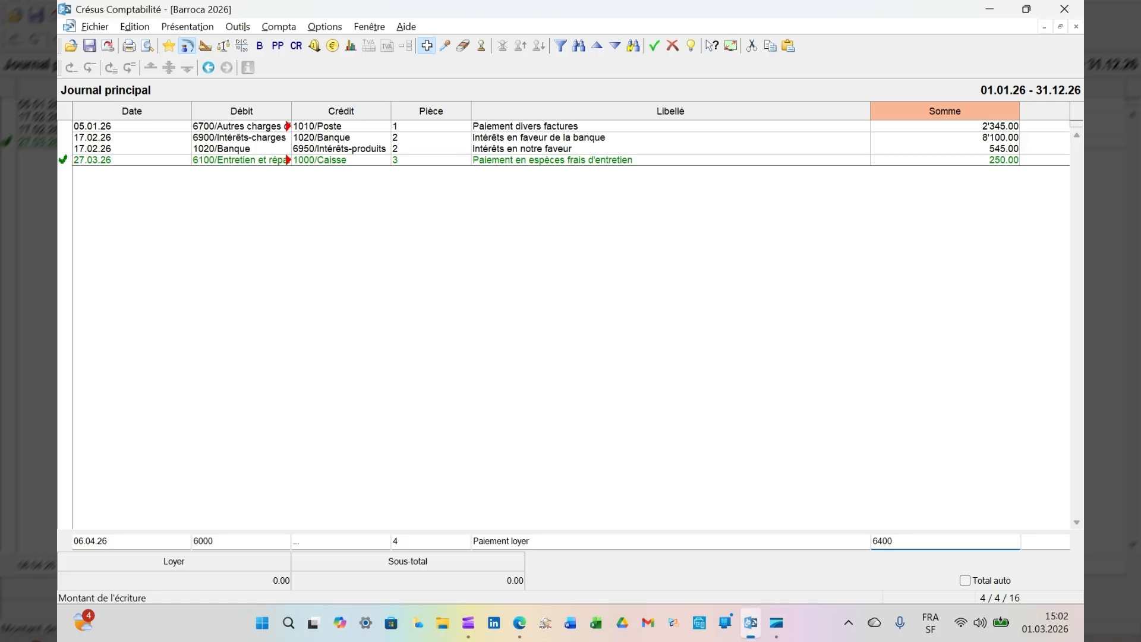
pyautogui.press('Return')
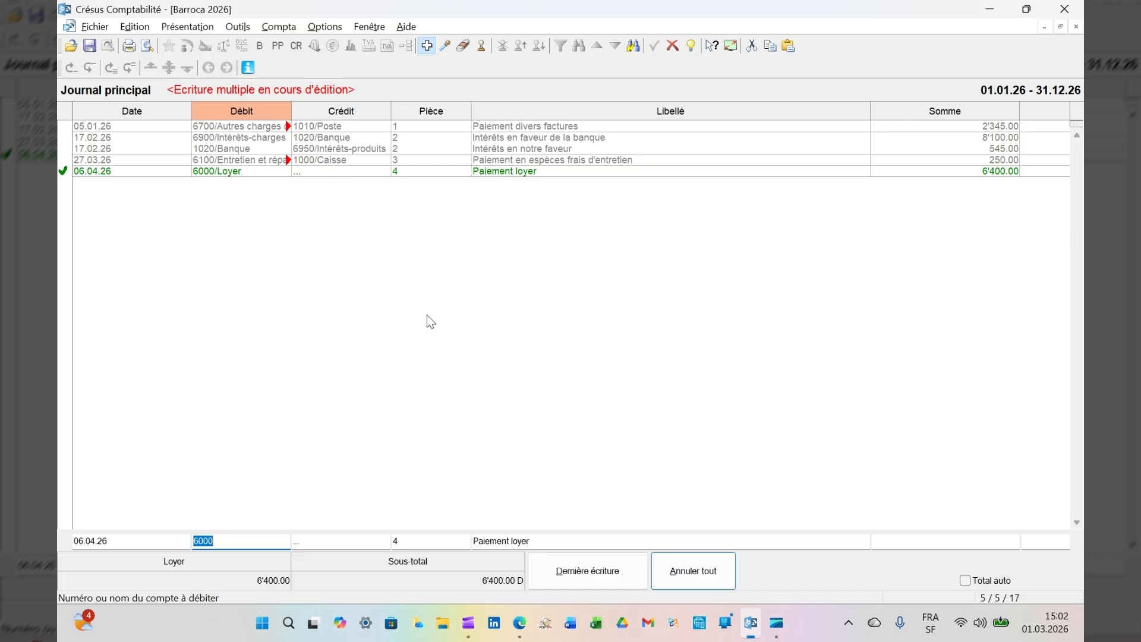
# Record the next line of the multiple entry on debit account 5200, labelled "Paiement salaires", with amount 50200.
pyautogui.write('5200')
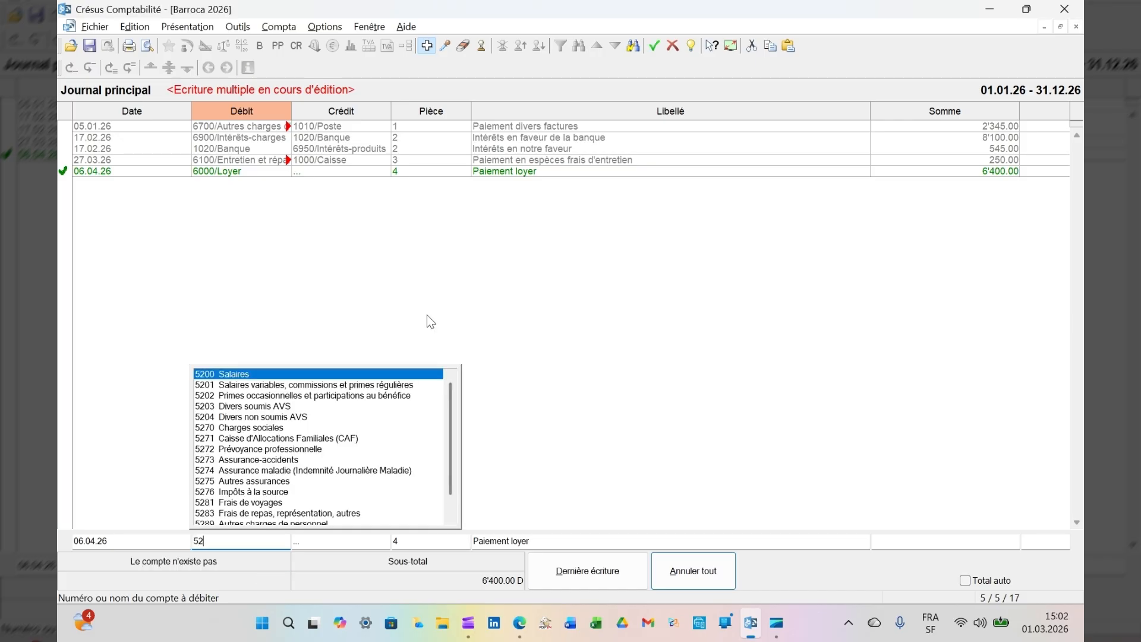
pyautogui.press('Tab')
pyautogui.press('Tab')
pyautogui.press('Tab')
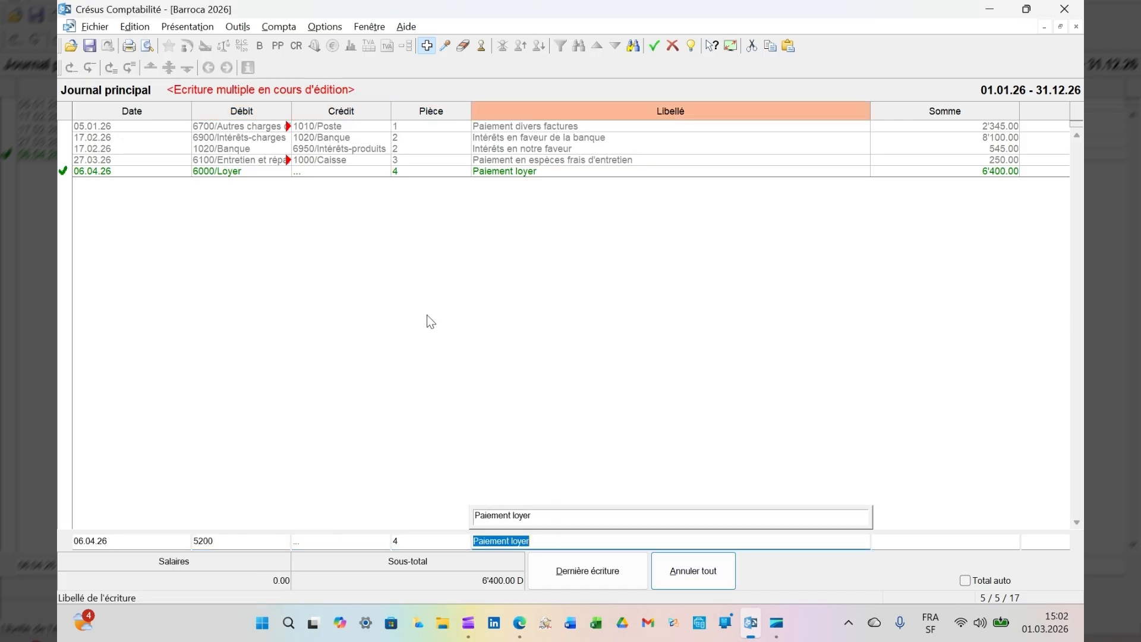
pyautogui.press('BackSpace')
pyautogui.press('Up')
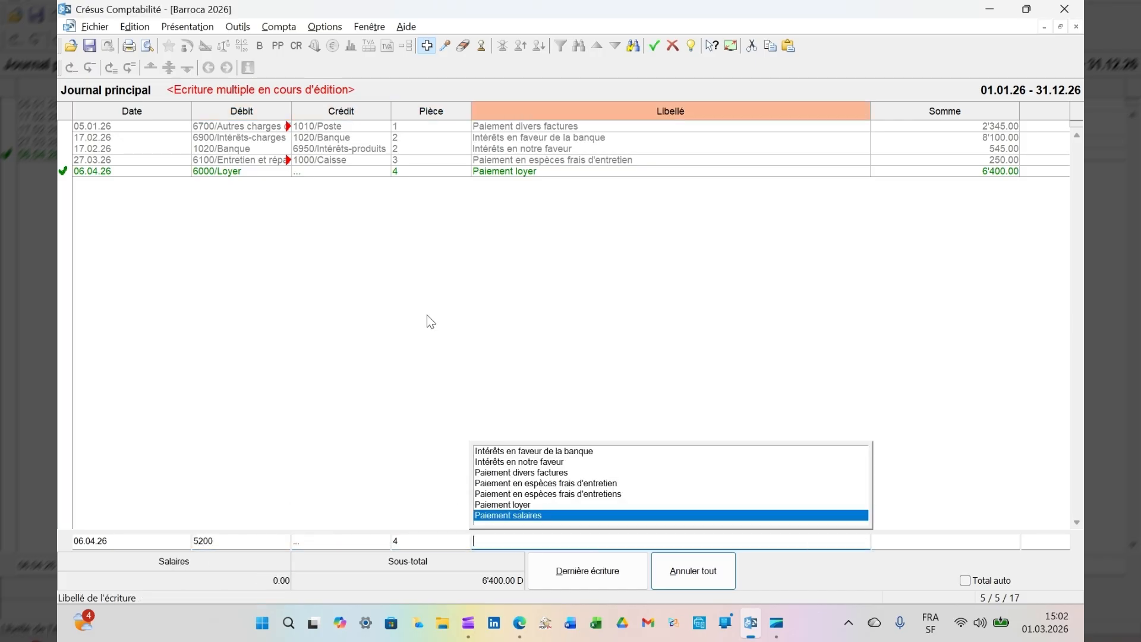
pyautogui.press('Tab')
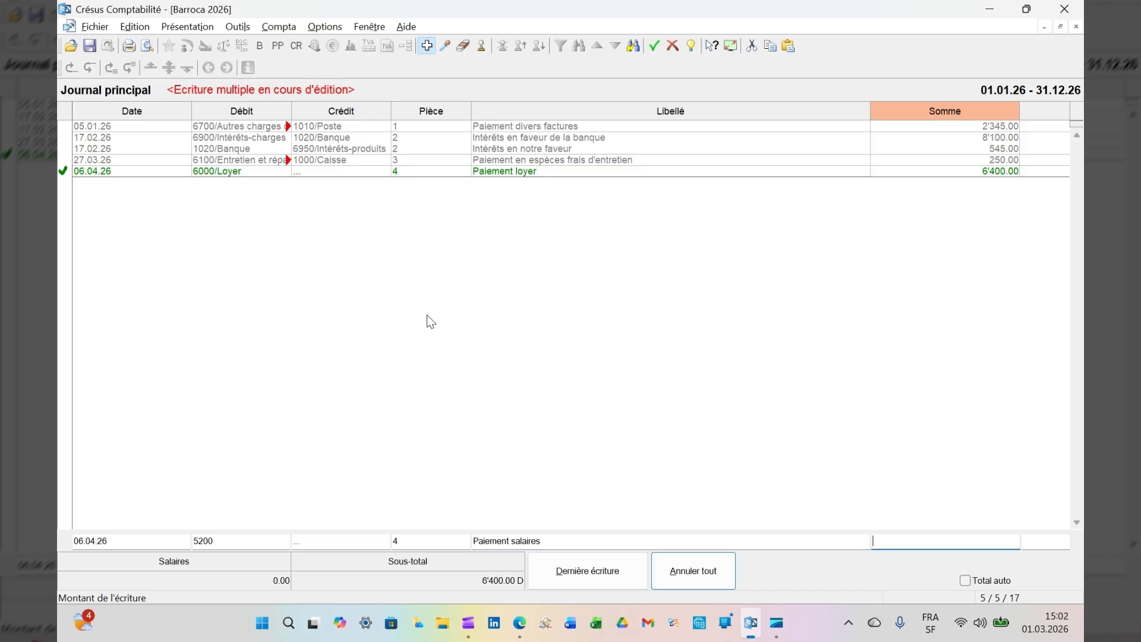
pyautogui.write('50200')
pyautogui.press('Return')
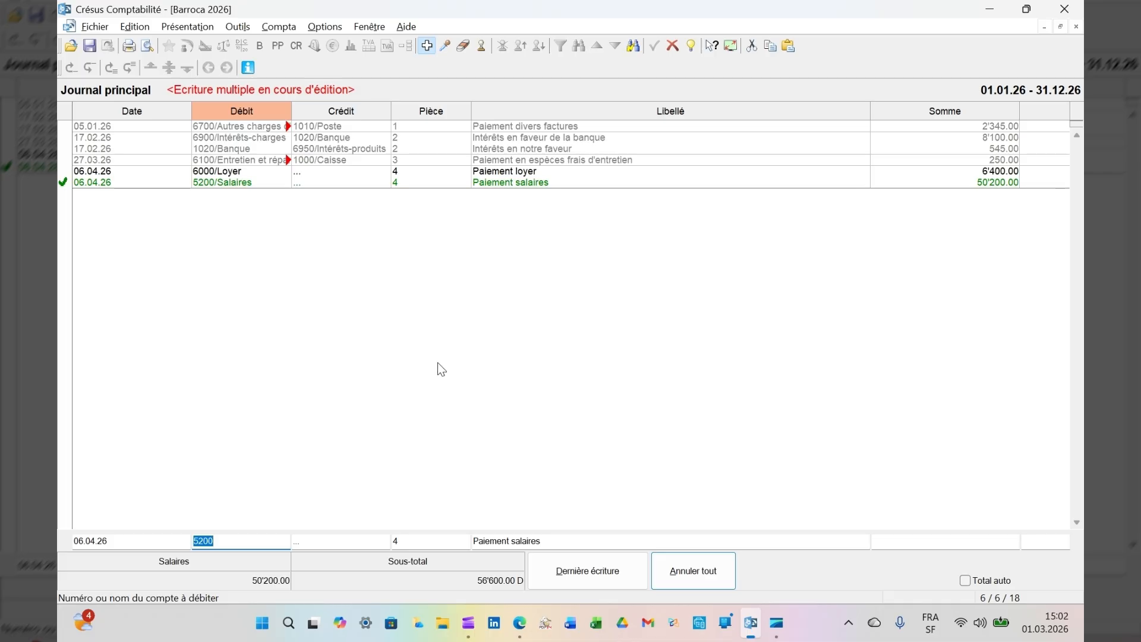
# Give the next line of the multiple entry debit account 5270 and reuse the stored label "Paiement loyer".
pyautogui.write('5270')
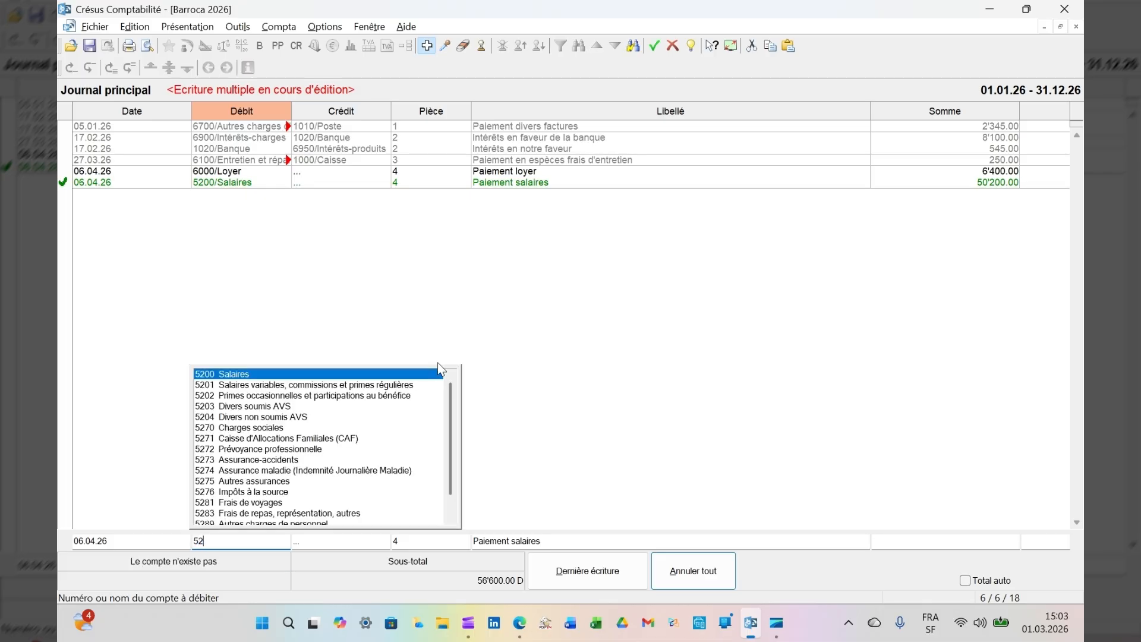
pyautogui.press('Return')
pyautogui.press('Return')
pyautogui.press('Return')
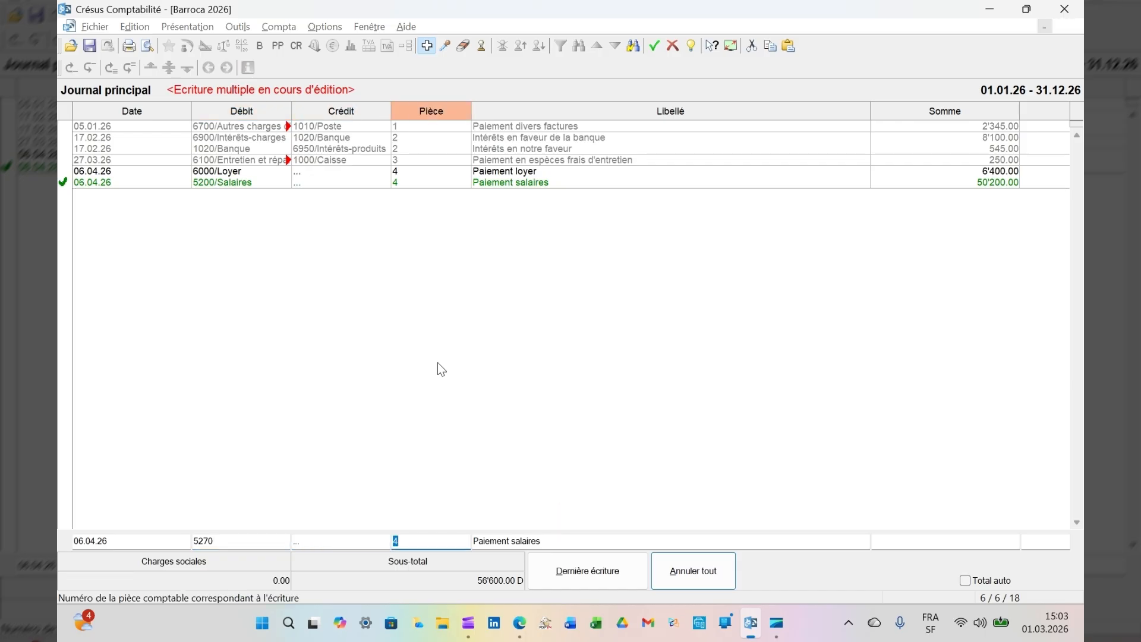
pyautogui.press('BackSpace')
pyautogui.press('Up')
pyautogui.press('Up')
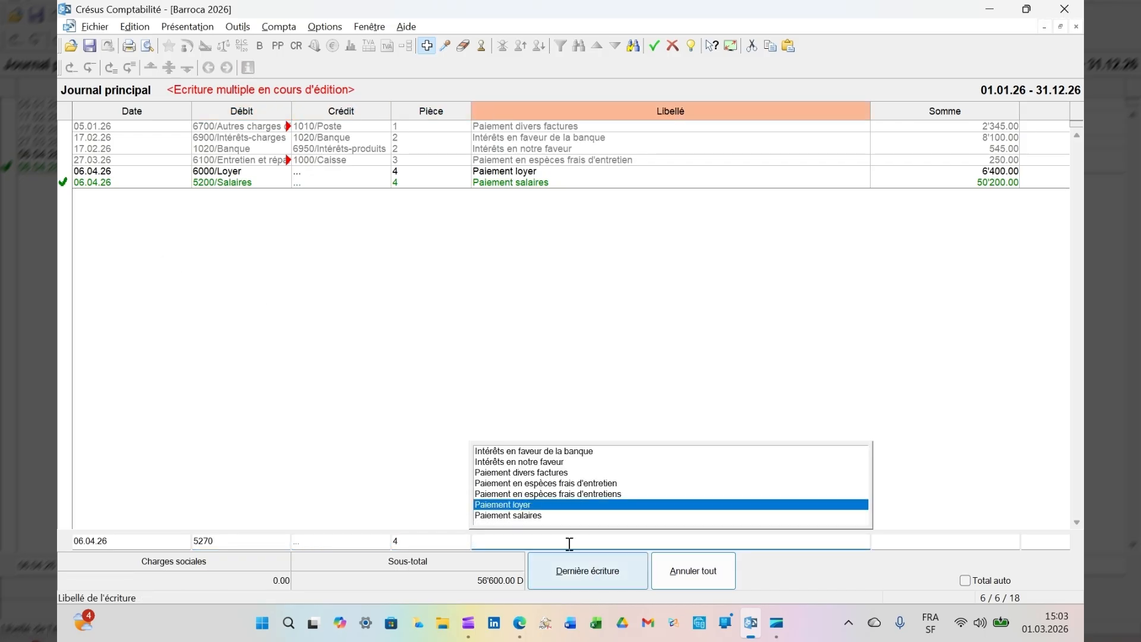
pyautogui.press('Return')
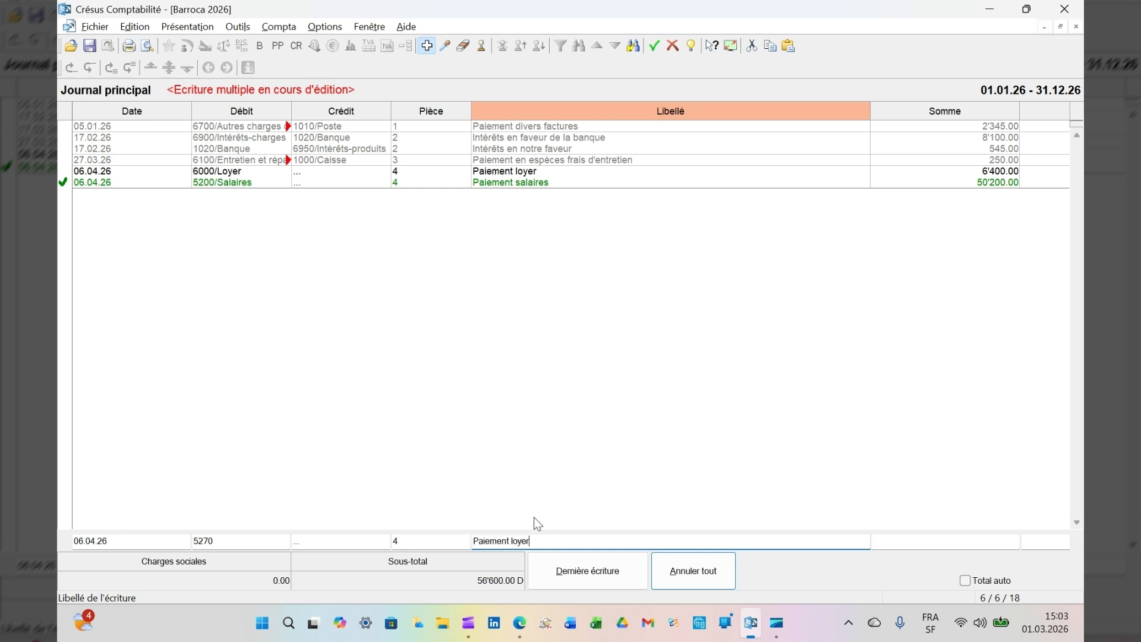
# Change the line's label to "Paiement charges sociales", set its amount to 8500 and record it.
pyautogui.doubleClick(514, 540)
pyautogui.write('charges sociales')
pyautogui.press('Tab')
pyautogui.write('8500')
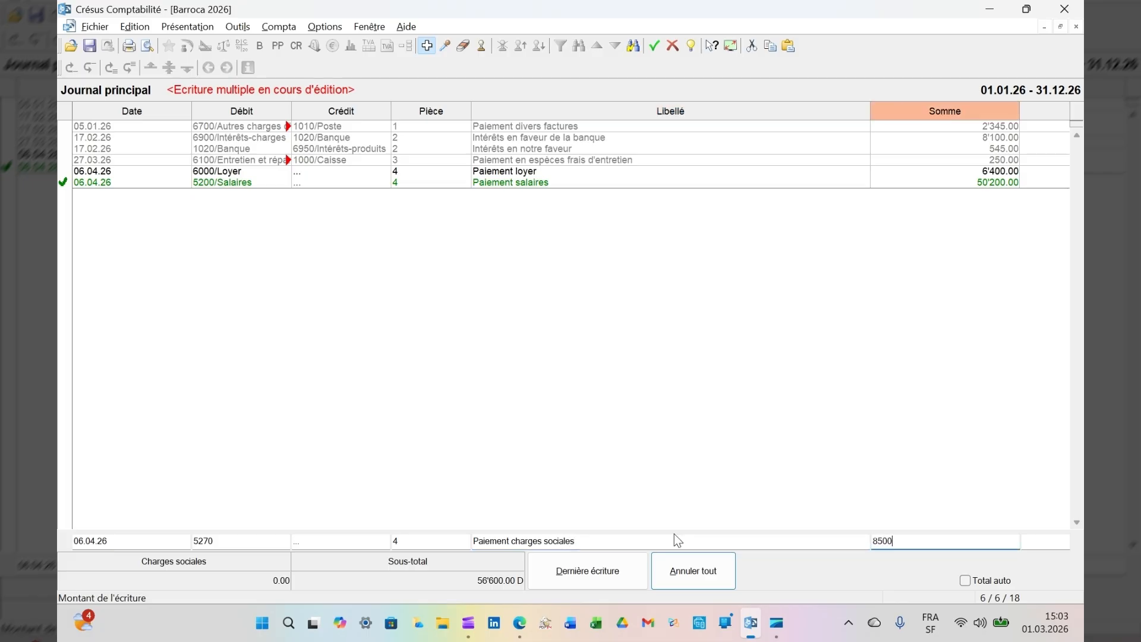
pyautogui.press('Return')
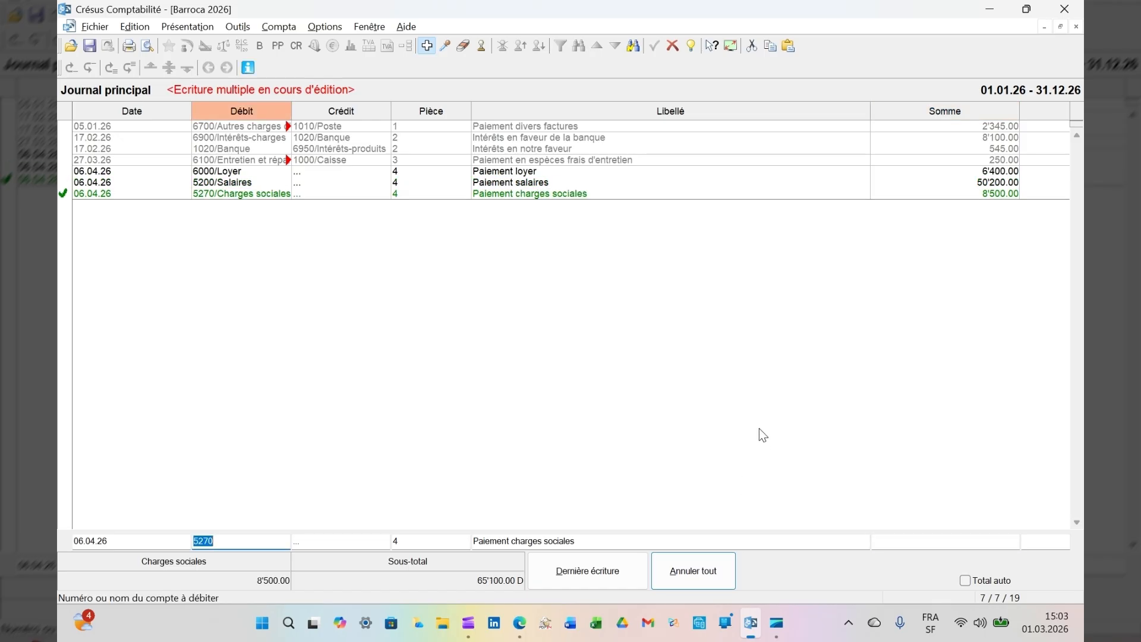
# Start the closing line (dernière écriture) of the multiple entry with credit account 1020.
pyautogui.click(604, 581)
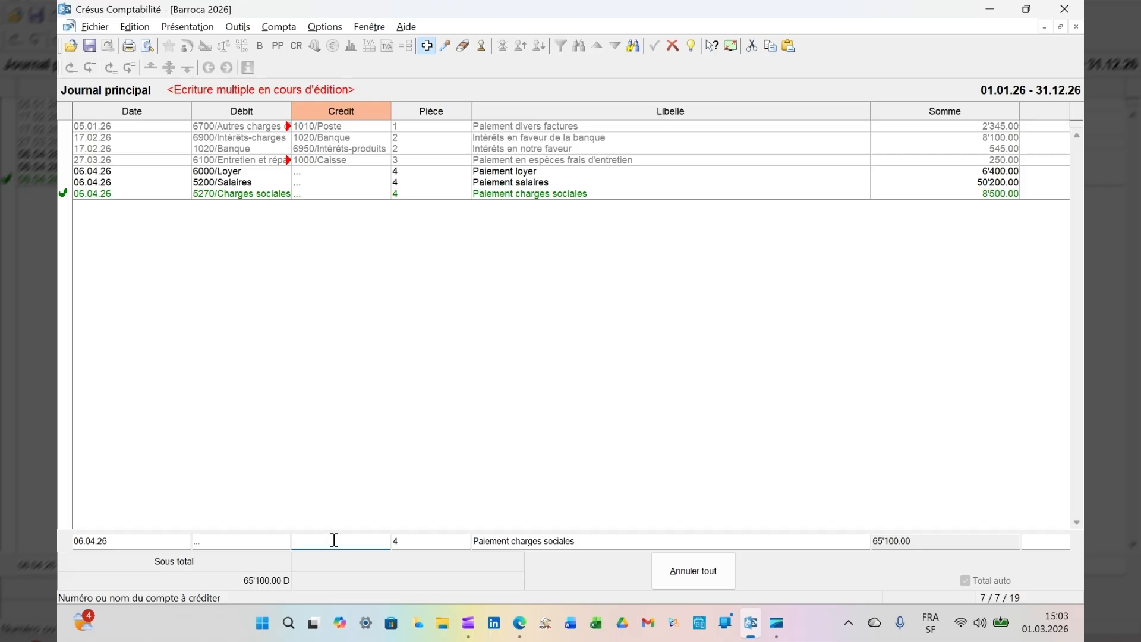
pyautogui.write('1020')
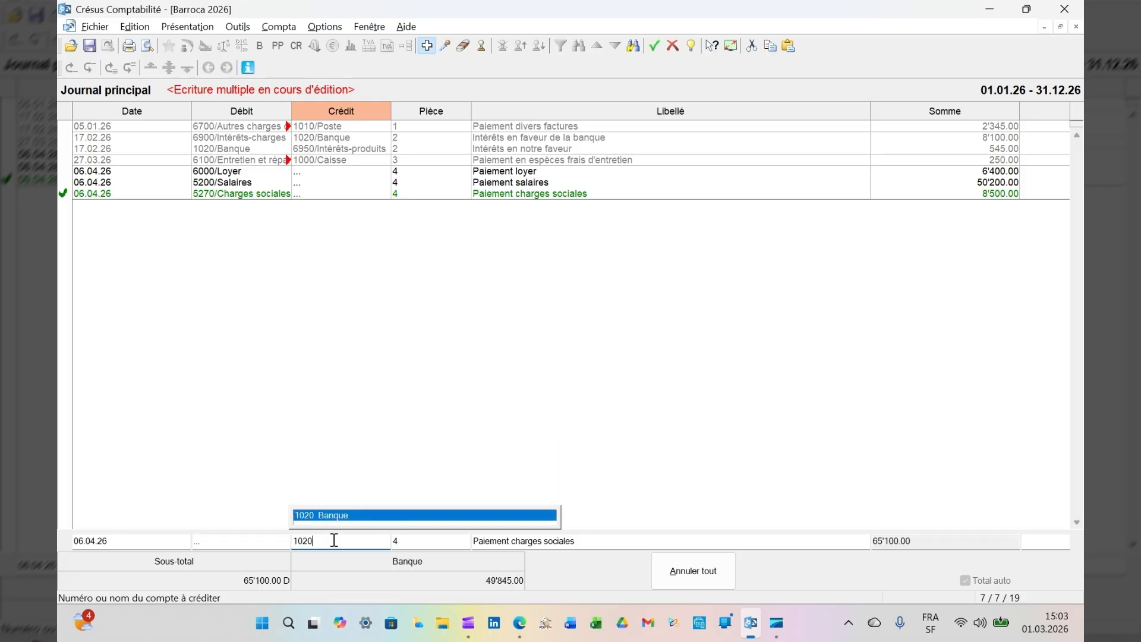
# Label the balancing line of the multiple entry "Paiement global" and record the entry.
pyautogui.press('Tab')
pyautogui.click(572, 538)
pyautogui.moveTo(510, 541); pyautogui.dragTo(651, 551)
pyautogui.write('glob')
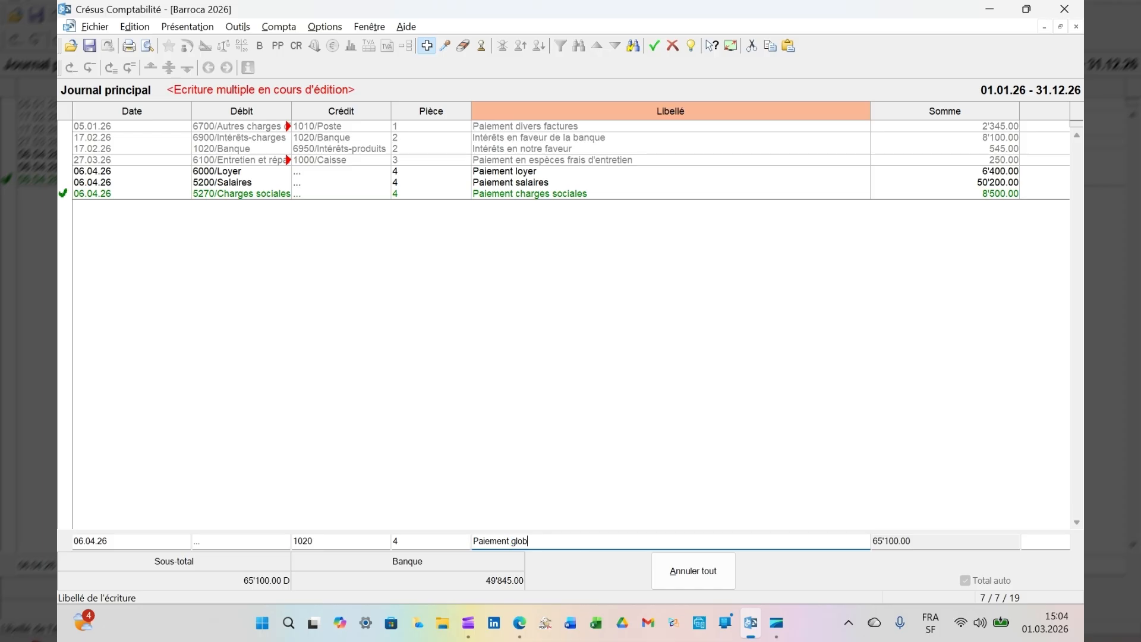
pyautogui.write('Lal')
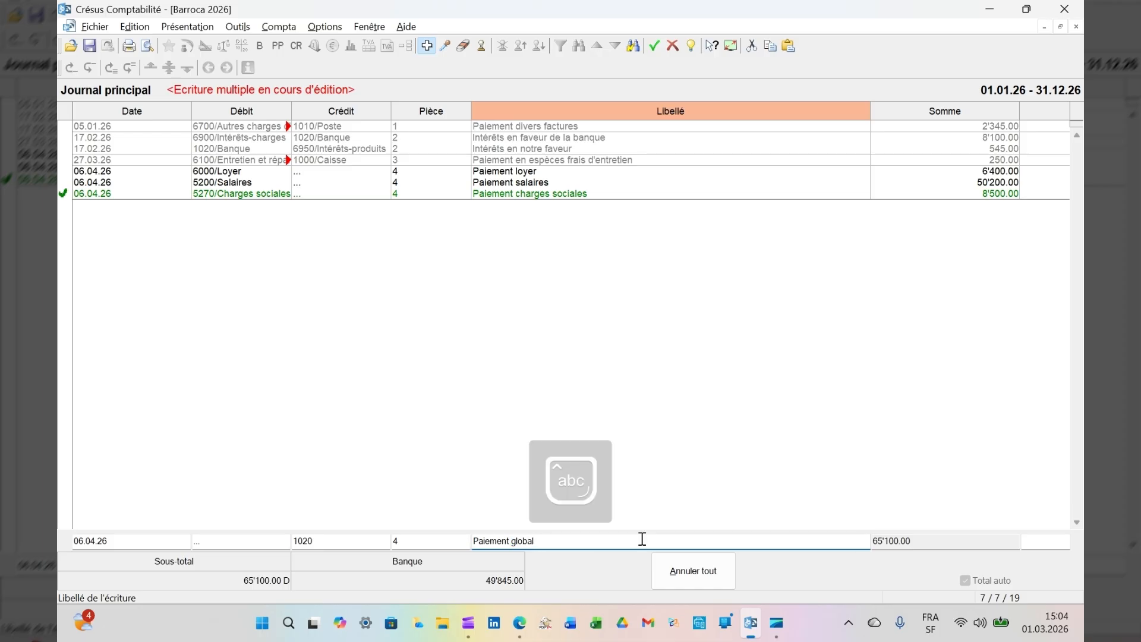
pyautogui.press('Return')
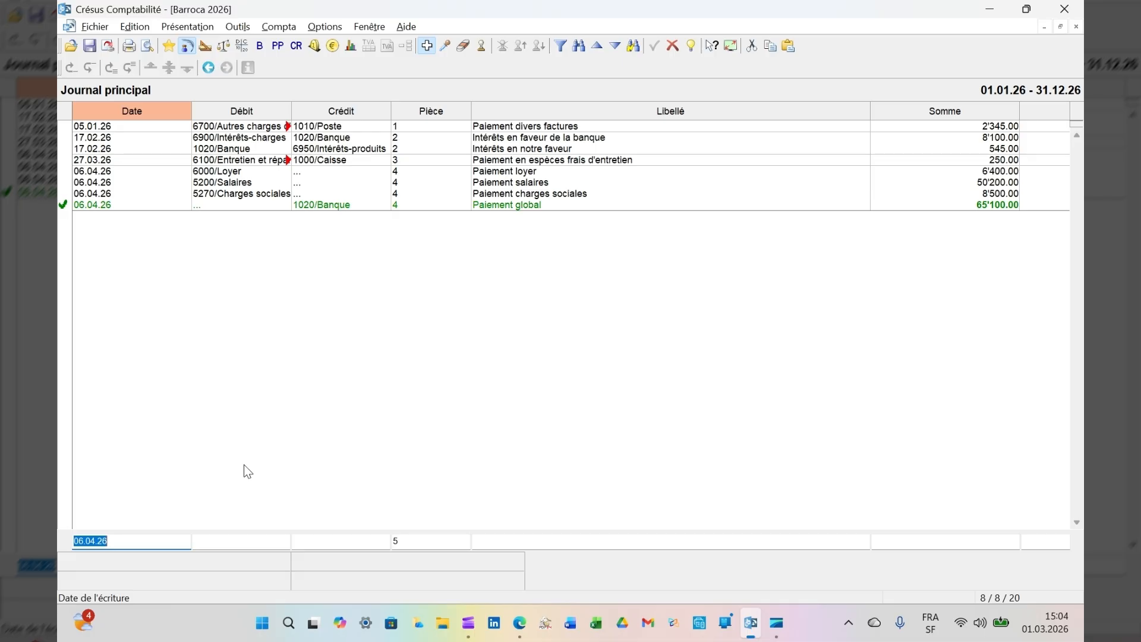
# Start a journal entry dated 25.04.26 that debits account 6750 and credits account 2000.
pyautogui.write('25.04')
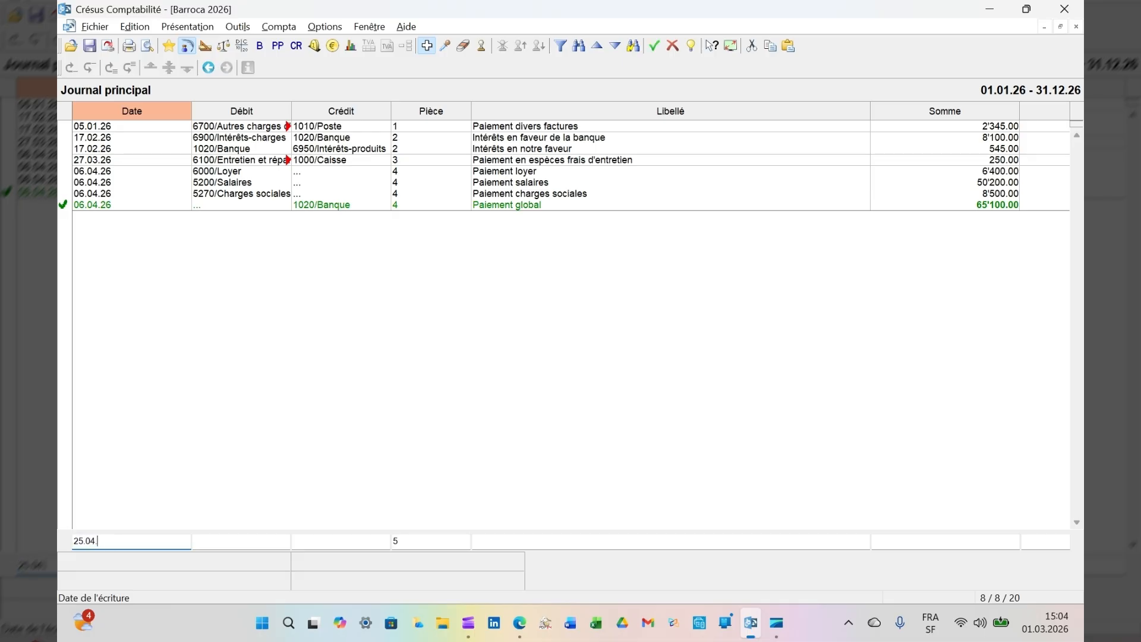
pyautogui.press('Tab')
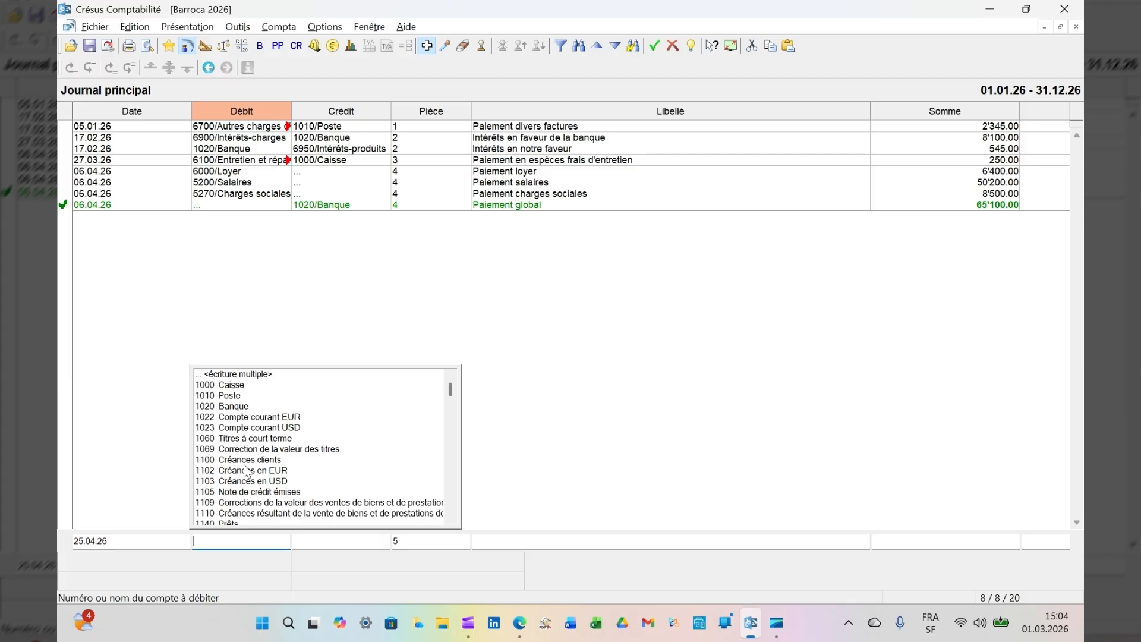
pyautogui.write('6750')
pyautogui.press('Tab')
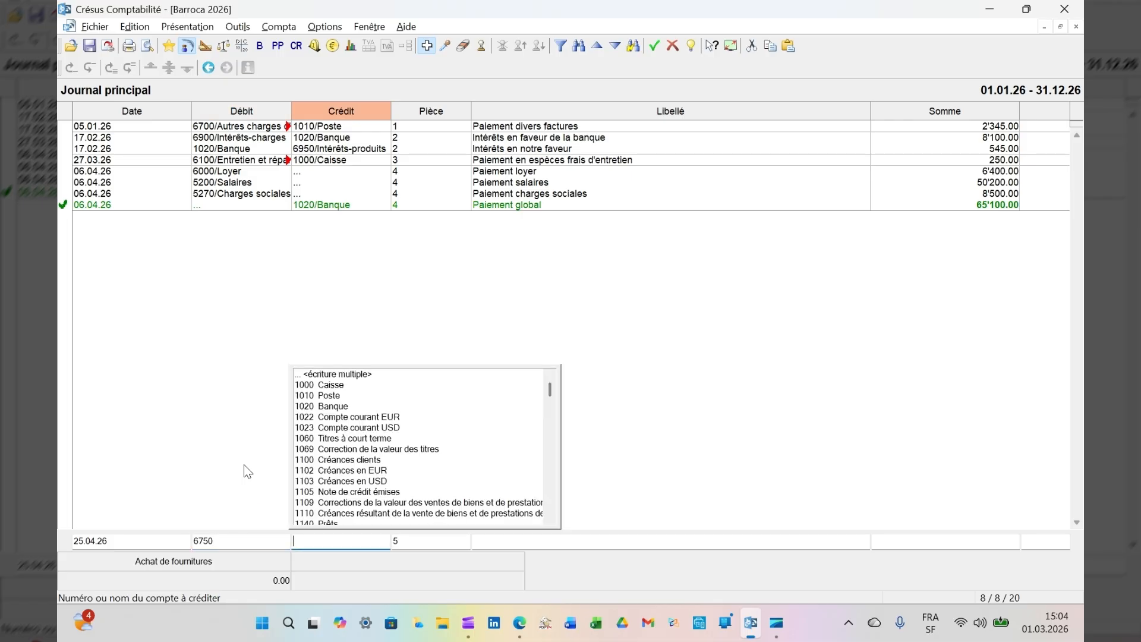
pyautogui.write('2000')
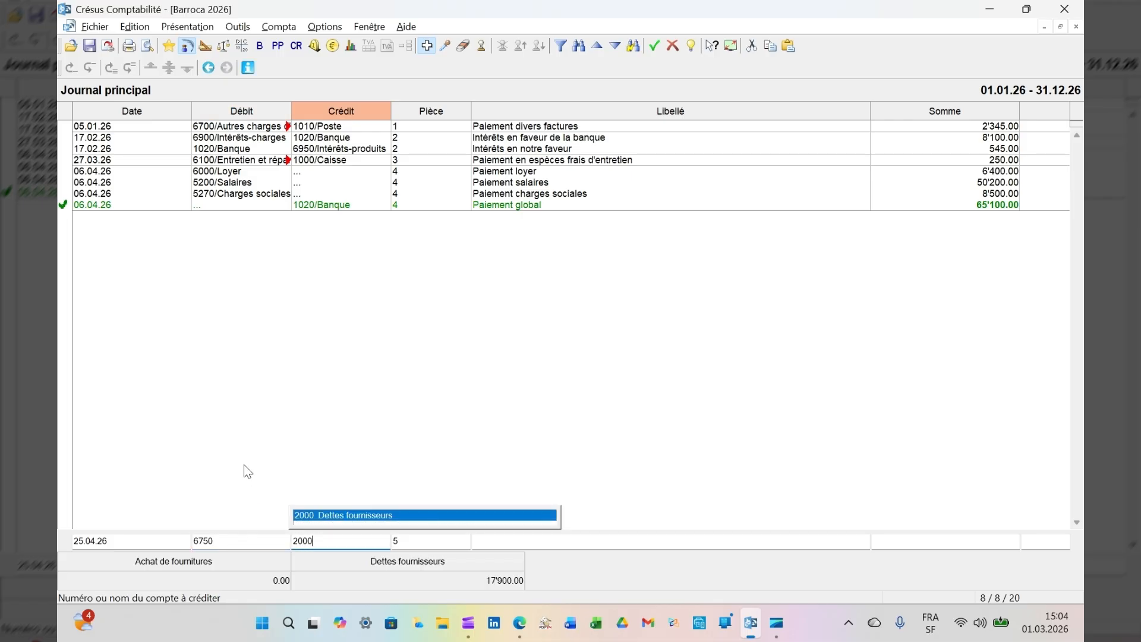
pyautogui.press('Tab')
pyautogui.press('Tab')
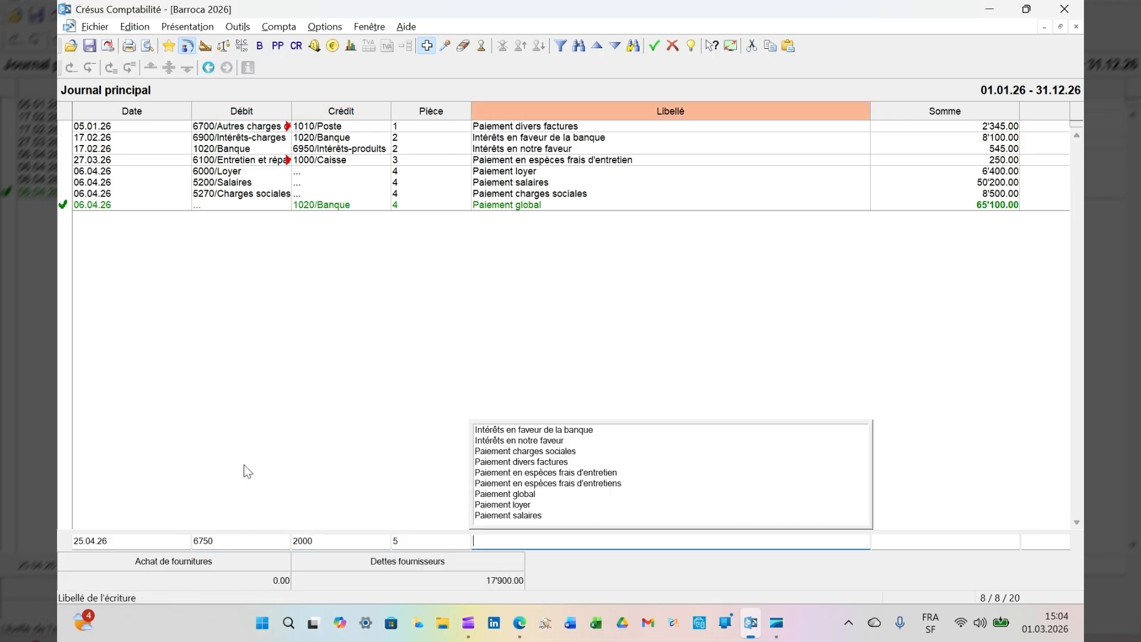
# Label the entry "Achat de fournitures diverses à crédit" and record it with an amount of 18'700.
pyautogui.write('Achat')
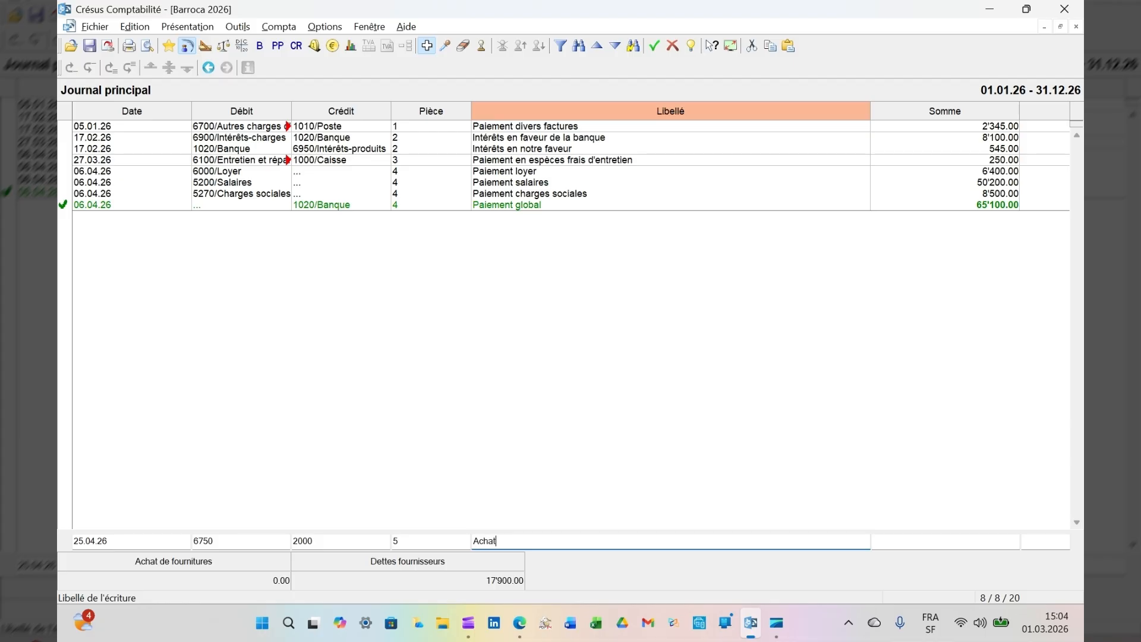
pyautogui.write(' de fournitures diverses à crédit')
pyautogui.press('Tab')
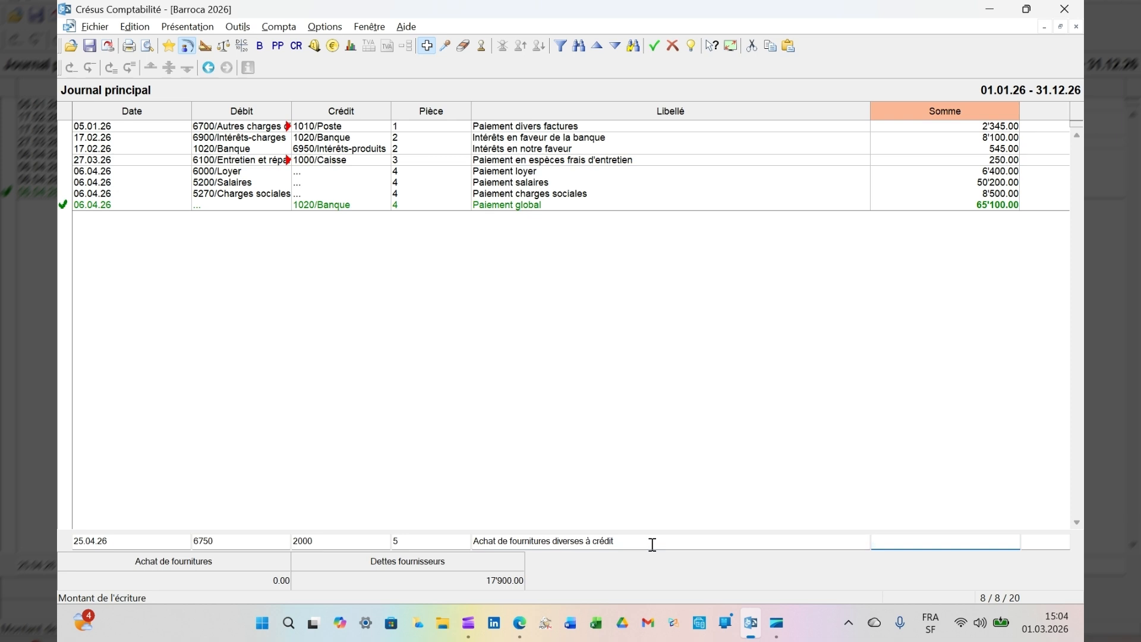
pyautogui.write('18700')
pyautogui.press('Return')
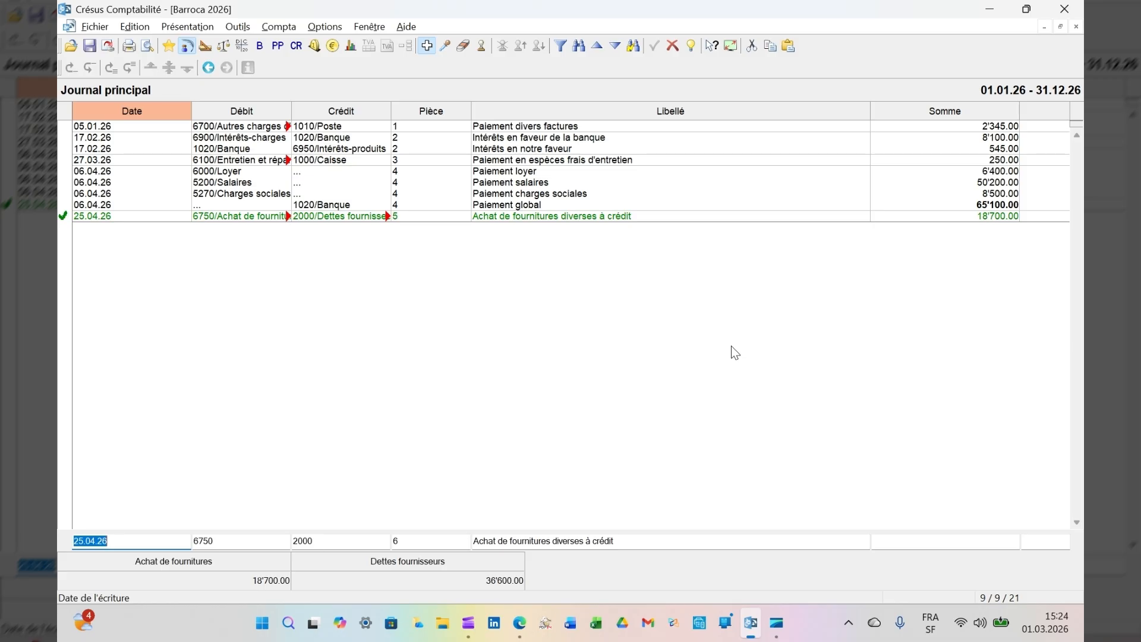
# Start a journal entry dated 08.05.26 that debits account 1100 and credits account 3400.
pyautogui.write('08.05')
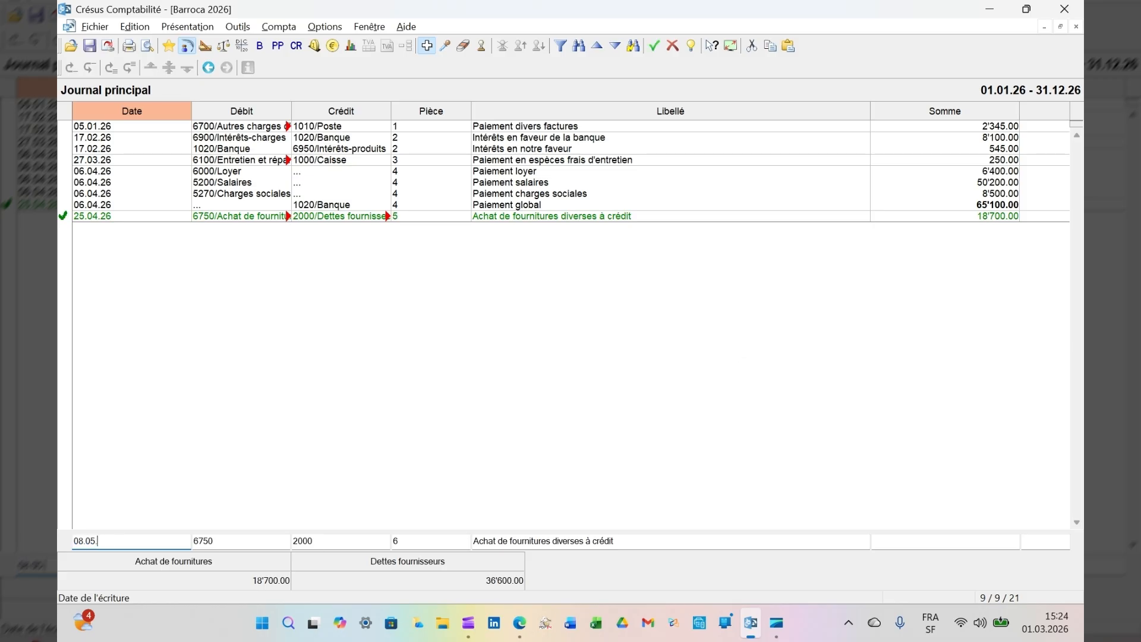
pyautogui.write('.')
pyautogui.press('Tab')
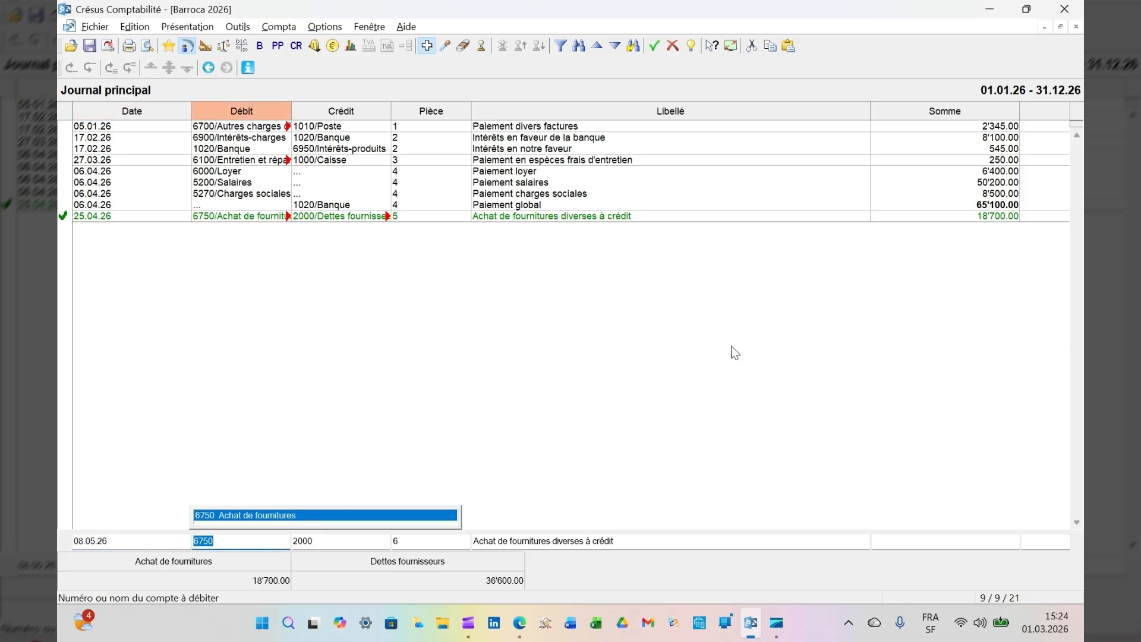
pyautogui.write('1100')
pyautogui.press('Tab')
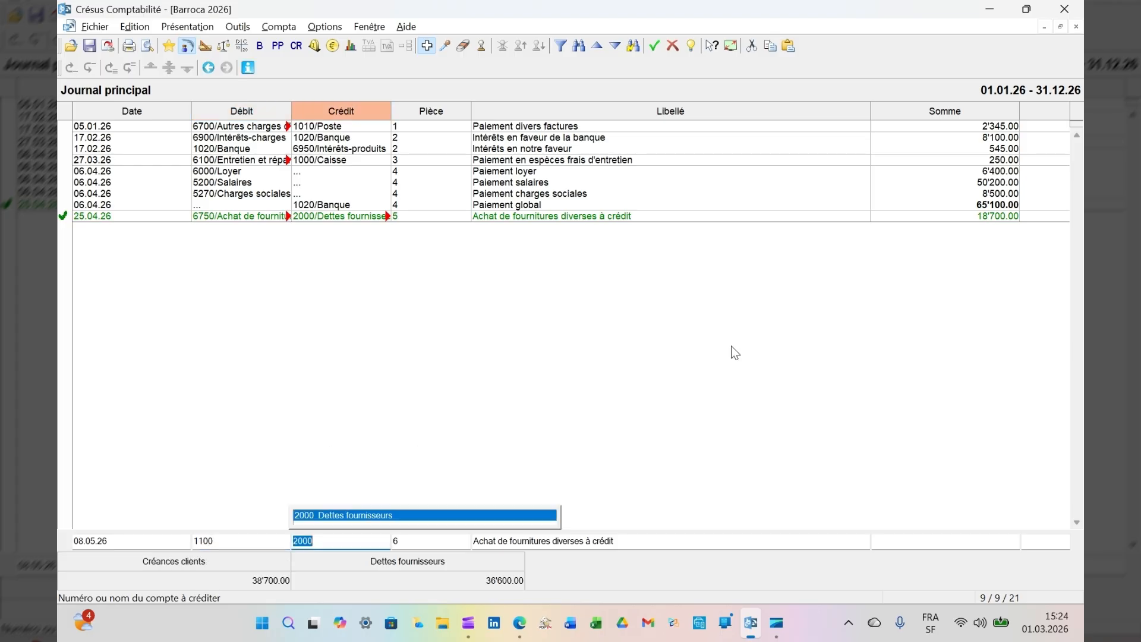
pyautogui.write('34')
pyautogui.press('Tab')
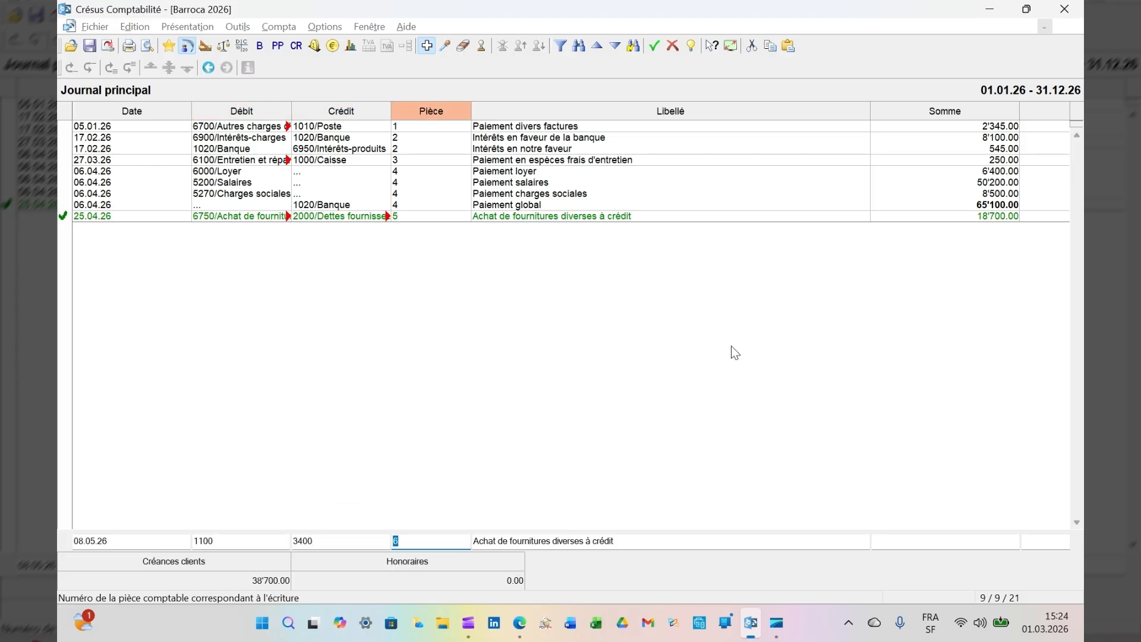
pyautogui.press('Tab')
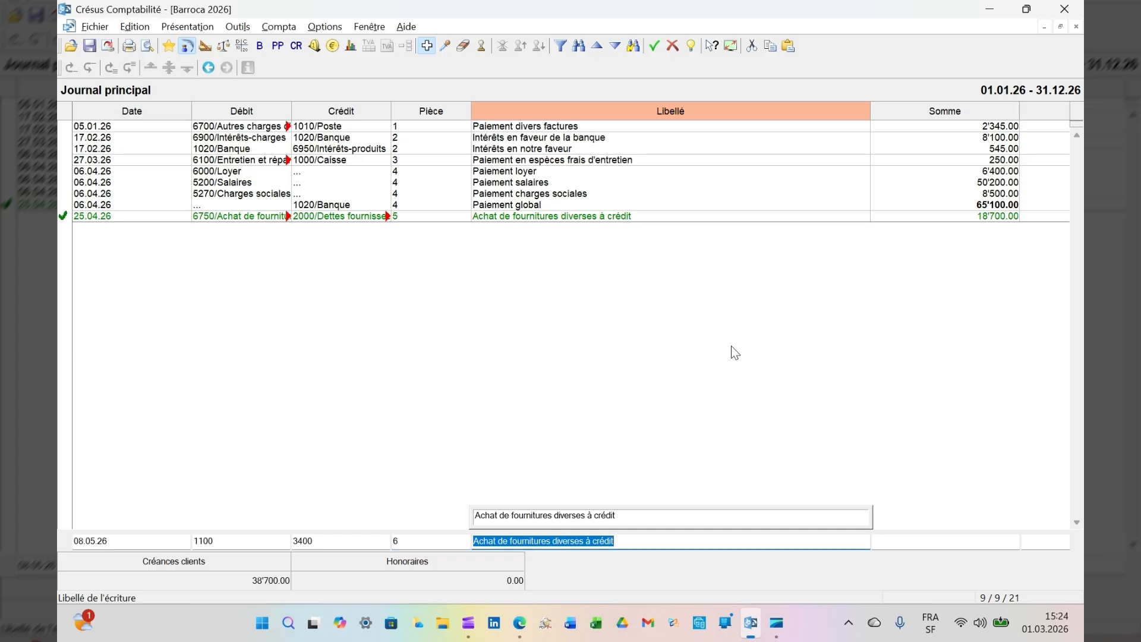
# Label the entry "Facturation à nos clients" and record it with an amount of 239'300.
pyautogui.write('Facturation')
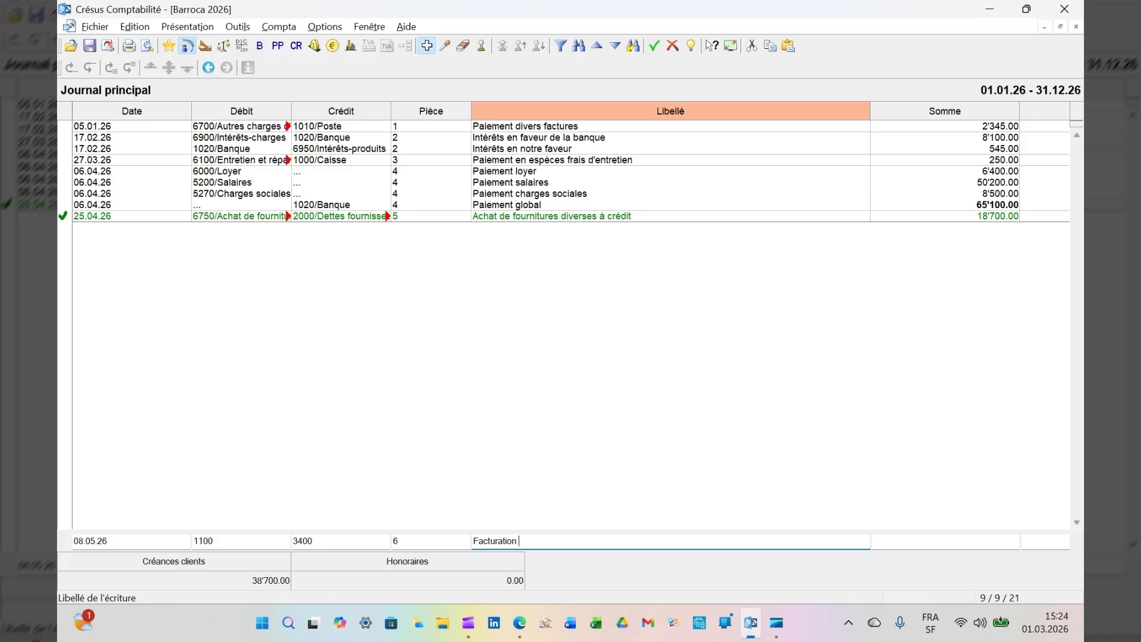
pyautogui.write(' à nos clients')
pyautogui.press('Tab')
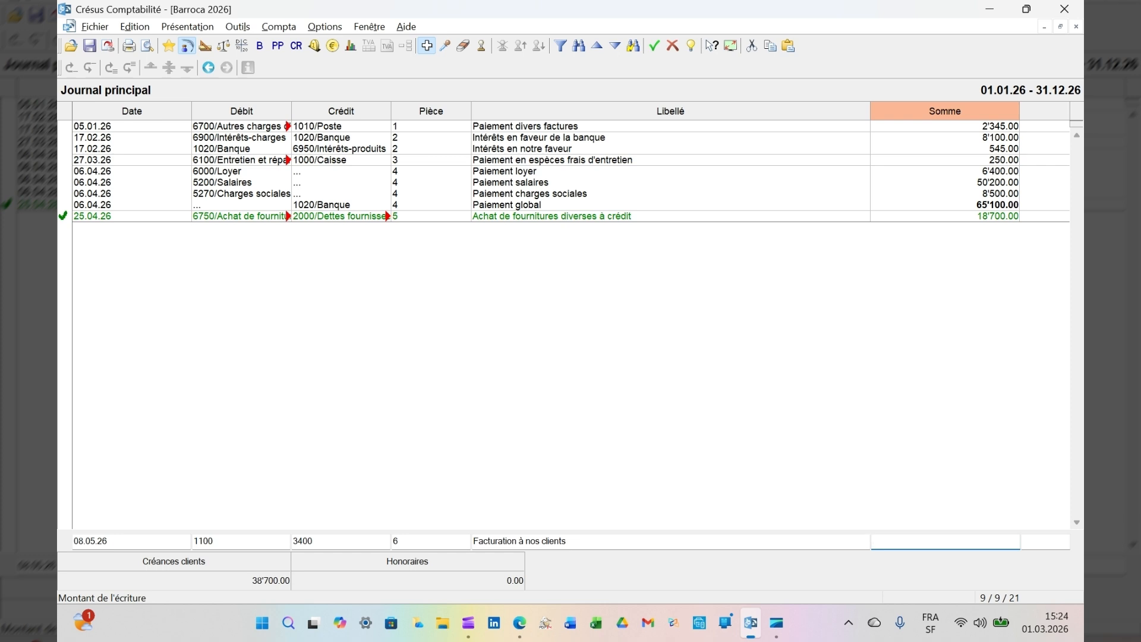
pyautogui.write('239300')
pyautogui.press('Return')
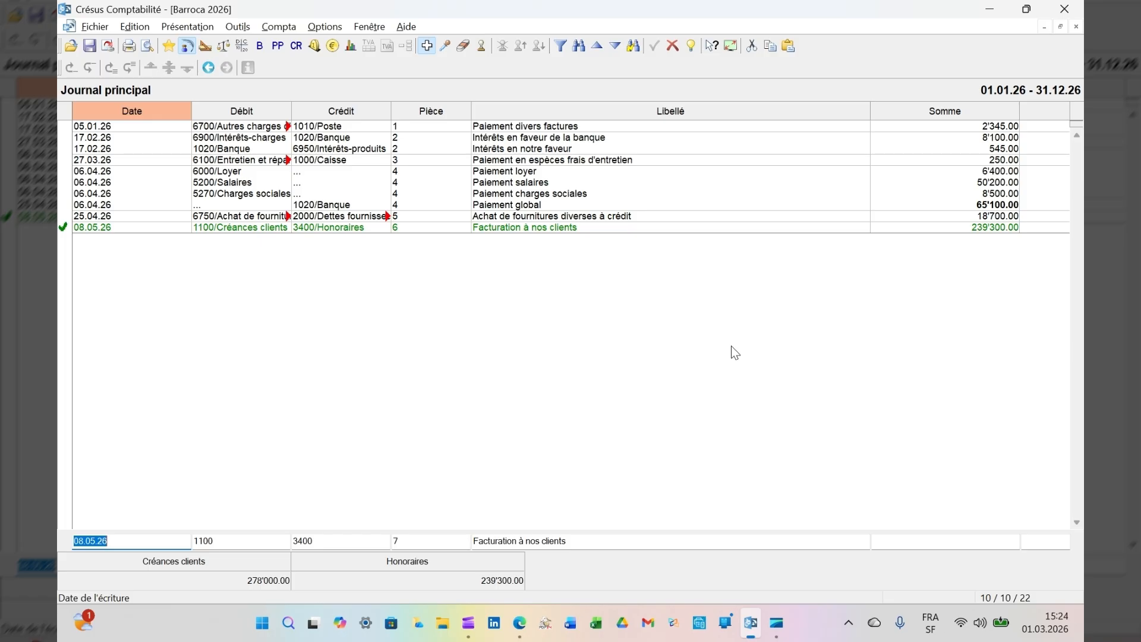
# Start a journal entry dated 21.06.26 that debits account 1010 and credits account 1100.
pyautogui.write('21.0')
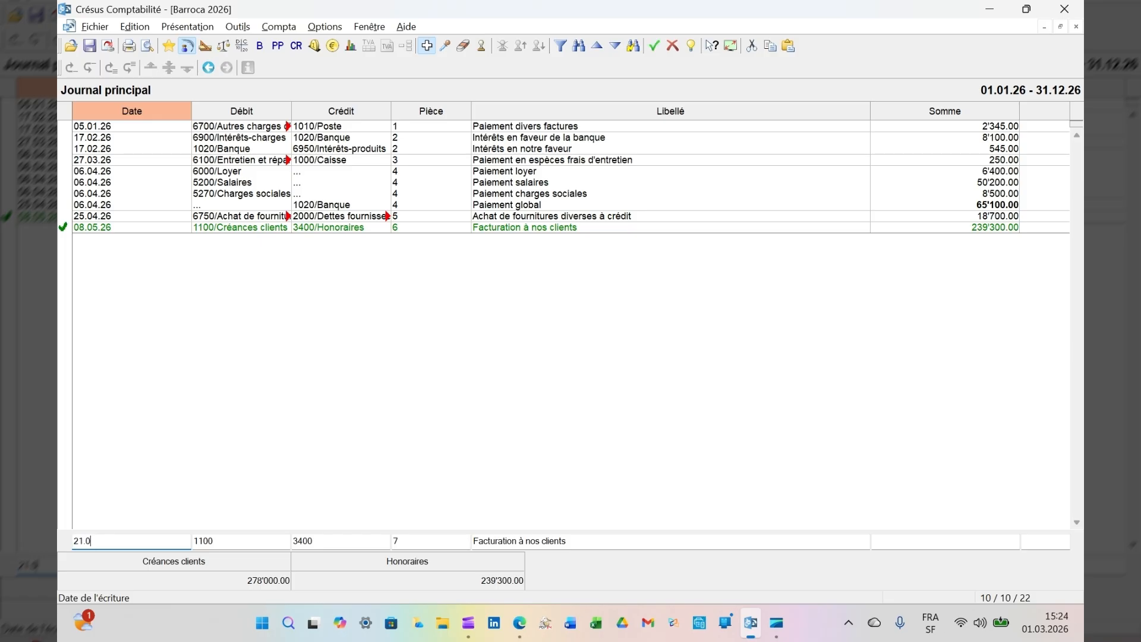
pyautogui.write('6.')
pyautogui.press('Tab')
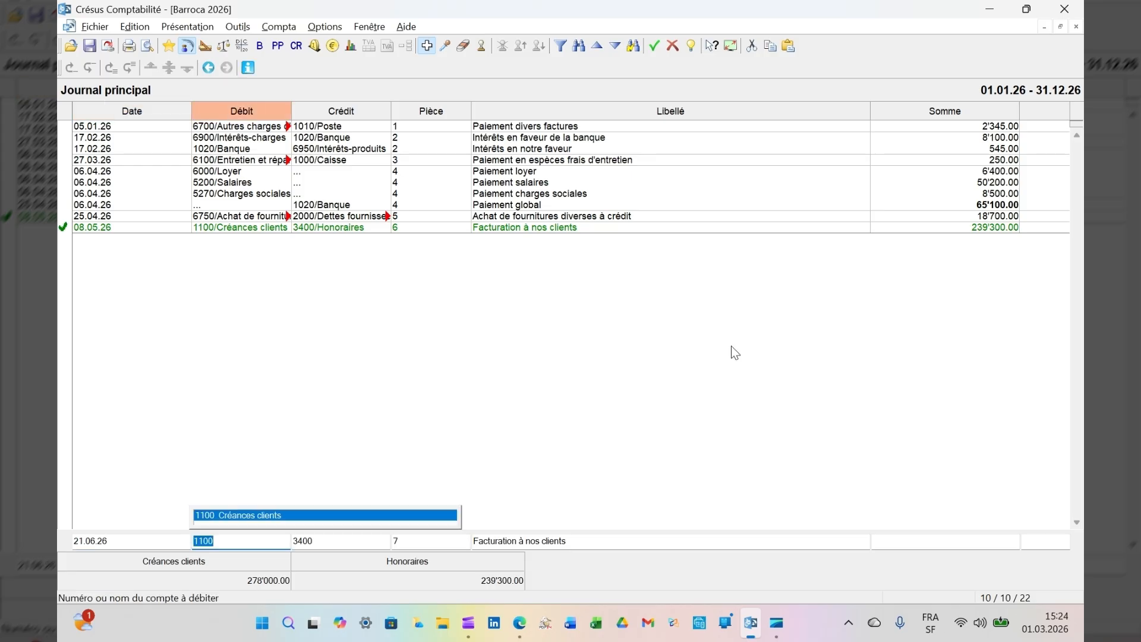
pyautogui.write('1010')
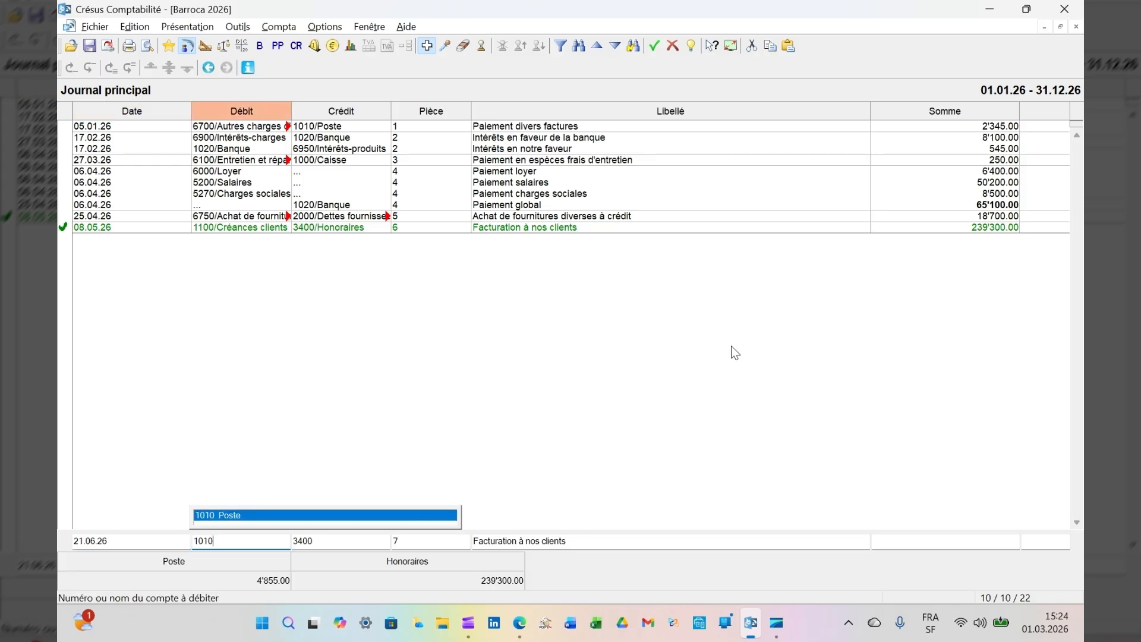
pyautogui.press('Tab')
pyautogui.write('11')
pyautogui.press('Tab')
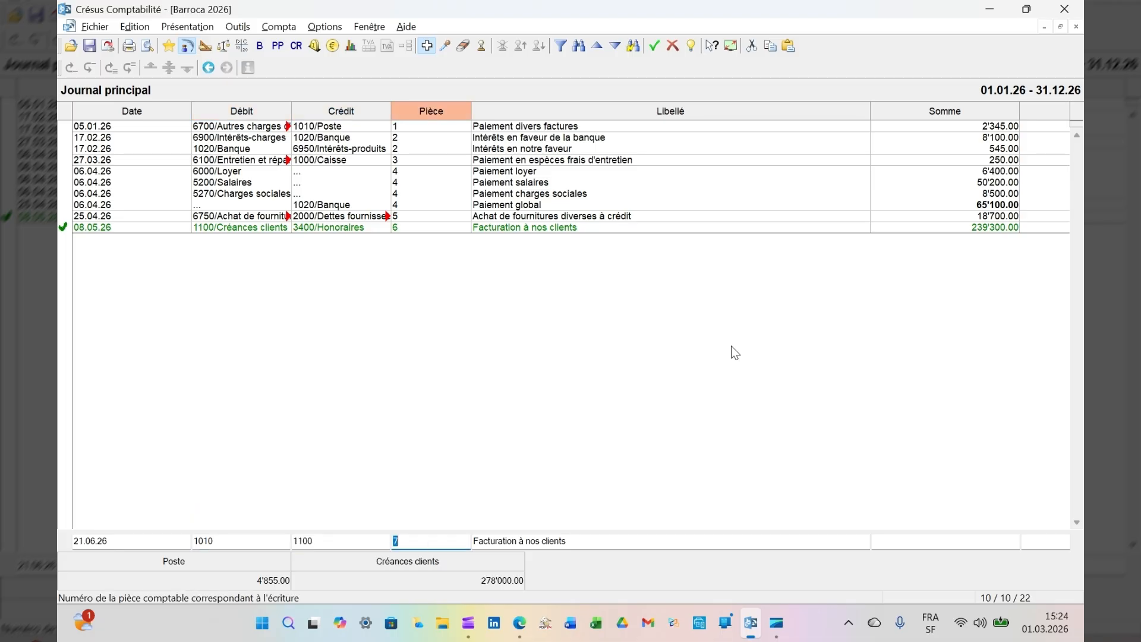
pyautogui.press('Tab')
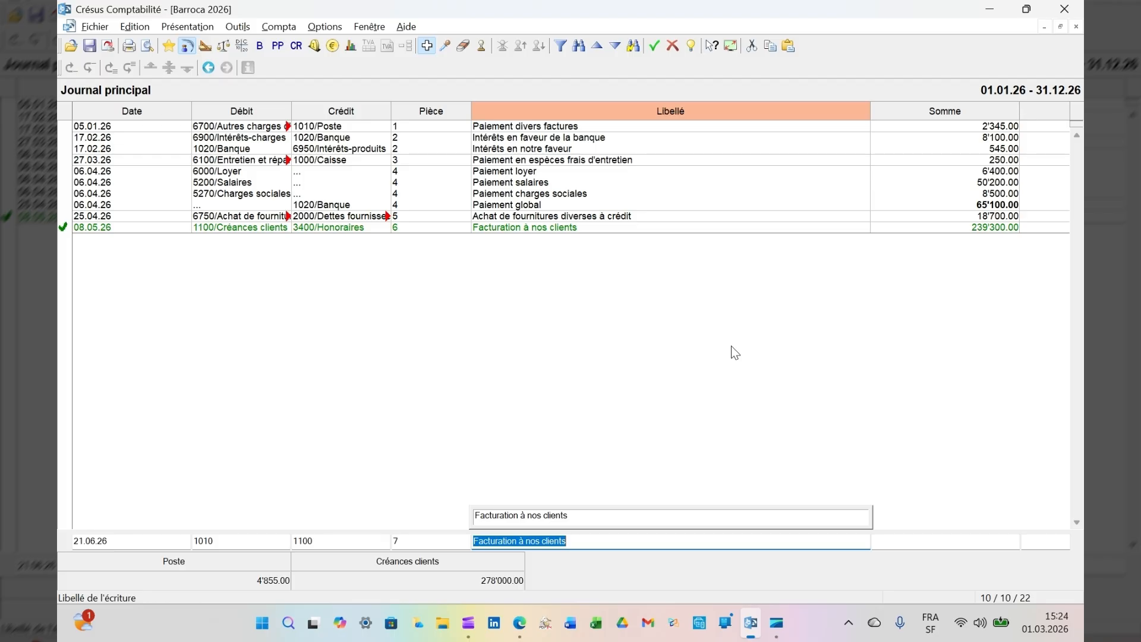
# Label the entry "Règlement de nos clients" and record it with an amount of 187'300.
pyautogui.write('R')
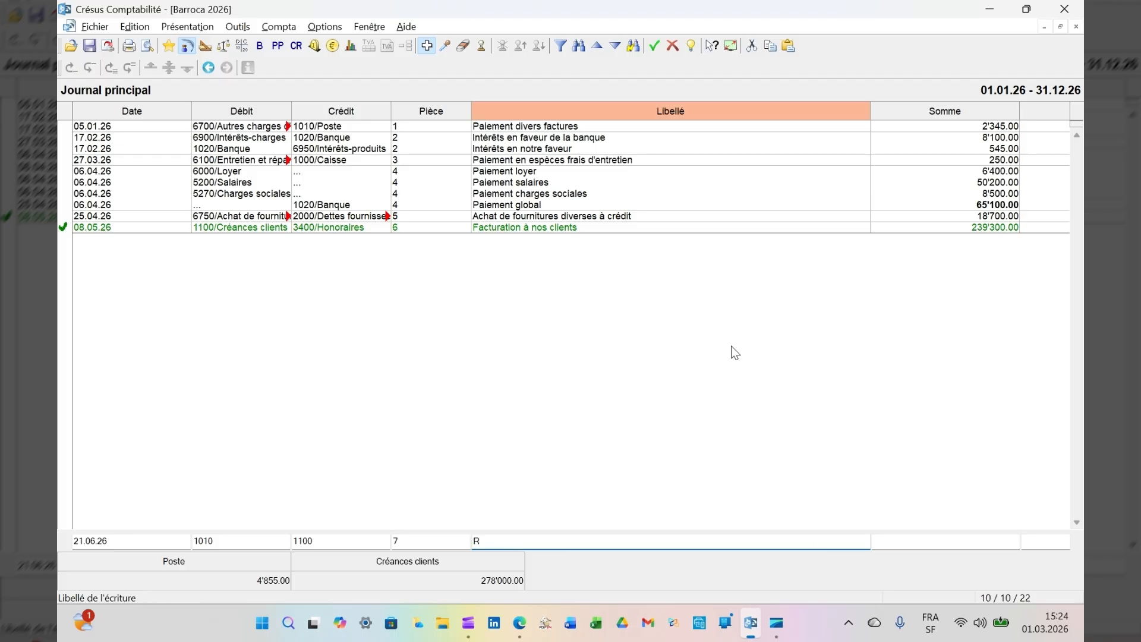
pyautogui.write('èglement de nos clients')
pyautogui.press('Tab')
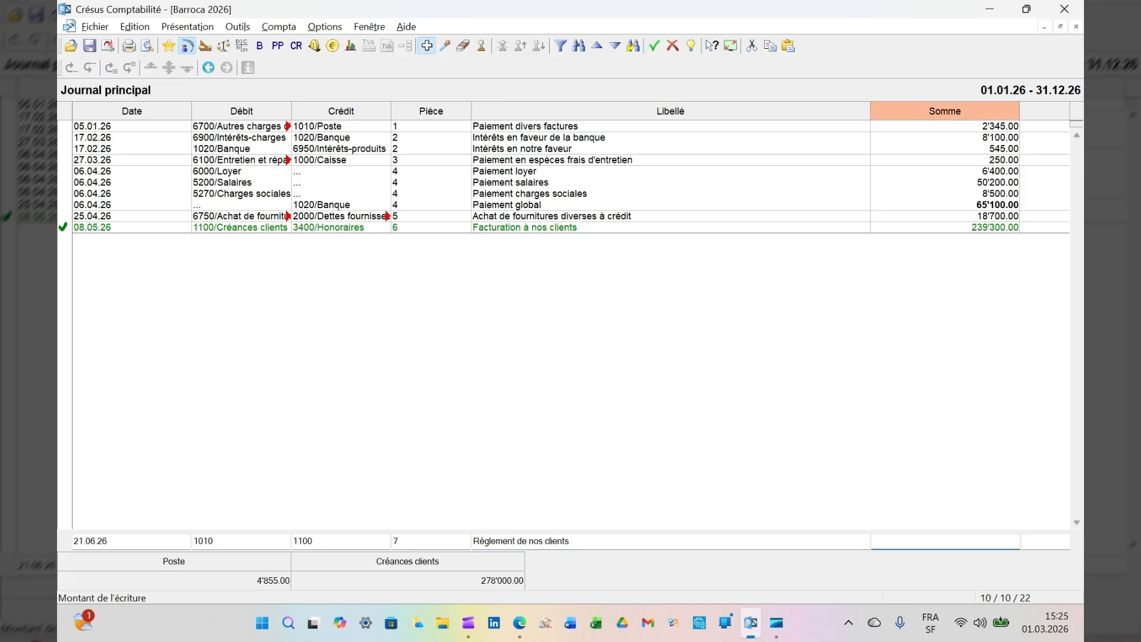
pyautogui.write('1')
pyautogui.write("87'")
pyautogui.write('3')
pyautogui.write('00')
pyautogui.press('Return')
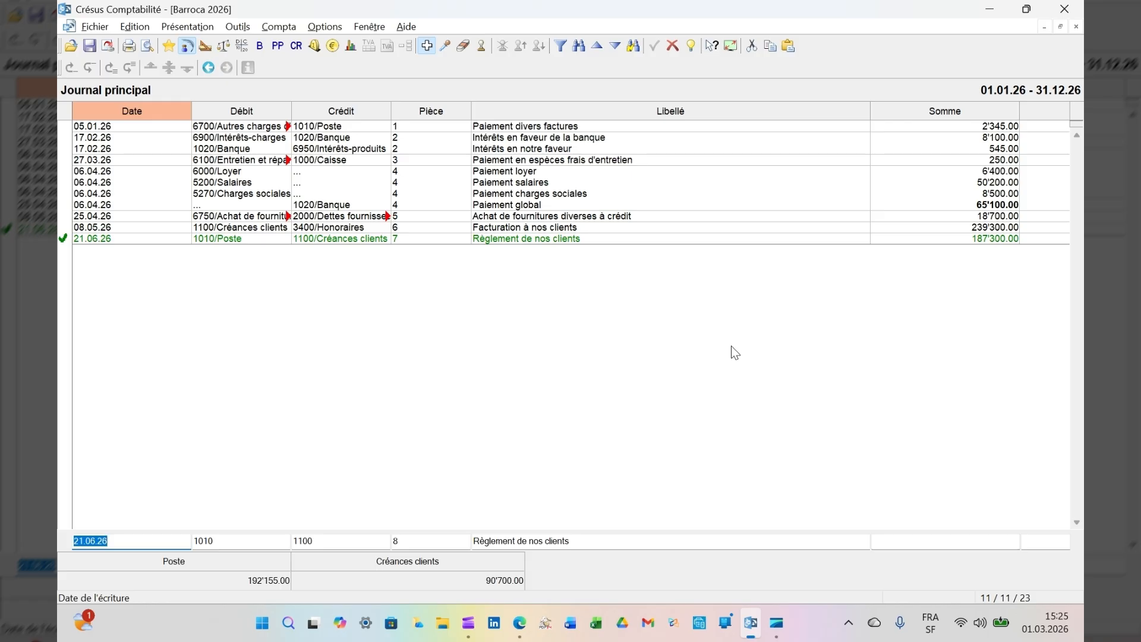
# Start a journal entry dated 17.07.26 that debits account 1020 and credits account 1010.
pyautogui.write('17.07.')
pyautogui.press('Tab')
pyautogui.write('102')
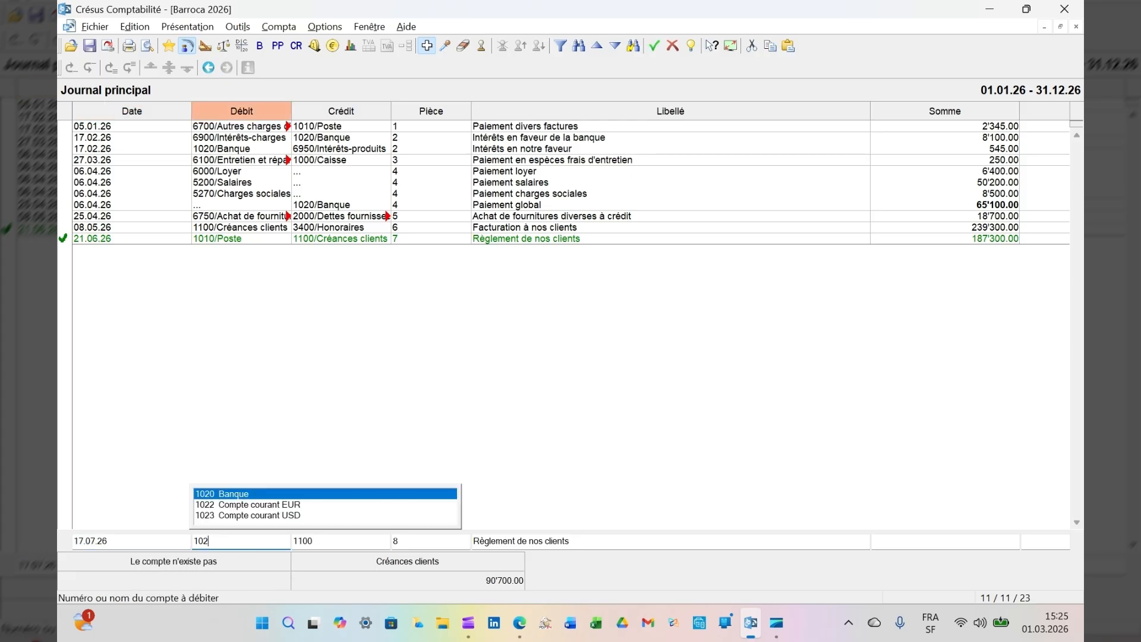
pyautogui.write('0')
pyautogui.press('Tab')
pyautogui.write('1010')
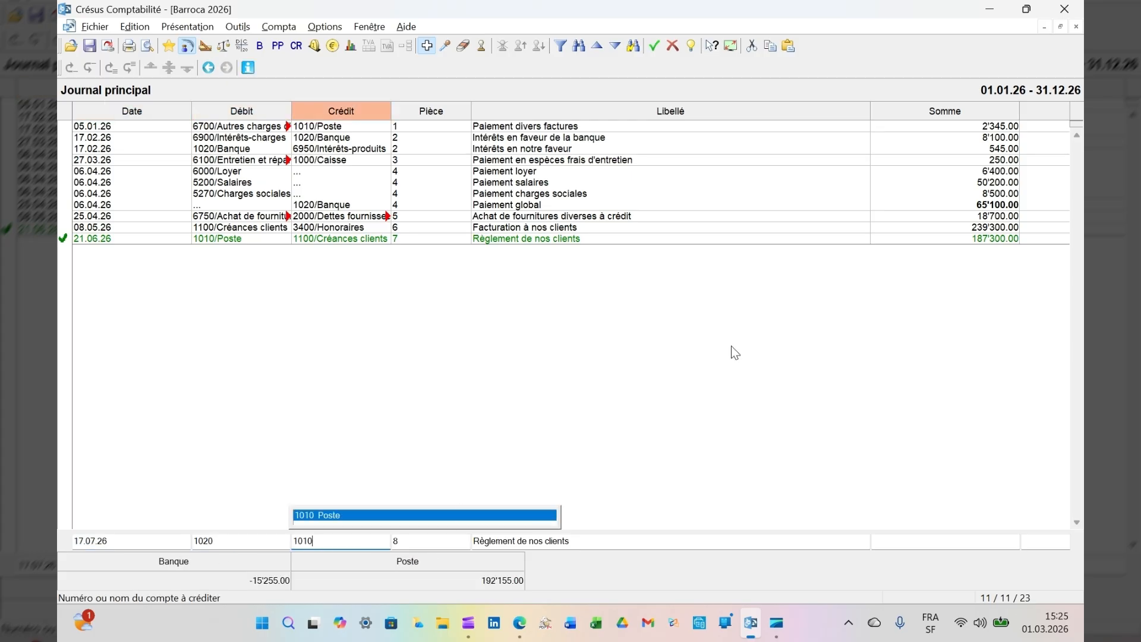
pyautogui.press('Tab')
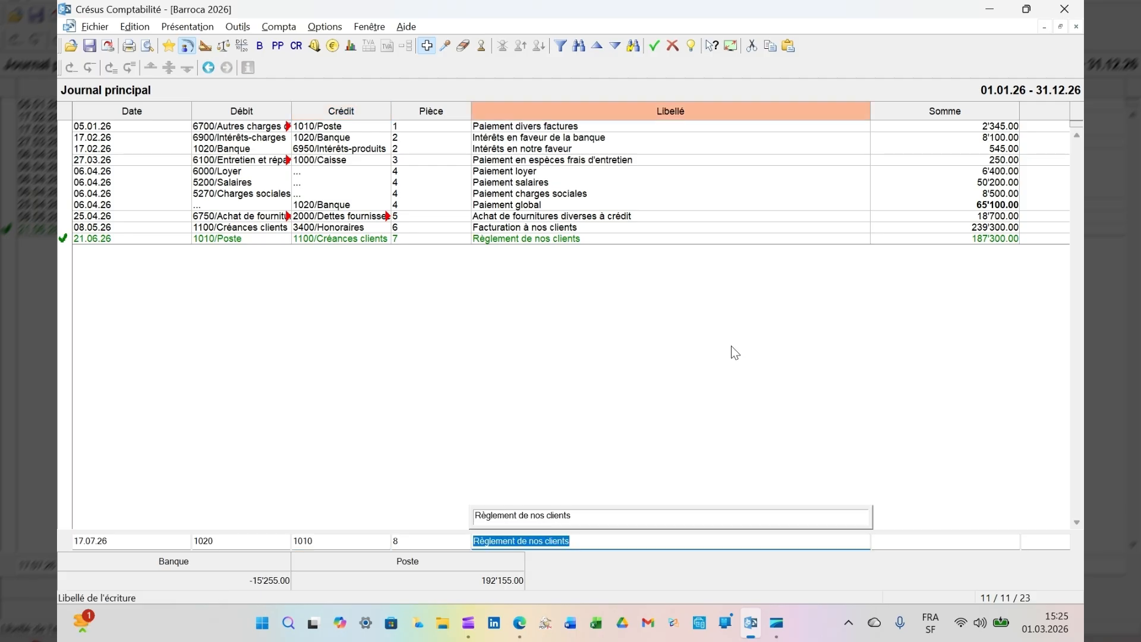
# Begin the label of the 17.07.26 entry with "Virement postal à".
pyautogui.write('Vir')
pyautogui.write('ement ')
pyautogui.write('postal ')
pyautogui.write('à ')
pyautogui.write('bqn')
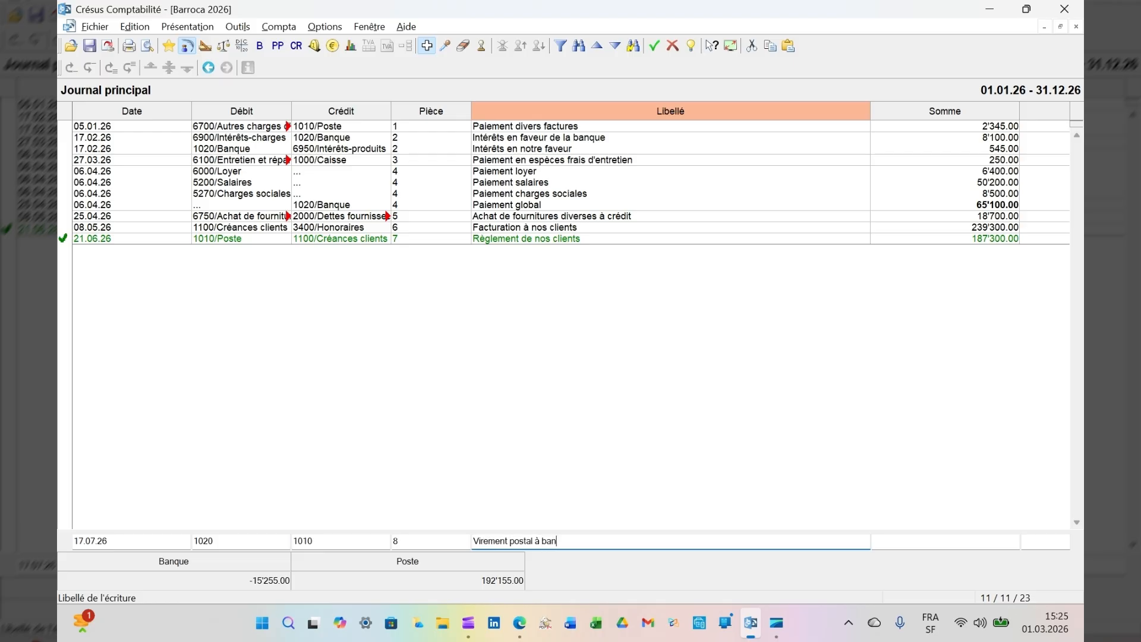
pyautogui.write('que')
pyautogui.press('BackSpace')
pyautogui.press('BackSpace')
pyautogui.press('BackSpace')
pyautogui.press('BackSpace')
pyautogui.press('BackSpace')
pyautogui.press('BackSpace')
# Finish the label with "compte courant" and record the entry with an amount of 180'000.
pyautogui.write('compte courant')
pyautogui.press('Tab')
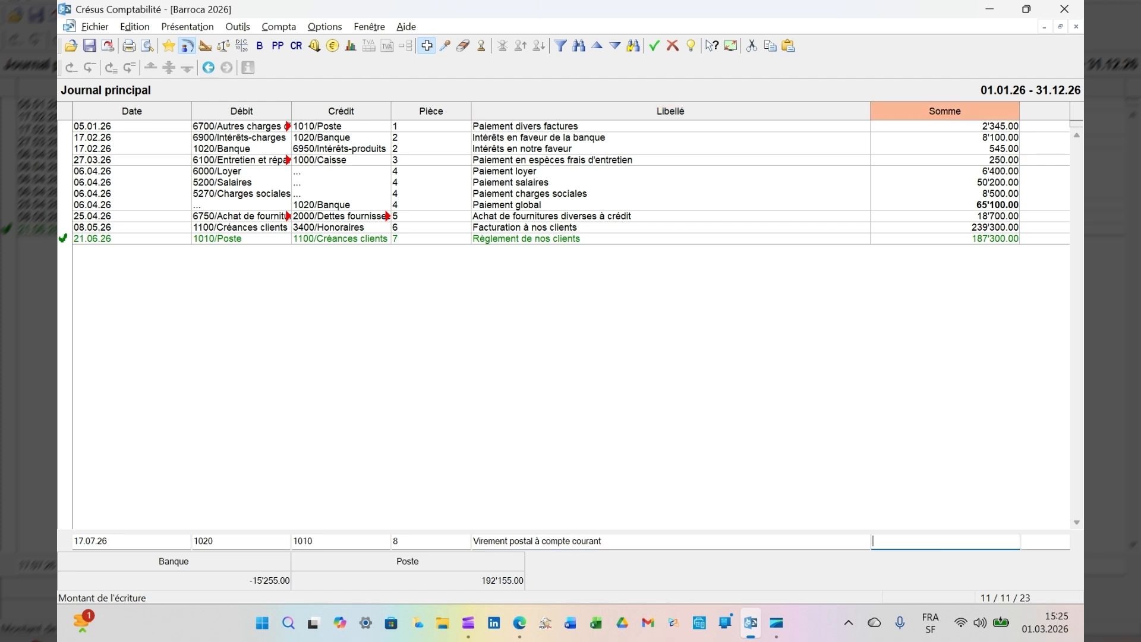
pyautogui.write('180000')
pyautogui.press('Return')
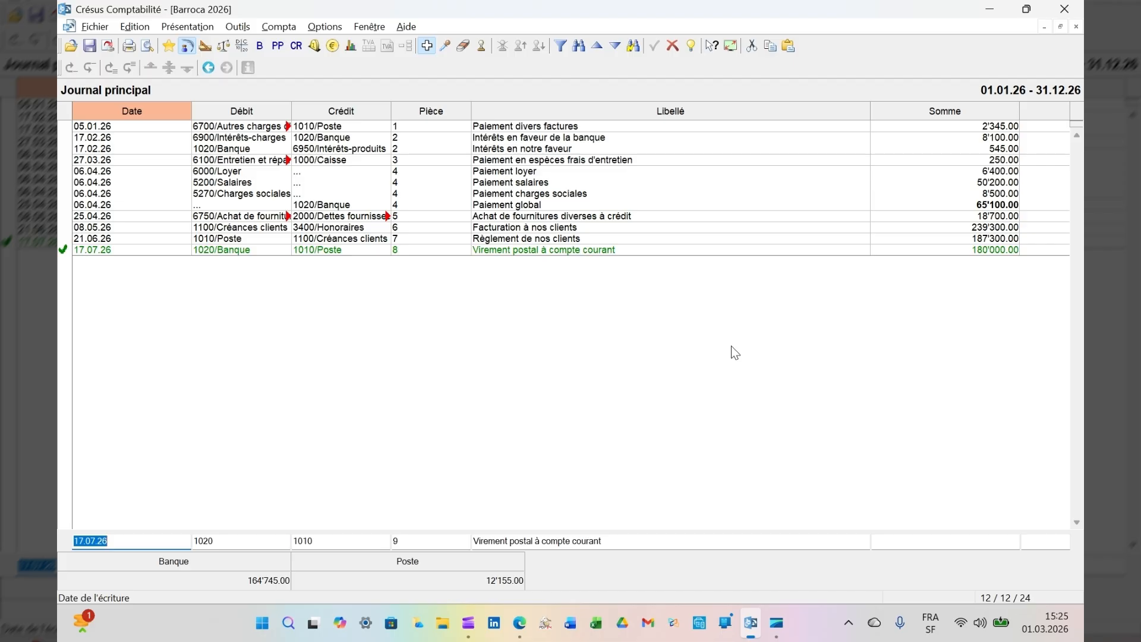
# Start a journal entry dated 25.07.26 that debits account 2000 and credits account 1020.
pyautogui.write('25.07.')
pyautogui.press('Tab')
pyautogui.write('20')
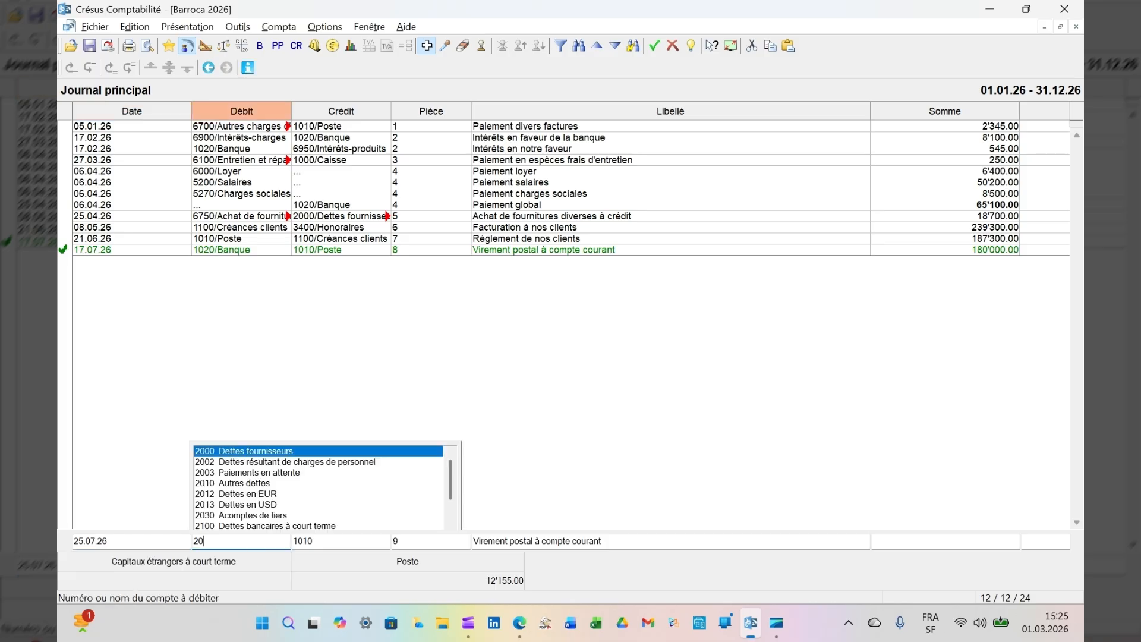
pyautogui.press('Tab')
pyautogui.write('1020')
pyautogui.press('Tab')
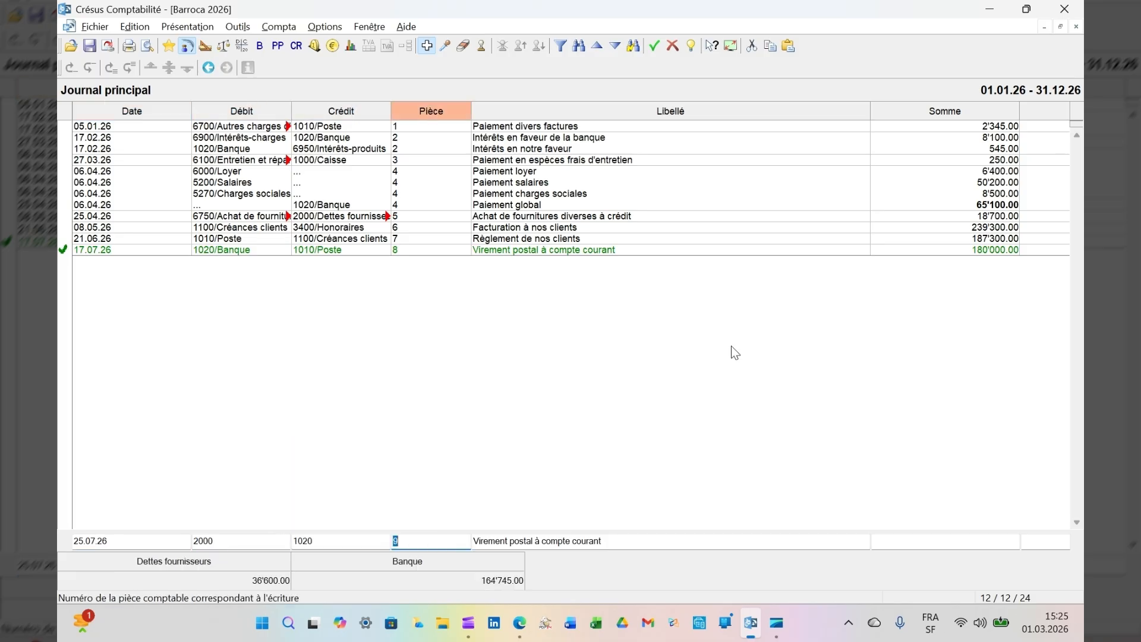
# Label the 25.07.26 entry "Règlements à nos fournisseurs" and record it with an amount of 16'300.
pyautogui.press('Tab')
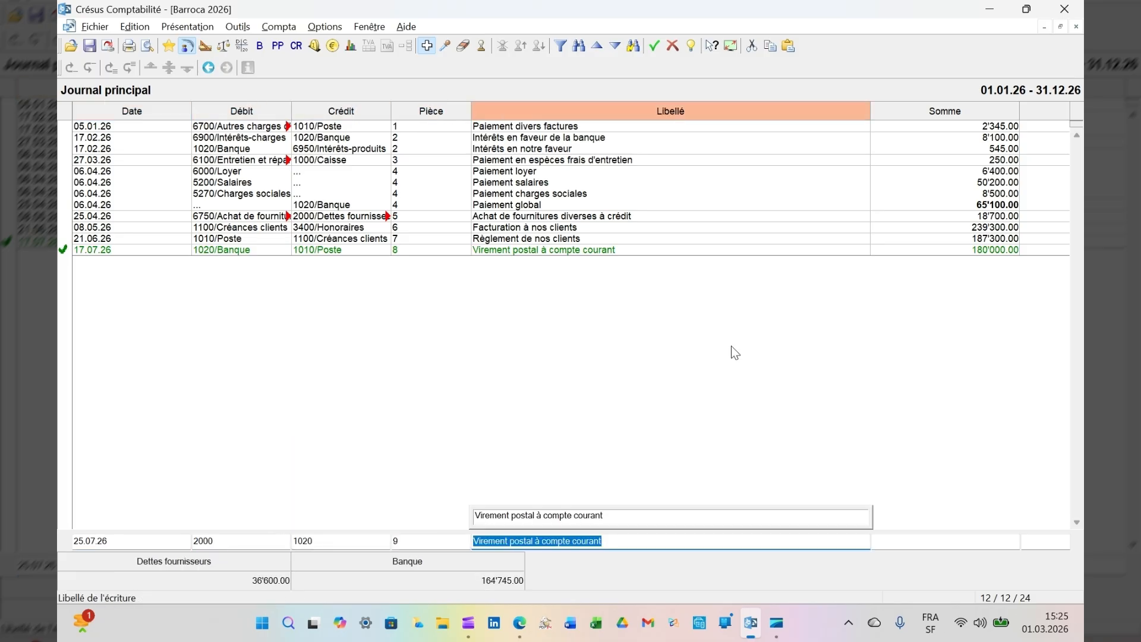
pyautogui.write('Rè')
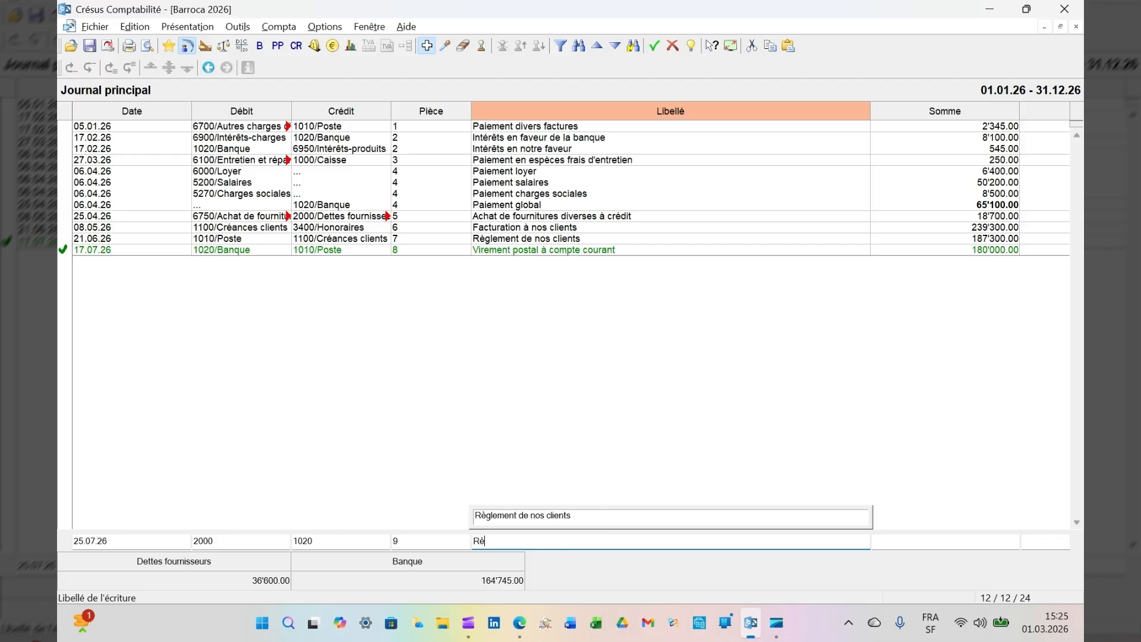
pyautogui.write('glements')
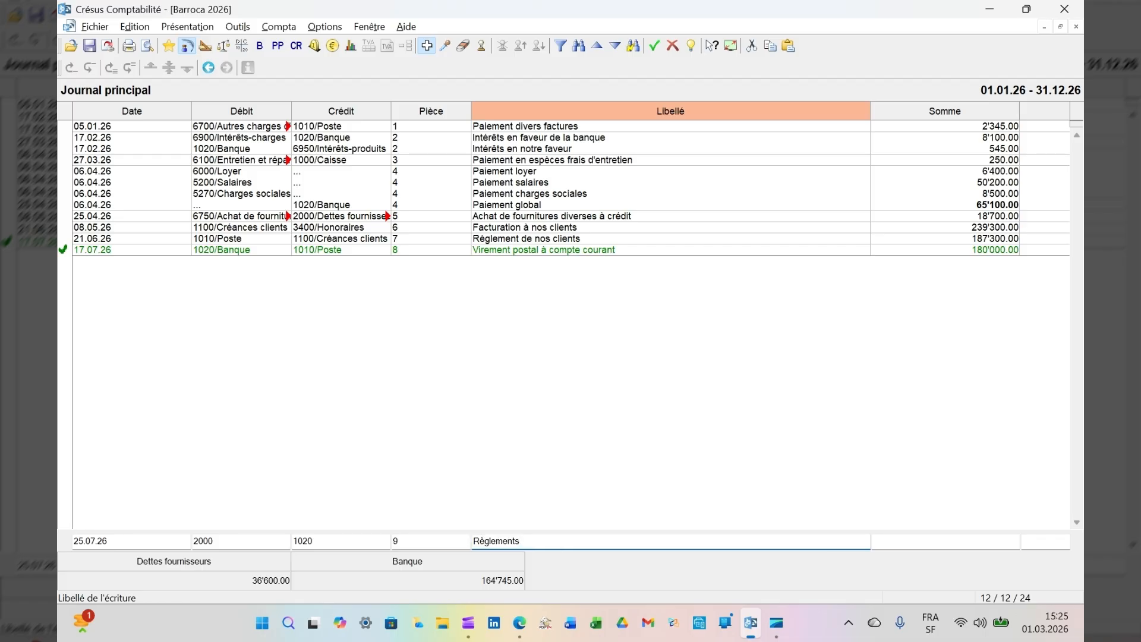
pyautogui.write(' à nos fournisseurs')
pyautogui.press('Tab')
pyautogui.write('16300')
pyautogui.press('Return')
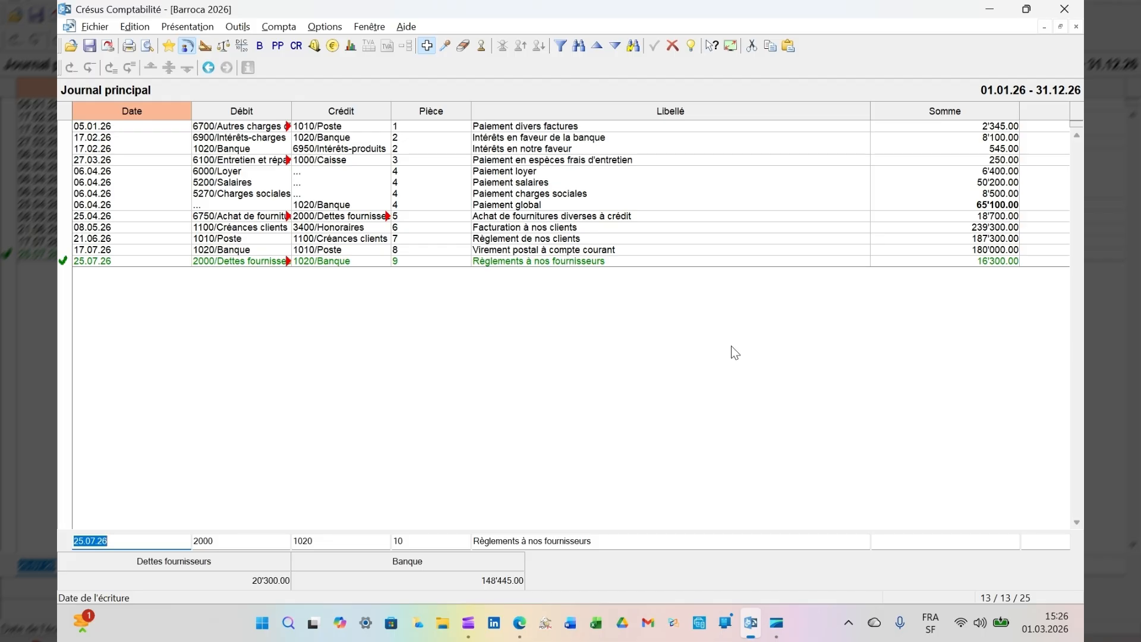
# Start a journal entry dated 08.08.26 that debits account 1500 and credits account 1020.
pyautogui.write('08.')
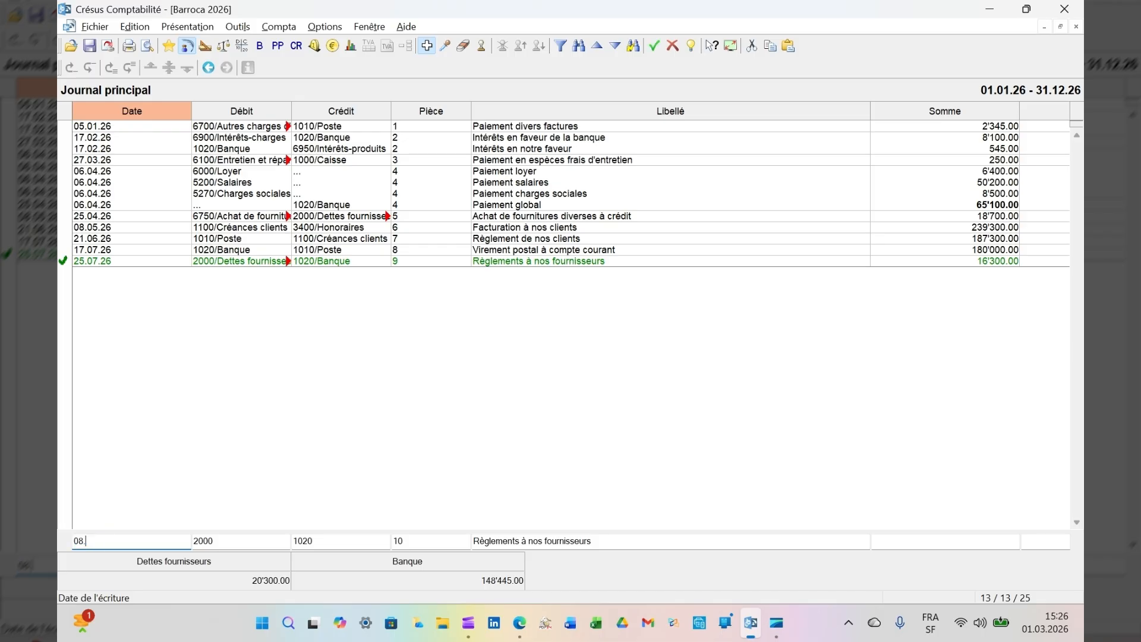
pyautogui.write('08.')
pyautogui.press('Tab')
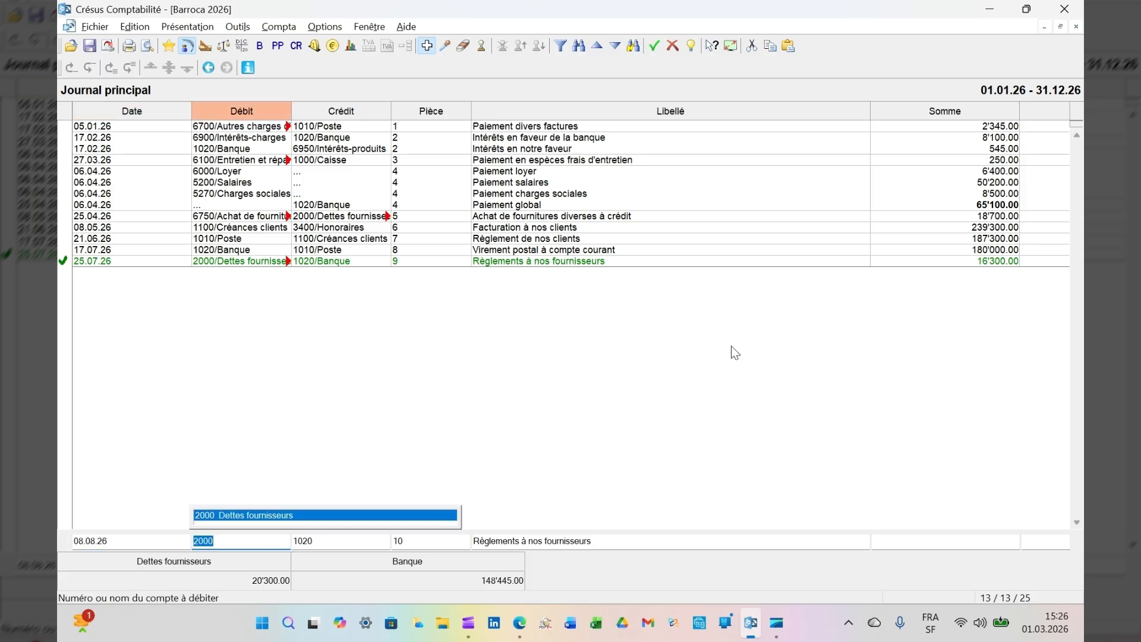
pyautogui.write('15')
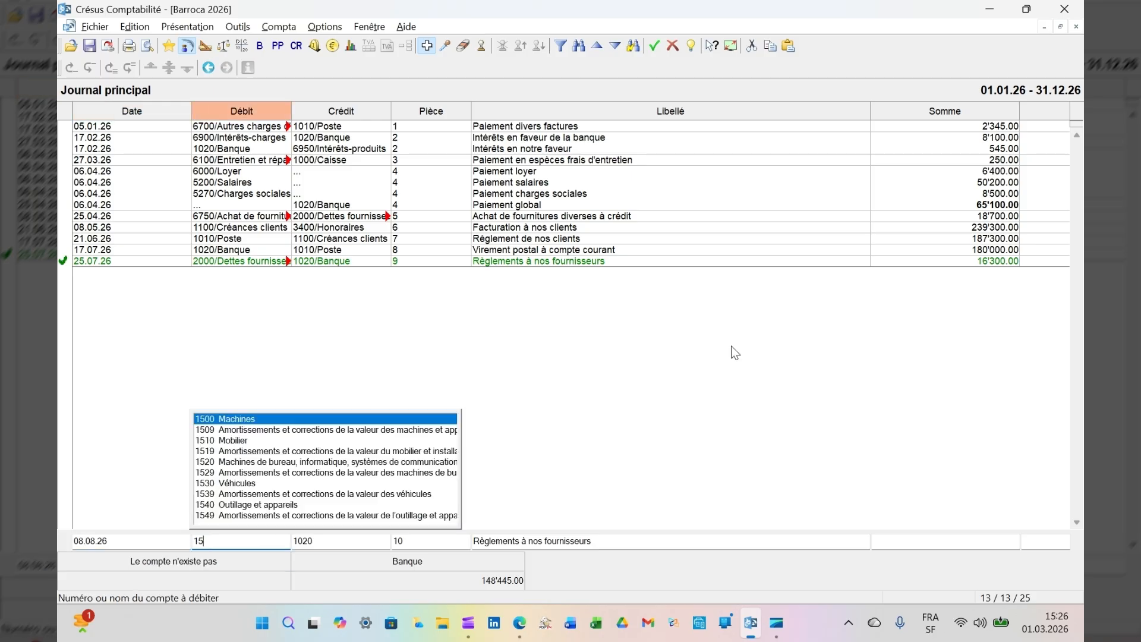
pyautogui.write('00')
pyautogui.press('Tab')
pyautogui.write('10')
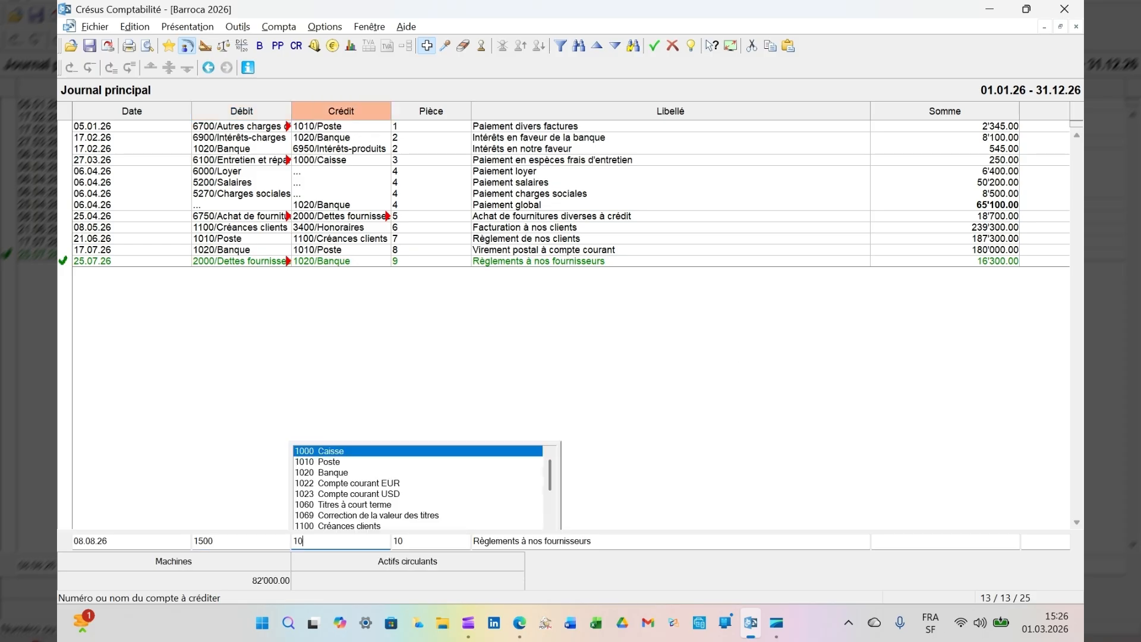
pyautogui.write('20')
pyautogui.press('Tab')
# Label the 08.08.26 entry "Achat machine" and record it with an amount of 80'000.
pyautogui.press('Tab')
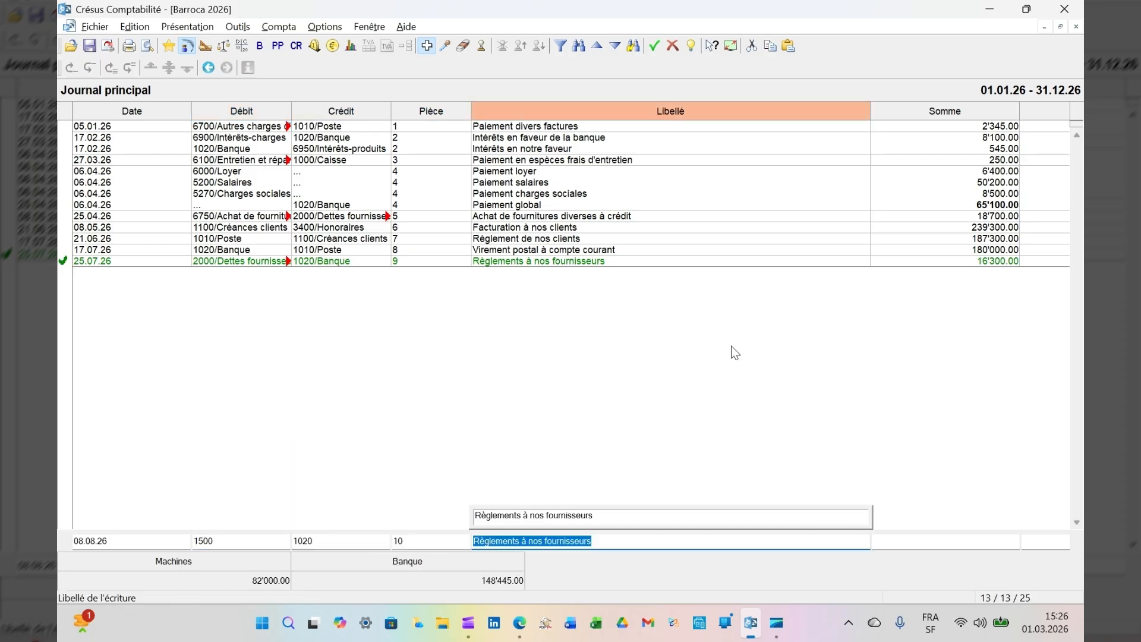
pyautogui.write('Ac')
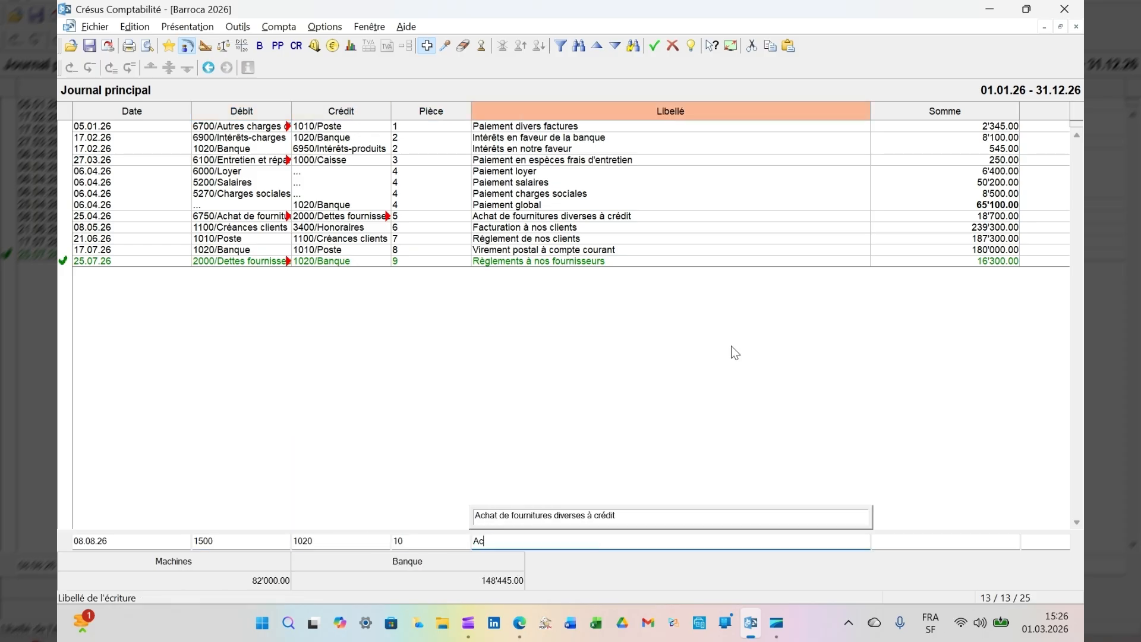
pyautogui.write('hat machine')
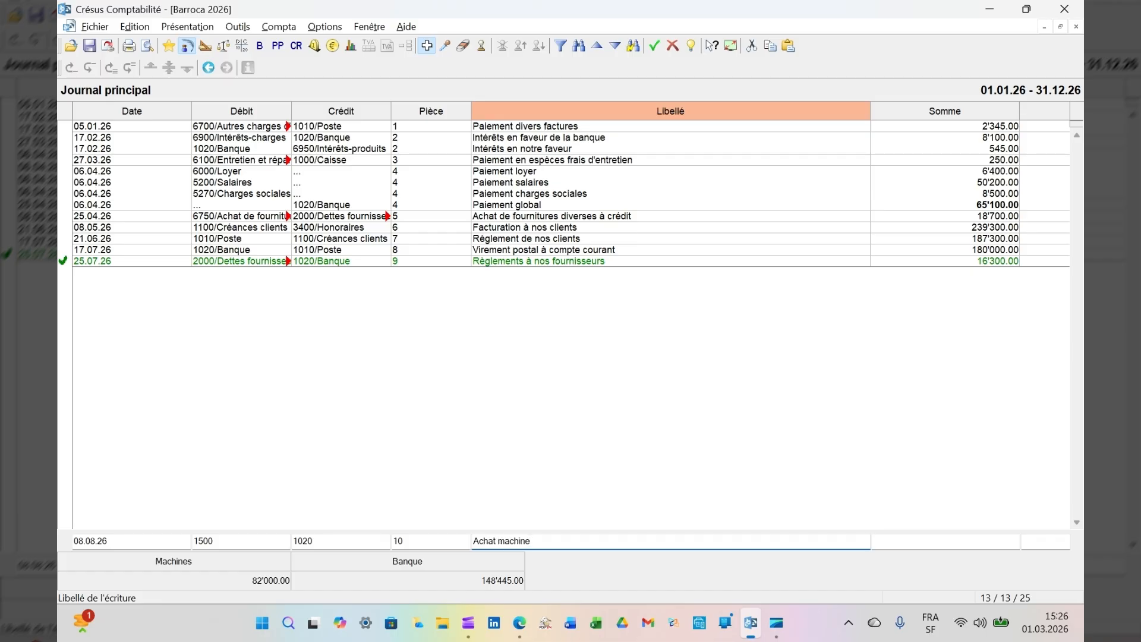
pyautogui.press('Tab')
pyautogui.write("80'000")
pyautogui.press('Return')
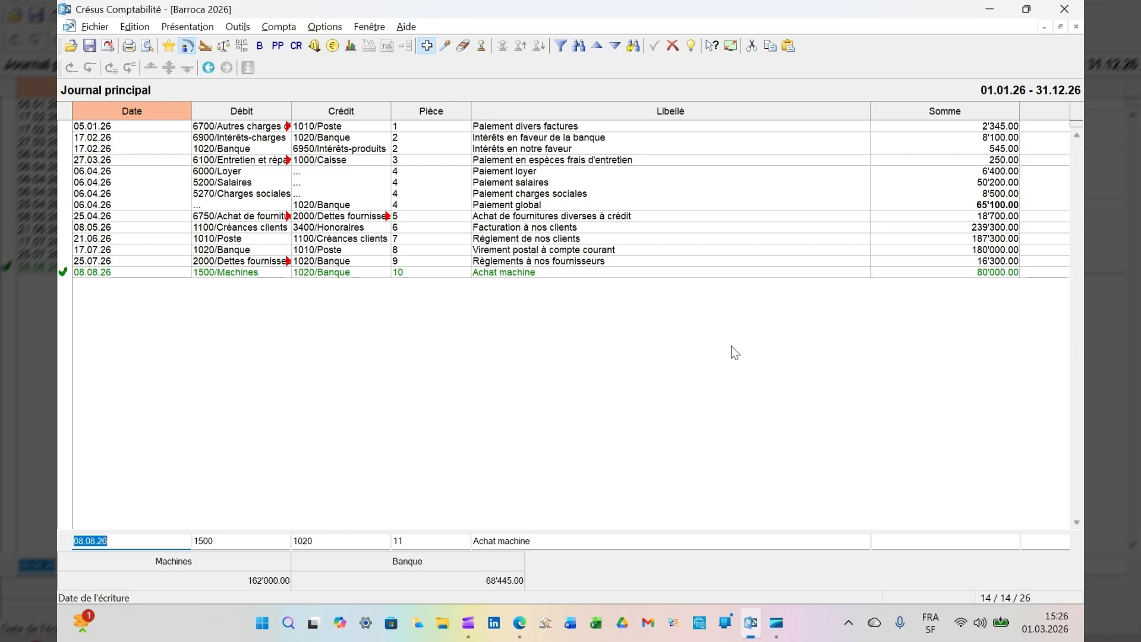
# Start a multiple entry dated 18.09.26 with the debit side left as "..." and account 1010 credited.
pyautogui.write('18.09.')
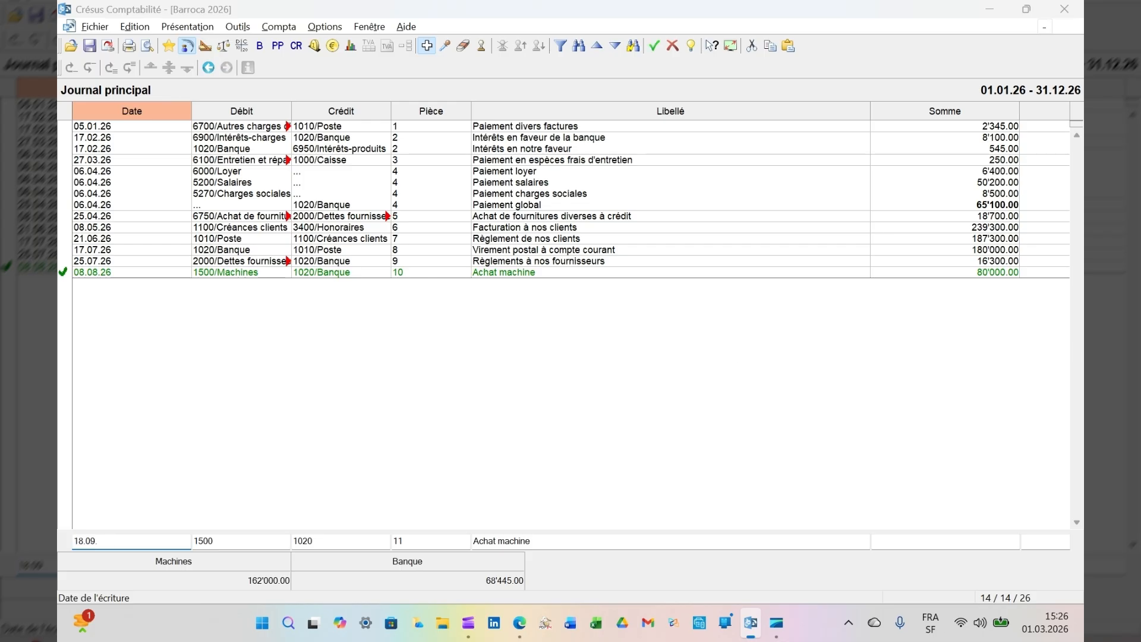
pyautogui.press('Tab')
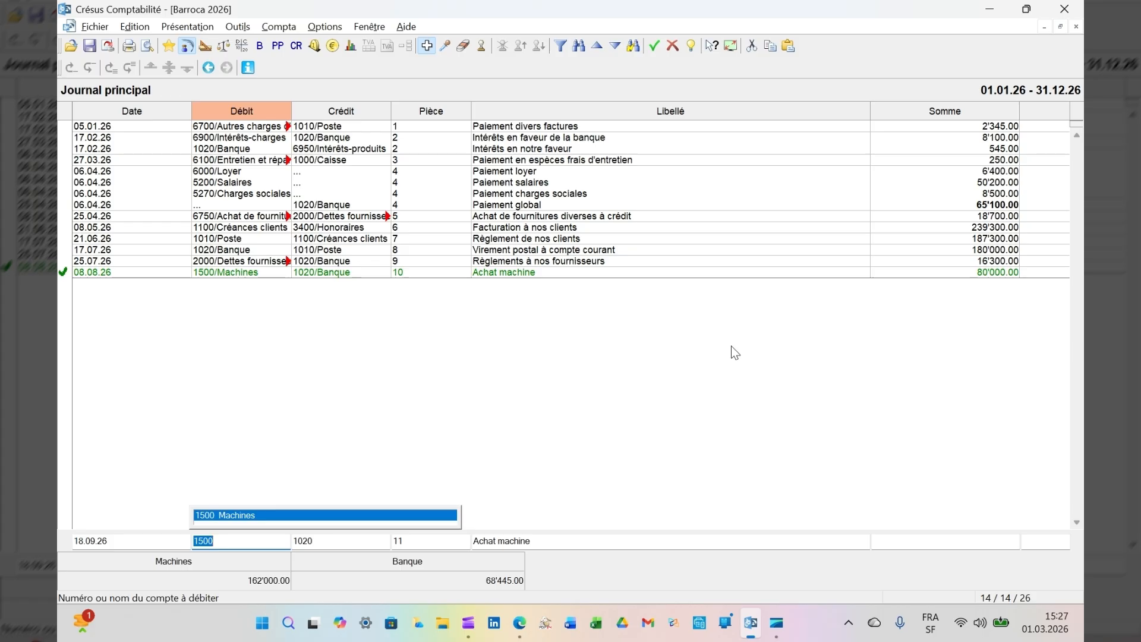
pyautogui.press('BackSpace')
pyautogui.press('Tab')
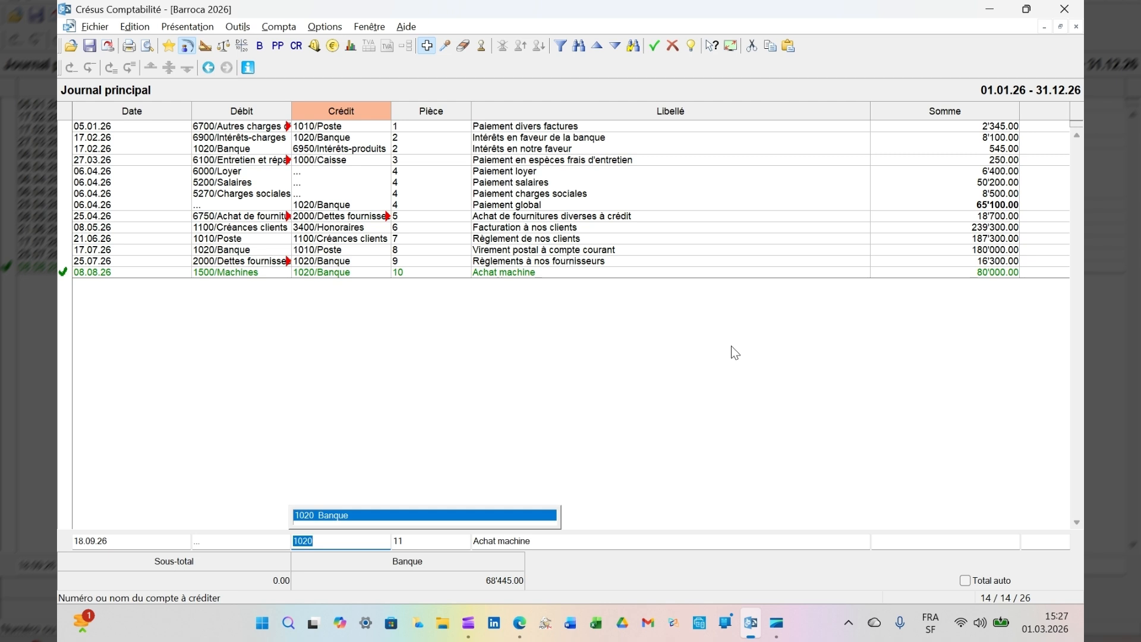
pyautogui.write('1010')
pyautogui.press('Tab')
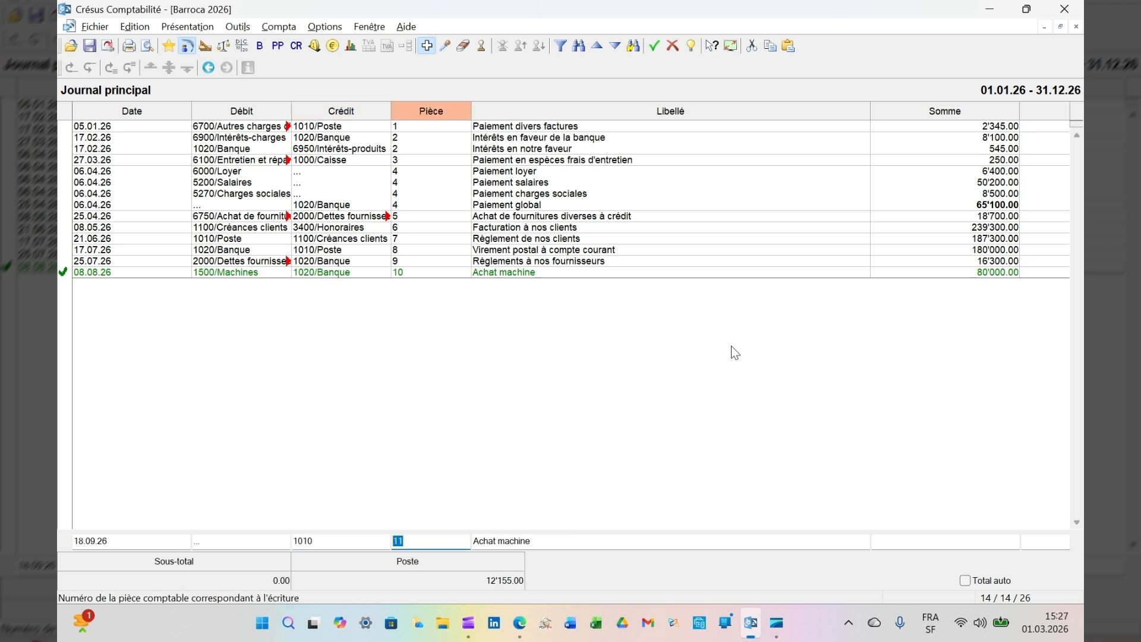
# Label the first 18.09.26 line "Prélèvement propriétaire POSTOMAT" and record it with an amount of 5'400.
pyautogui.press('Tab')
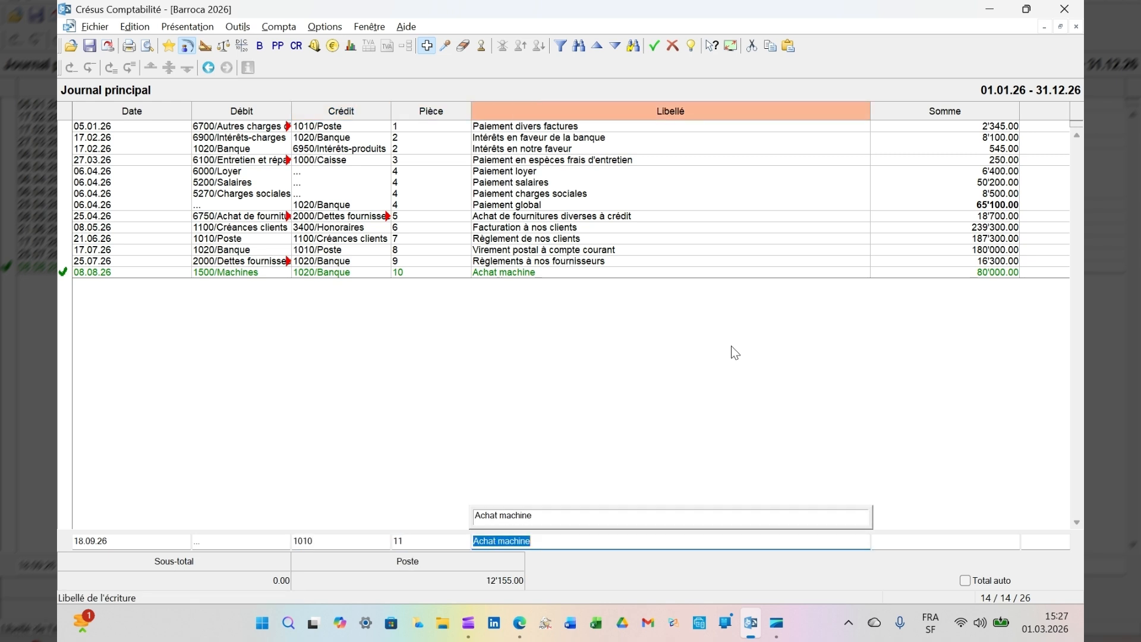
pyautogui.write('Prél')
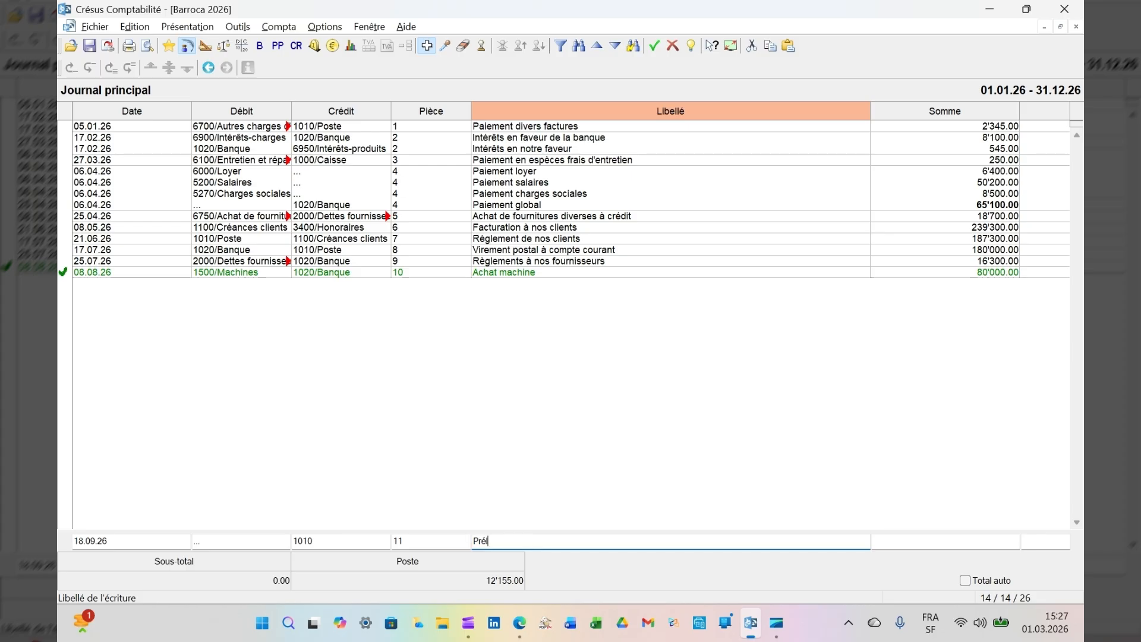
pyautogui.write('èvement propriétaire POST')
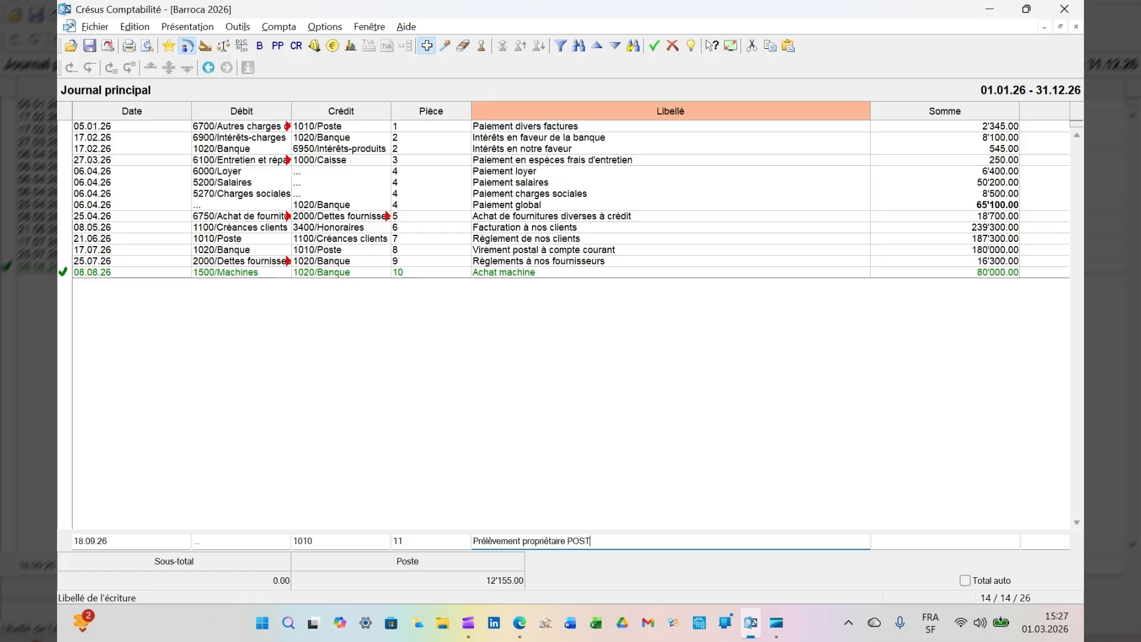
pyautogui.write('OMAT')
pyautogui.press('Tab')
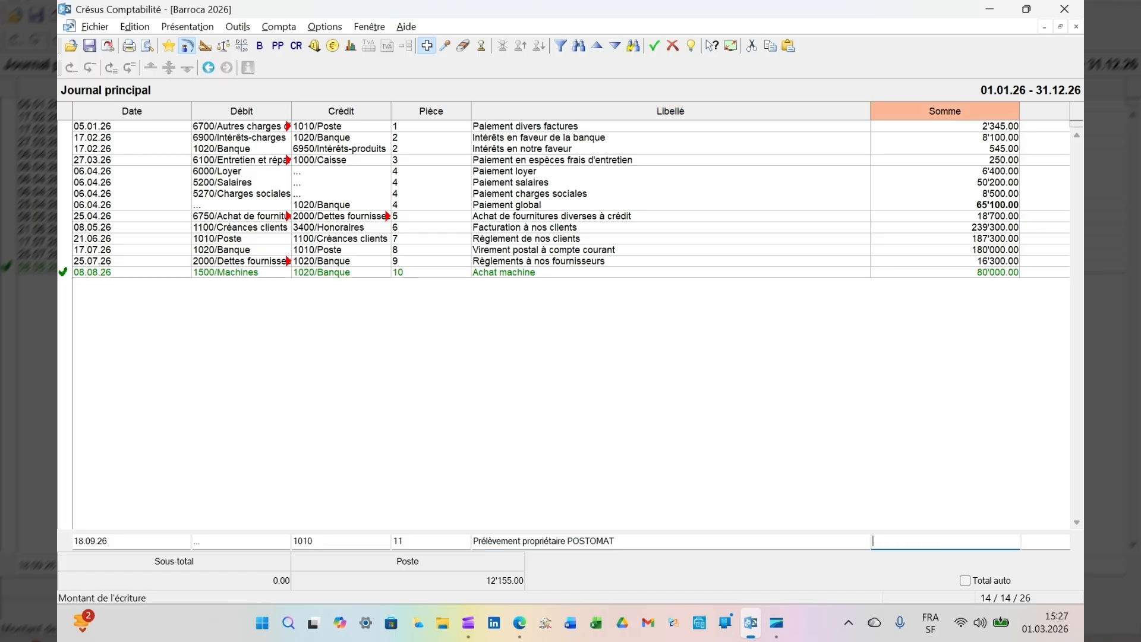
pyautogui.write('5400')
pyautogui.press('Return')
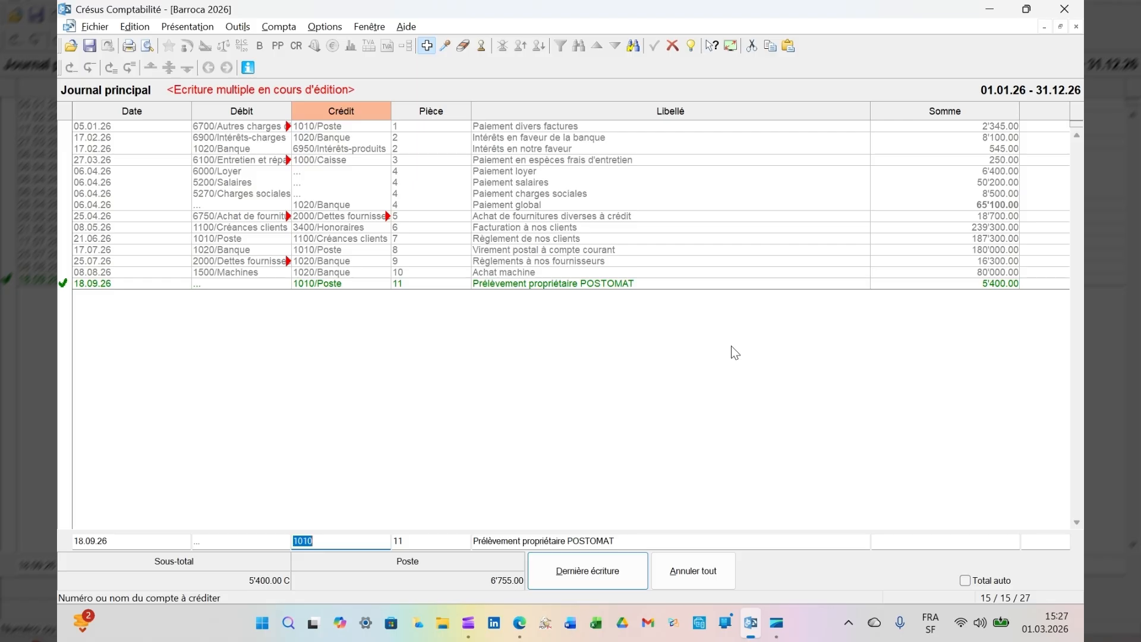
# Add a line to the multiple entry crediting account 1020, labelled "Prélèvement propriétaire AMEX", with an amount of 46'050.
pyautogui.press('Tab')
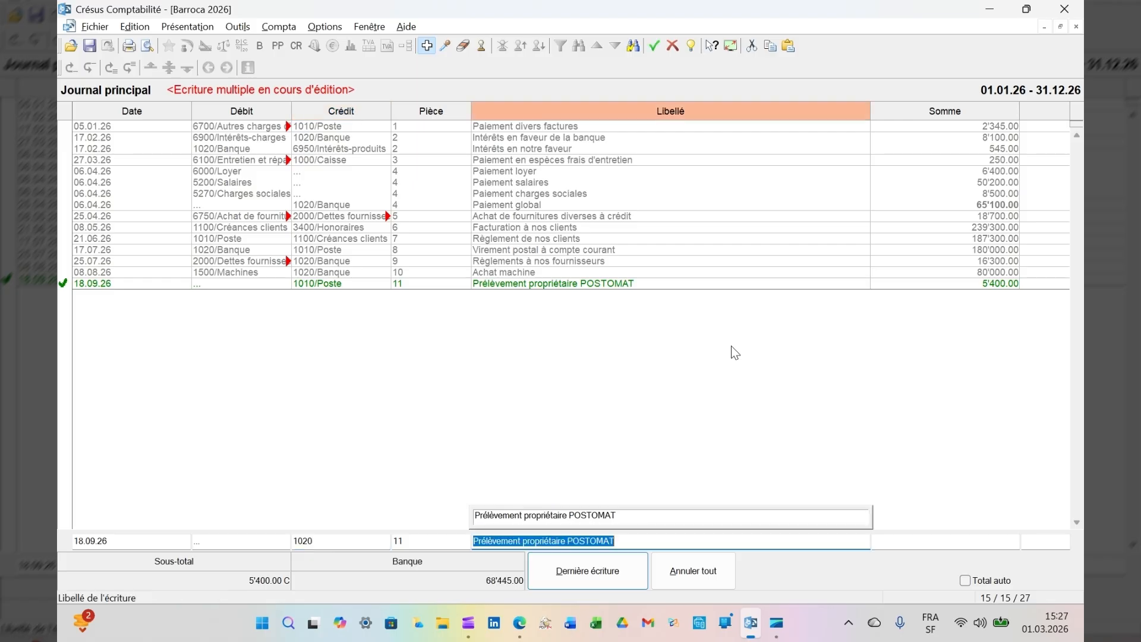
pyautogui.press('BackSpace')
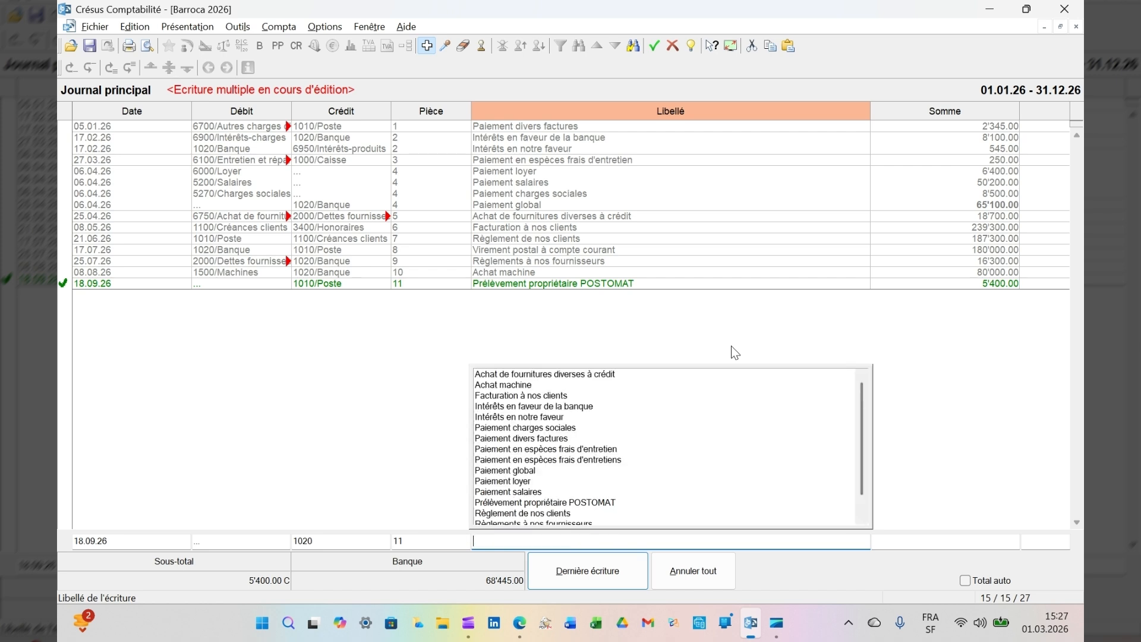
pyautogui.click(594, 502)
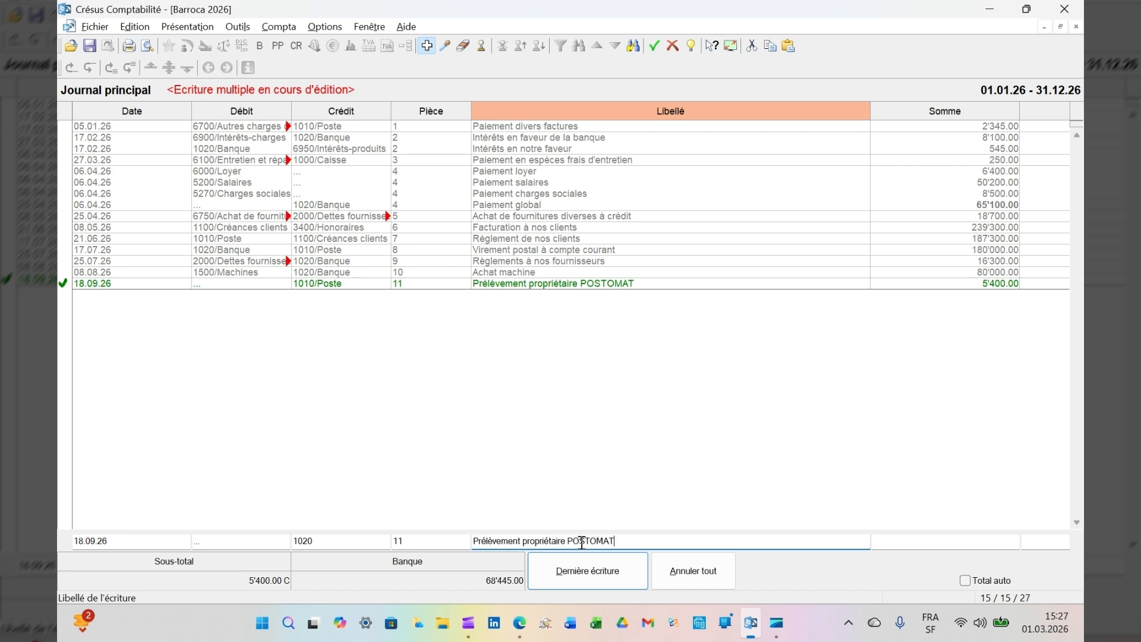
pyautogui.doubleClick(581, 541)
pyautogui.press('BackSpace')
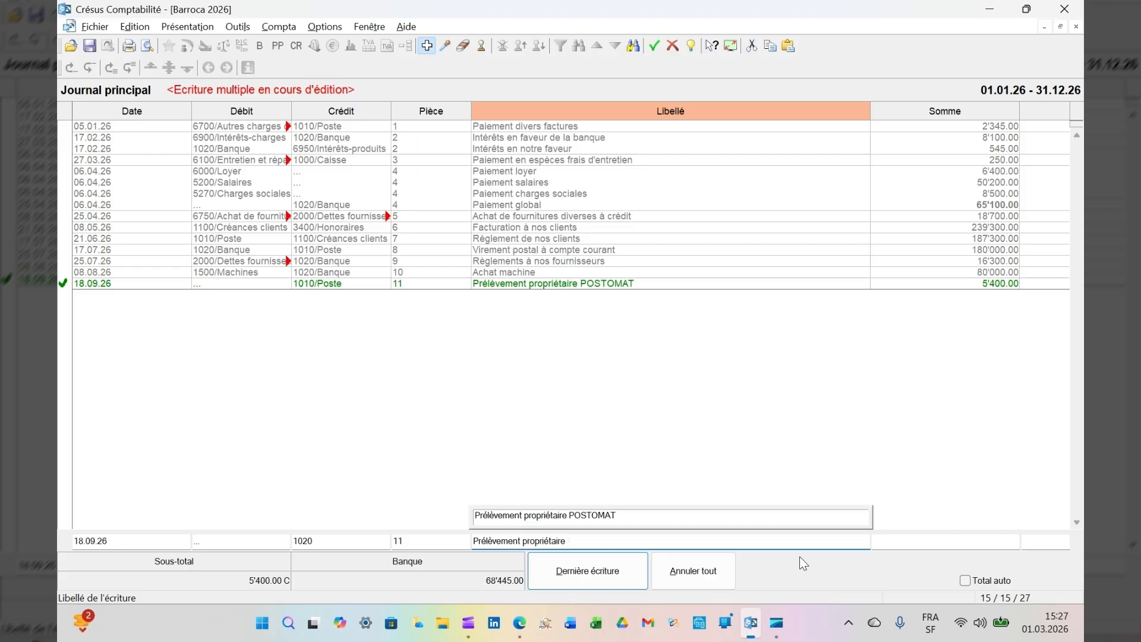
pyautogui.write('AMEX')
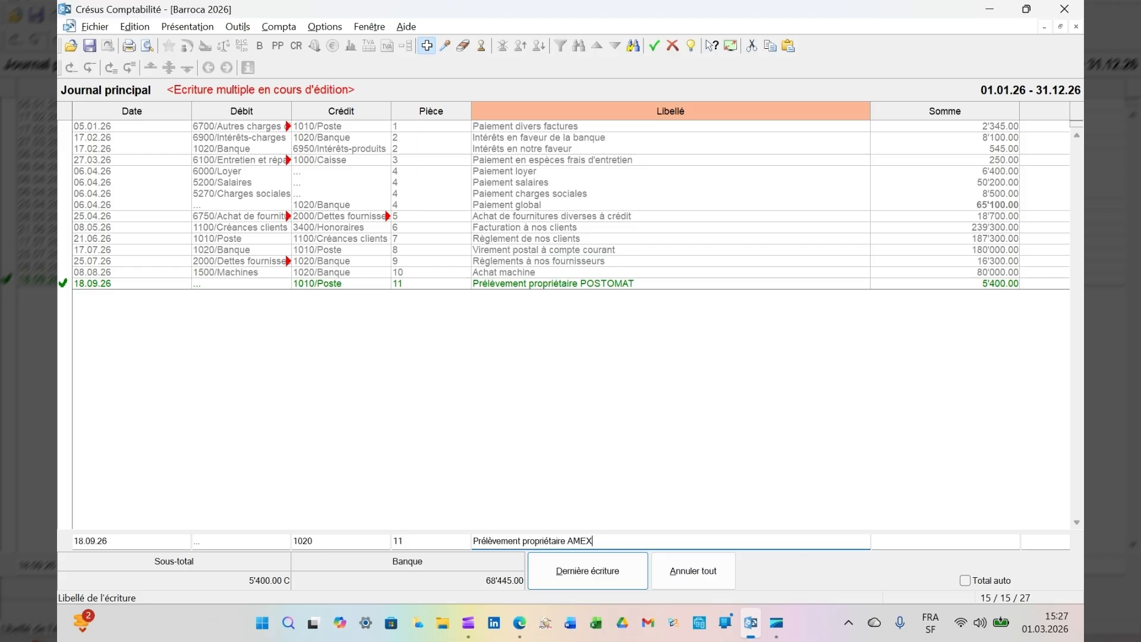
pyautogui.press('Tab')
pyautogui.write('46050')
pyautogui.press('Return')
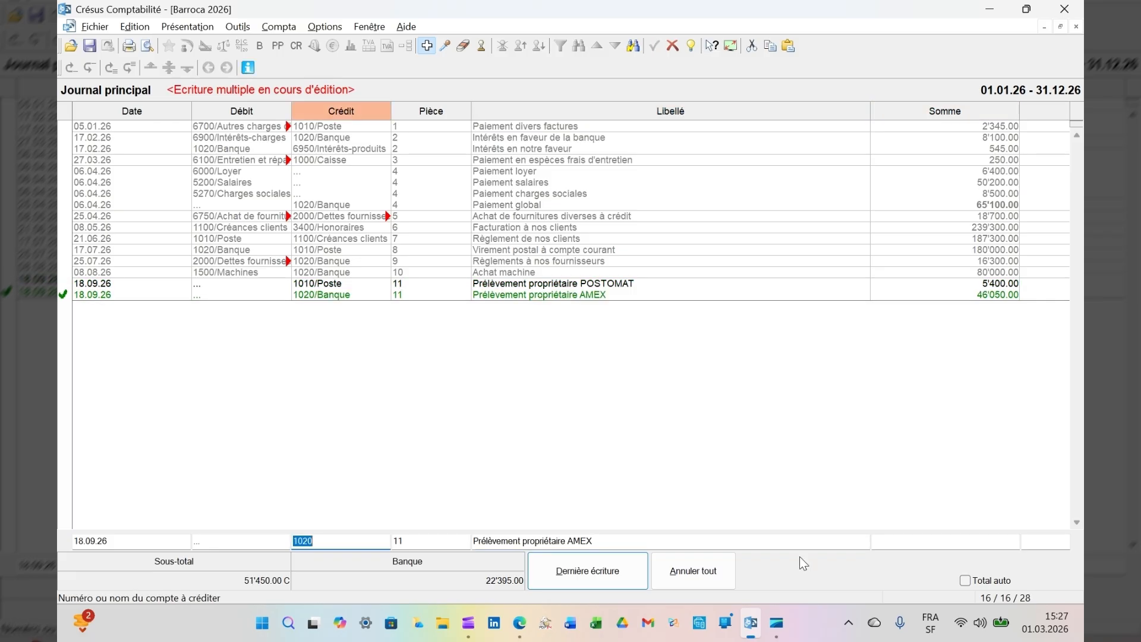
# Add a line to the multiple entry crediting account 1000, labelled "Prélèvement propriétaire espèces", with an amount of 2'000.
pyautogui.write('1')
pyautogui.press('Return')
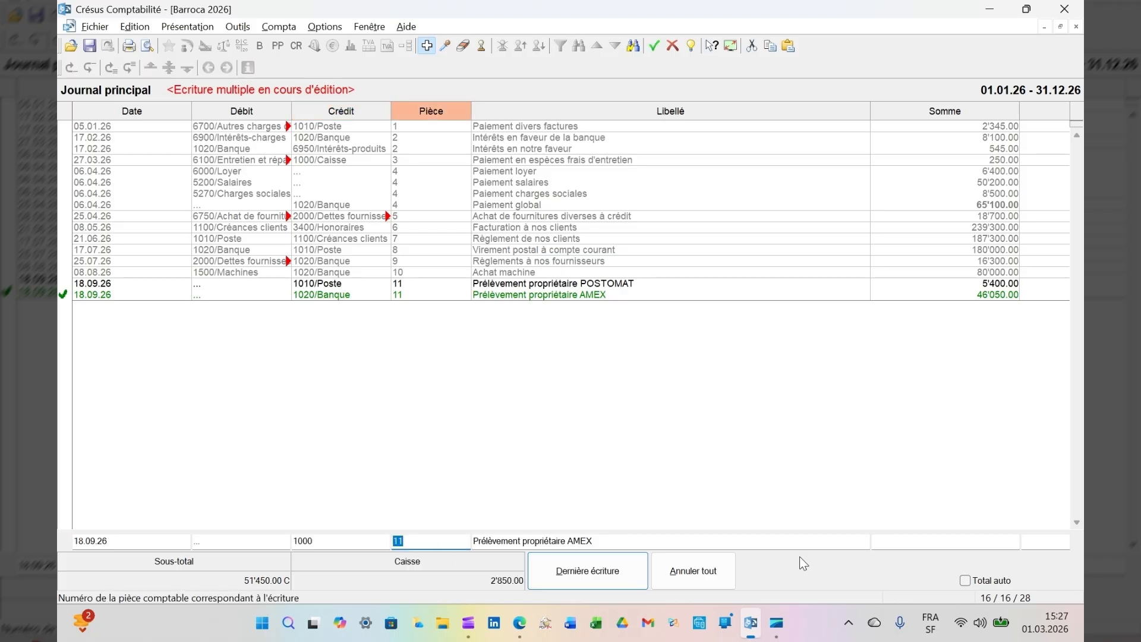
pyautogui.press('Return')
pyautogui.doubleClick(586, 540)
pyautogui.write('esp')
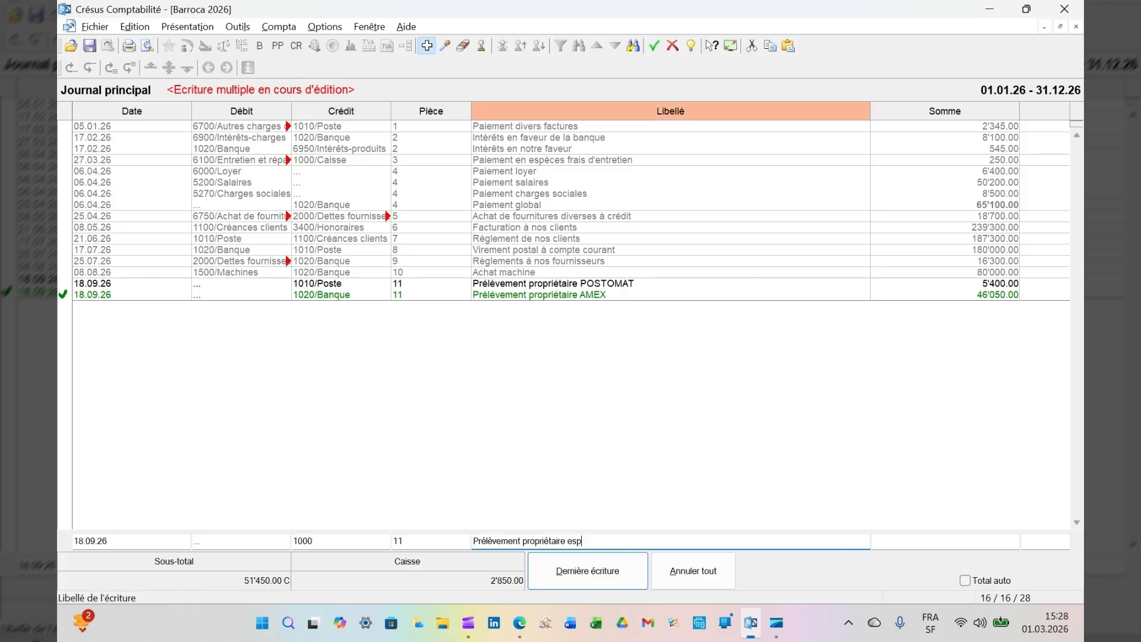
pyautogui.write('èces')
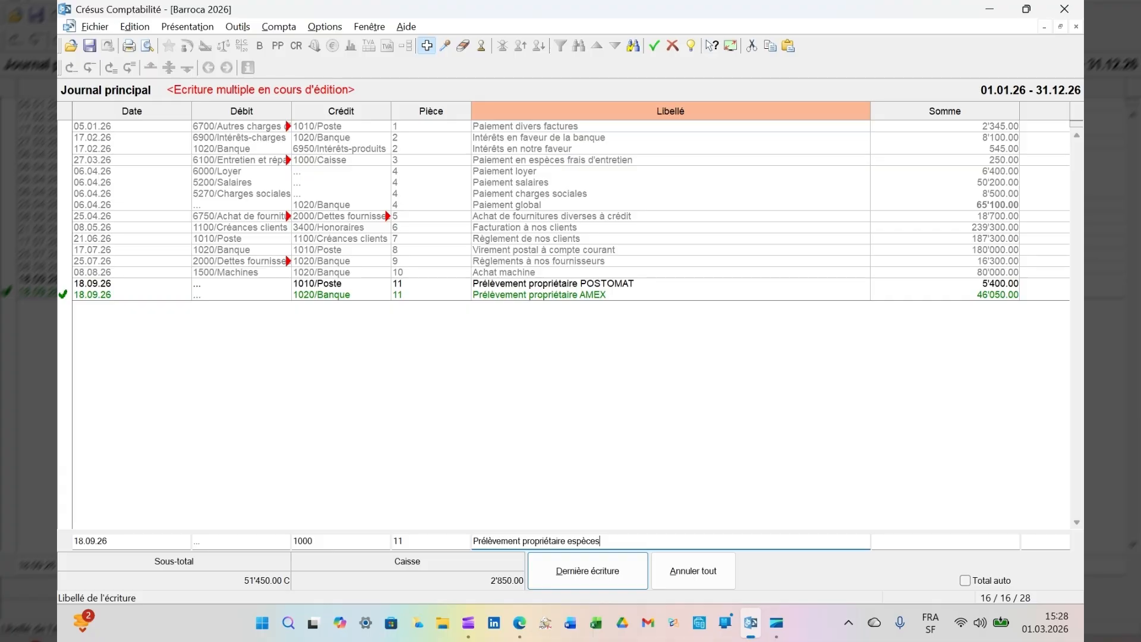
pyautogui.press('Return')
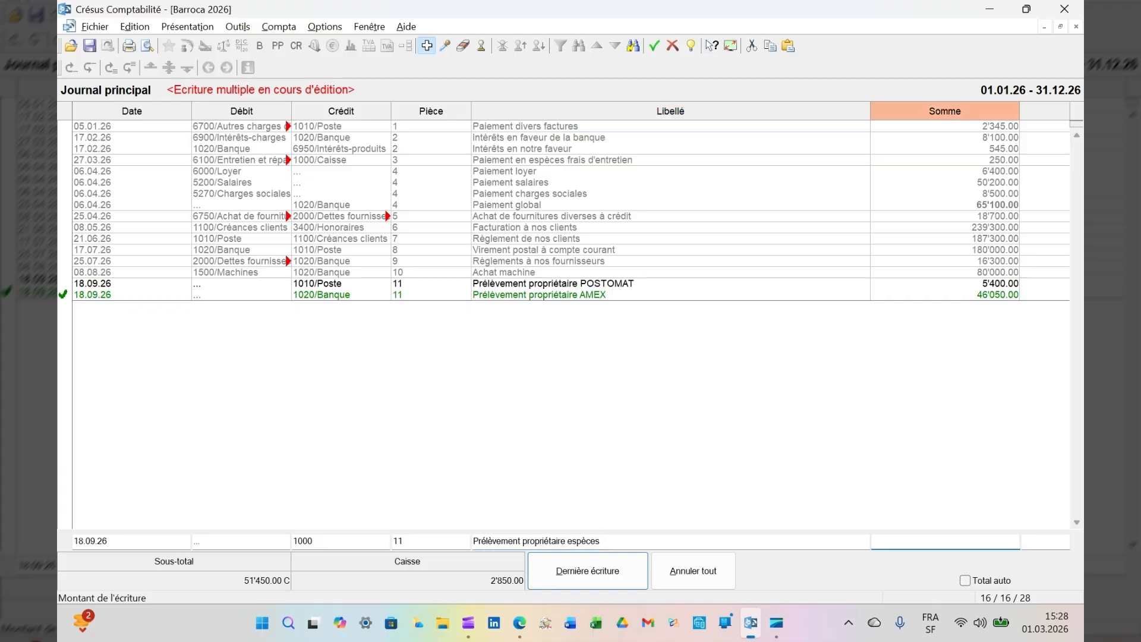
pyautogui.write('2000')
pyautogui.press('Return')
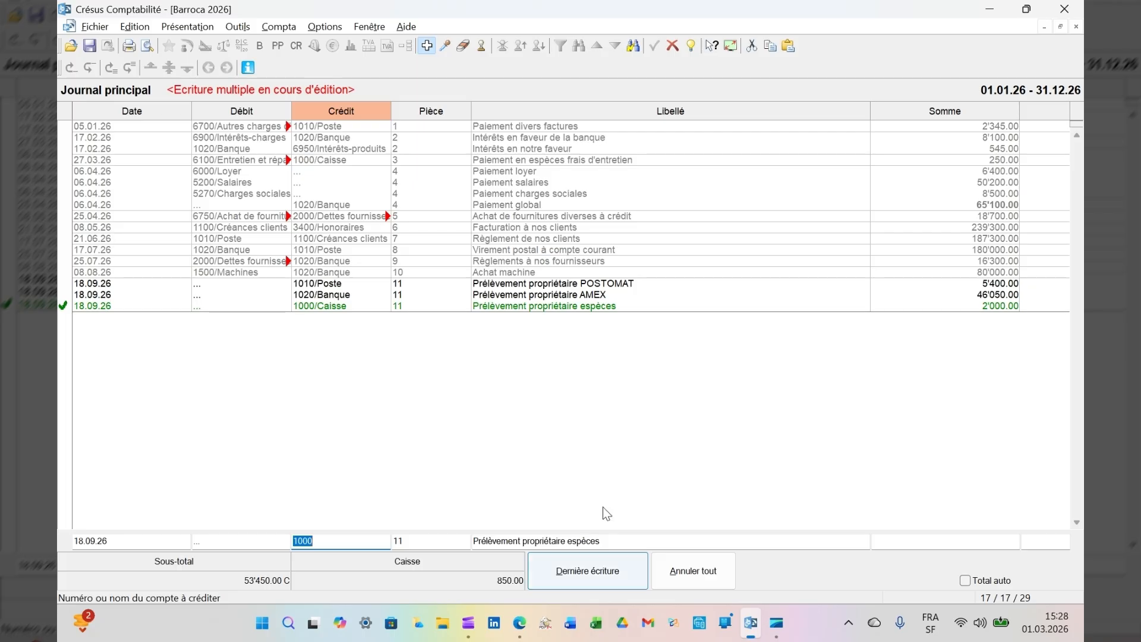
# Close the 18.09.26 multiple entry with a final line debiting account 2850, labelled "Prélèvement propriétaire global".
pyautogui.click(584, 574)
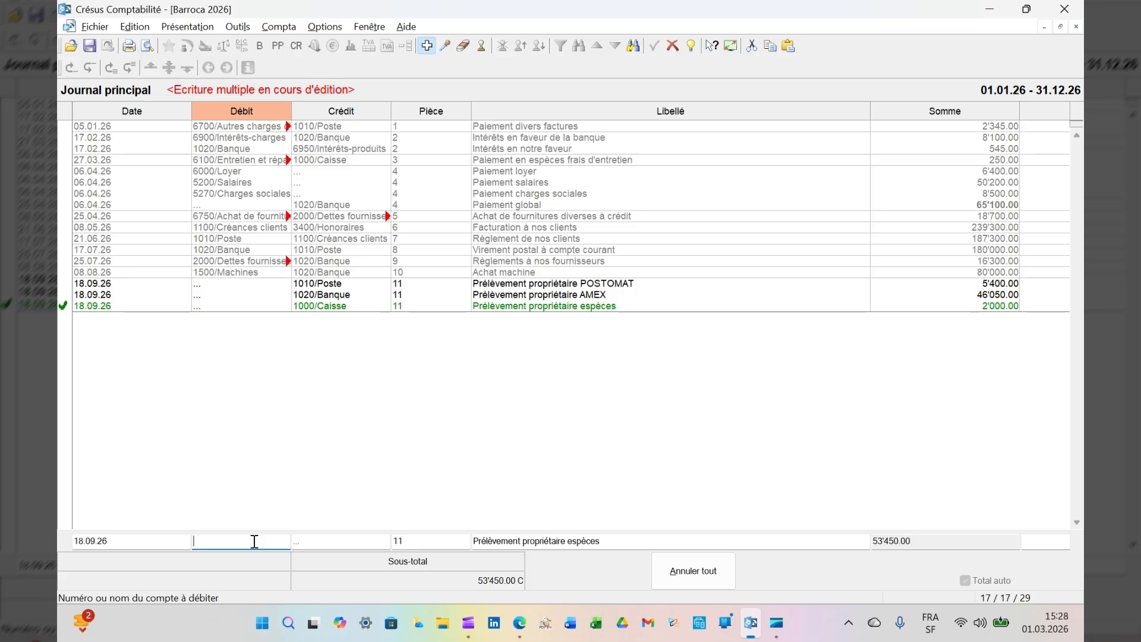
pyautogui.write('28')
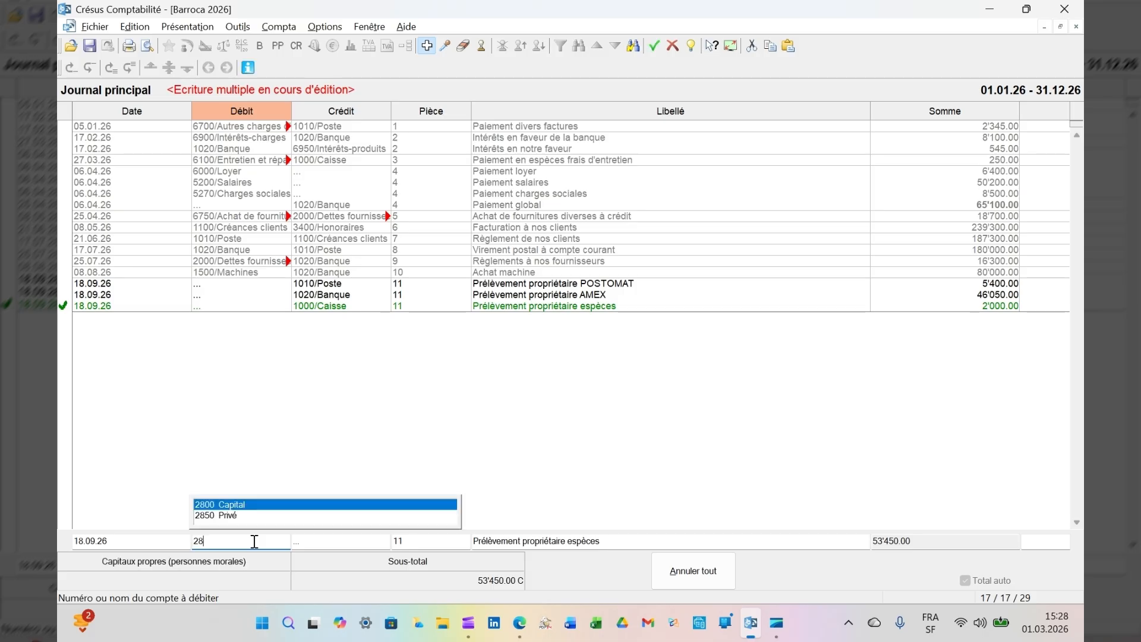
pyautogui.write('50')
pyautogui.press('Tab')
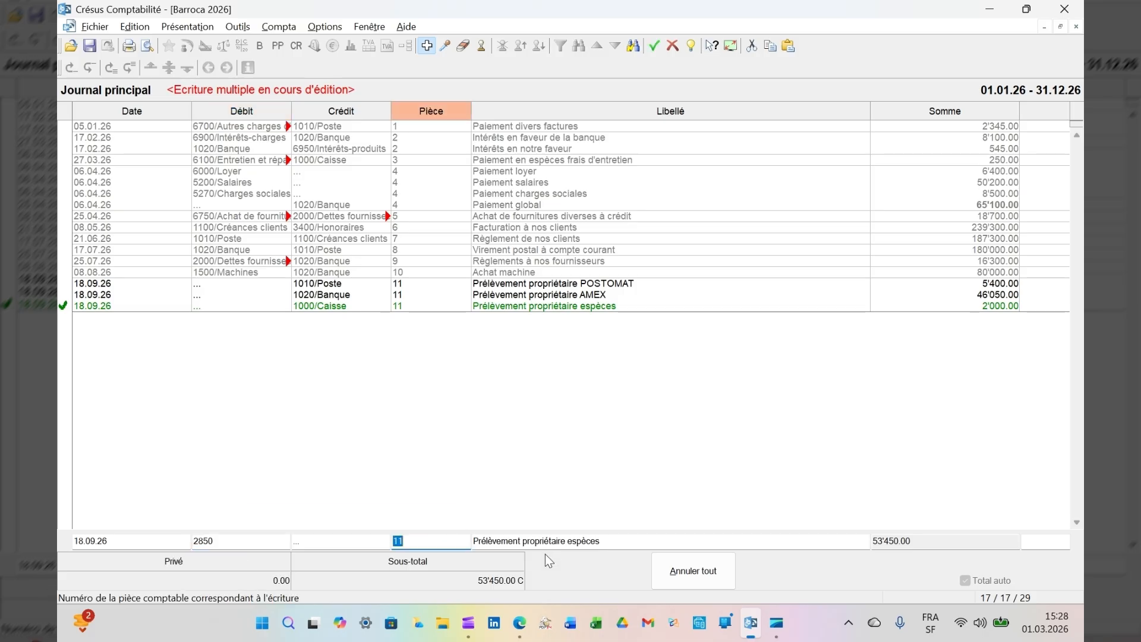
pyautogui.press('Tab')
pyautogui.write('glo')
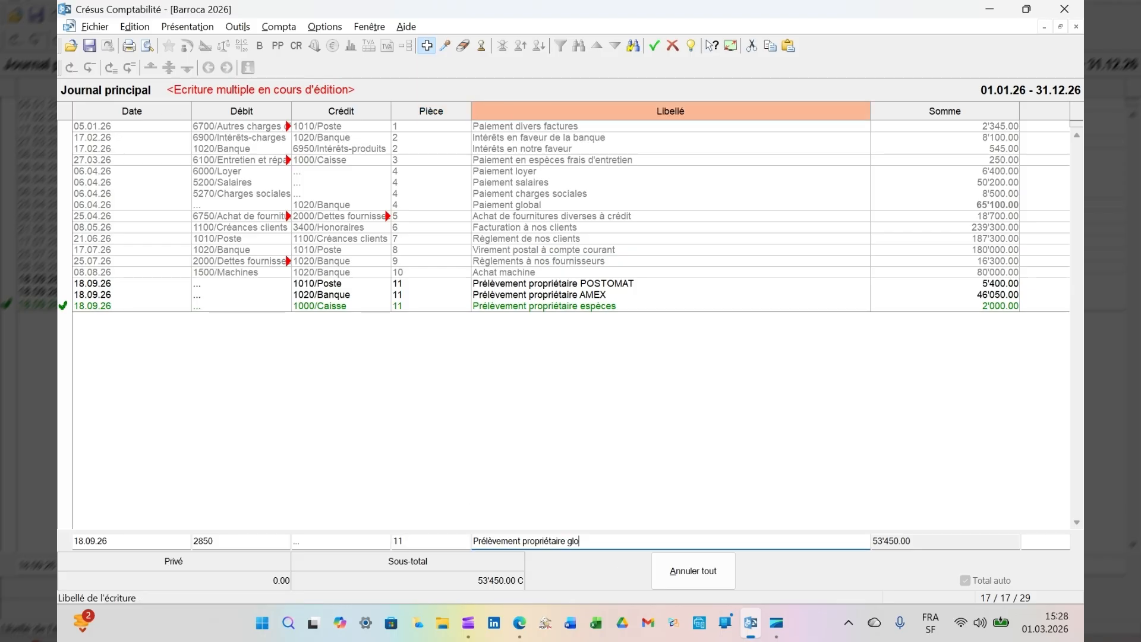
pyautogui.write('bal')
pyautogui.press('Tab')
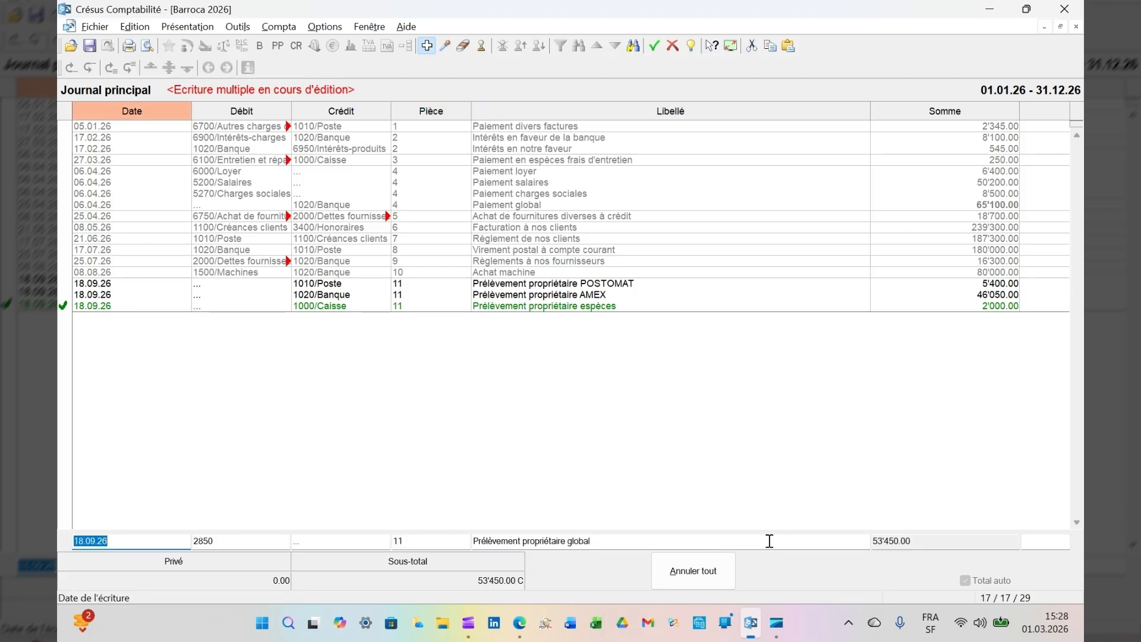
pyautogui.press('Return')
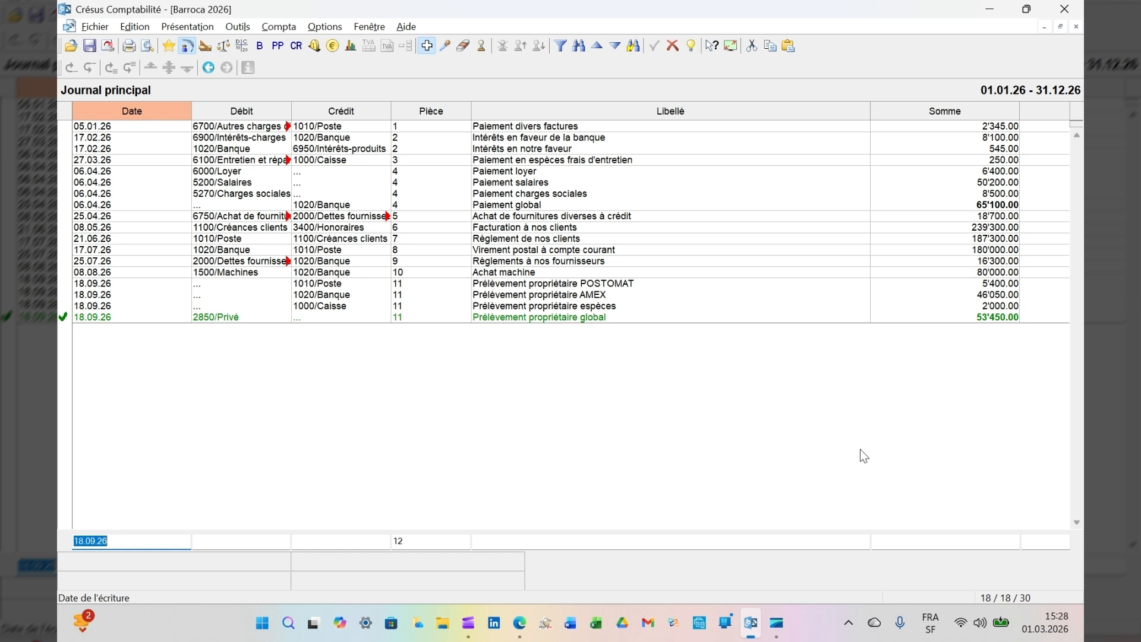
# Record an entry dated 04.10.26 debiting account 6200 and crediting 2010, labelled "Facture garagiste", with an amount of 6'500.
pyautogui.write('04.10')
pyautogui.press('Tab')
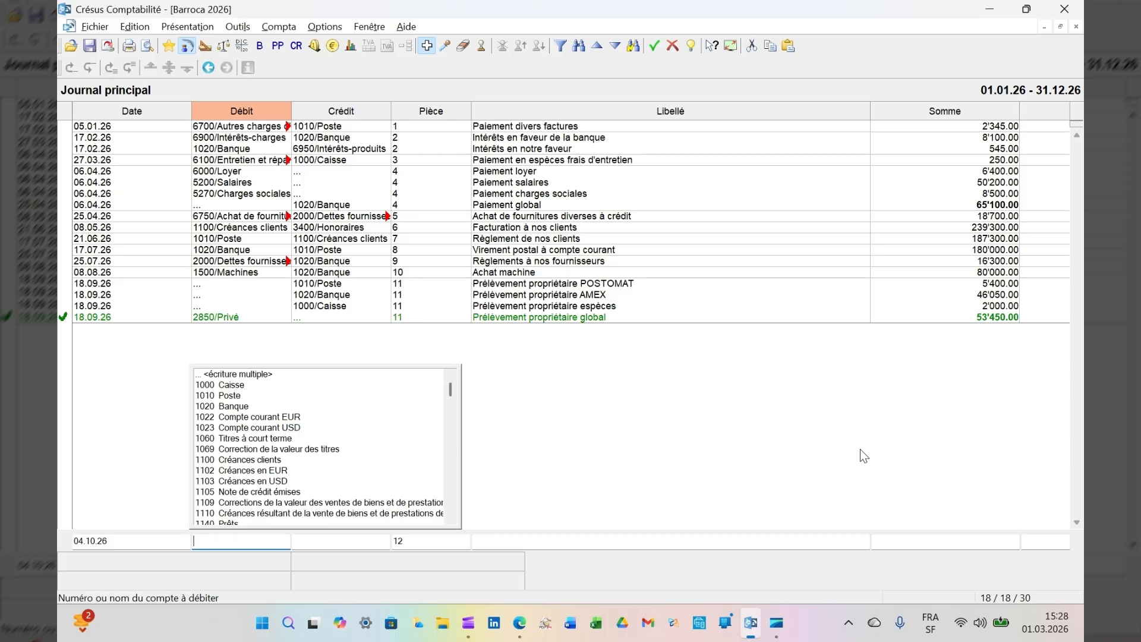
pyautogui.write('6200')
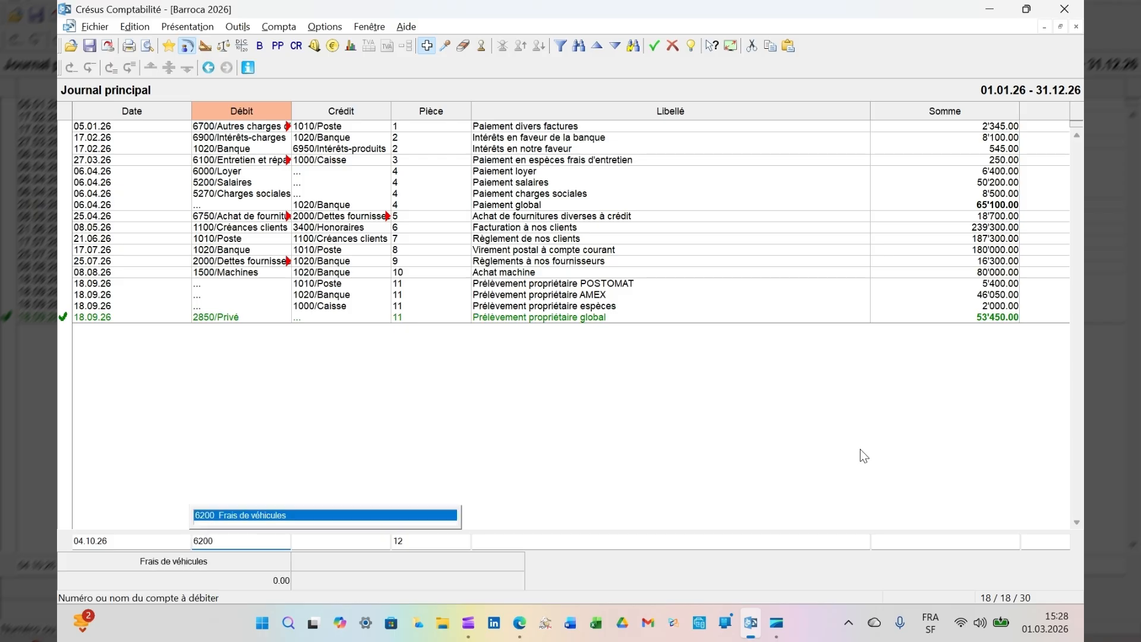
pyautogui.press('Tab')
pyautogui.write('2010')
pyautogui.press('Tab')
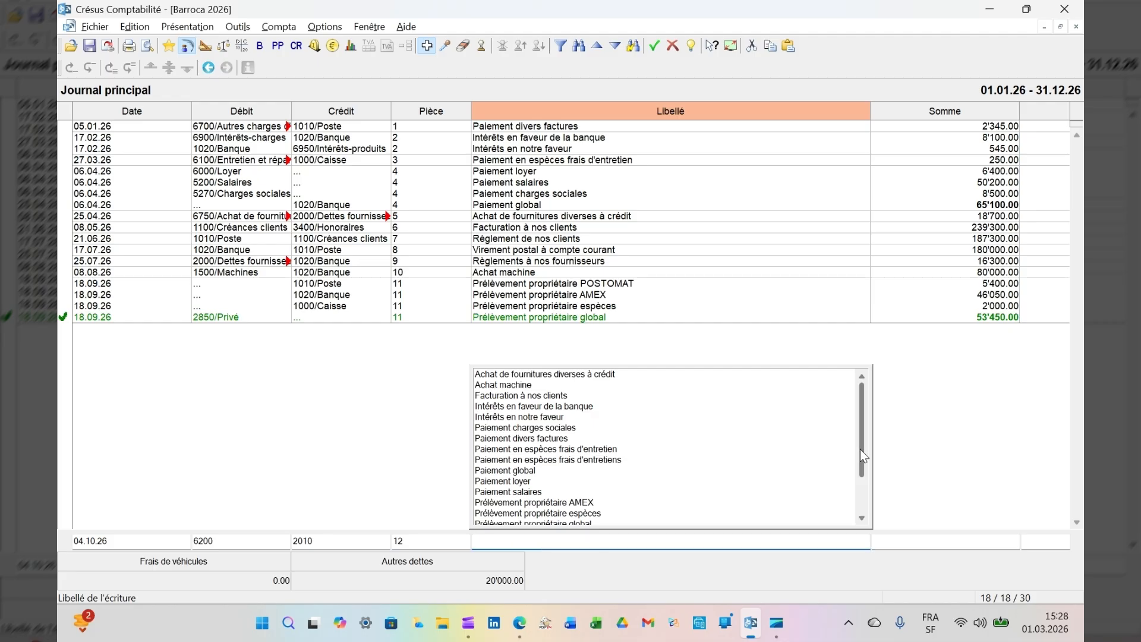
pyautogui.write('Facture g')
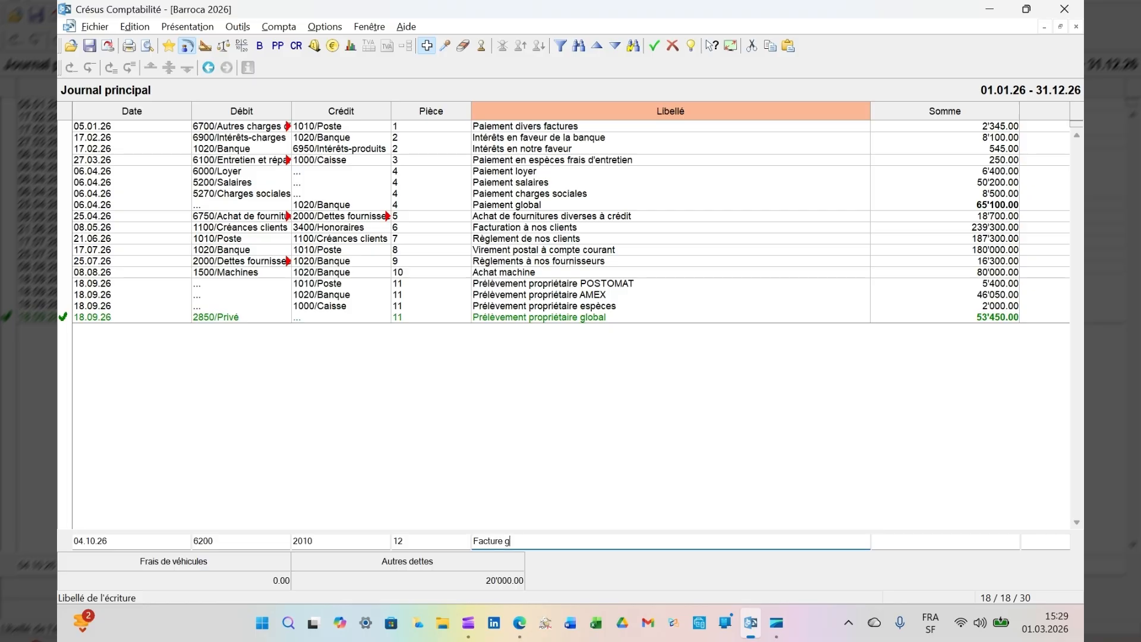
pyautogui.write('aragiste')
pyautogui.press('Tab')
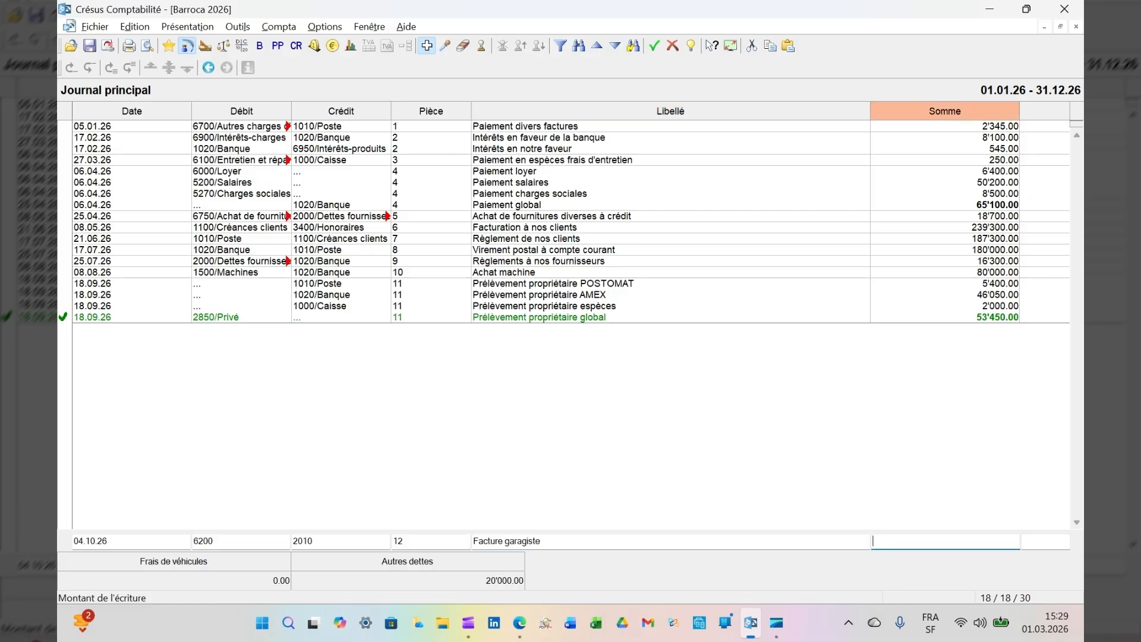
pyautogui.write('6500')
pyautogui.press('Return')
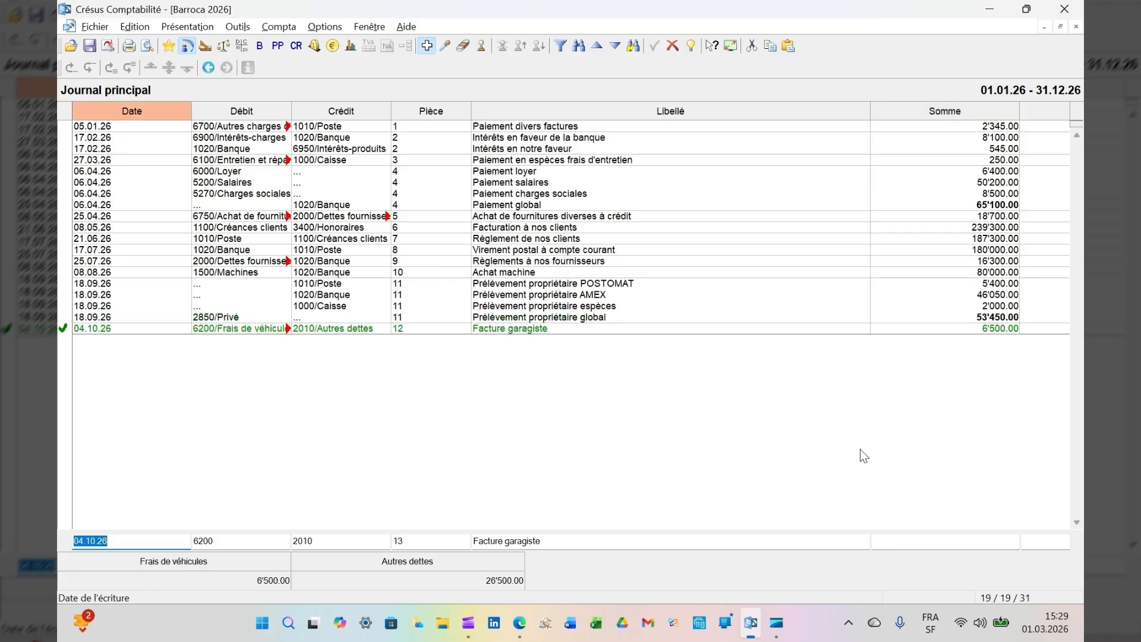
# Record an entry dated 28.11.26 debiting account 6500 and crediting 1020, labelled "Paiement divers fournitures bureau", with an amount of 8'500.
pyautogui.write('28.11.')
pyautogui.press('Tab')
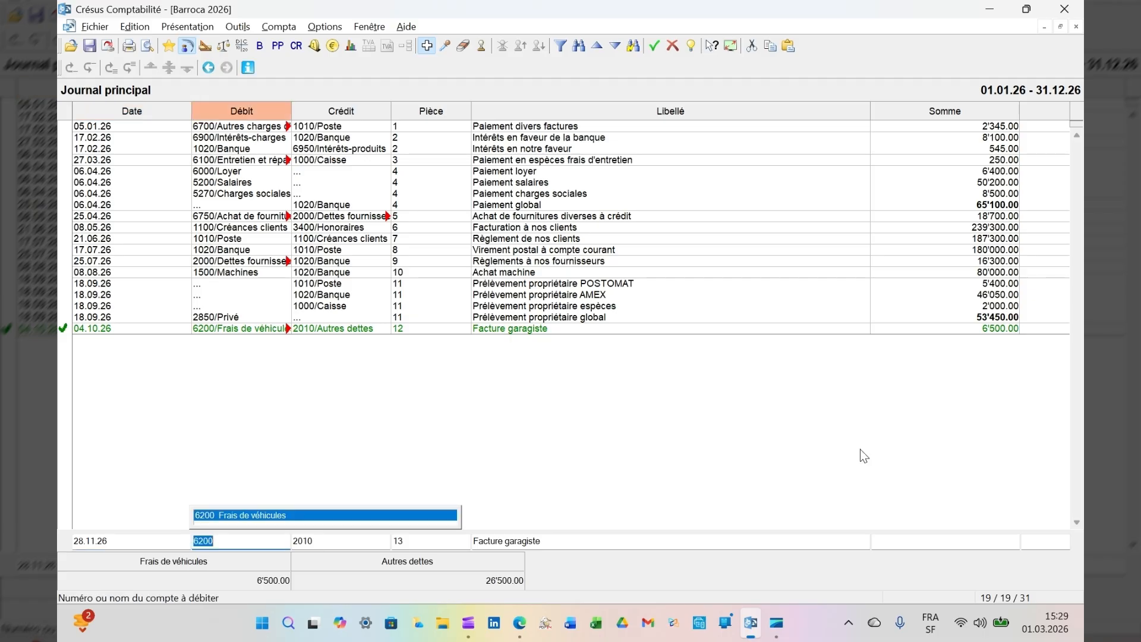
pyautogui.write('650')
pyautogui.press('Tab')
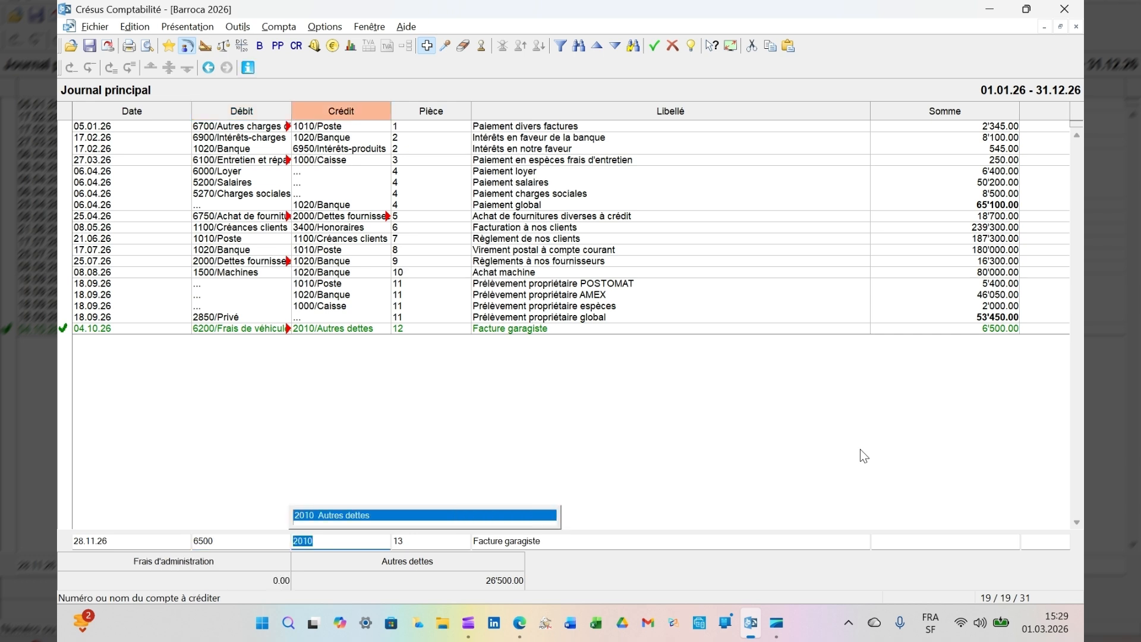
pyautogui.write('1020')
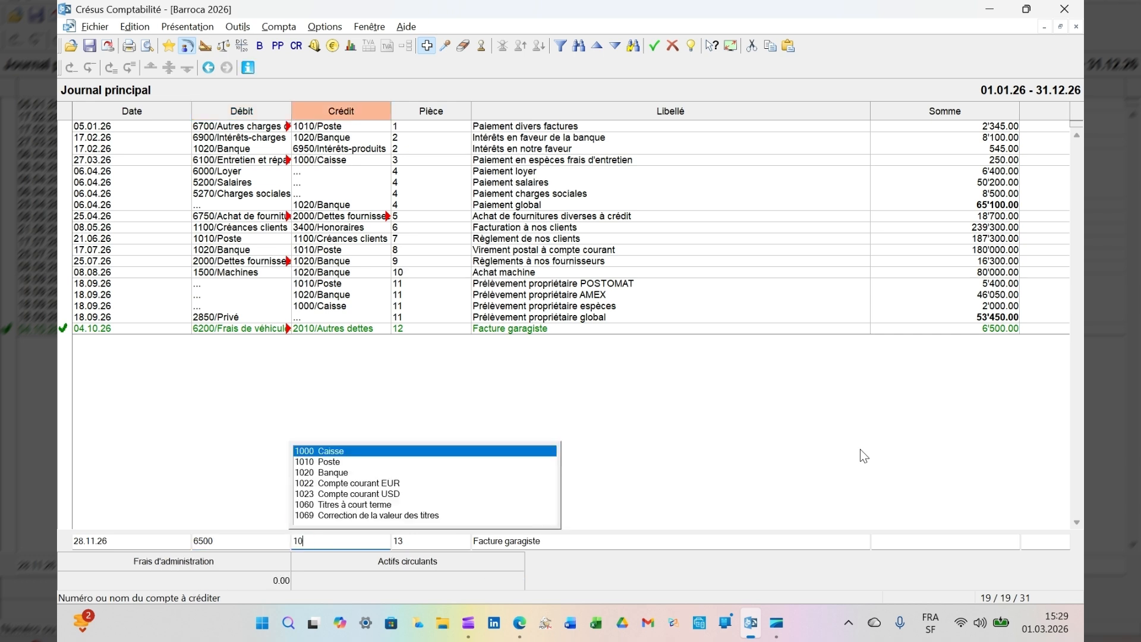
pyautogui.press('Tab')
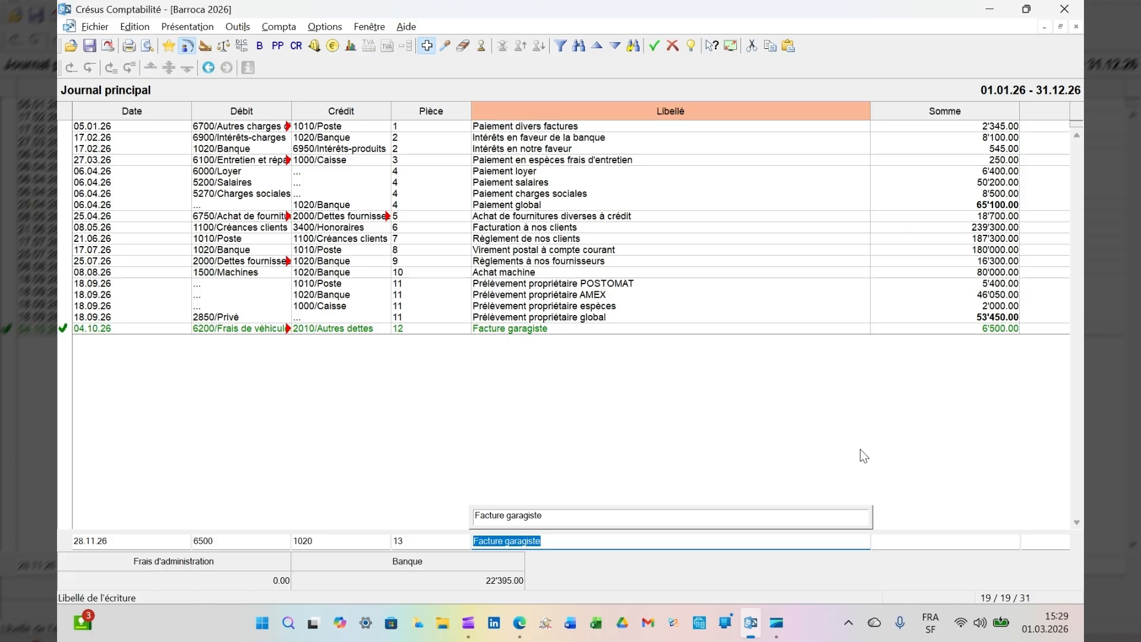
pyautogui.write('Paiement div')
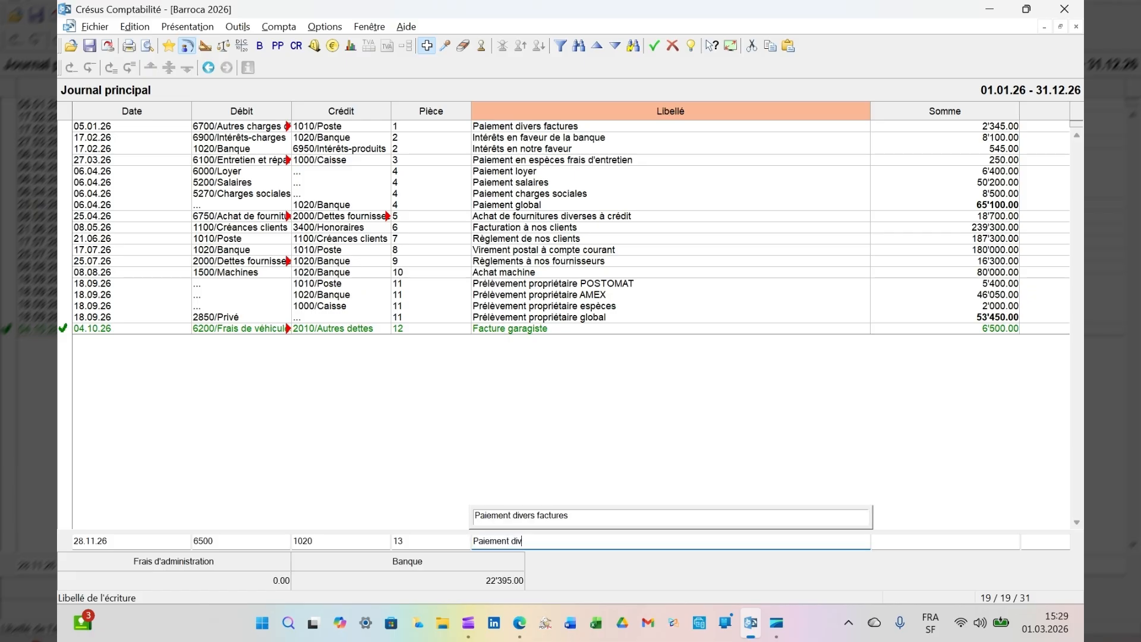
pyautogui.write('ers fourni')
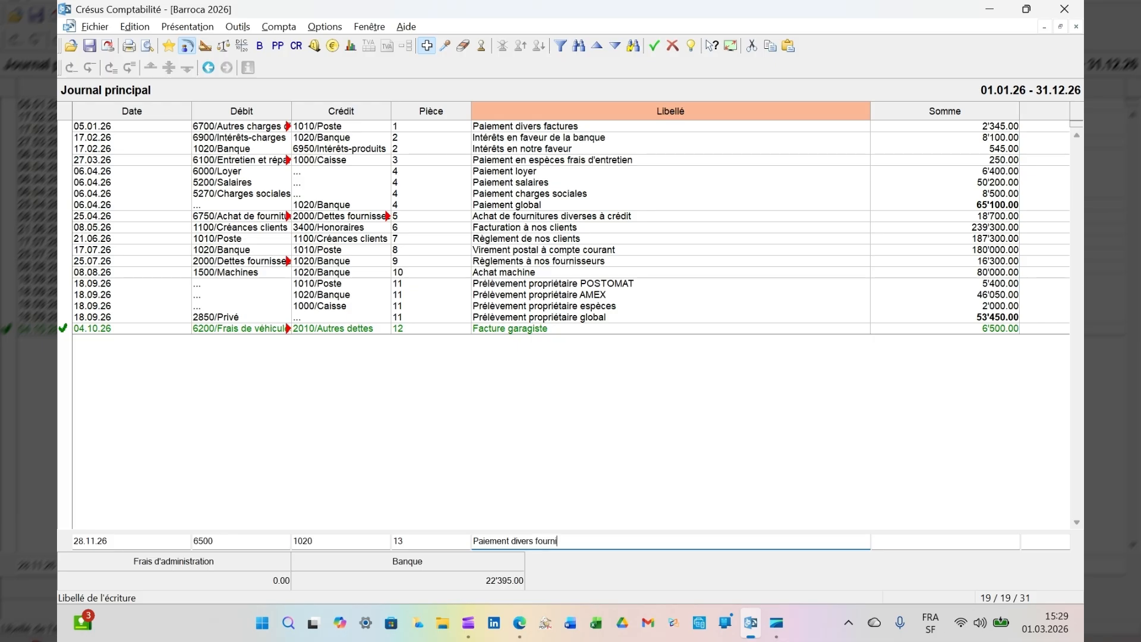
pyautogui.write('tures bureau')
pyautogui.press('Tab')
pyautogui.write('8500')
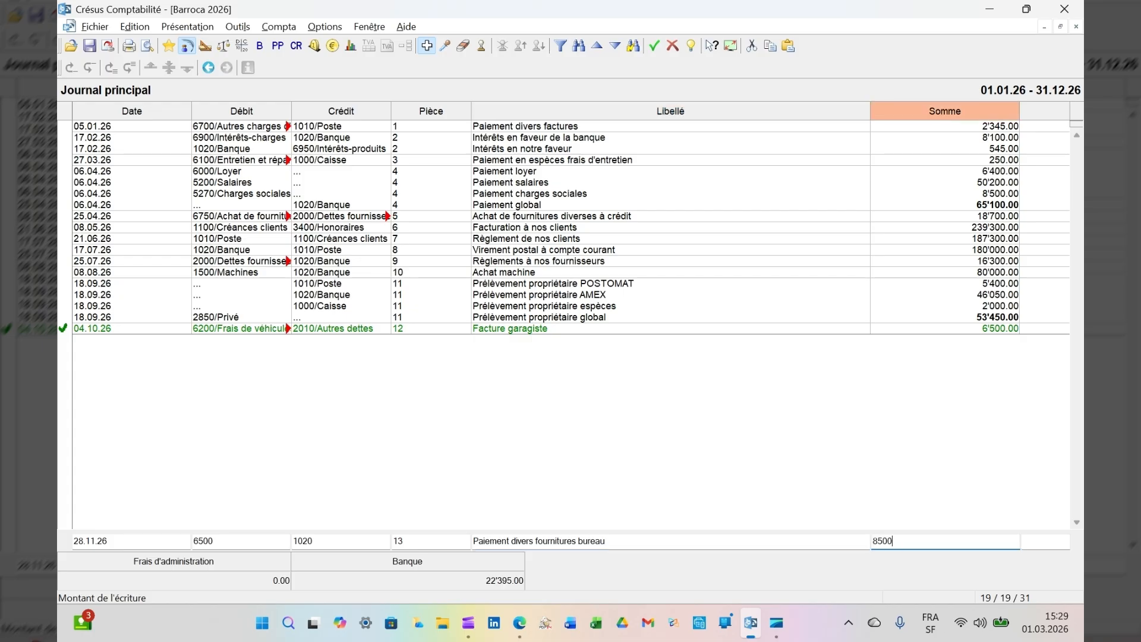
pyautogui.press('Return')
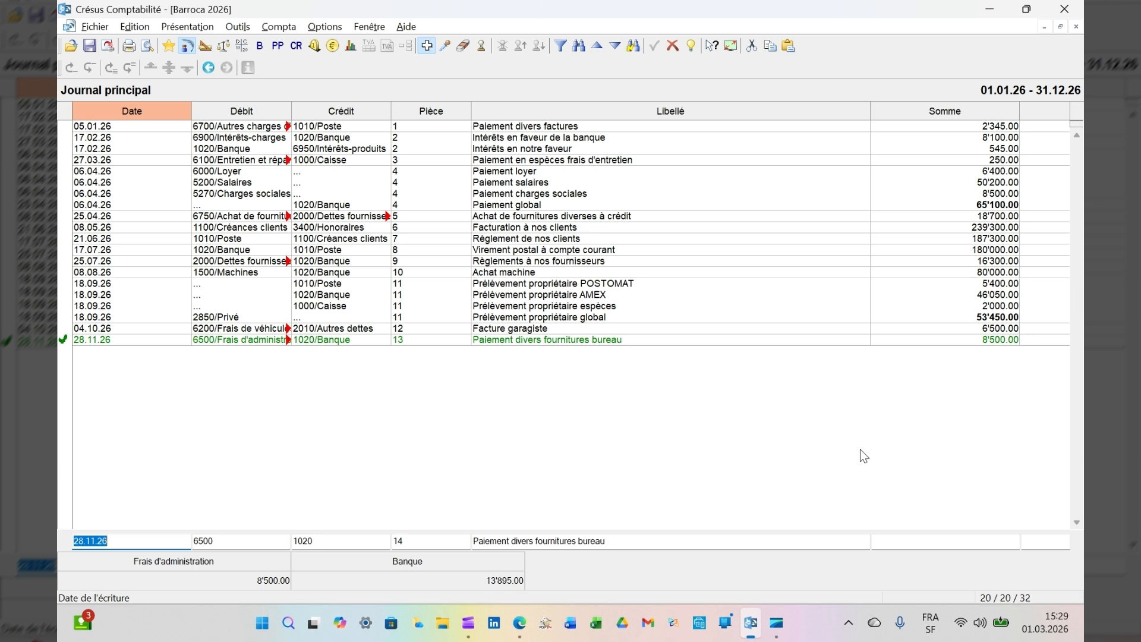
# Start a multiple entry dated 31.12.26 with the debit side set to "..." and account 1500 credited.
pyautogui.write('31.12')
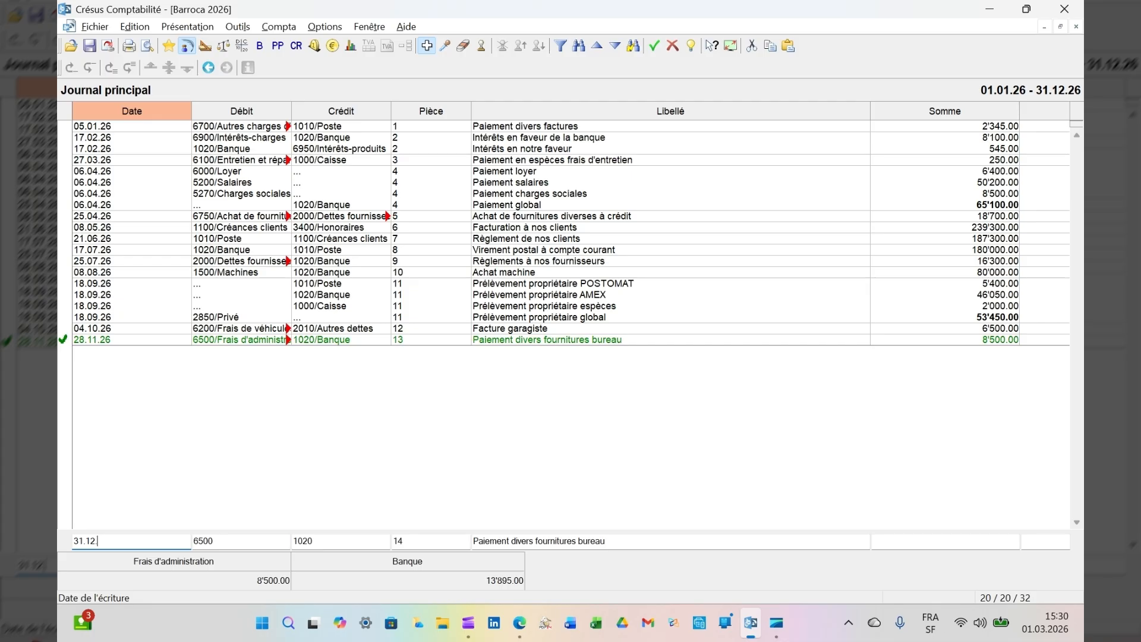
pyautogui.press('Tab')
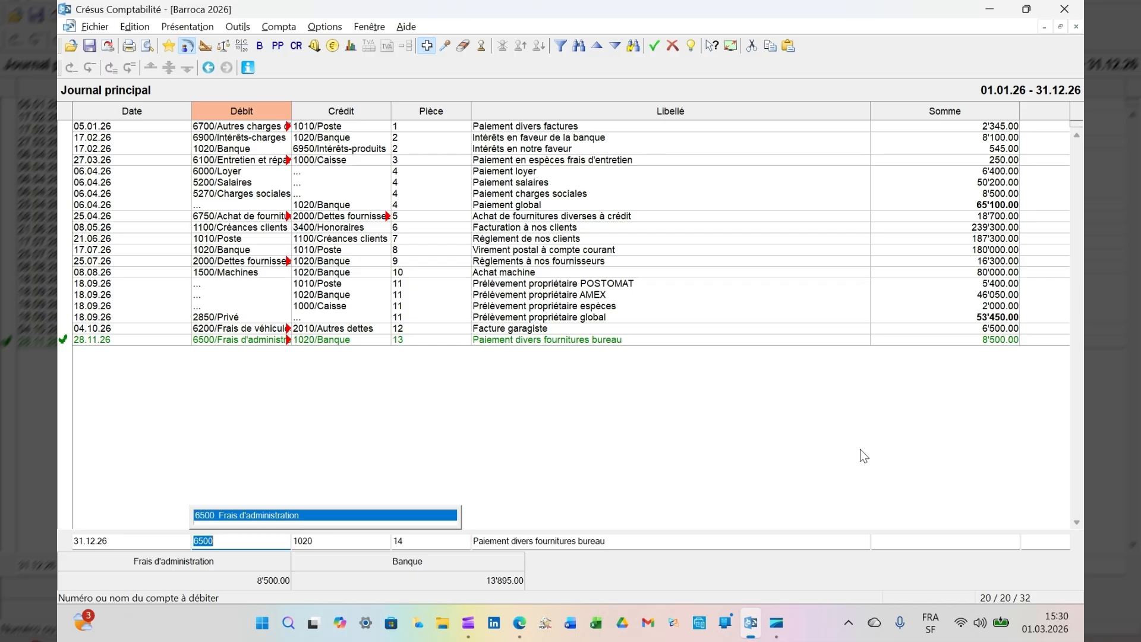
pyautogui.write('...')
pyautogui.press('Tab')
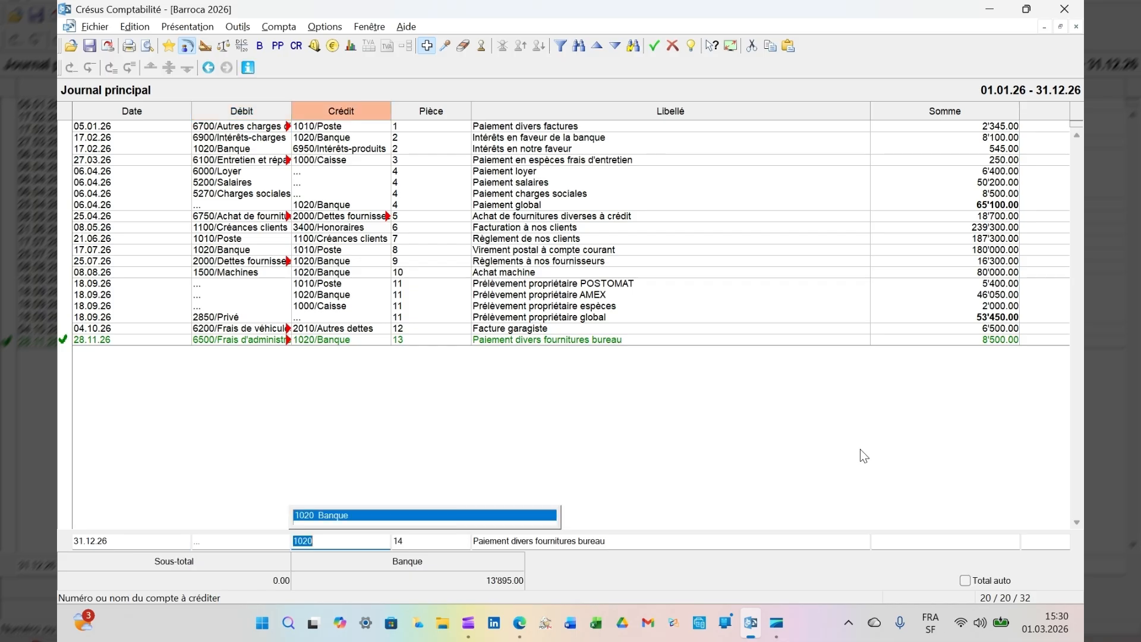
pyautogui.write('1')
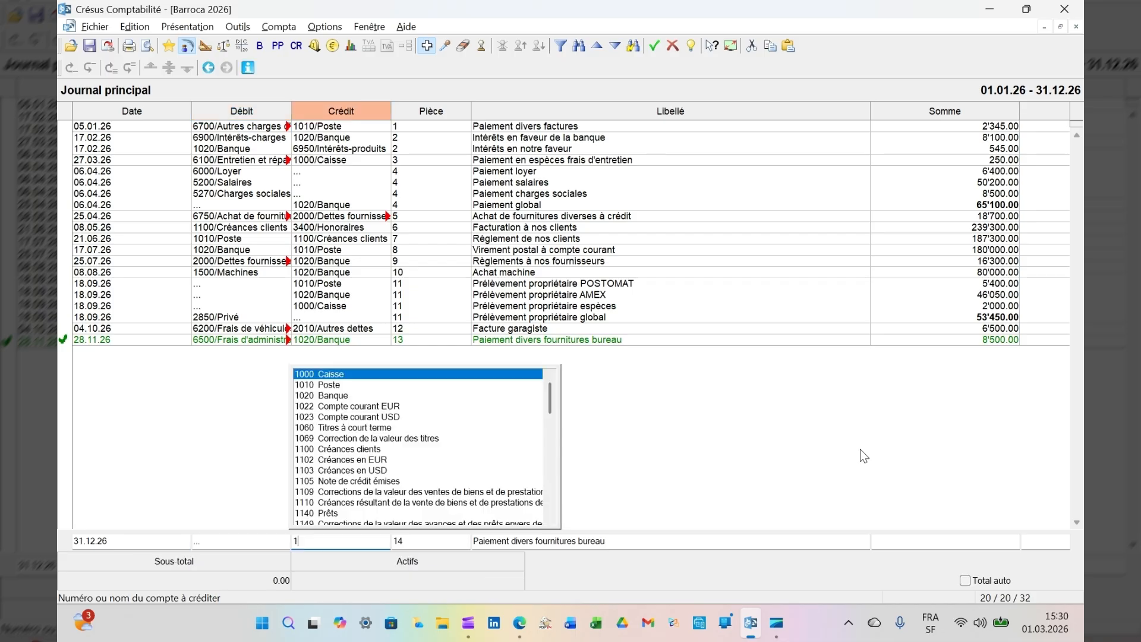
pyautogui.write('500')
pyautogui.press('Tab')
pyautogui.press('Tab')
# Label the first 31.12.26 line "Amortissement machines" and record it with an amount of 40'000.
pyautogui.write('A')
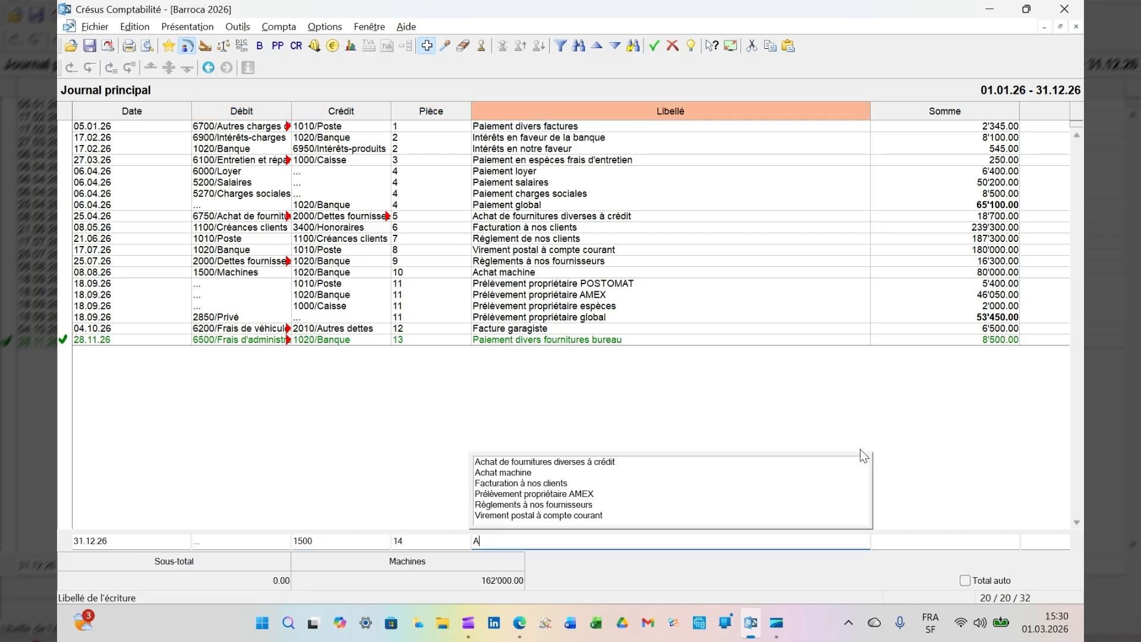
pyautogui.write('mortissement machines')
pyautogui.press('Tab')
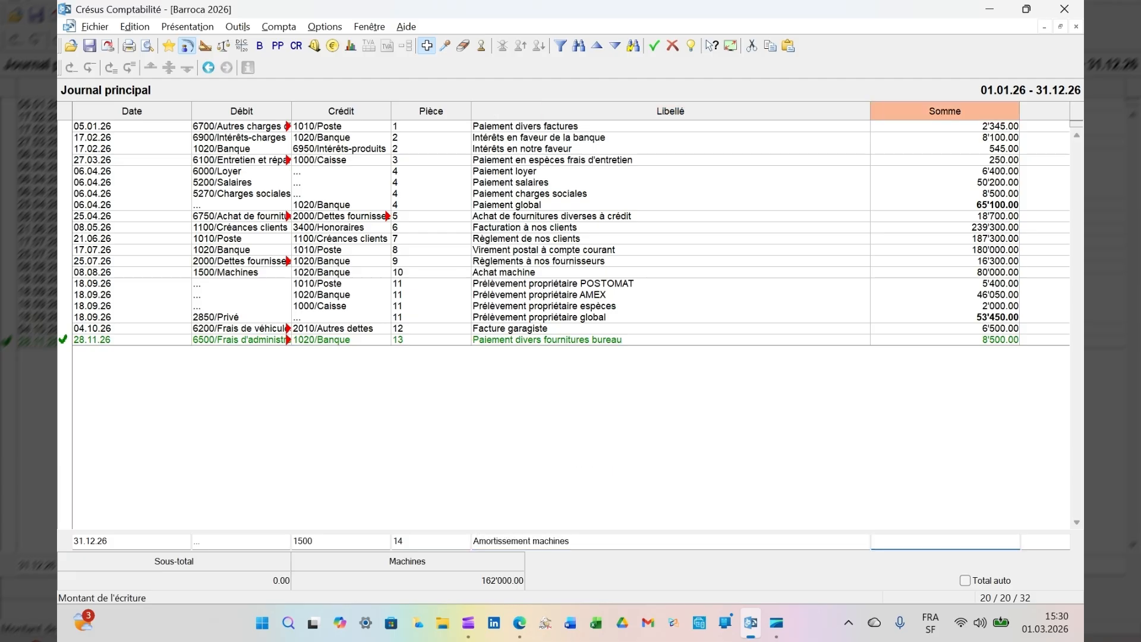
pyautogui.write('40000')
pyautogui.press('Return')
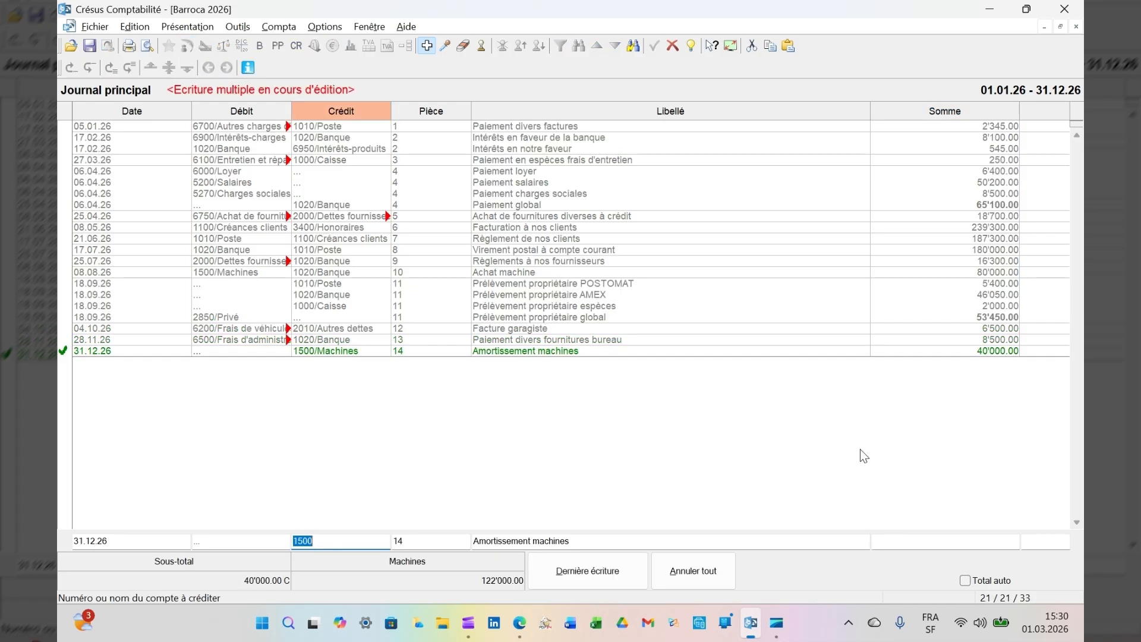
# Add a line to the multiple entry crediting account 1510, labelled "Amortissement mobilier", with an amount of 6'750.
pyautogui.write('1510')
pyautogui.press('Return')
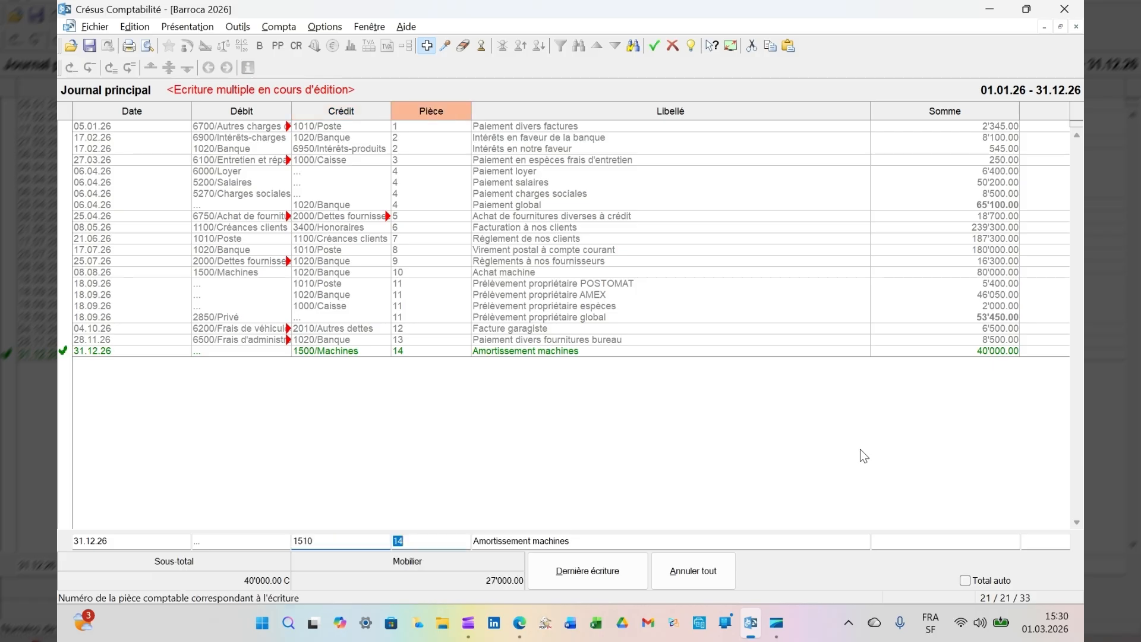
pyautogui.press('Return')
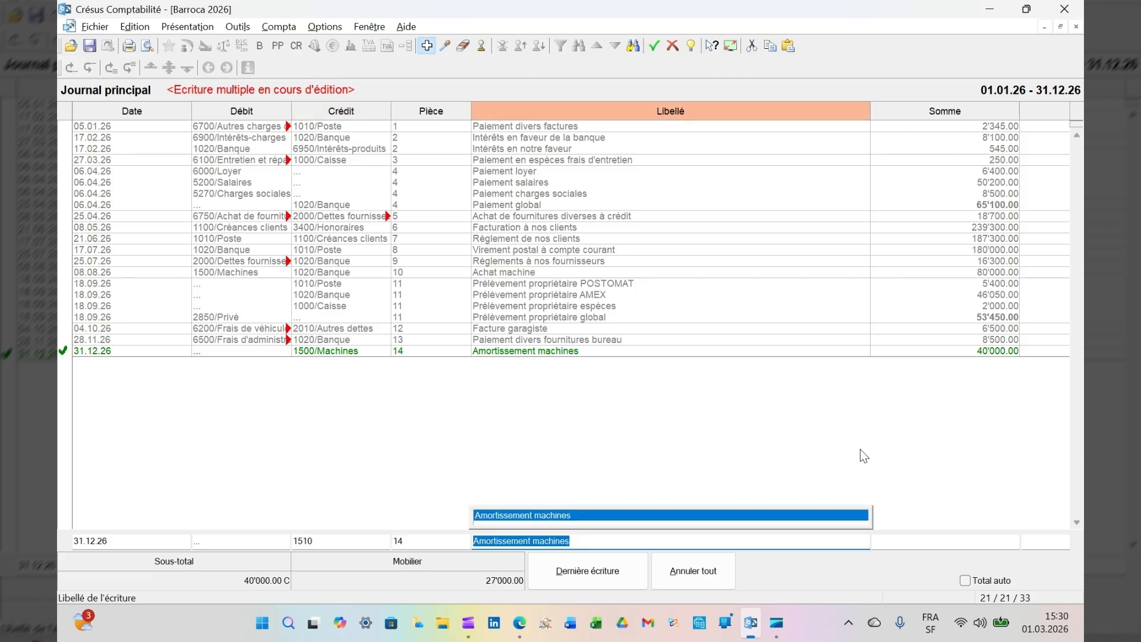
pyautogui.moveTo(541, 542); pyautogui.dragTo(651, 546)
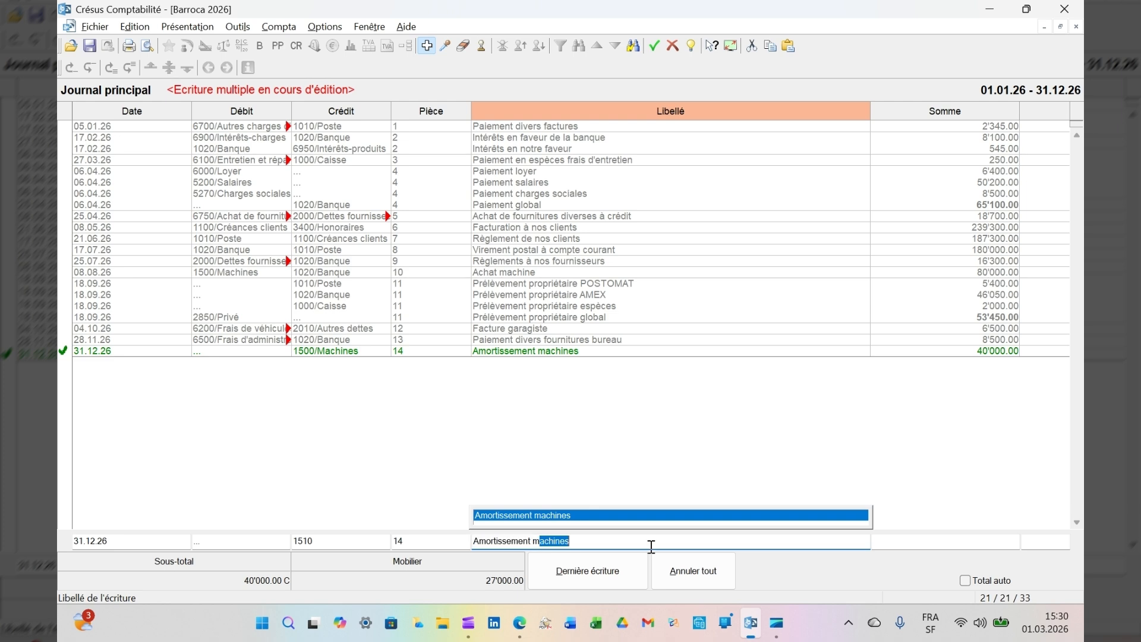
pyautogui.write('obilier')
pyautogui.press('Tab')
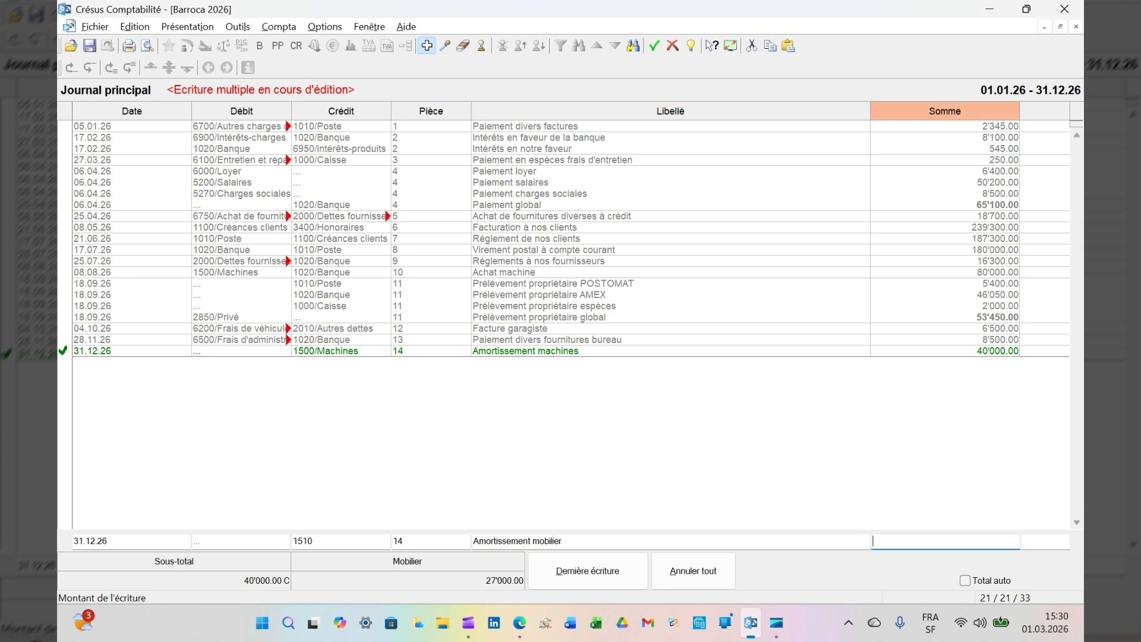
pyautogui.write('6750')
pyautogui.press('Return')
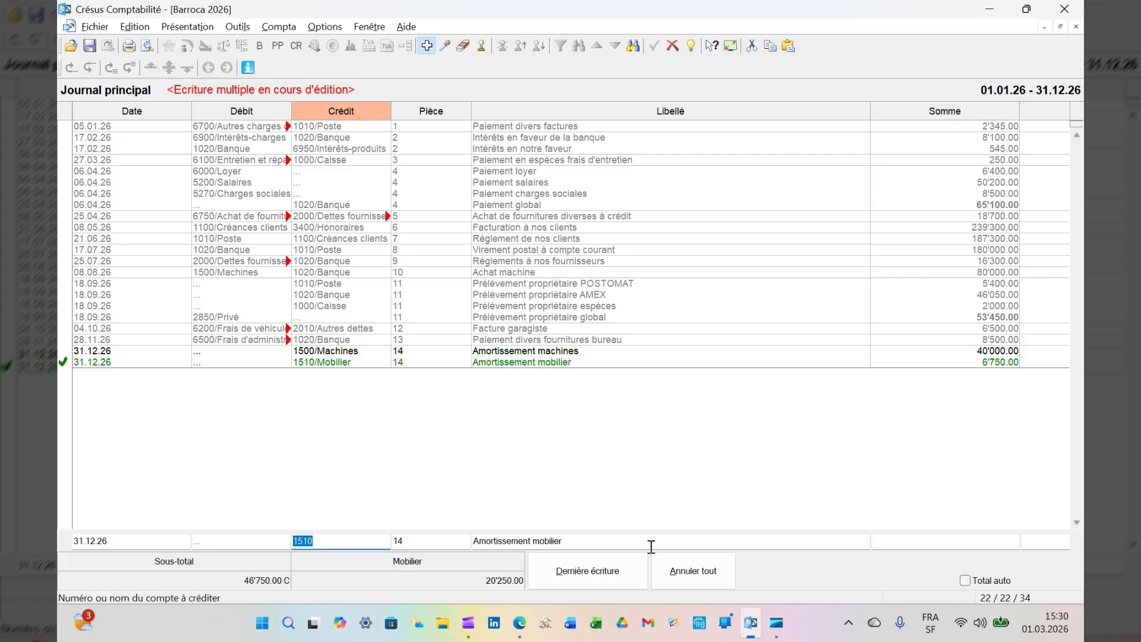
# Add a line to the multiple entry crediting account 1530, labelled "Amortissement véhicule", with an amount of 12'600.
pyautogui.press('Tab')
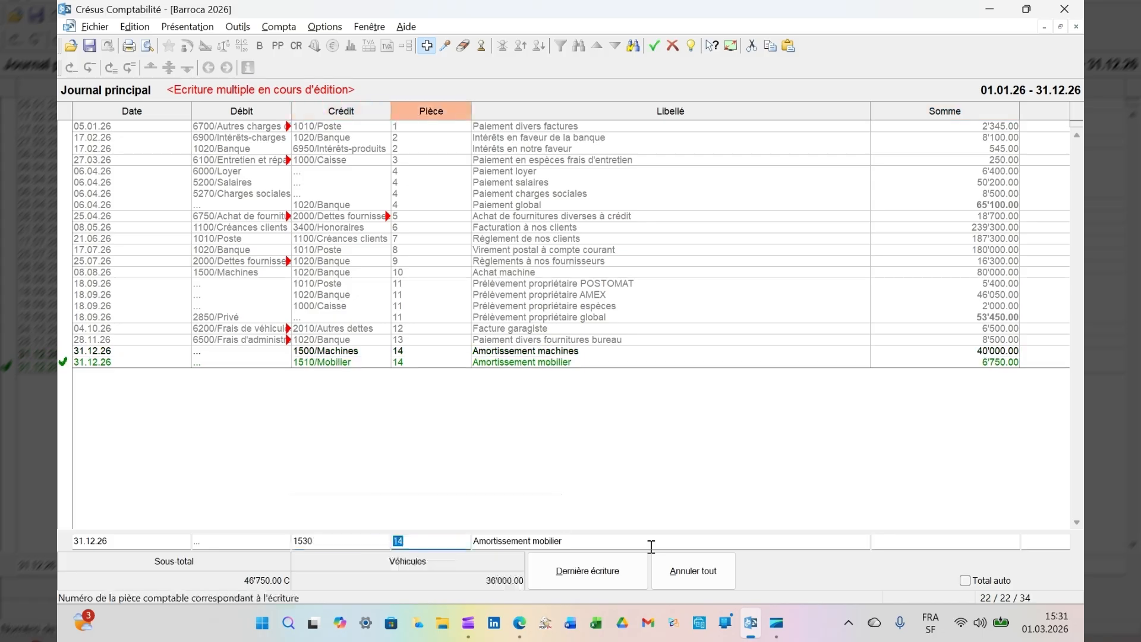
pyautogui.press('Tab')
pyautogui.doubleClick(557, 540)
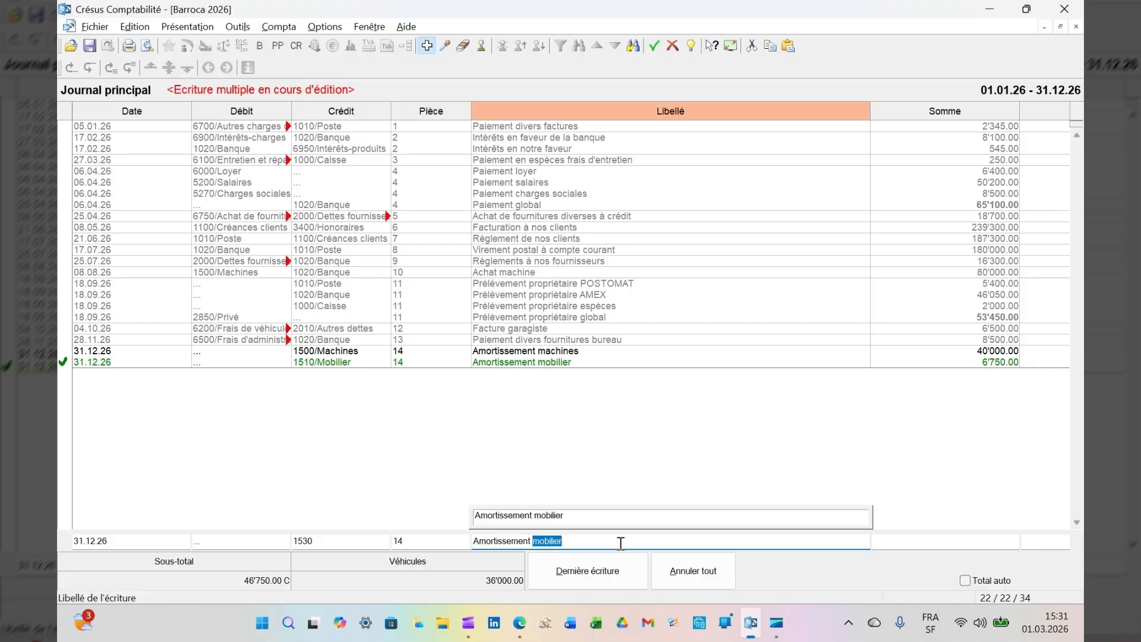
pyautogui.write('véhicule')
pyautogui.press('Tab')
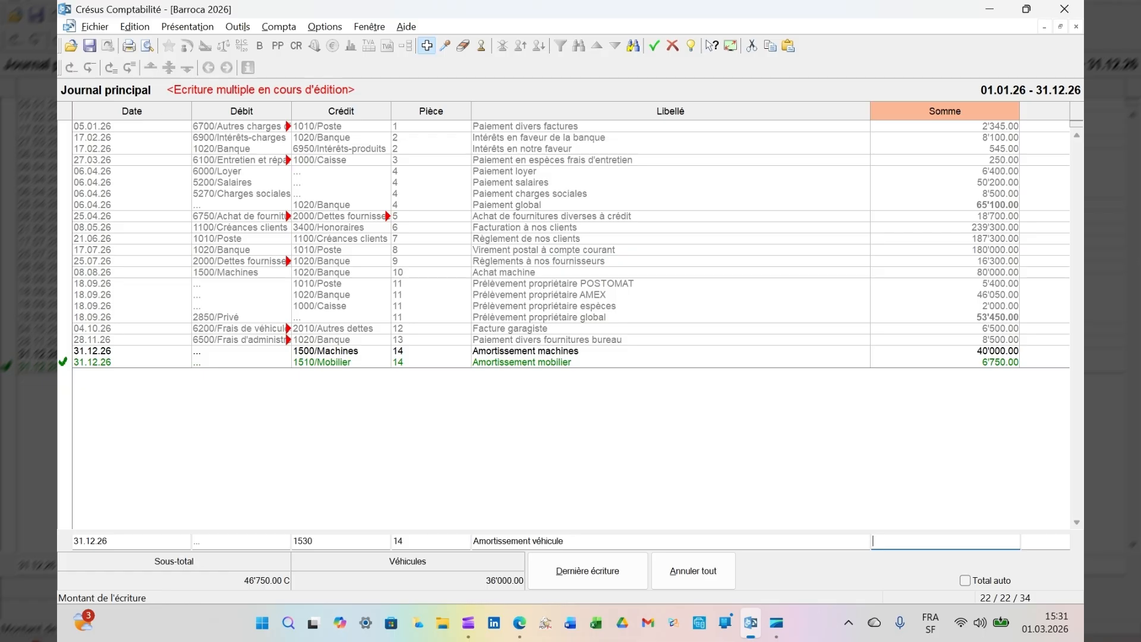
pyautogui.write('12600')
pyautogui.press('Return')
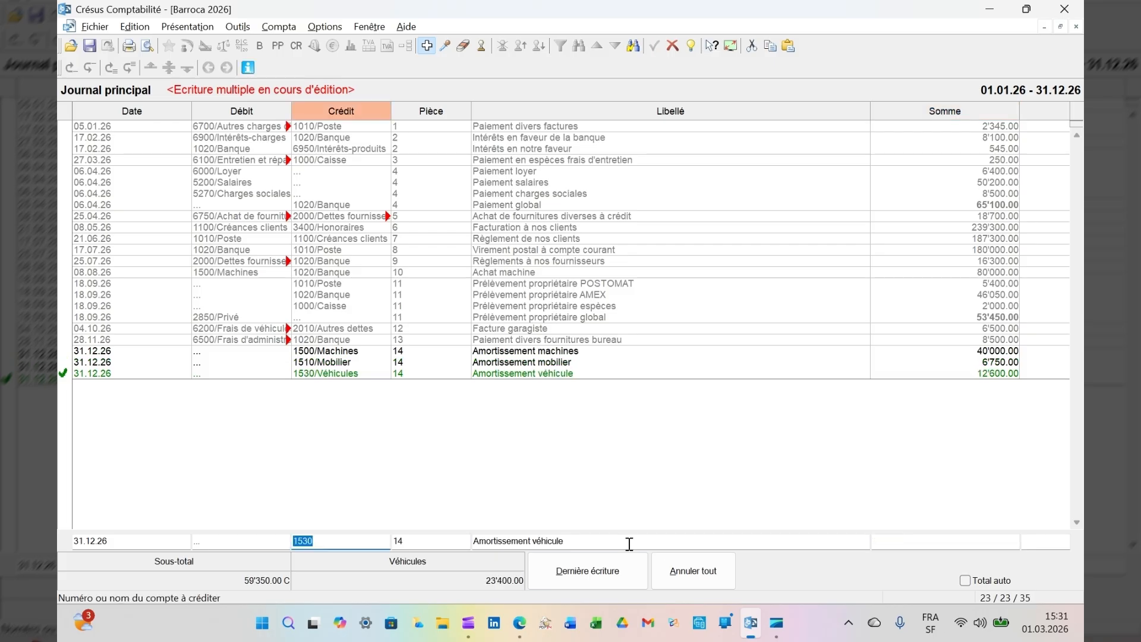
# Complete the multiple entry with a last line debiting account 6800, labelled "Amortissement global".
pyautogui.click(615, 576)
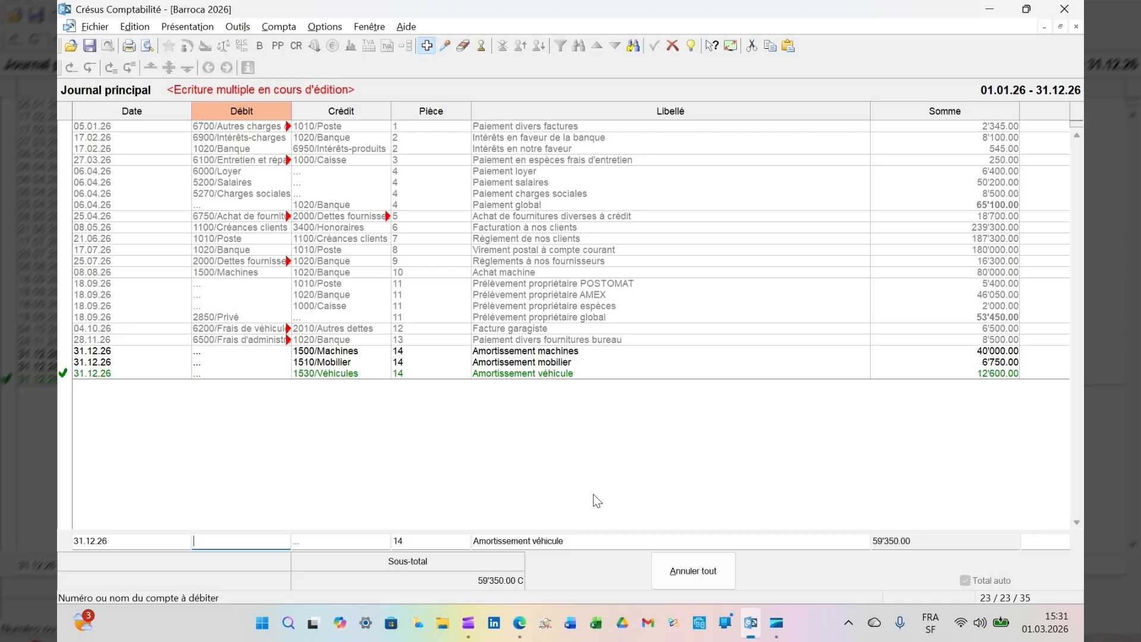
pyautogui.write('6800')
pyautogui.press('Tab')
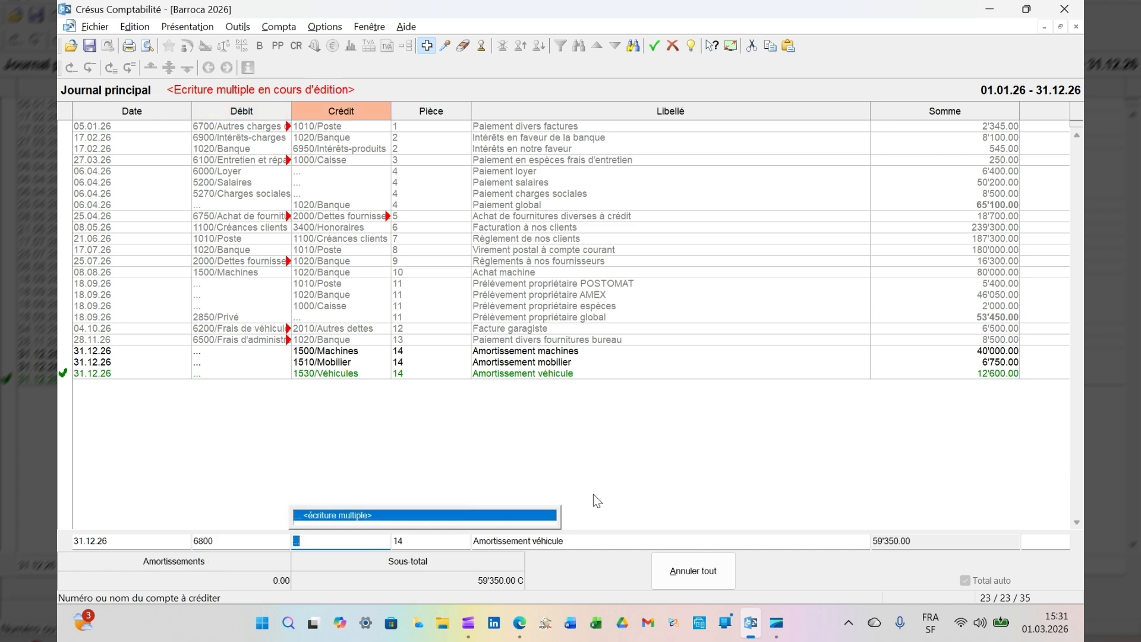
pyautogui.click(565, 540)
pyautogui.doubleClick(558, 541)
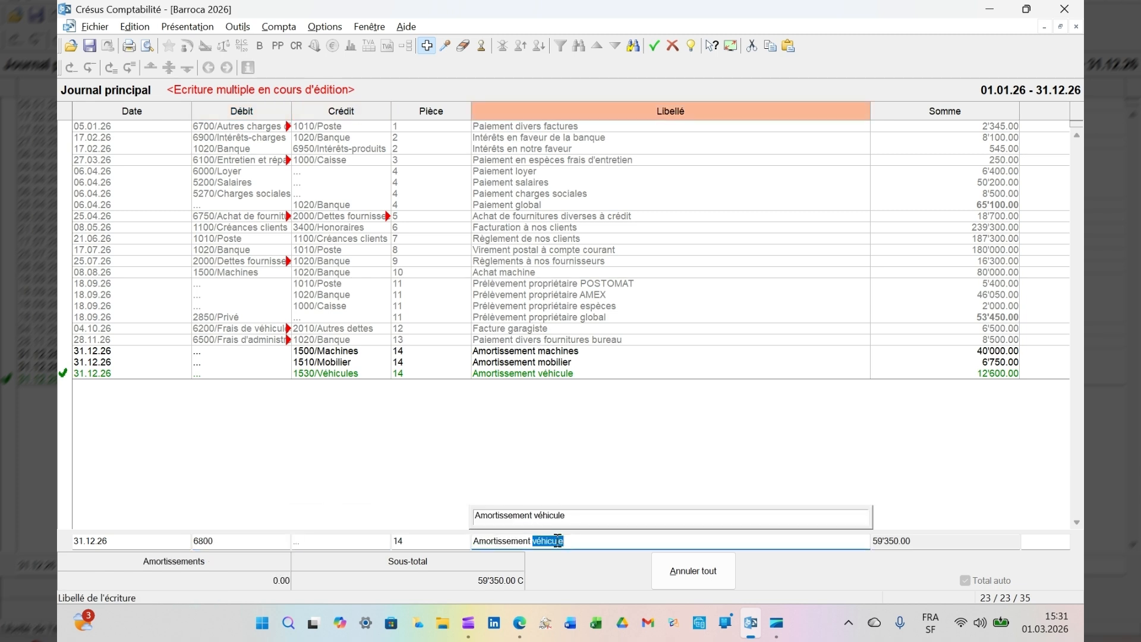
pyautogui.write('global')
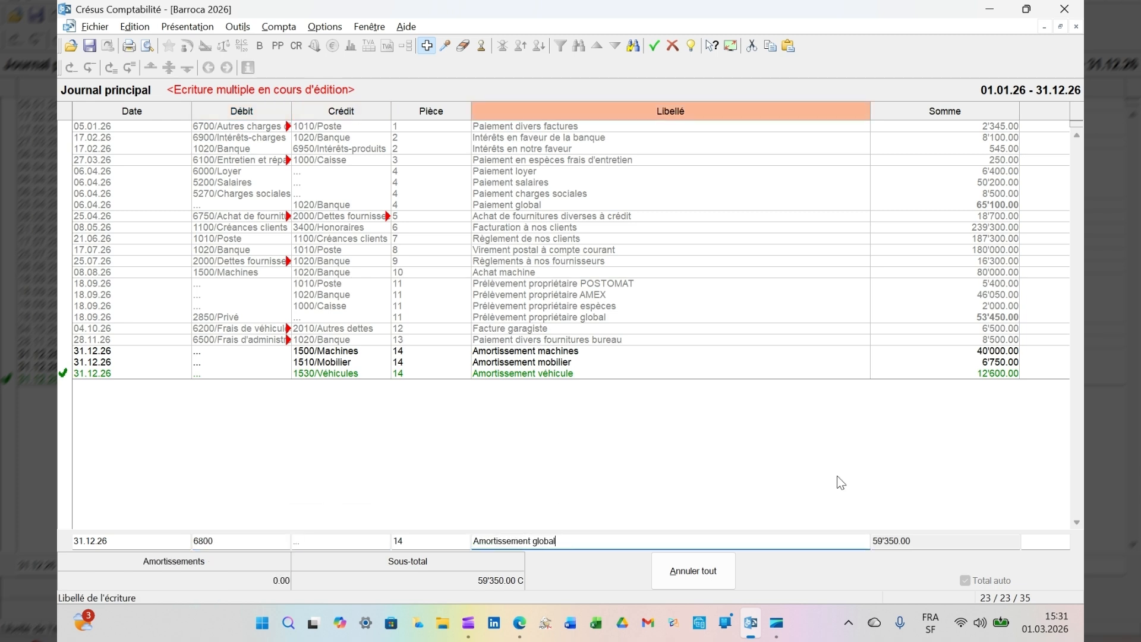
pyautogui.press('Return')
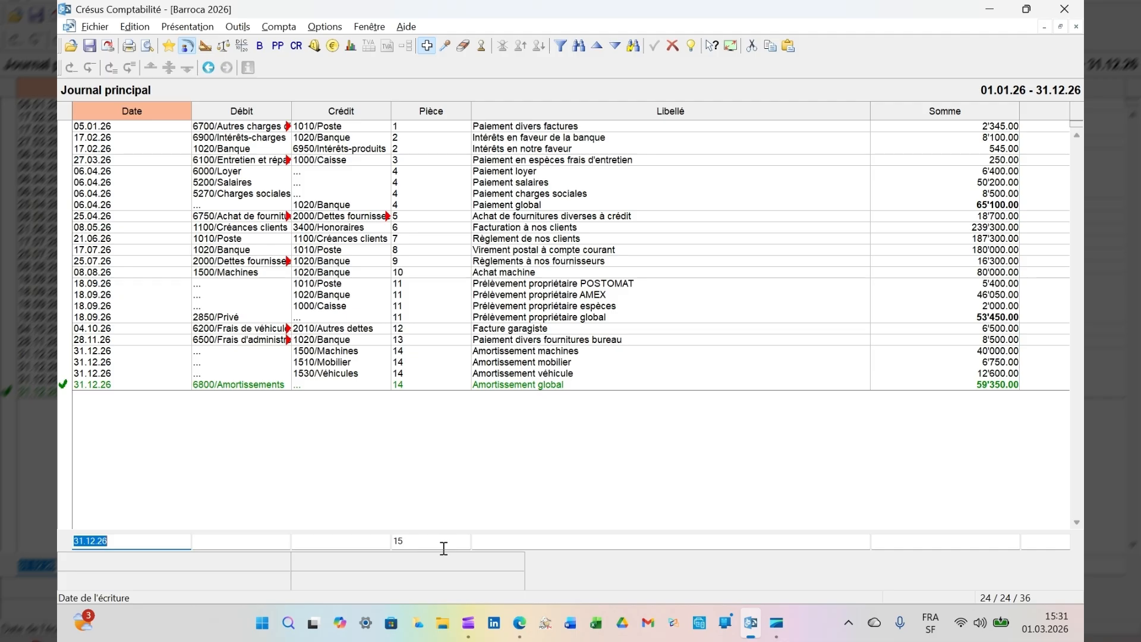
# Start a new entry dated 31.12.26 debiting account 5200 and crediting account 2850.
pyautogui.press('Tab')
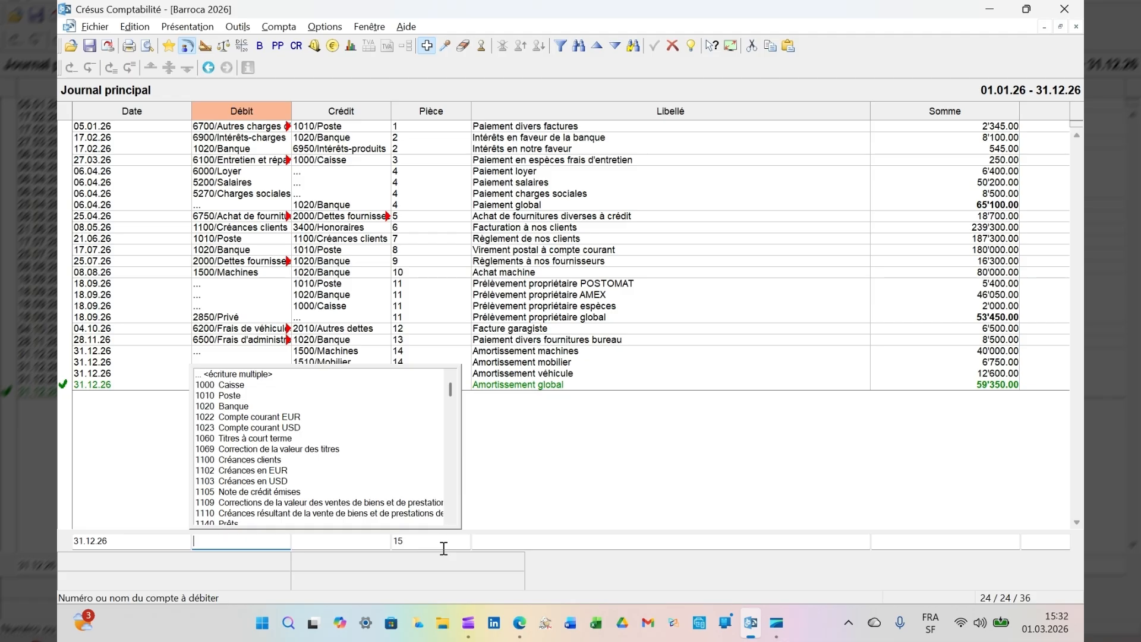
pyautogui.write('52')
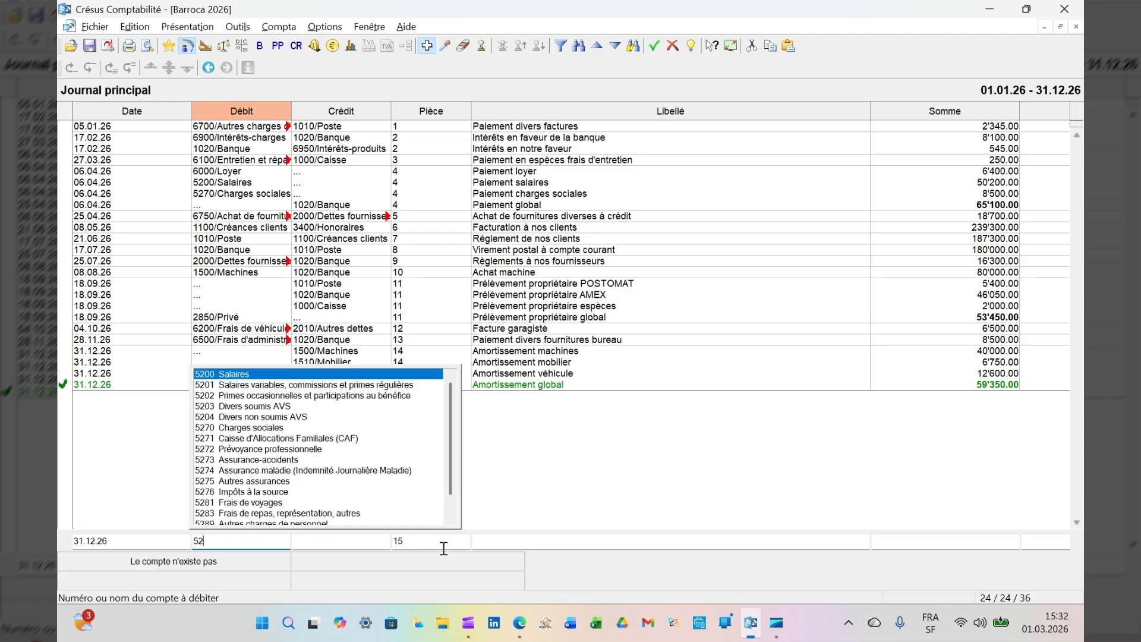
pyautogui.write('00')
pyautogui.press('Tab')
pyautogui.write('2')
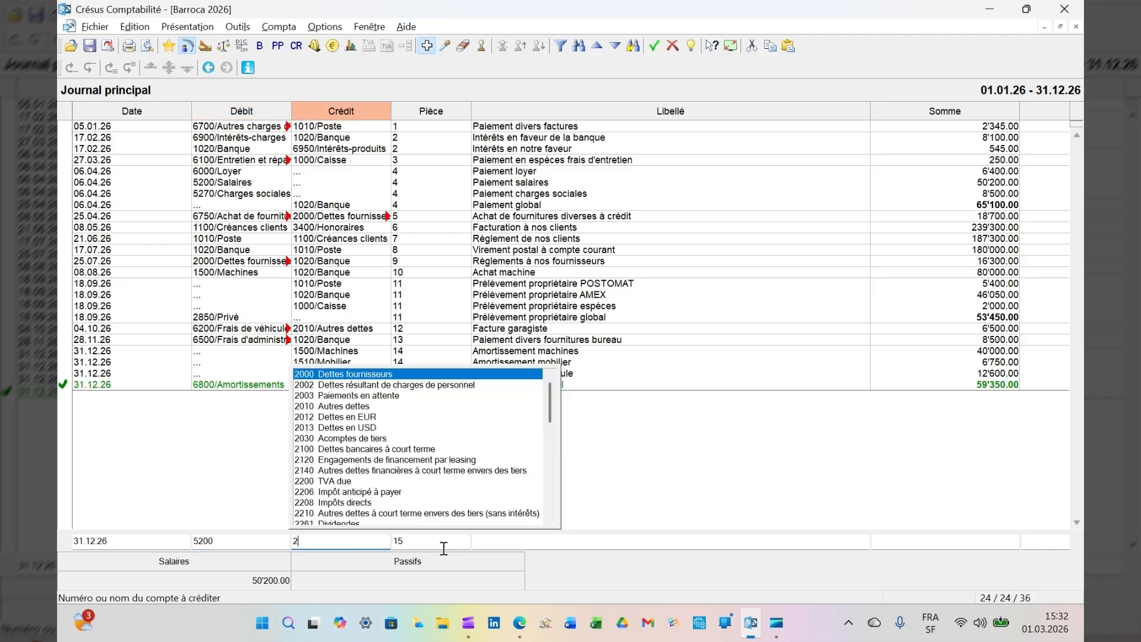
pyautogui.write('850')
pyautogui.press('Tab')
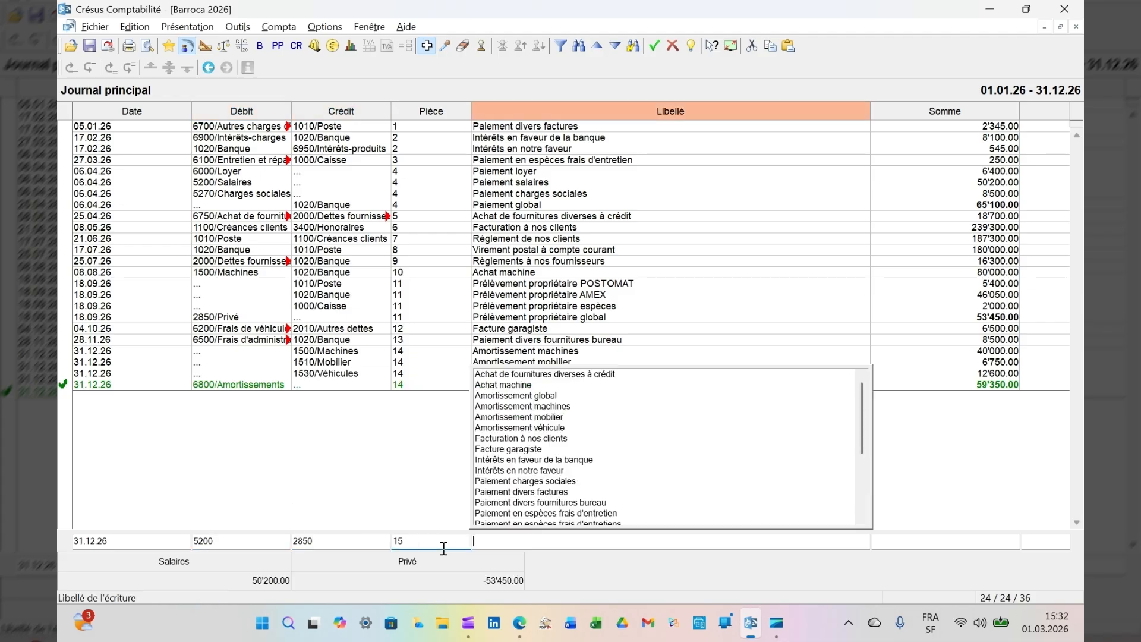
# Label the entry "Salaire du propriétaire" and record it with an amount of 40'000.
pyautogui.write('Salaire ')
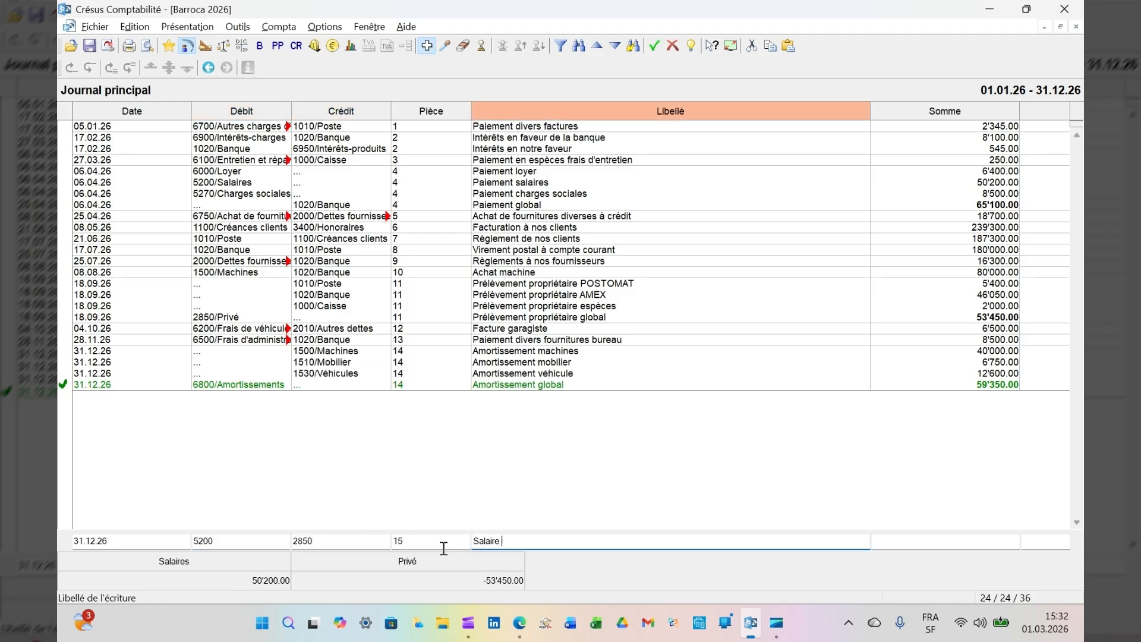
pyautogui.write('du prop')
pyautogui.write('riétair')
pyautogui.write('e')
pyautogui.press('Tab')
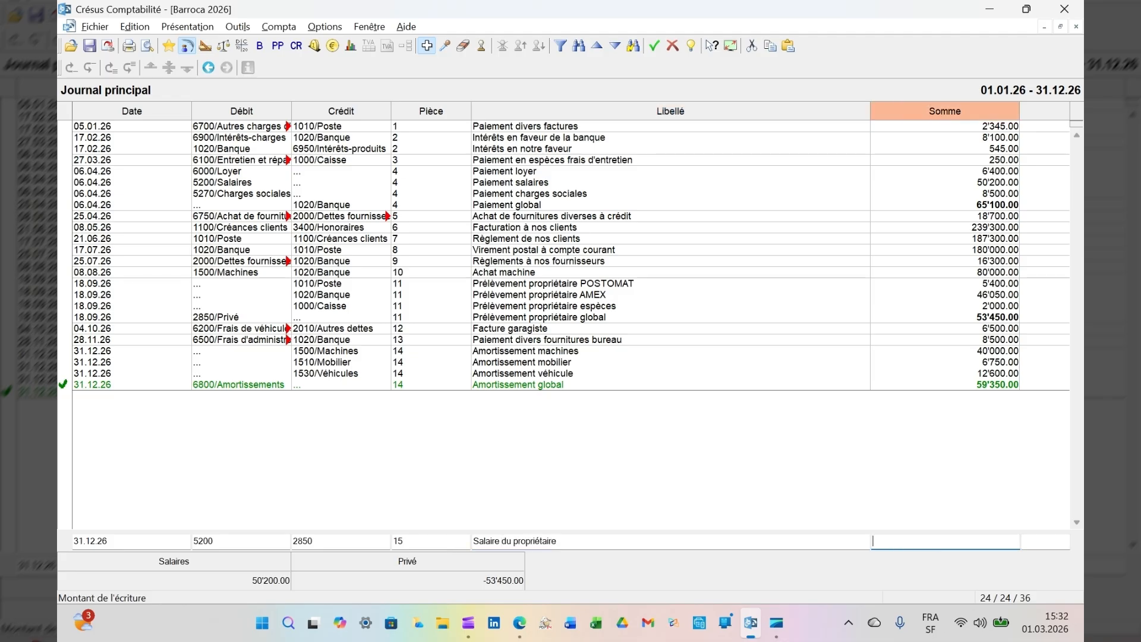
pyautogui.write('40000')
pyautogui.press('Return')
# Start a 31.12.26 entry debiting 6900 and crediting 2850, with document number 15 and label "Intérêts sur le capital investi (117 900 * 5%)".
pyautogui.press('Tab')
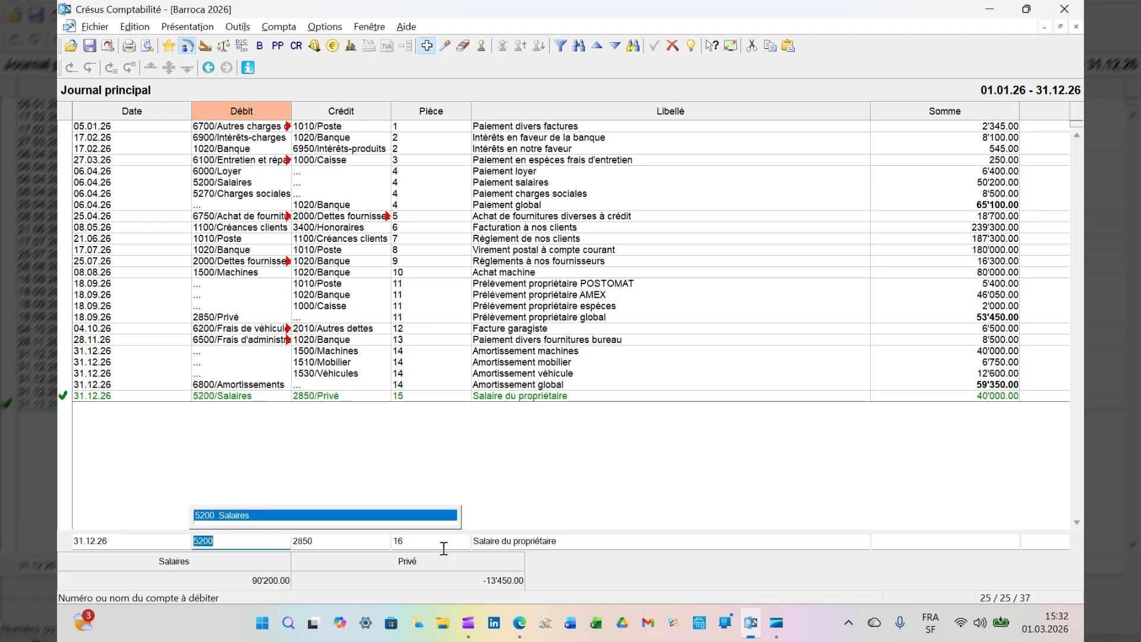
pyautogui.write('6')
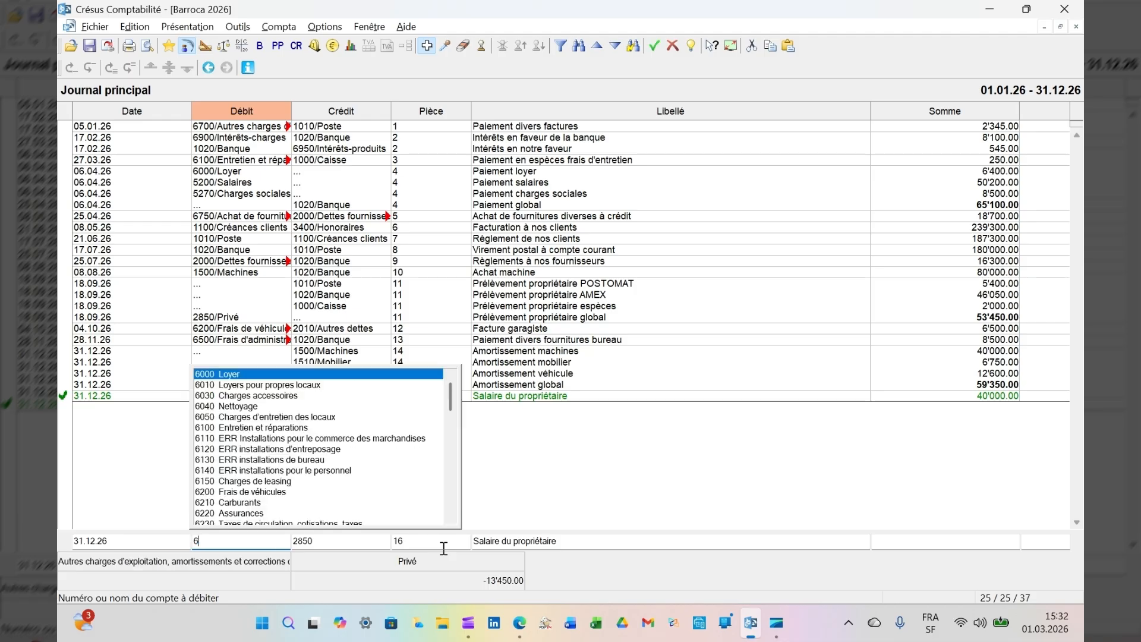
pyautogui.write('900')
pyautogui.press('Tab')
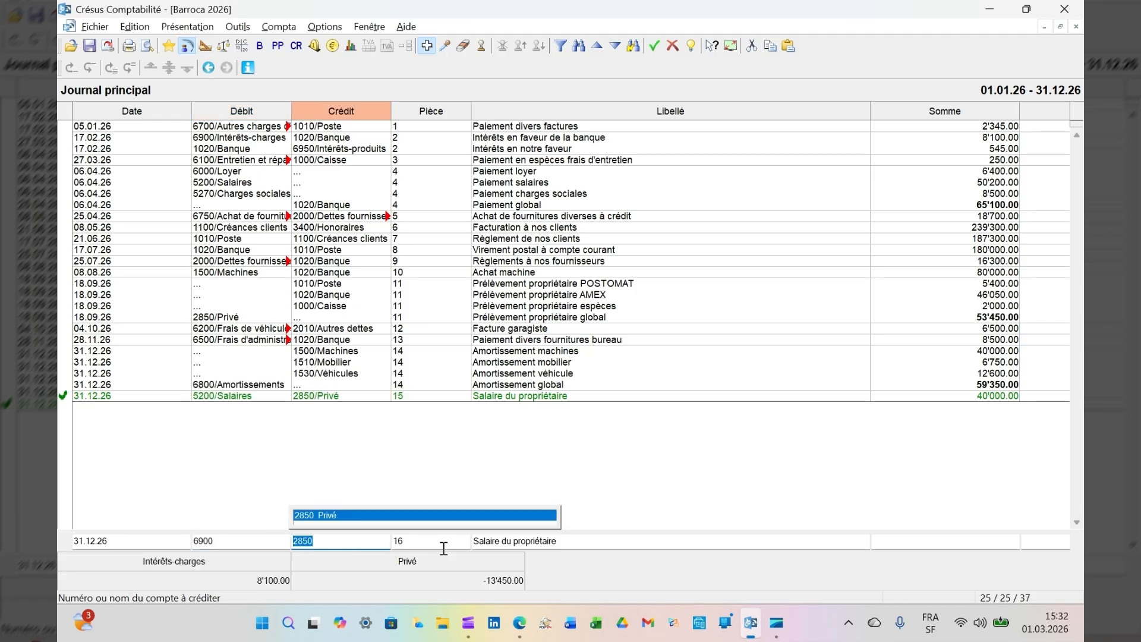
pyautogui.press('Tab')
pyautogui.write('15')
pyautogui.press('Tab')
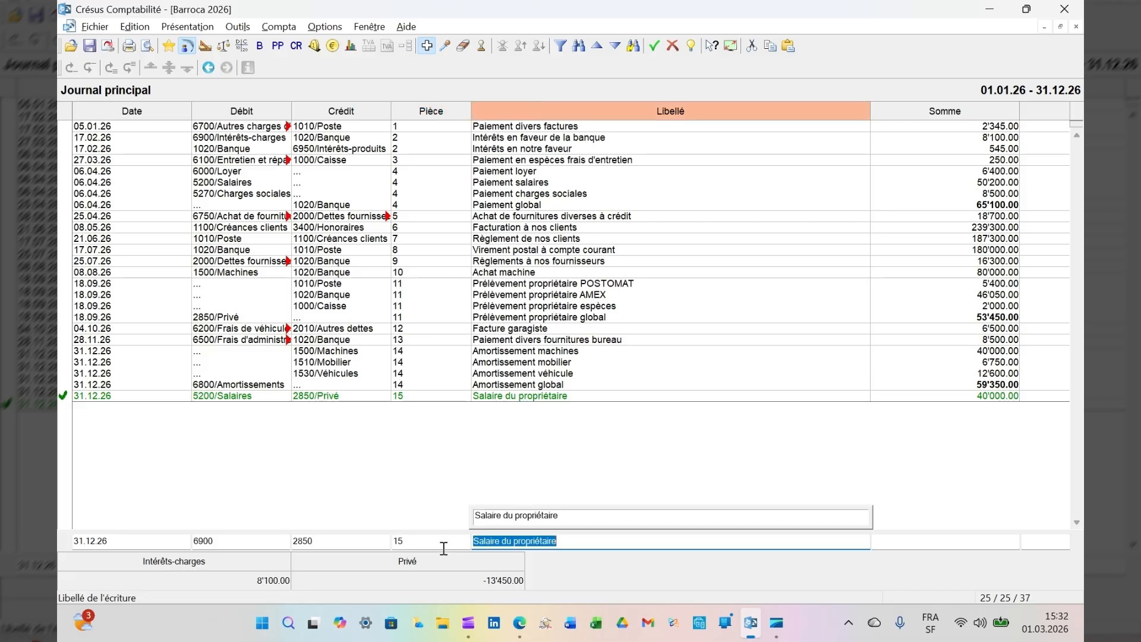
pyautogui.write('Intérêts sur le capital investi (')
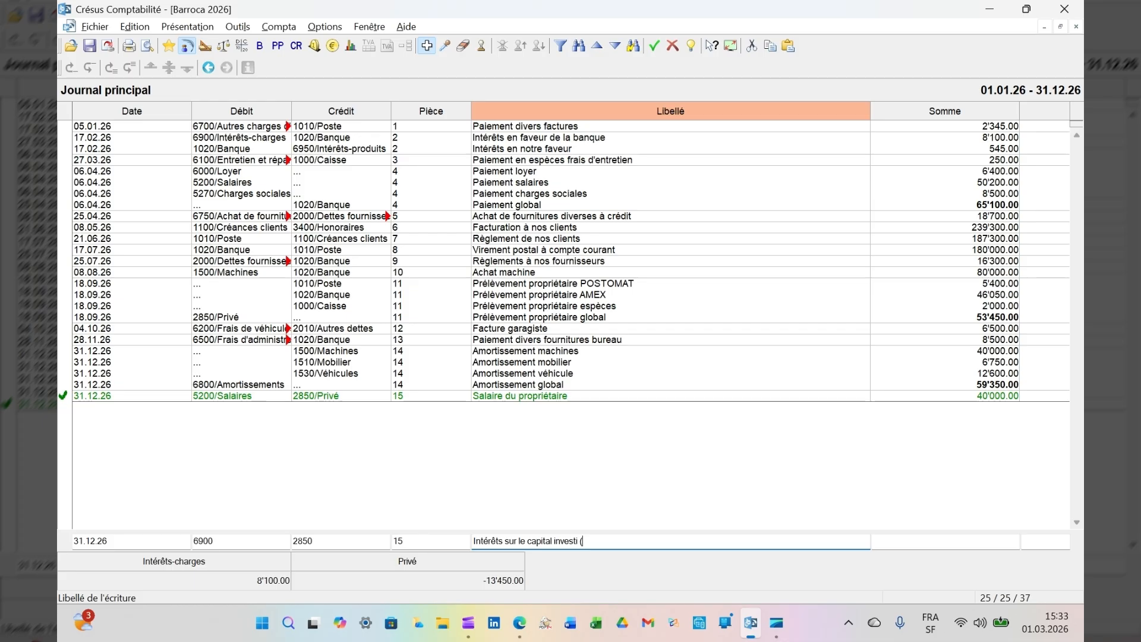
pyautogui.write('117 900 * 5%')
pyautogui.press('Tab')
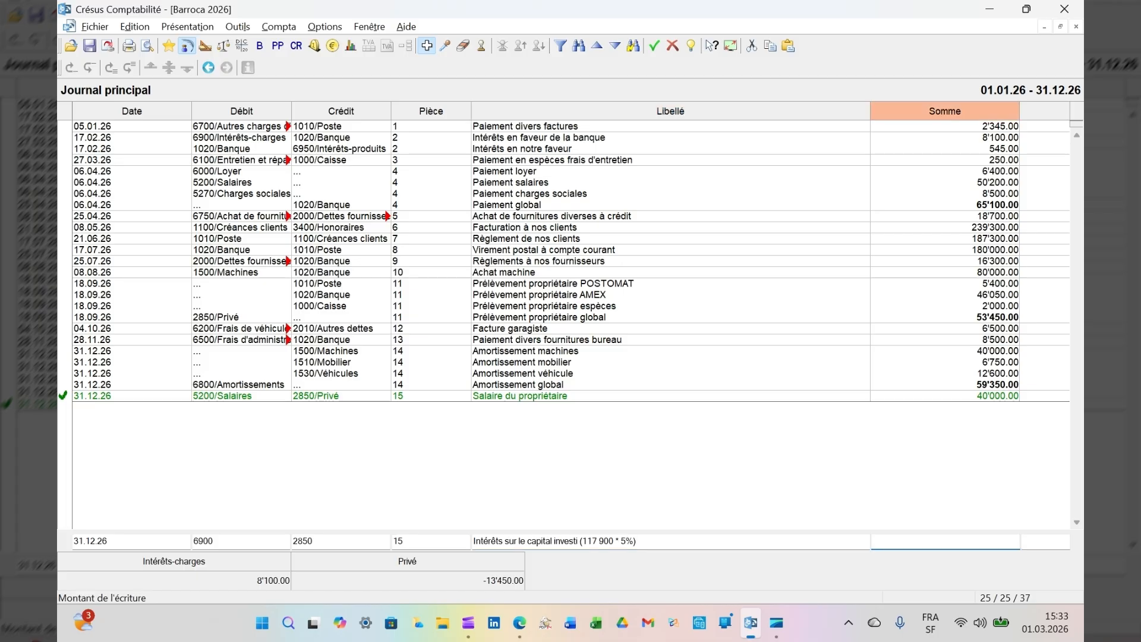
pyautogui.write('5895')
pyautogui.press('BackSpace')
pyautogui.press('BackSpace')
pyautogui.press('BackSpace')
pyautogui.press('BackSpace')
pyautogui.press('XF86AudioRaiseVolume')
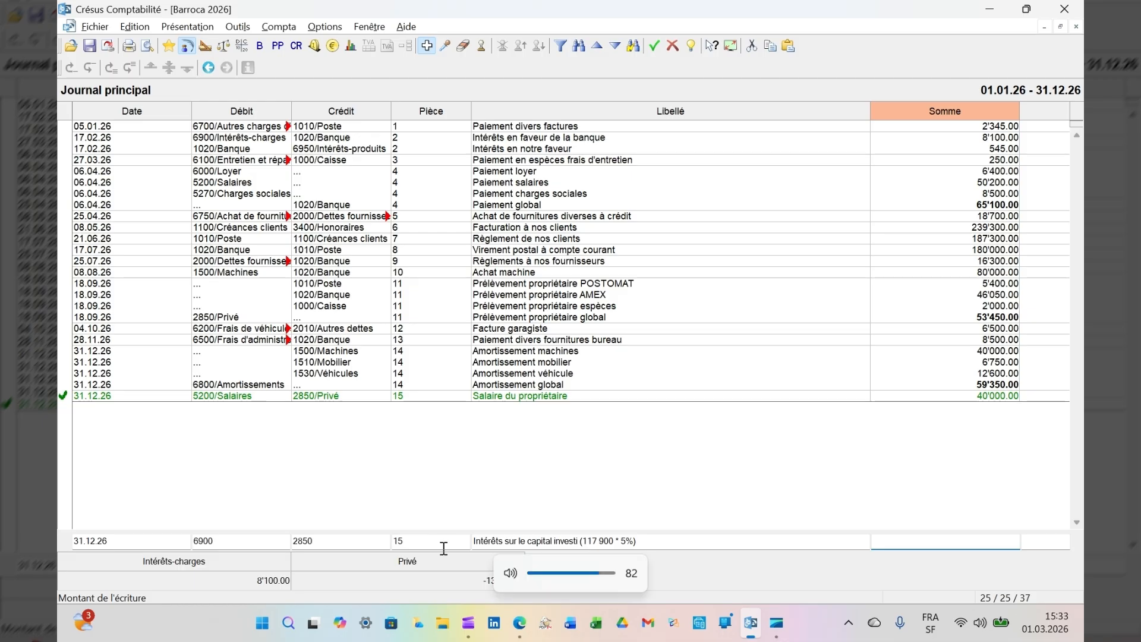
# Calculate the interest entry's amount as 117900*5% with the built-in calculator and record the entry.
pyautogui.press('F8')
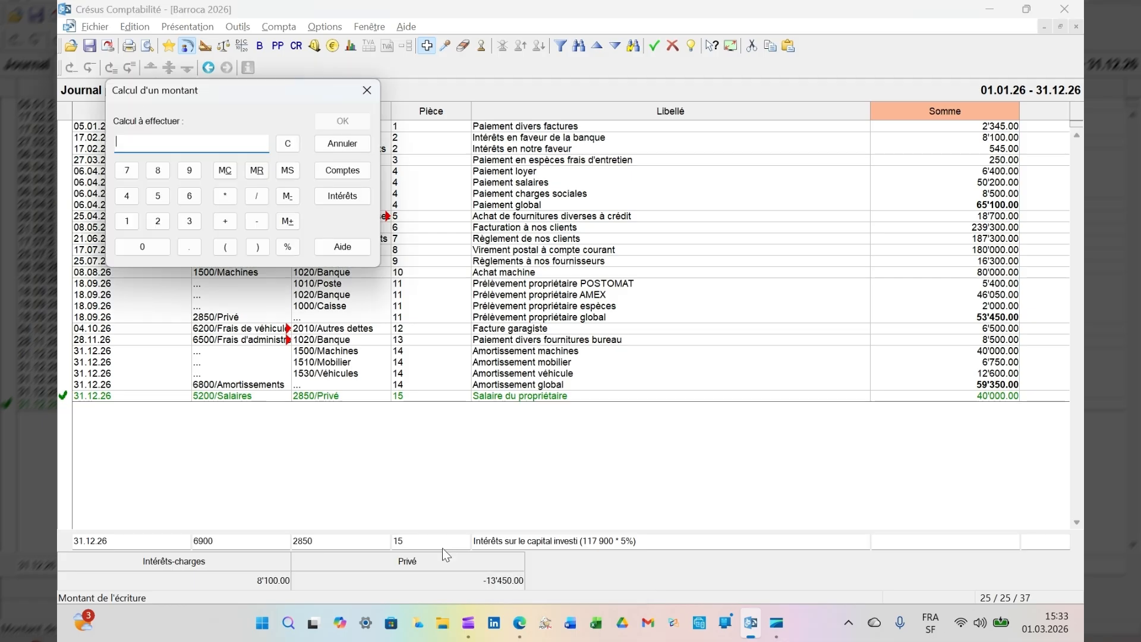
pyautogui.write('117900')
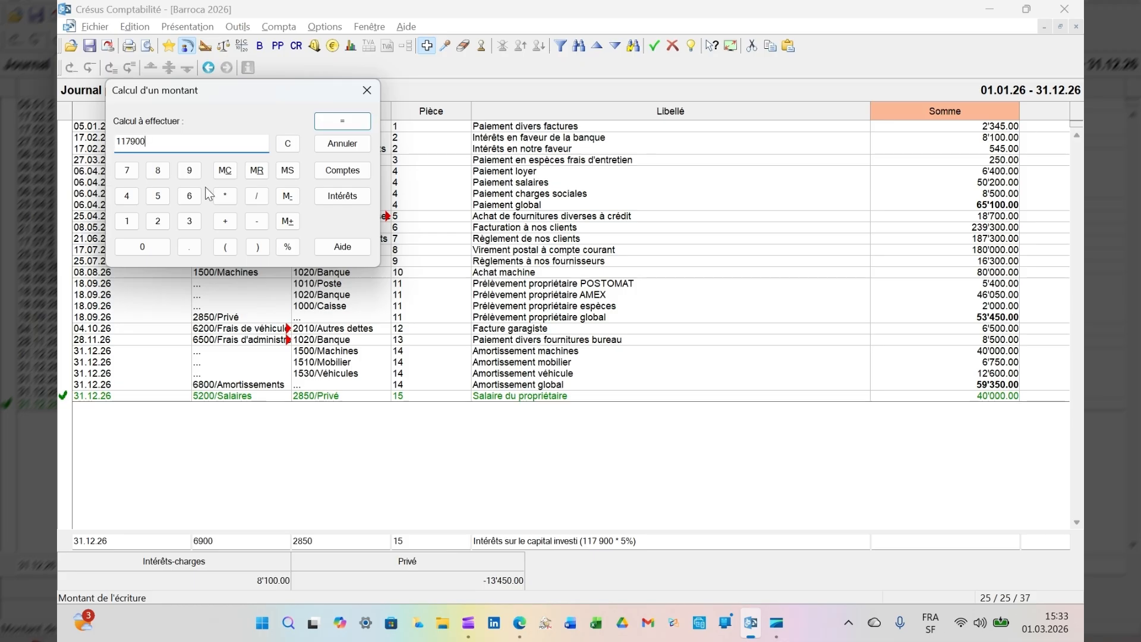
pyautogui.click(226, 198)
pyautogui.click(156, 196)
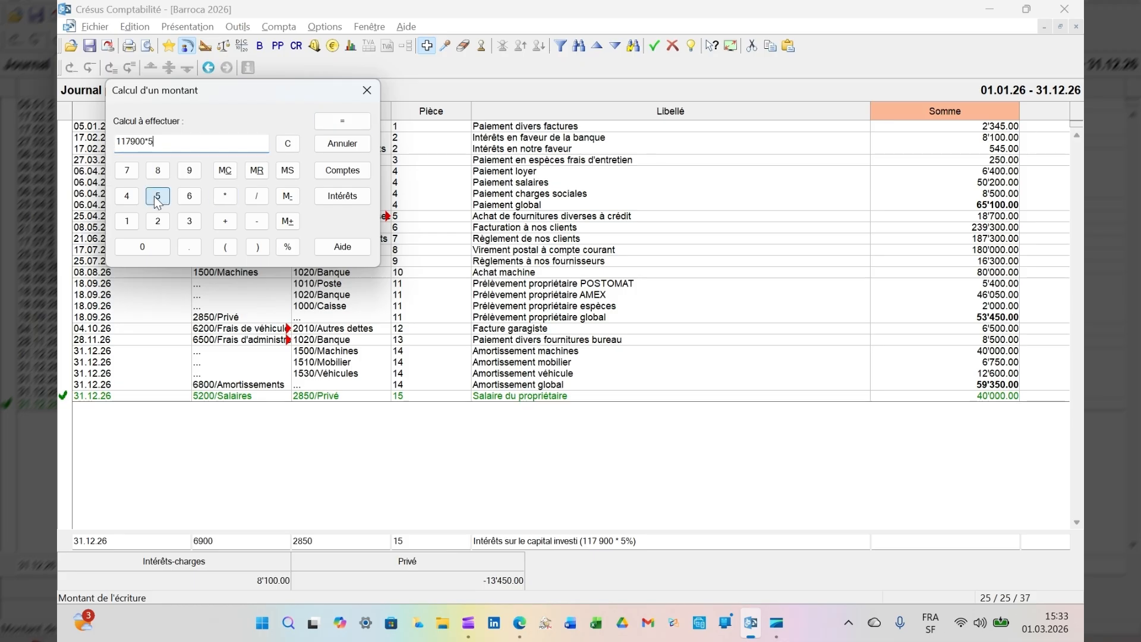
pyautogui.click(288, 248)
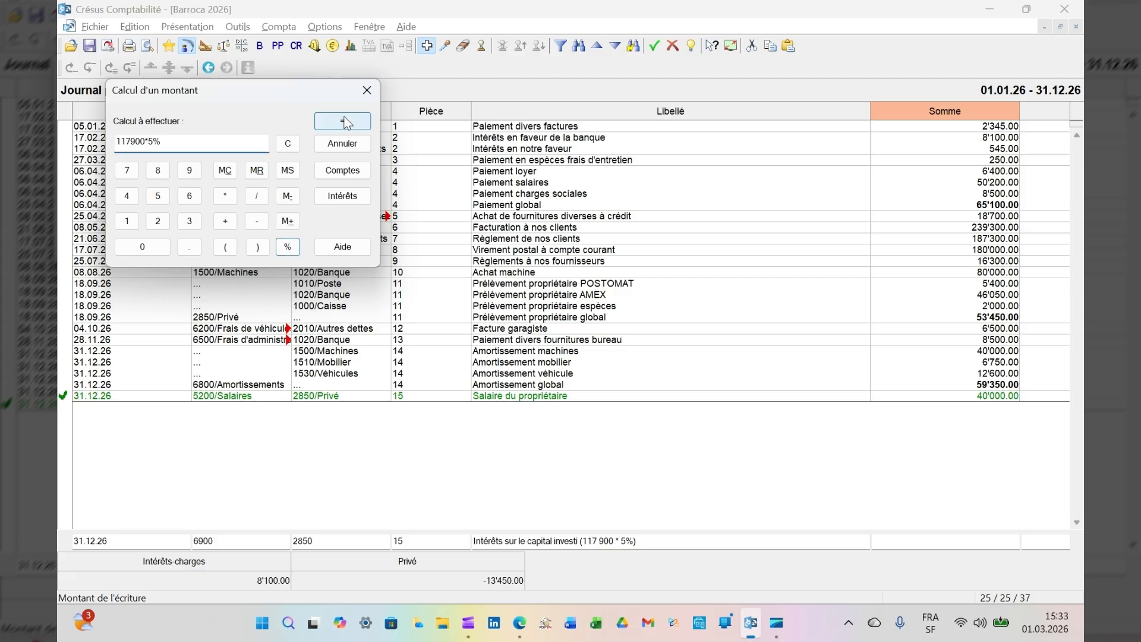
pyautogui.click(350, 123)
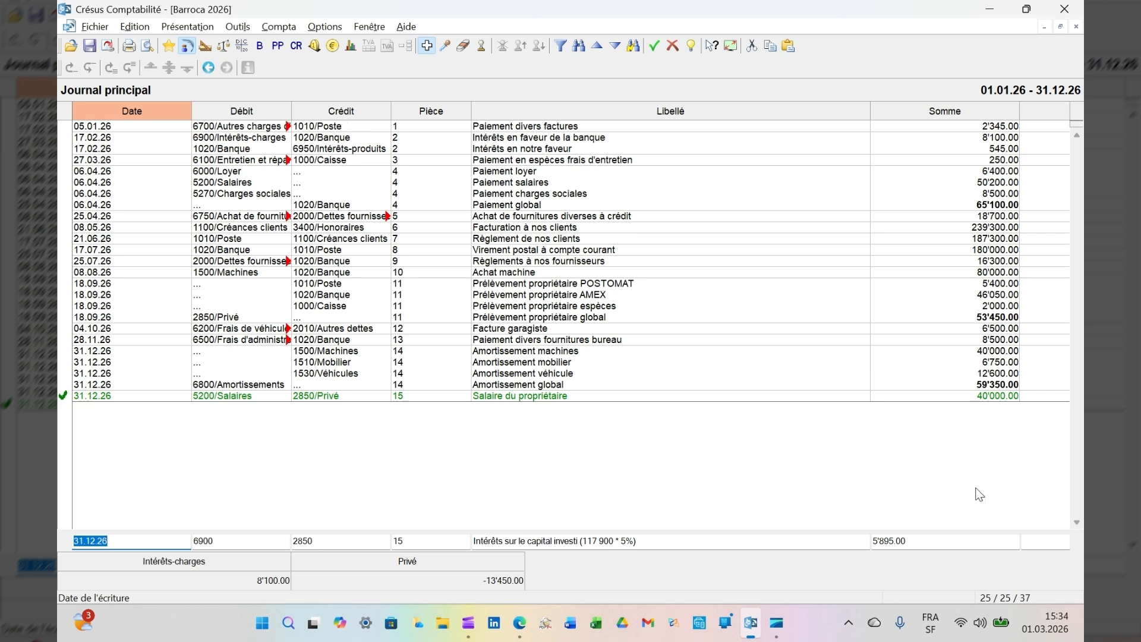
pyautogui.click(942, 544)
pyautogui.press('Return')
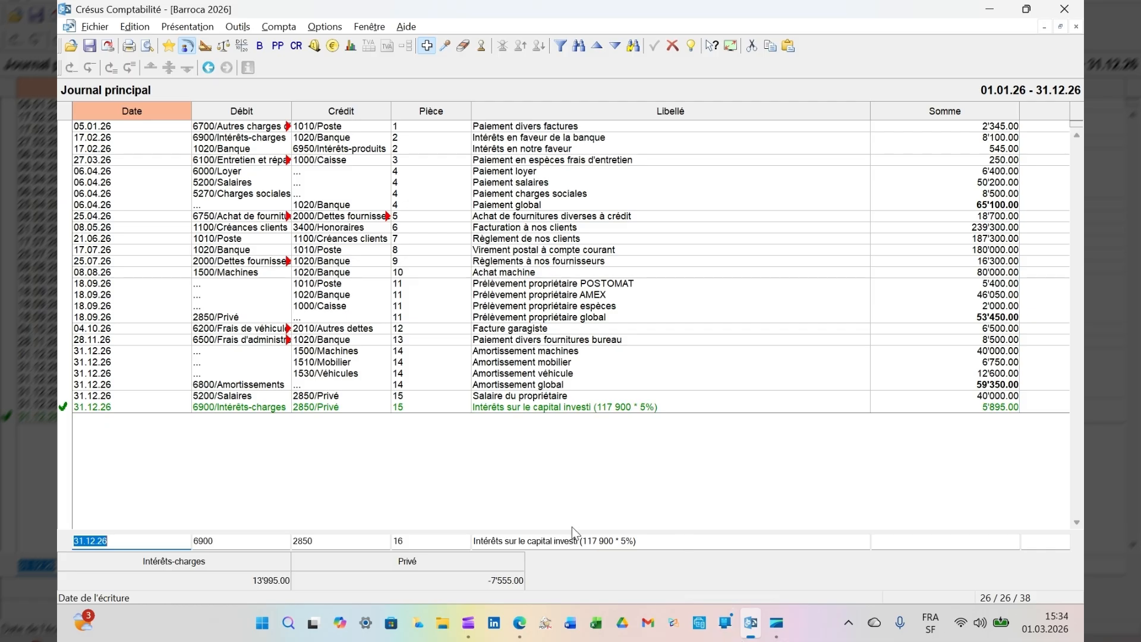
# Close the accounts into the "clôture" journal, show the generated closing entries and select the amount of the last one.
pyautogui.click(278, 27)
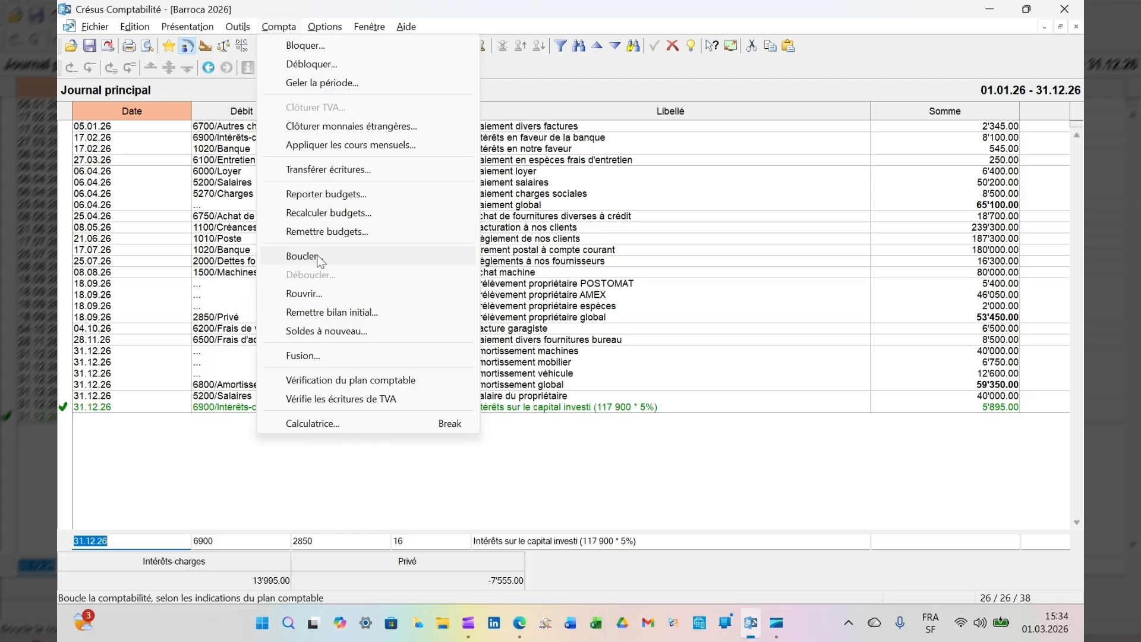
pyautogui.click(321, 261)
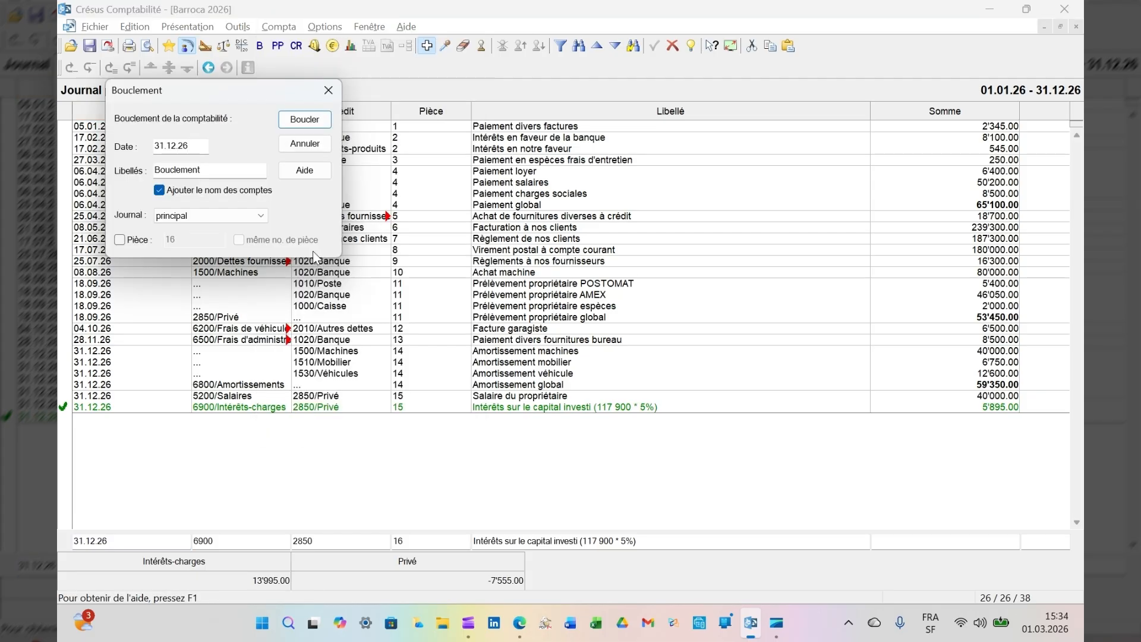
pyautogui.click(255, 217)
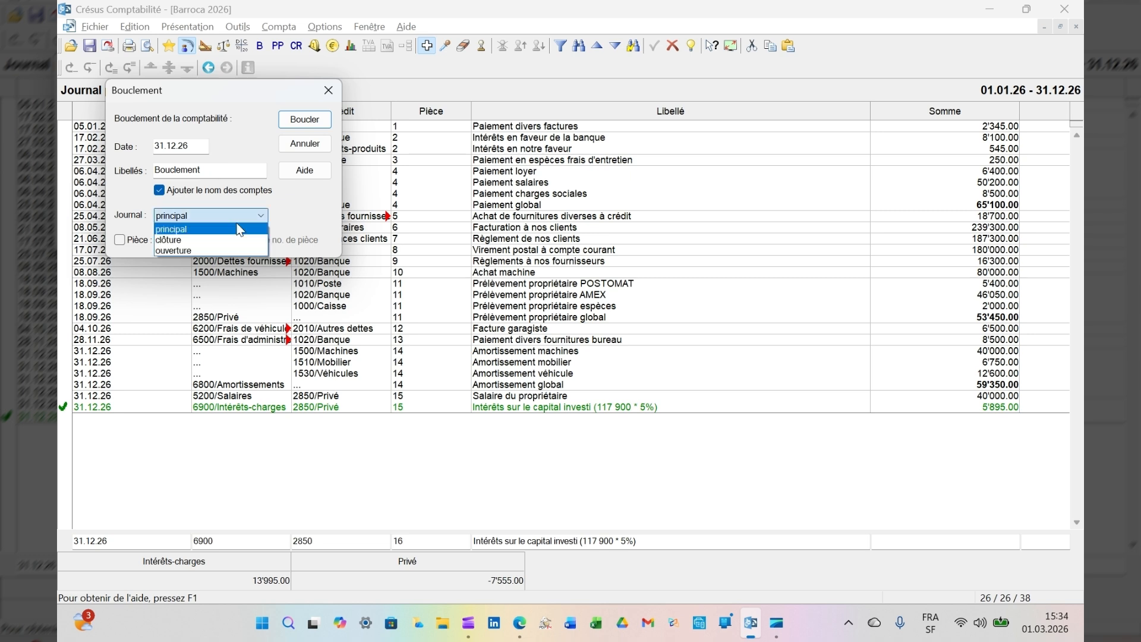
pyautogui.click(222, 240)
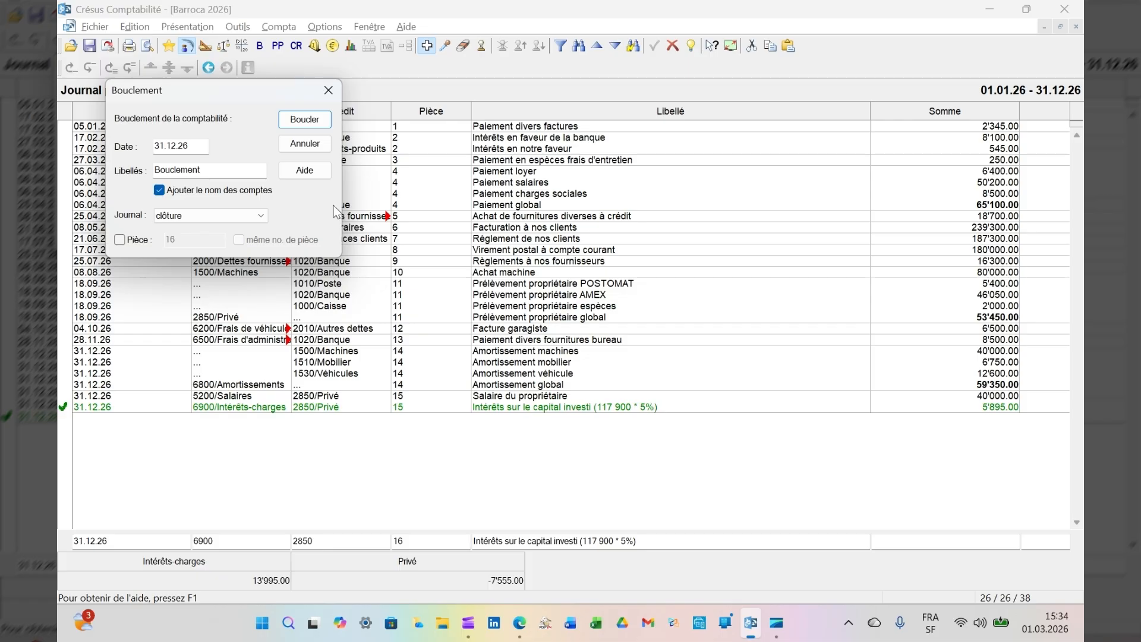
pyautogui.click(307, 120)
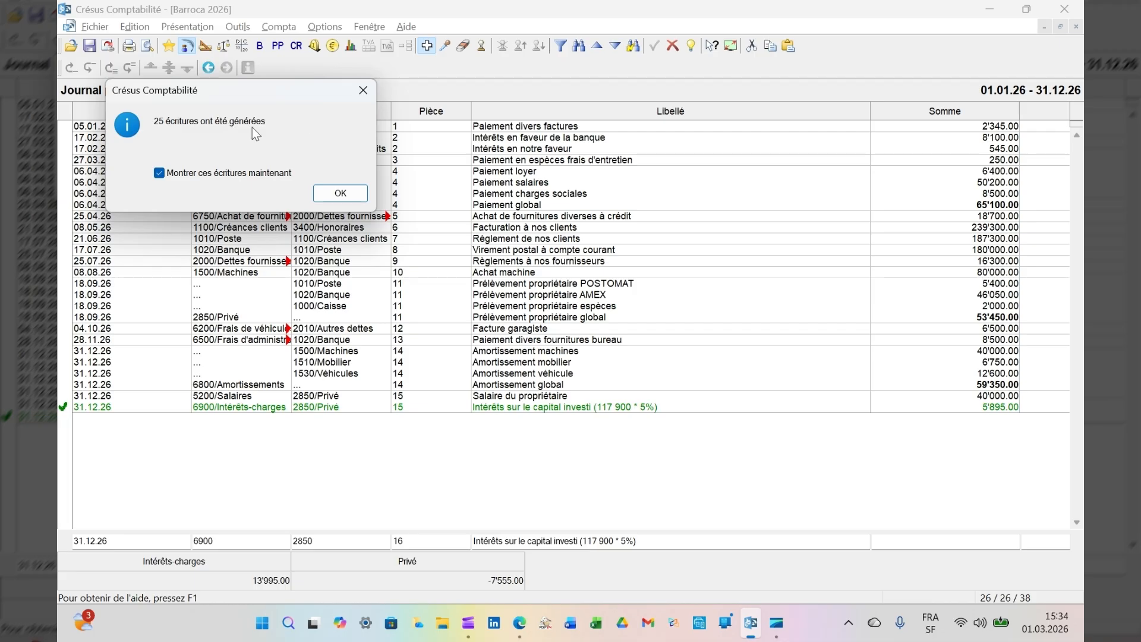
pyautogui.click(331, 195)
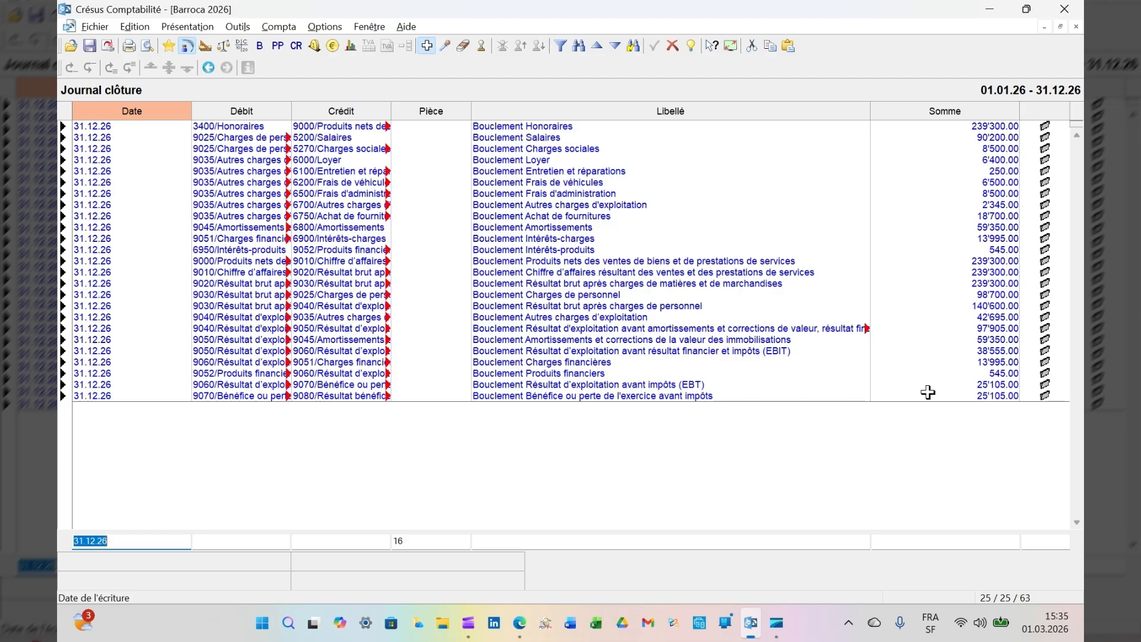
pyautogui.click(979, 396)
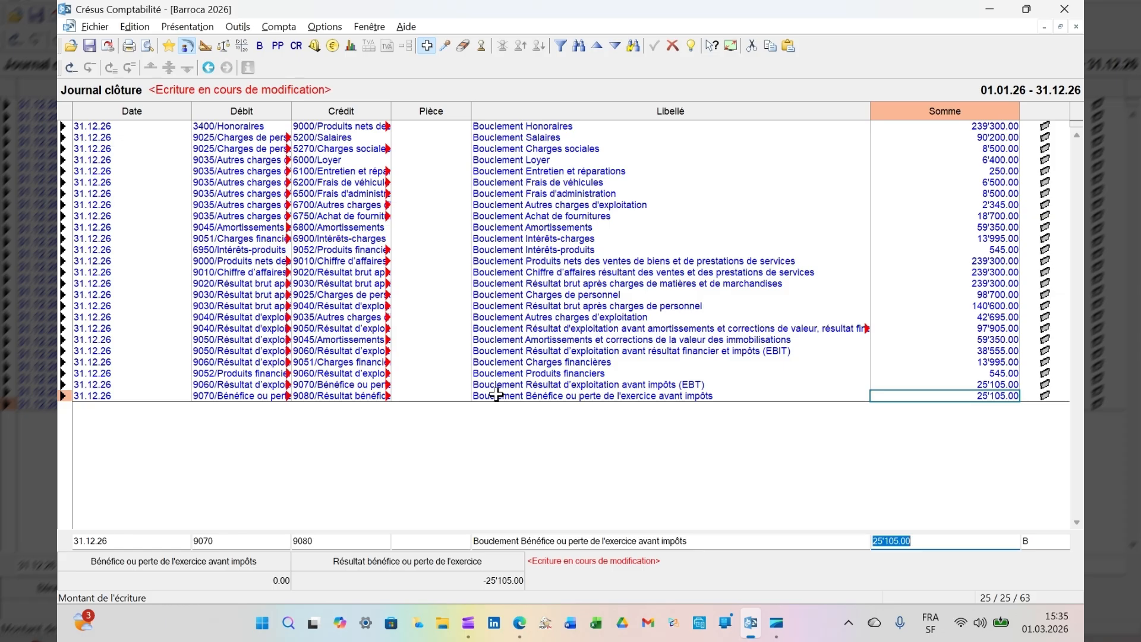
# Select the last closing entry, Bouclement Bénéfice ou perte de l'exercice avant impôts, to examine its label and credit account.
pyautogui.click(505, 396)
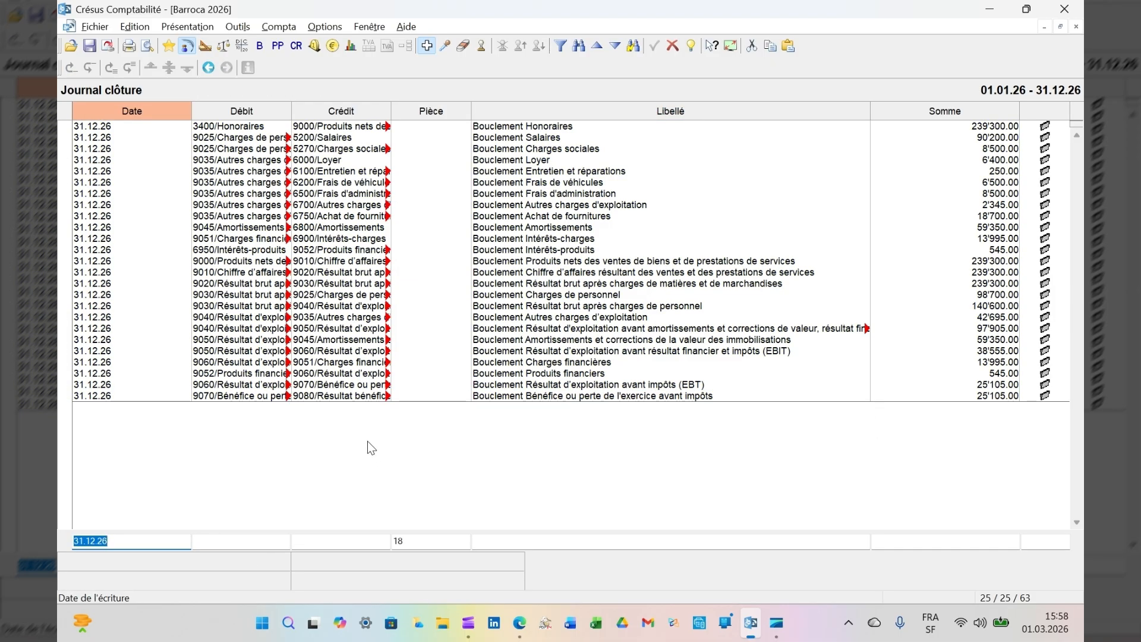
pyautogui.click(380, 396)
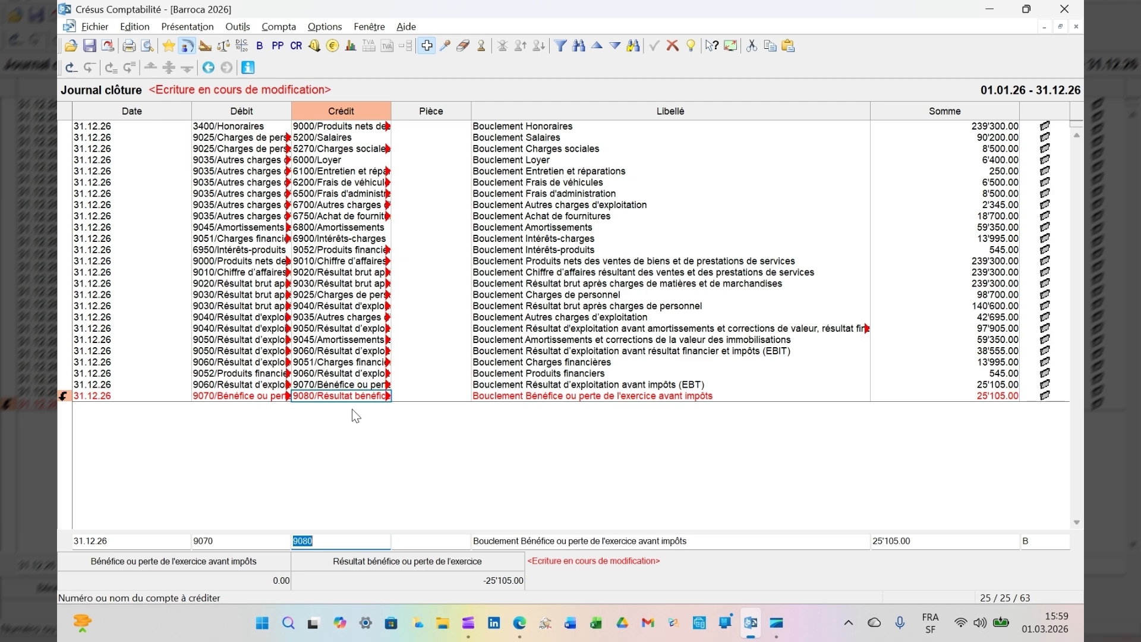
pyautogui.press('Return')
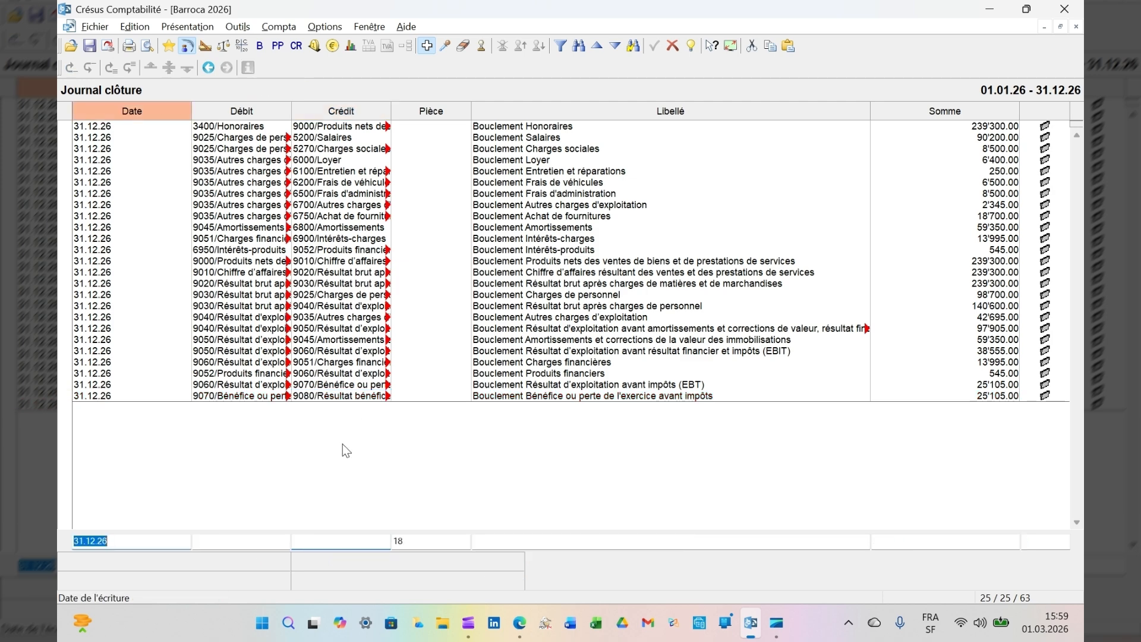
# Check the authorisation options for journal entries in the accounting definitions without changing them.
pyautogui.click(325, 27)
pyautogui.click(332, 63)
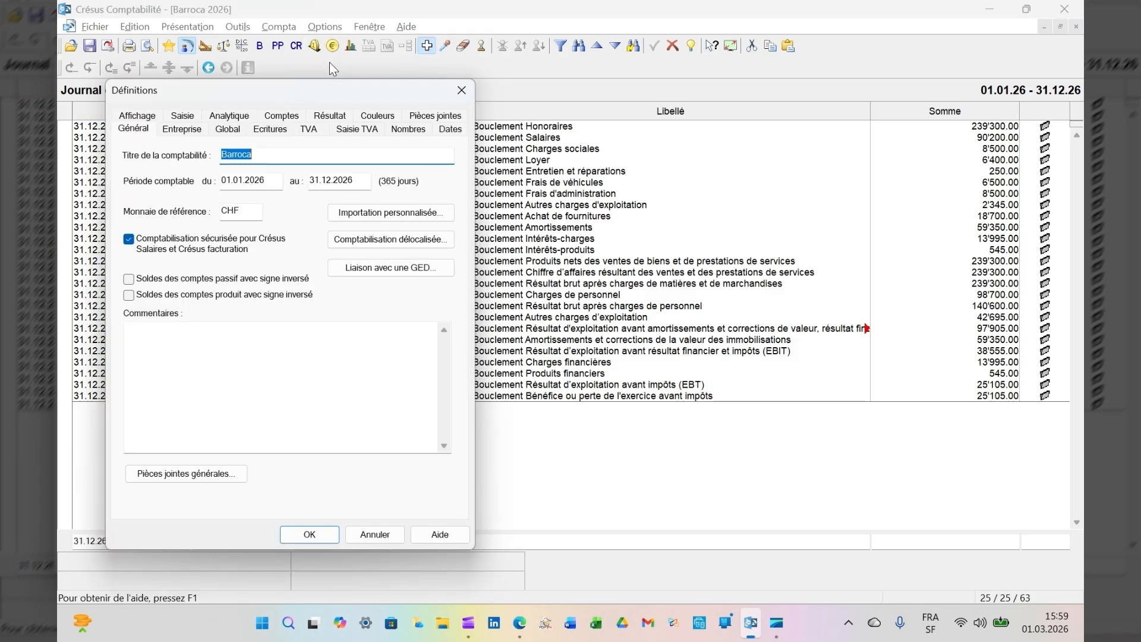
pyautogui.click(249, 134)
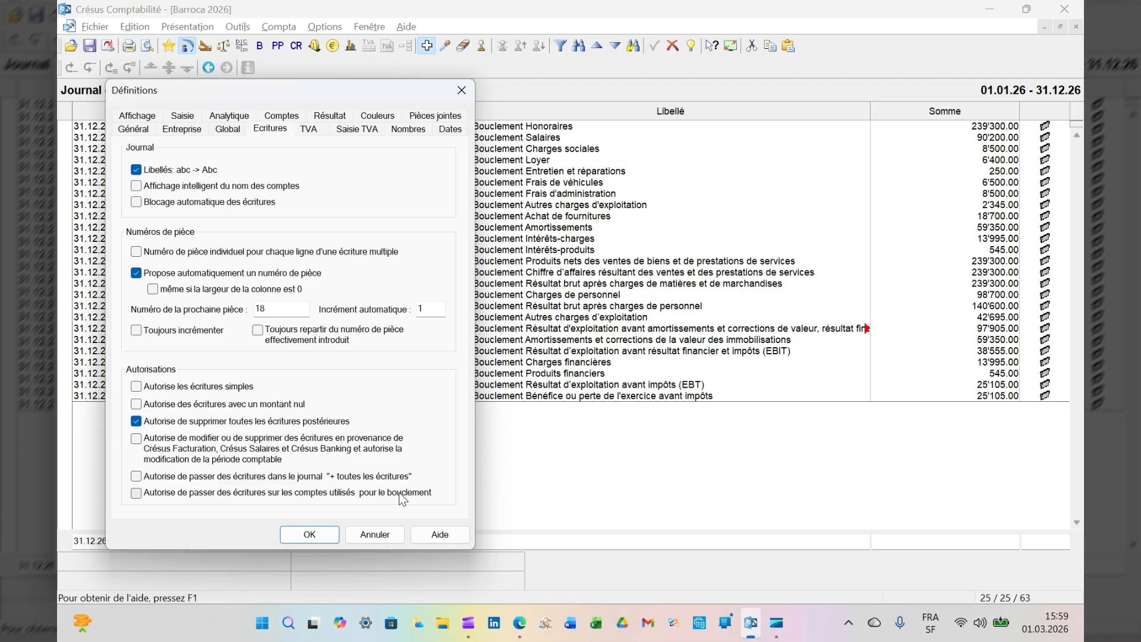
pyautogui.click(367, 536)
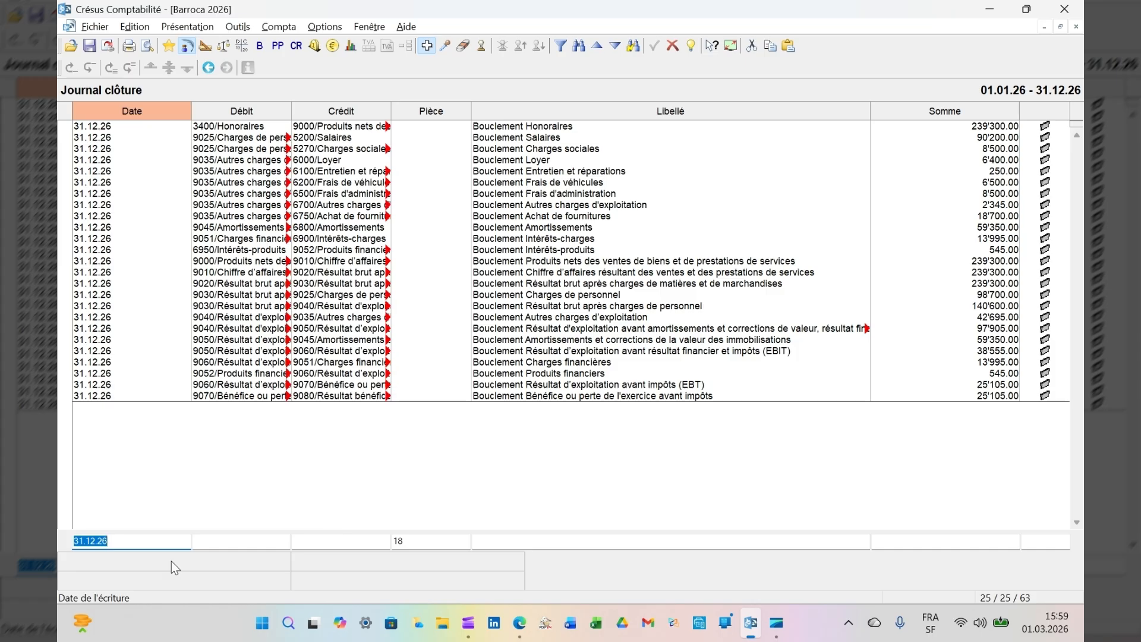
# Start a 31.12.26 closing entry debiting 9080 and crediting 2850, keeping the proposed document number 18.
pyautogui.press('Tab')
pyautogui.write('90')
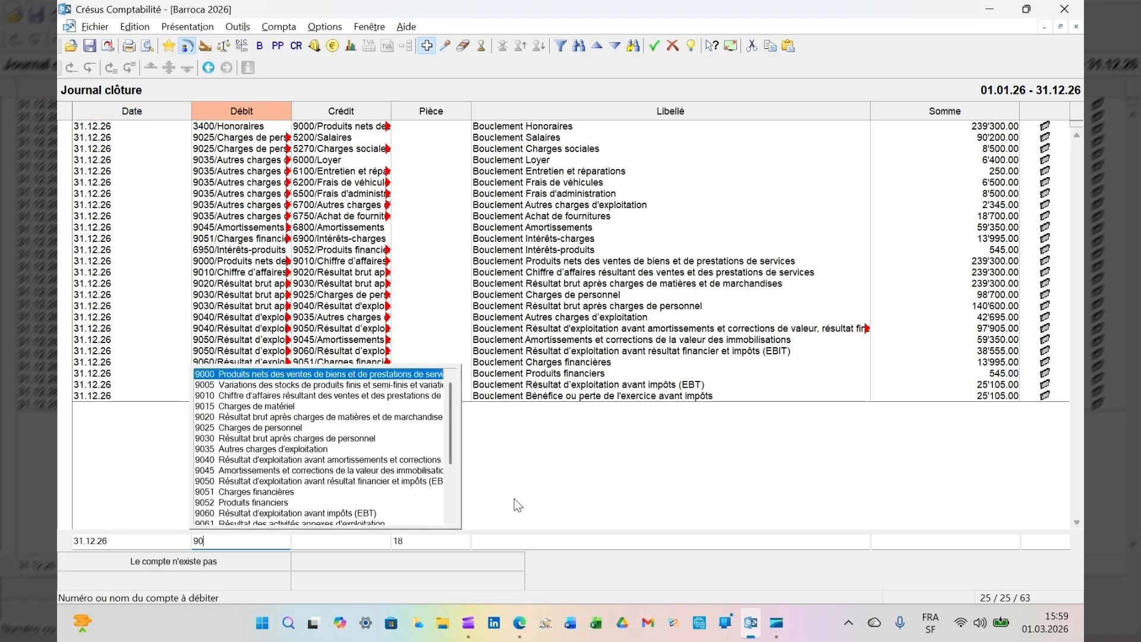
pyautogui.write('80')
pyautogui.press('Tab')
pyautogui.write('2850')
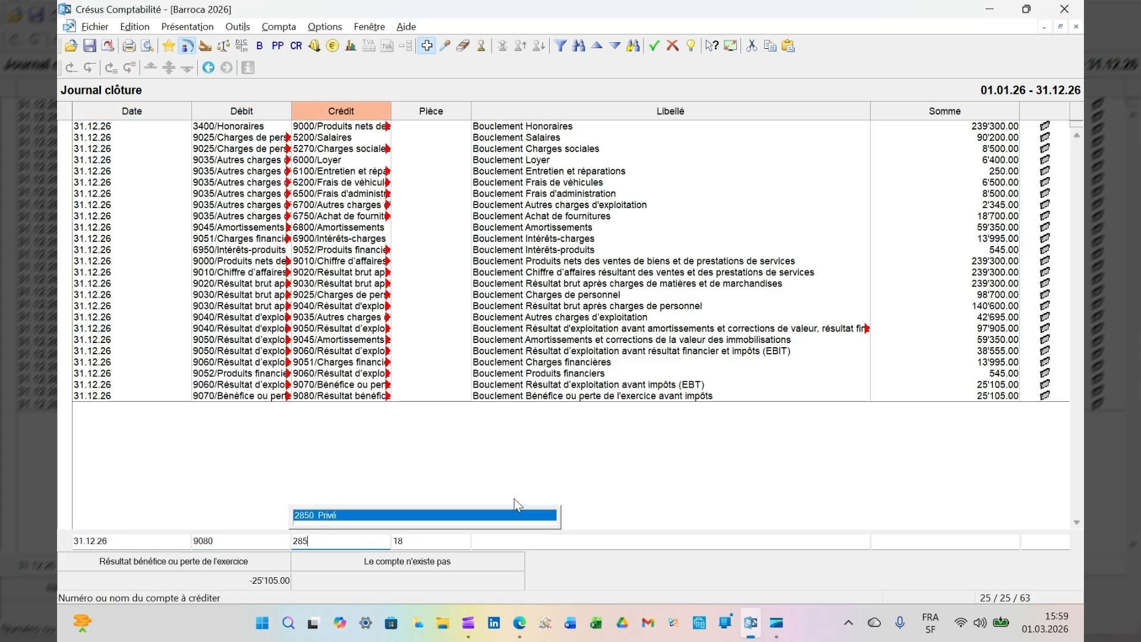
pyautogui.press('Tab')
pyautogui.press('Tab')
# Label the entry "Versement du résultat d'exploitation" and try to record it with an amount of 25105.
pyautogui.write('V')
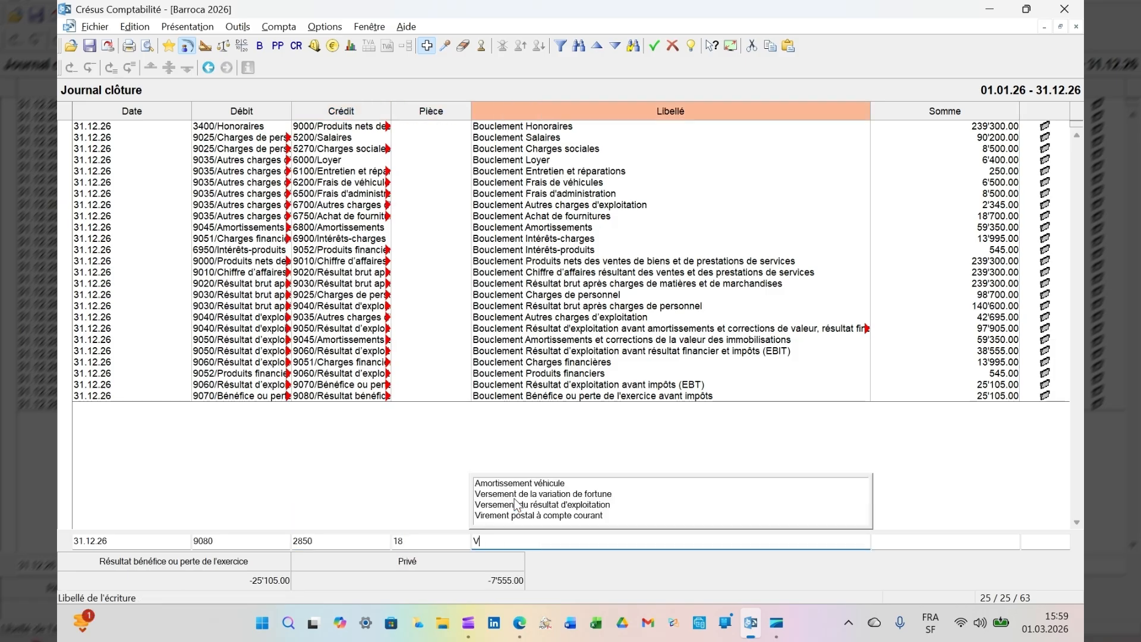
pyautogui.write('erse')
pyautogui.press('Up')
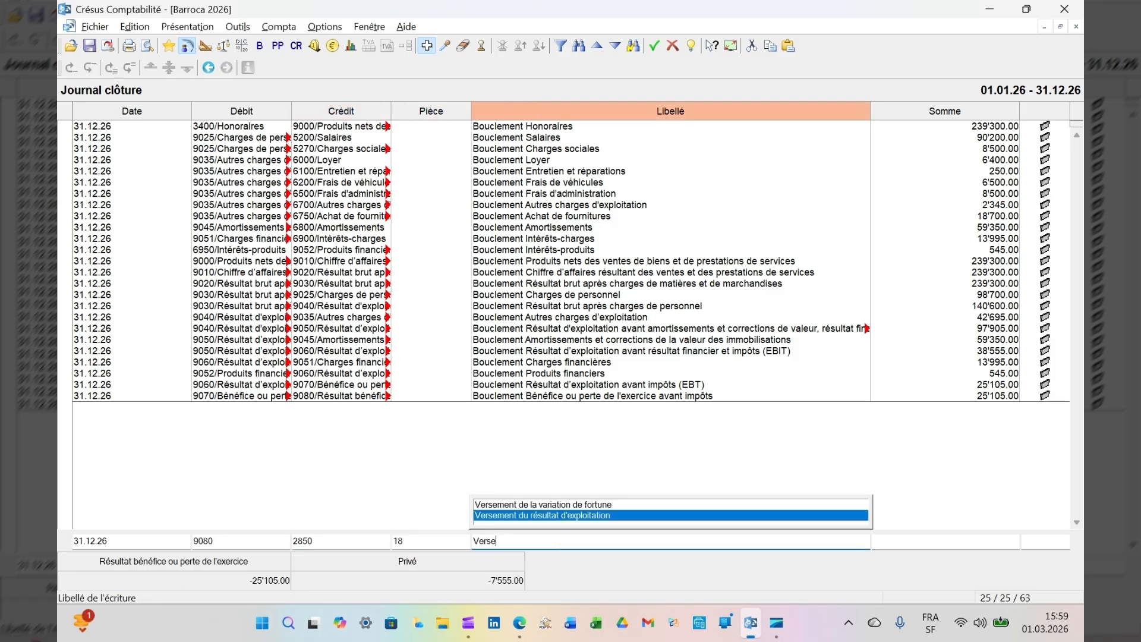
pyautogui.press('Tab')
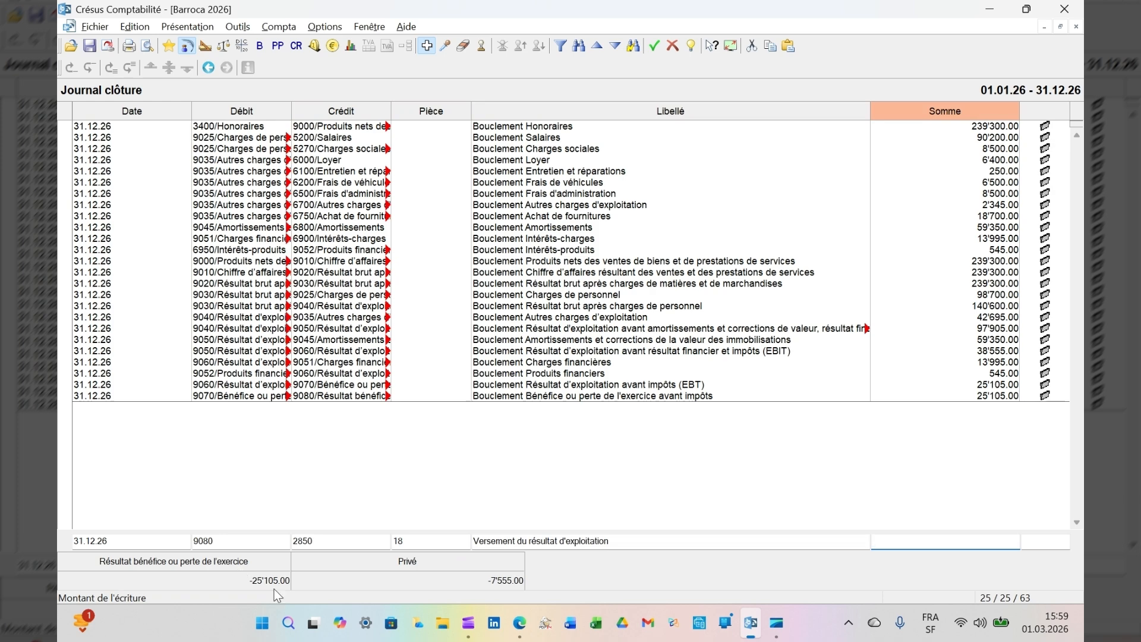
pyautogui.write('25105')
pyautogui.press('Return')
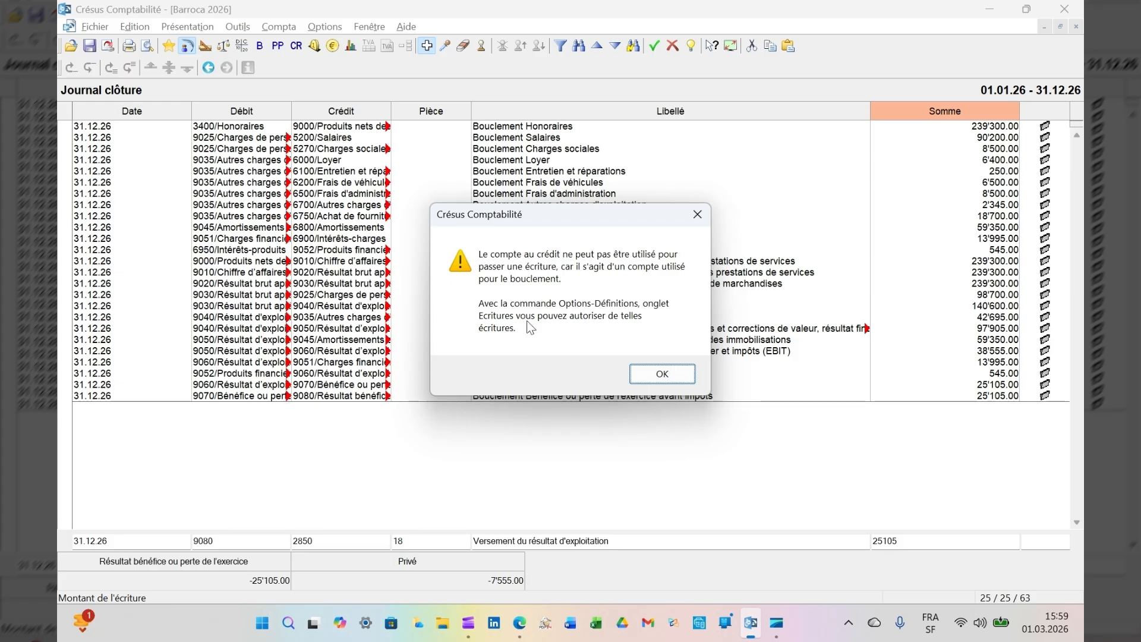
pyautogui.click(687, 372)
# Authorise entries on the accounts used for closing in the entry definitions.
pyautogui.click(325, 26)
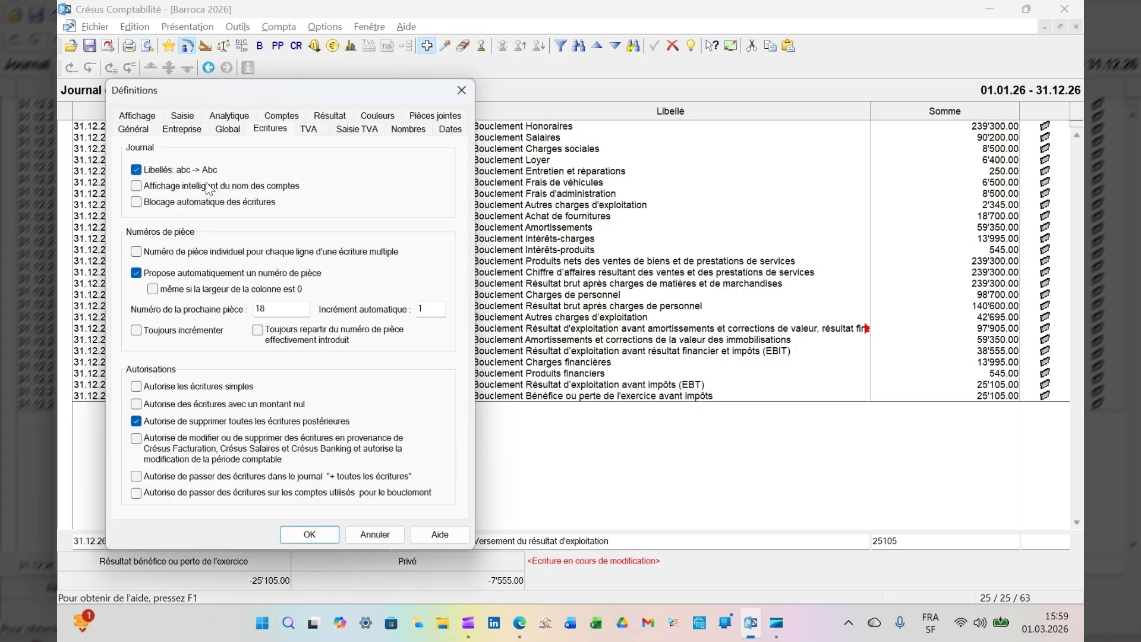
pyautogui.click(136, 493)
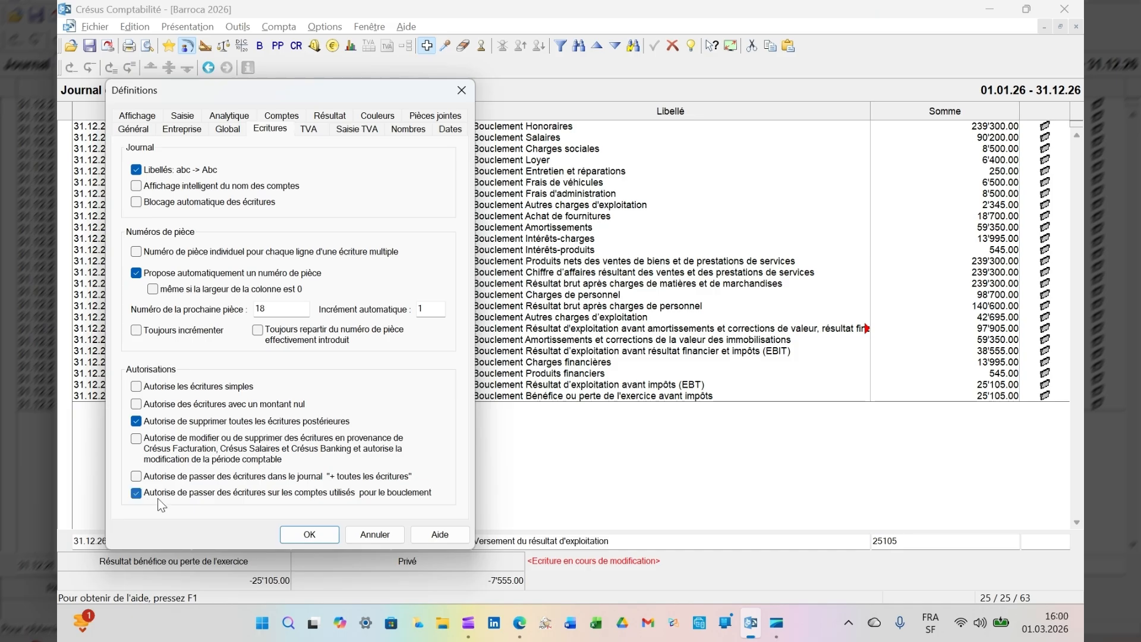
pyautogui.click(332, 535)
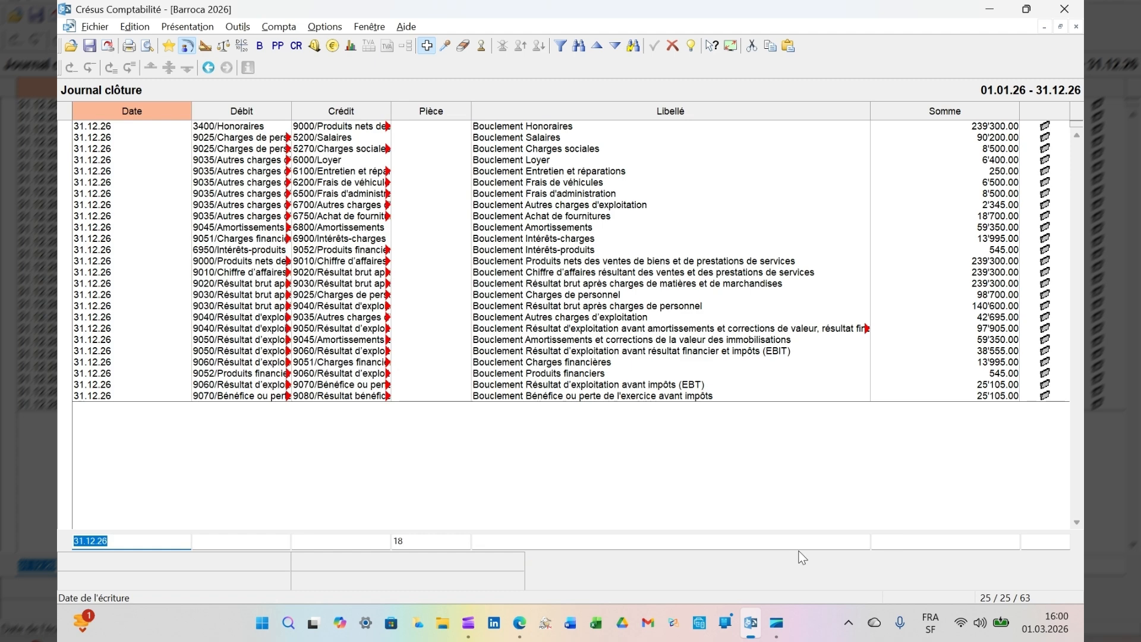
# Start a 31.12.26 closing entry debiting 9080 and crediting 2850, with document number 16.
pyautogui.press('Tab')
pyautogui.write('908')
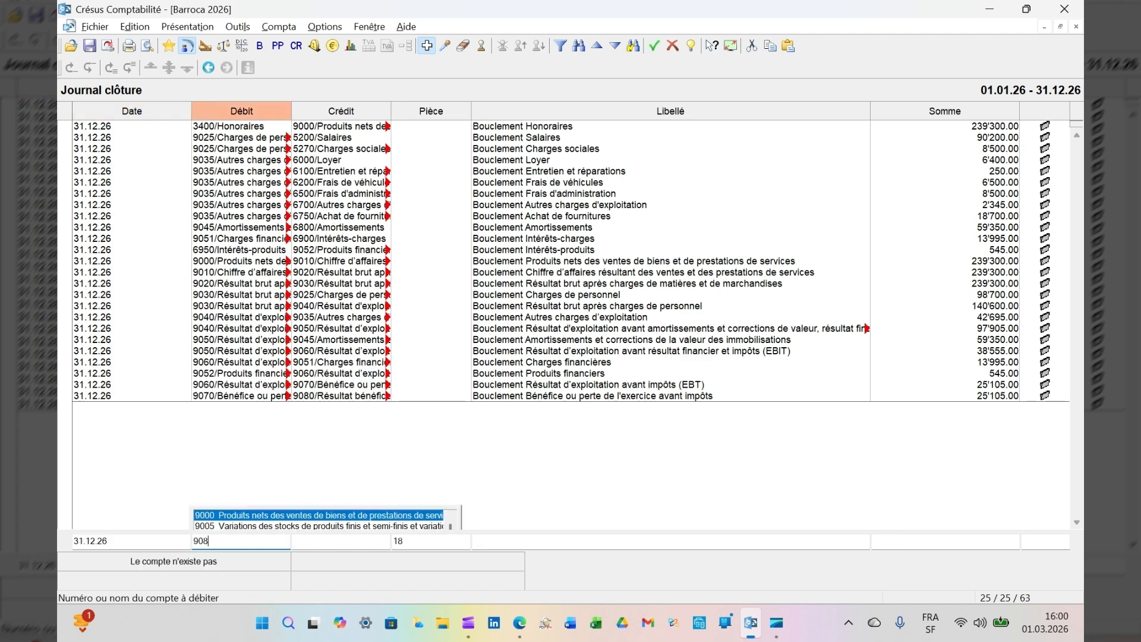
pyautogui.write('0')
pyautogui.press('Tab')
pyautogui.write('28')
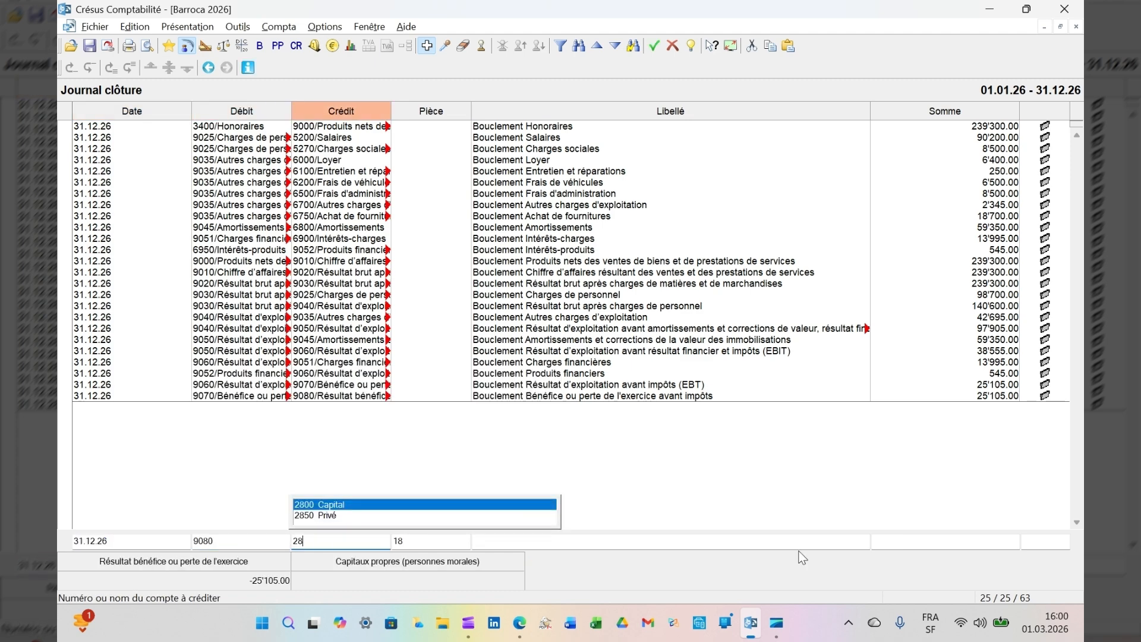
pyautogui.write('50')
pyautogui.press('Tab')
pyautogui.write('16')
pyautogui.press('Tab')
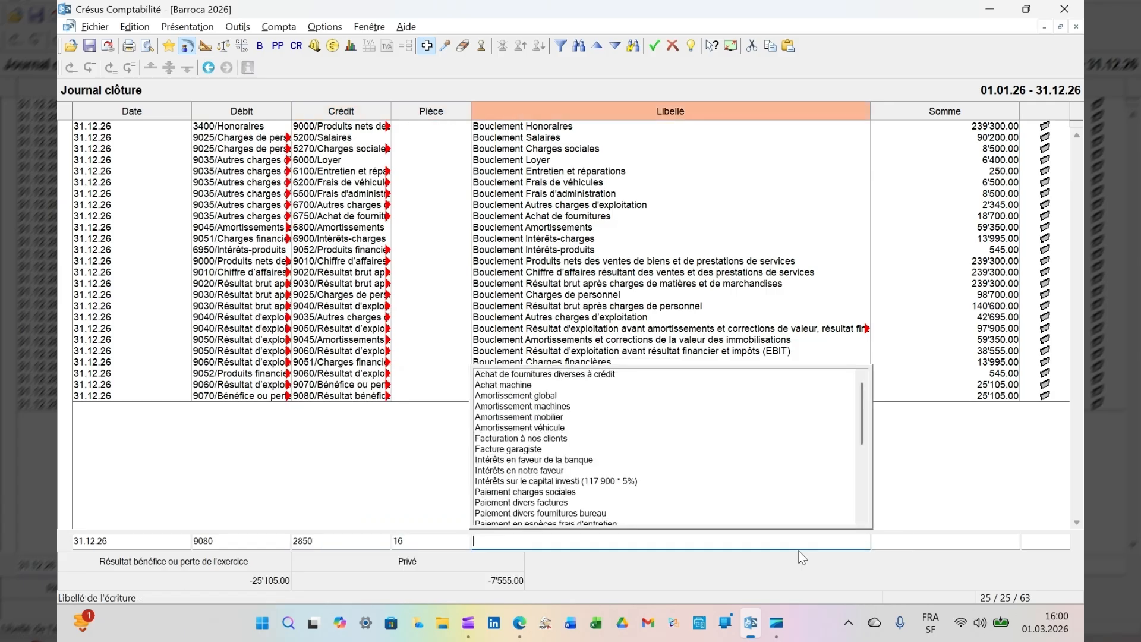
# Label the entry "Versement du résultat d'exploitation" and record it with an amount of 25'105.
pyautogui.write('Ver')
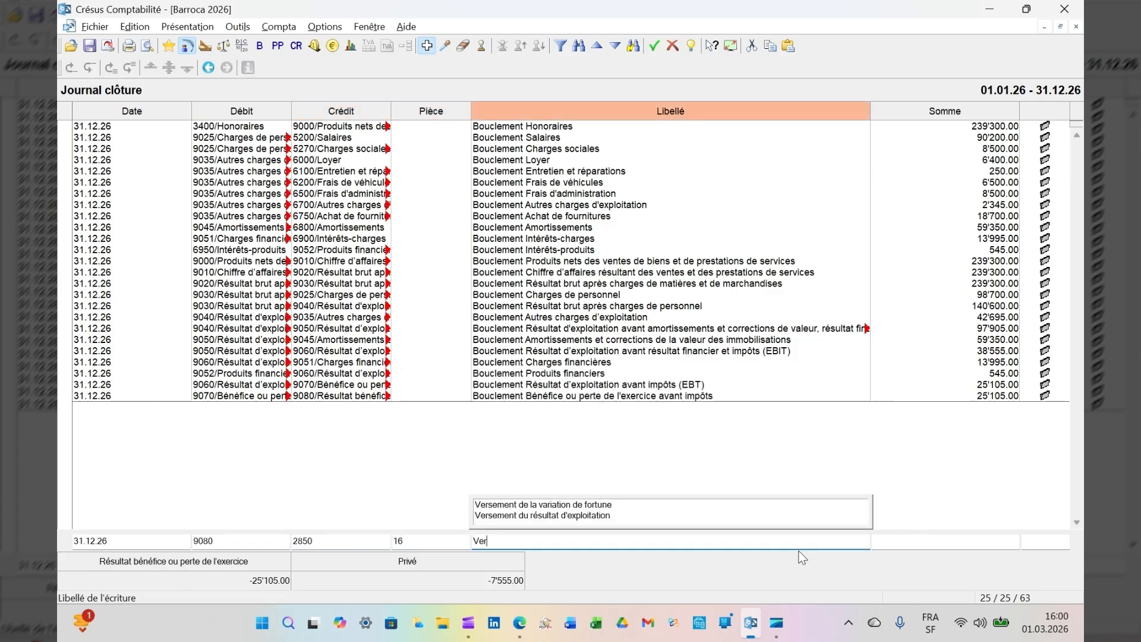
pyautogui.press('Down')
pyautogui.press('Down')
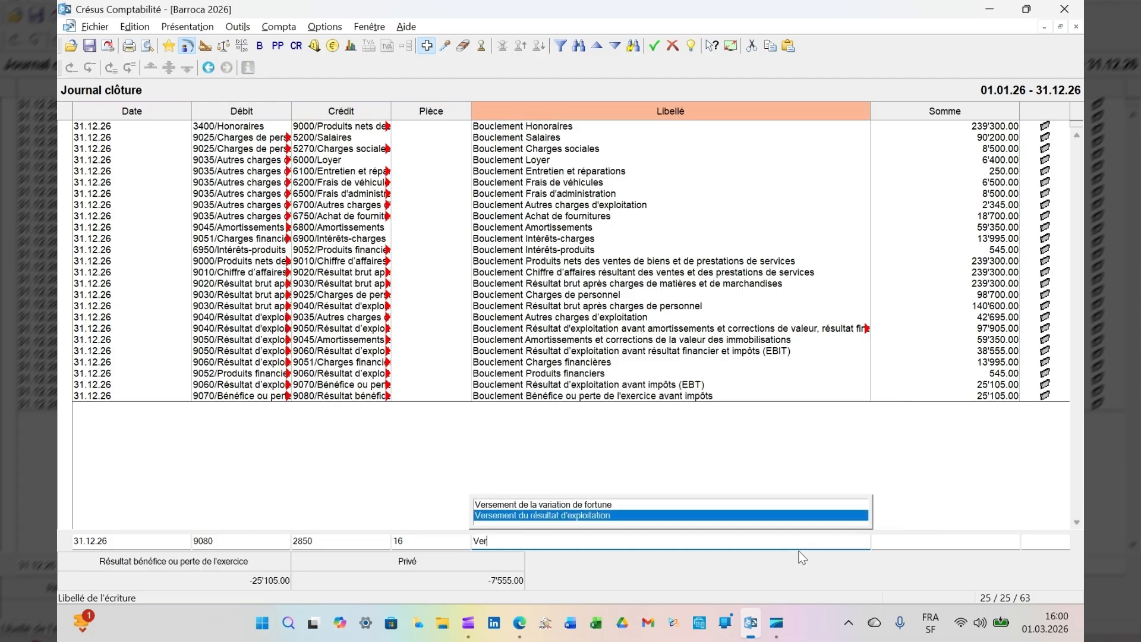
pyautogui.press('Tab')
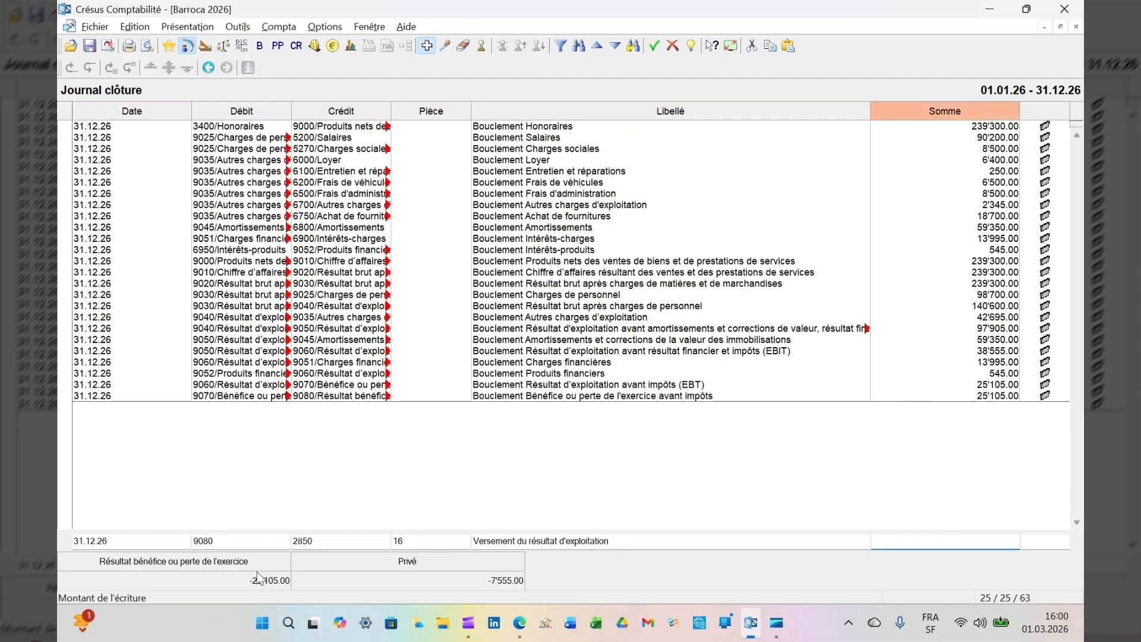
pyautogui.write("25'")
pyautogui.write('105')
pyautogui.press('Return')
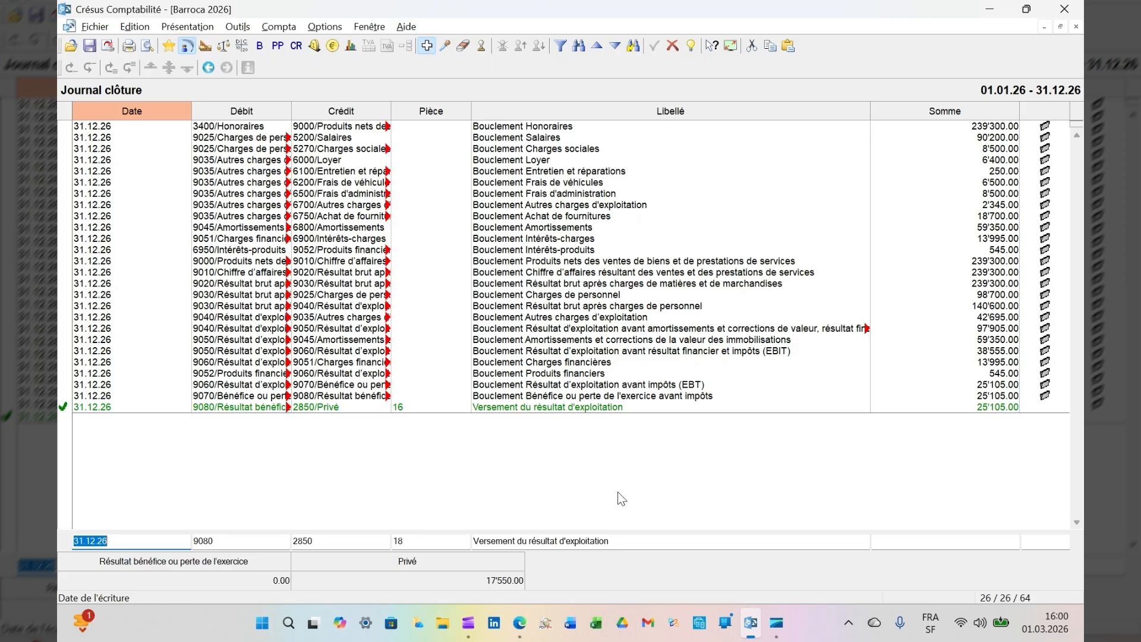
# Start a 31.12.26 closing entry debiting 2850 and crediting 2800, with document number 17.
pyautogui.press('Tab')
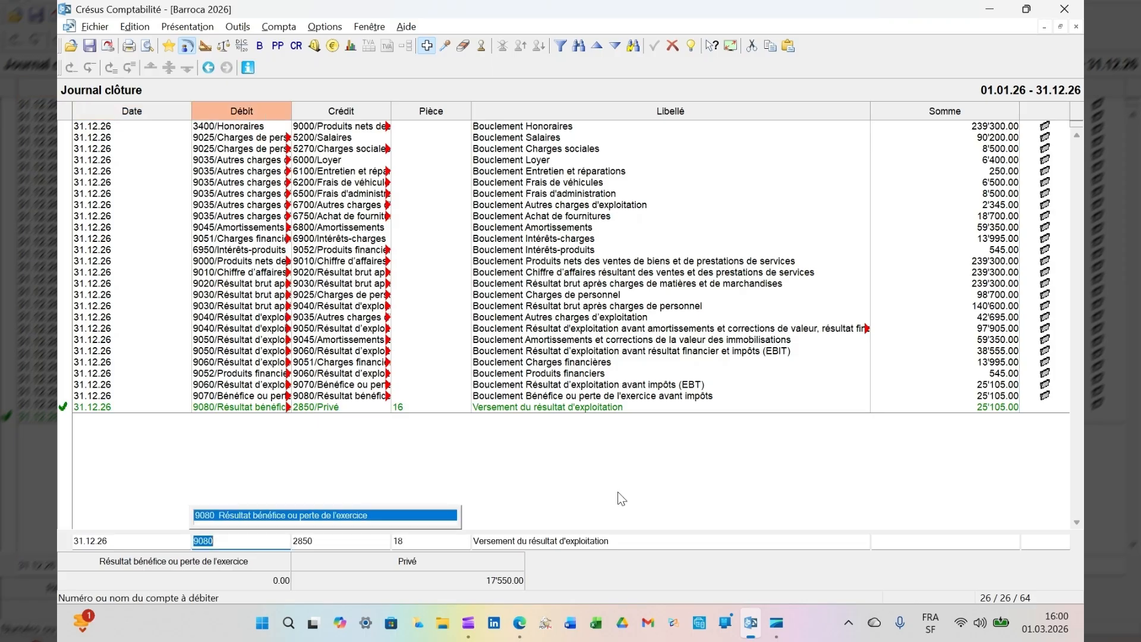
pyautogui.write('2850')
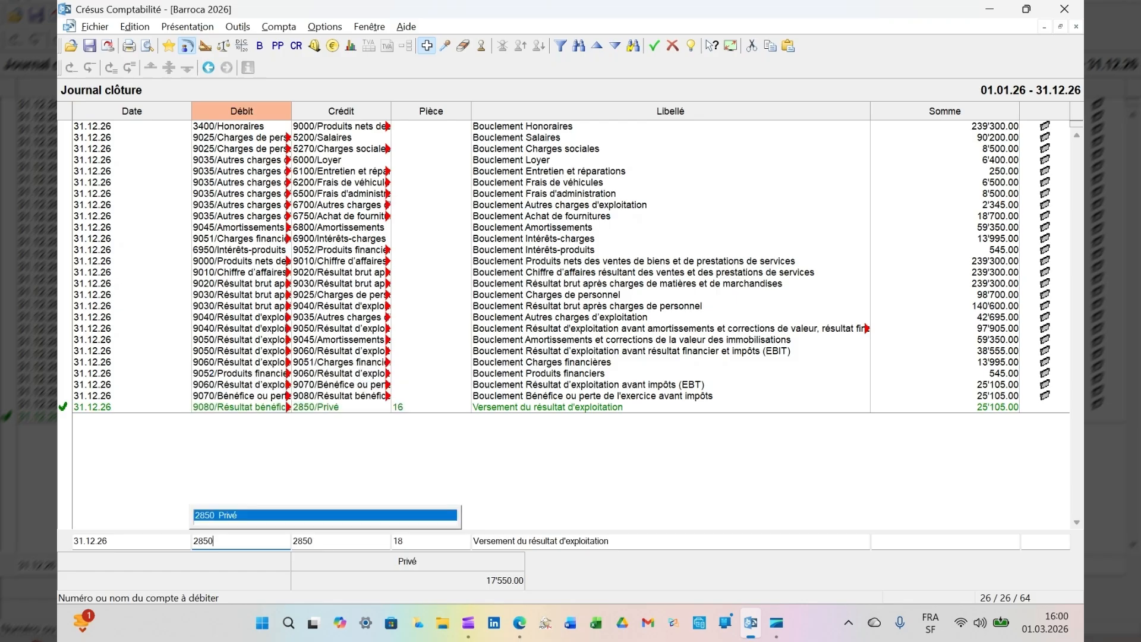
pyautogui.press('Tab')
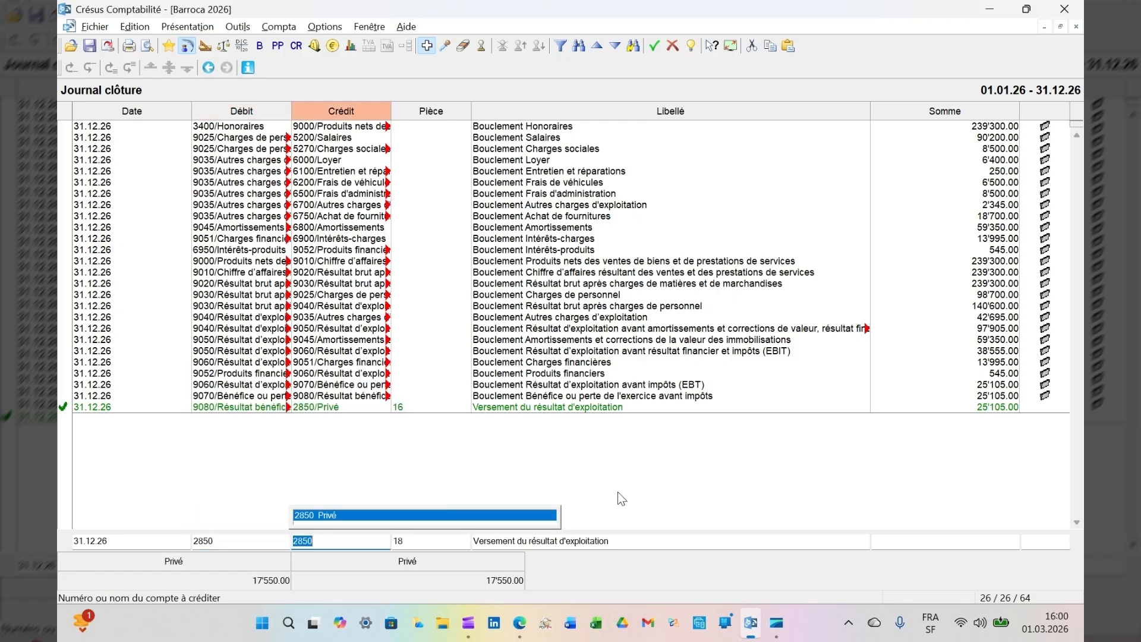
pyautogui.write('2800')
pyautogui.press('Tab')
pyautogui.write('17')
pyautogui.press('Tab')
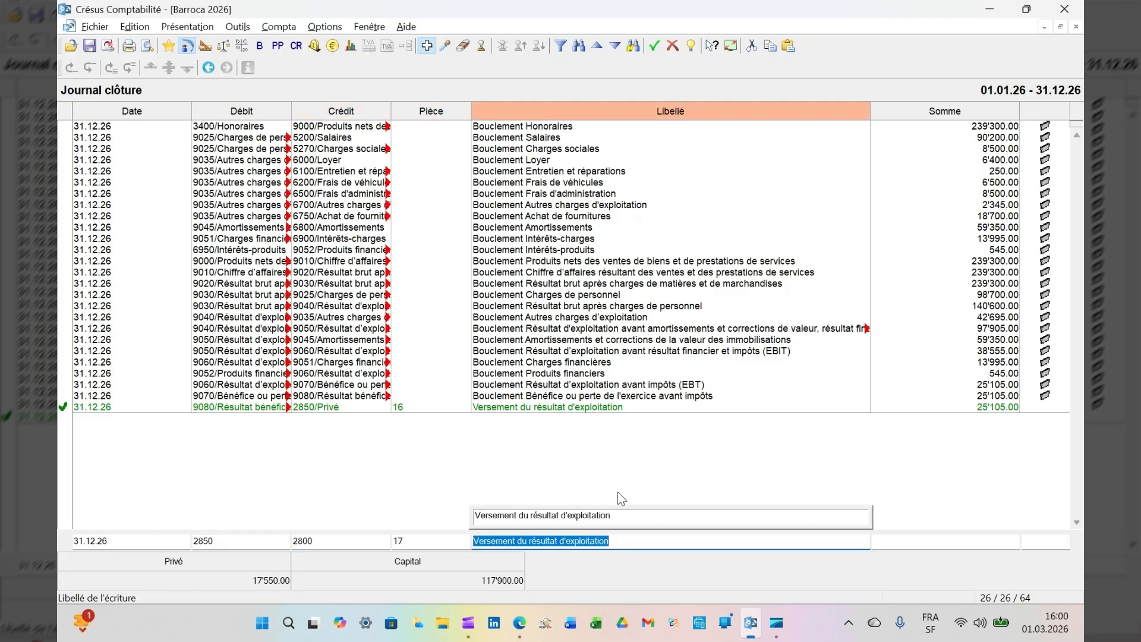
# Label the entry "Versement de la variation de fortune" and record it with an amount of 17550.
pyautogui.write('Vi')
pyautogui.press('BackSpace')
pyautogui.write('er')
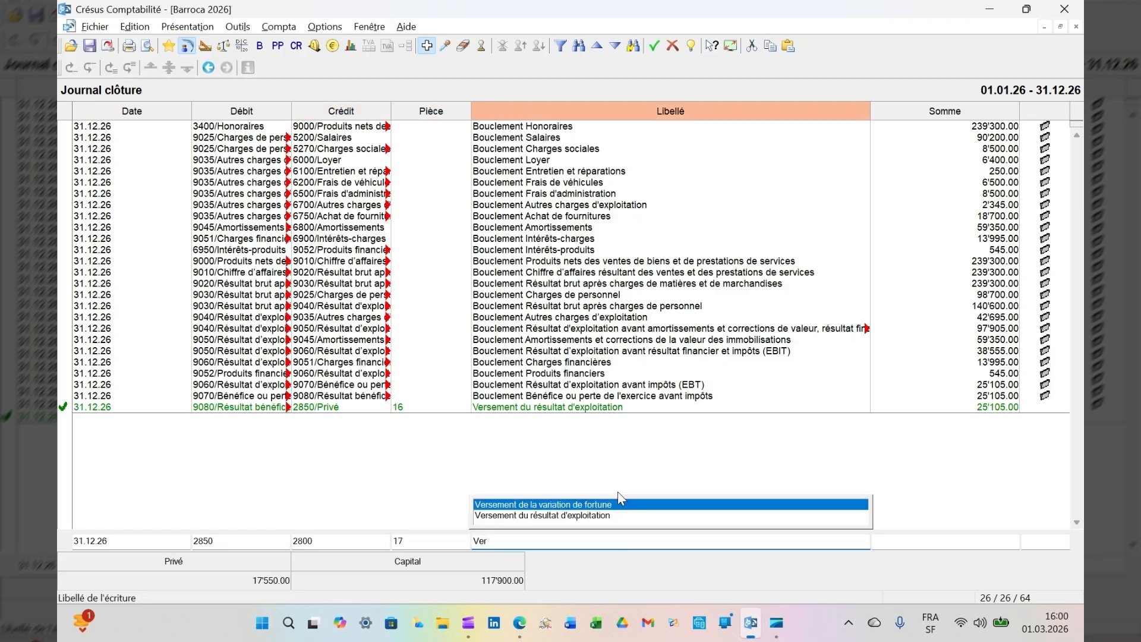
pyautogui.press('Tab')
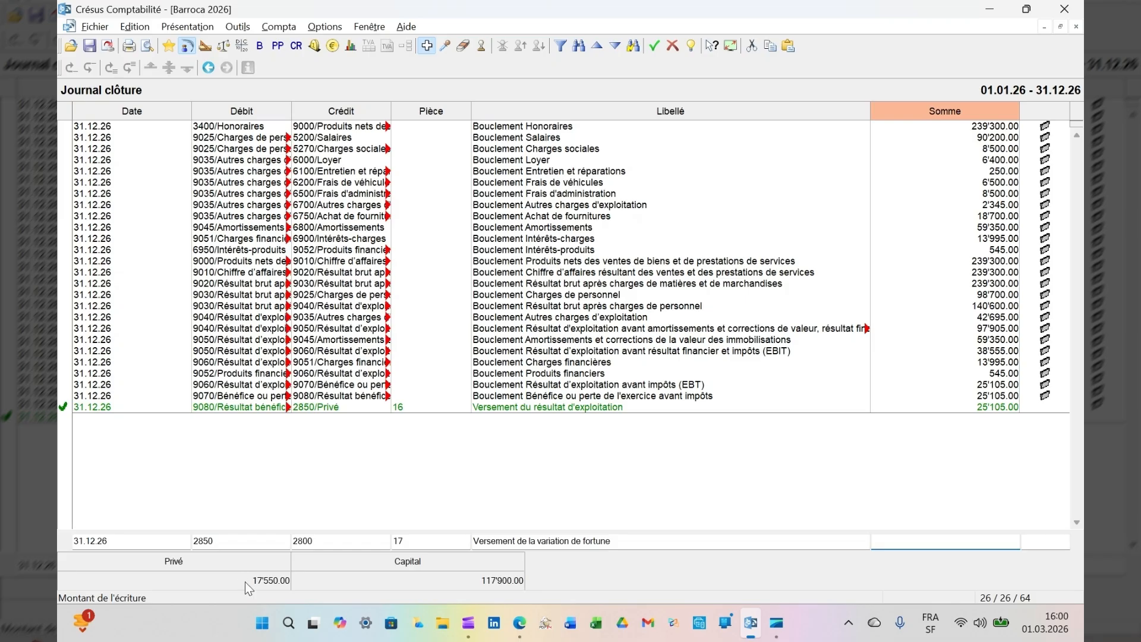
pyautogui.write('17550')
pyautogui.press('Return')
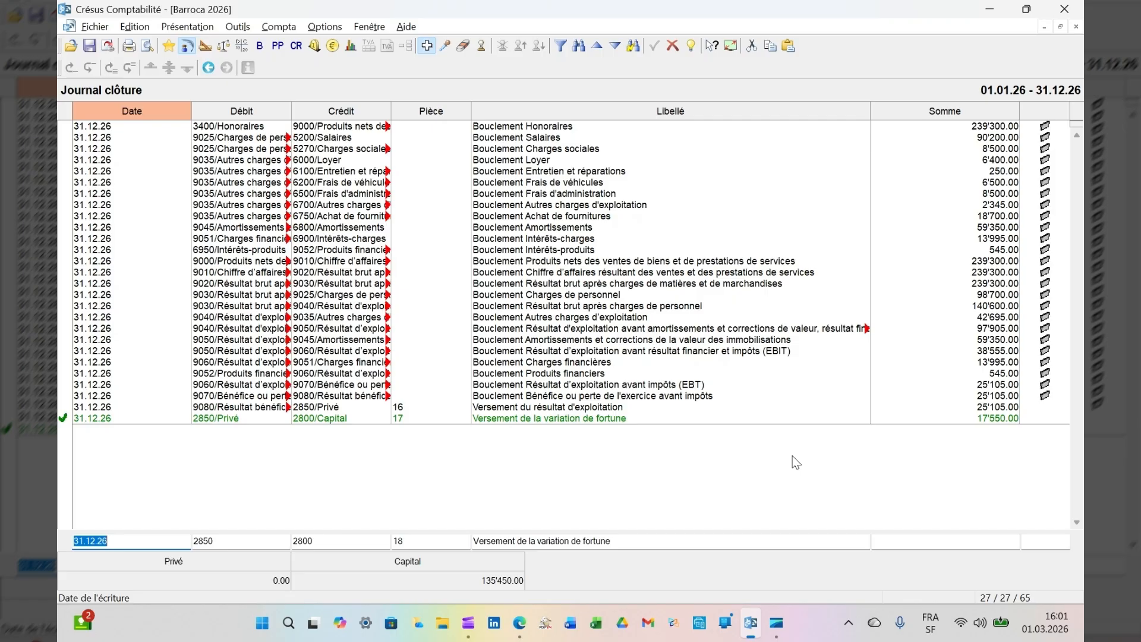
# Display the final balance sheet with assets and liabilities in two columns and look at its printer choices without printing.
pyautogui.click(262, 46)
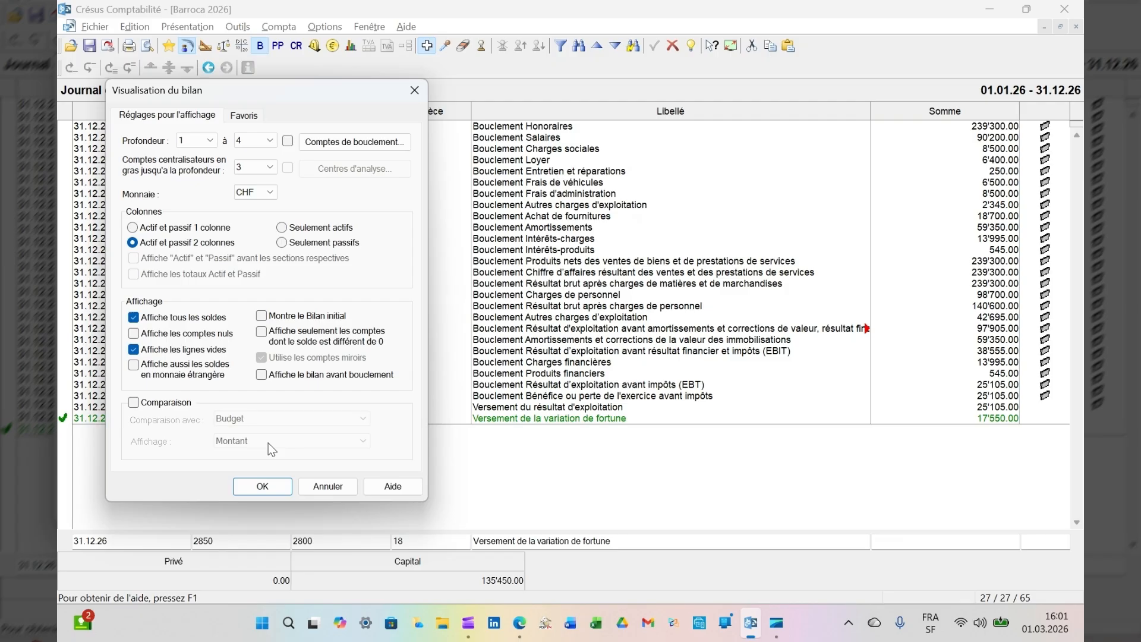
pyautogui.click(262, 488)
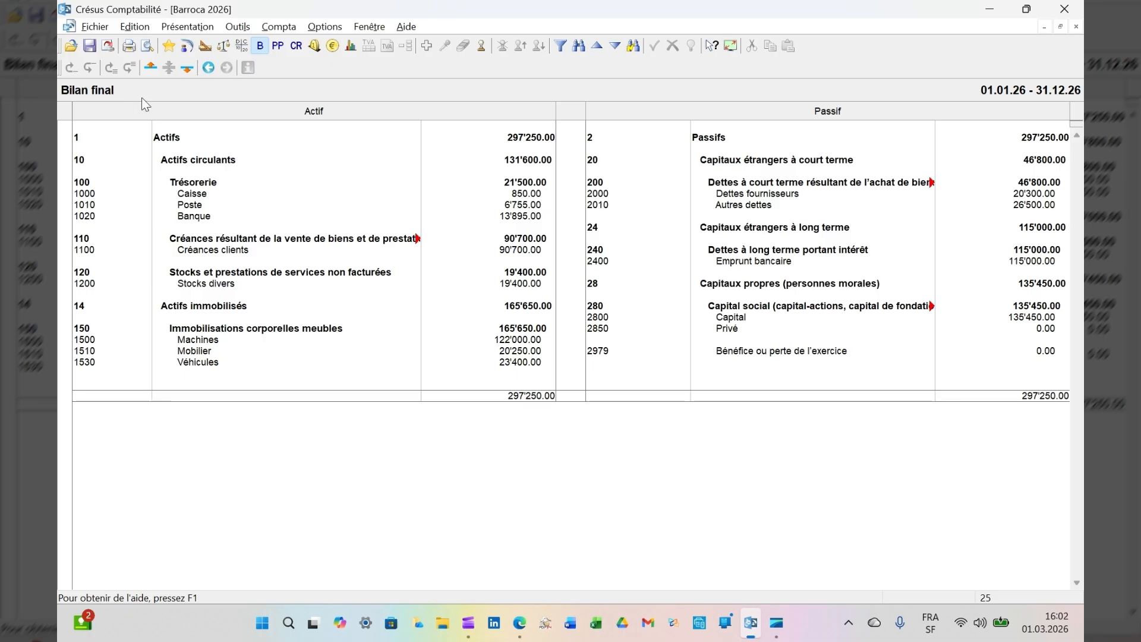
pyautogui.click(131, 47)
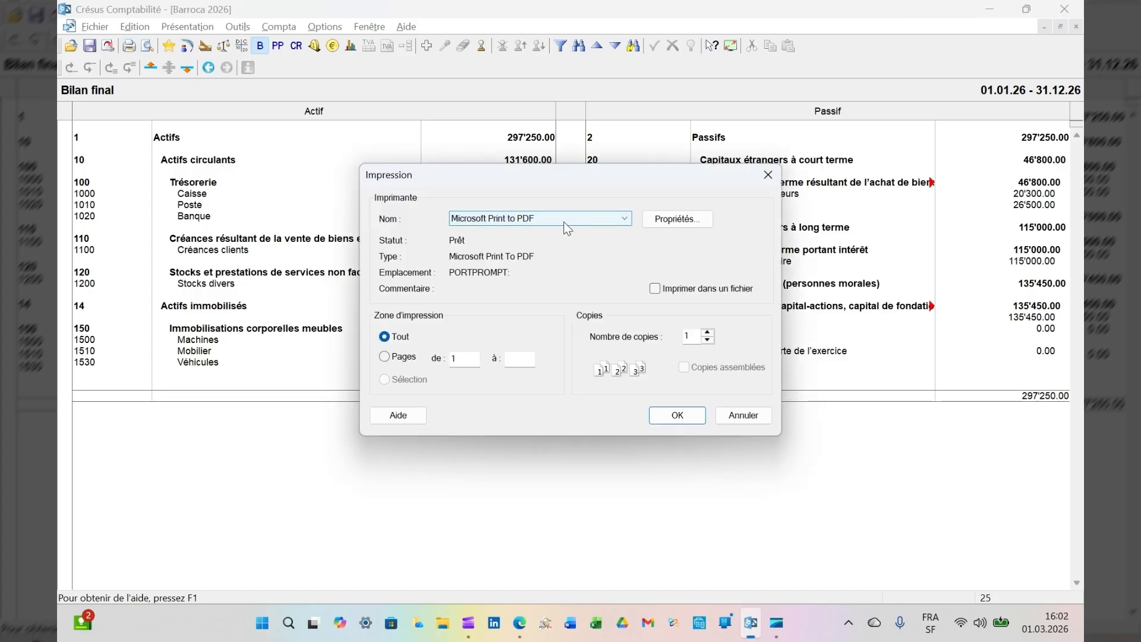
pyautogui.click(595, 220)
pyautogui.click(755, 416)
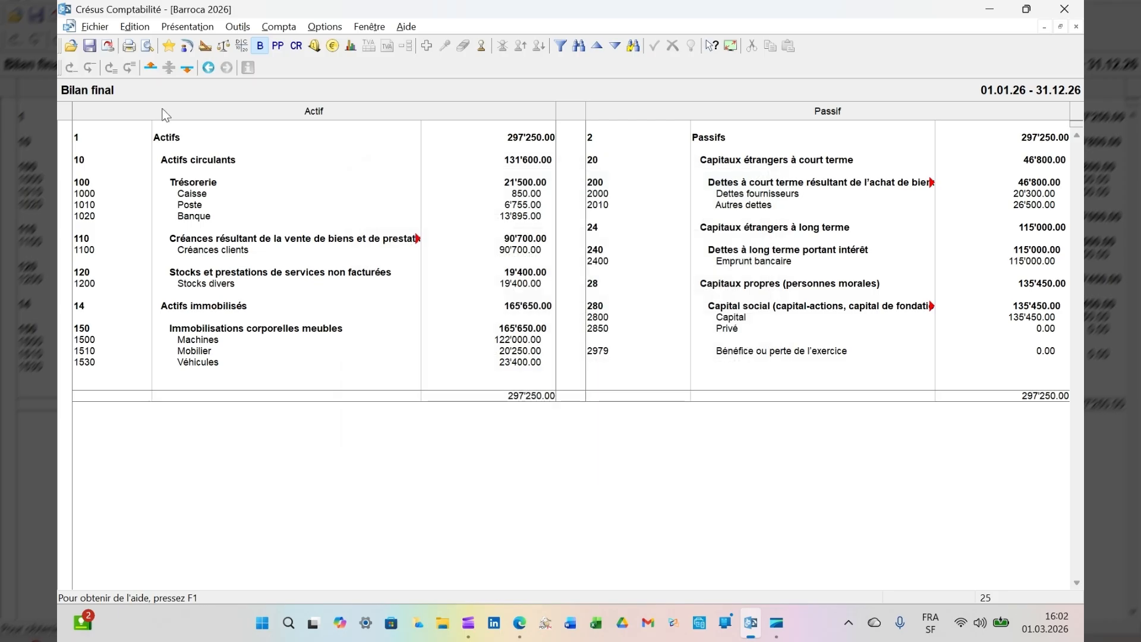
# Display the initial balance sheet with assets and liabilities in two columns.
pyautogui.click(262, 47)
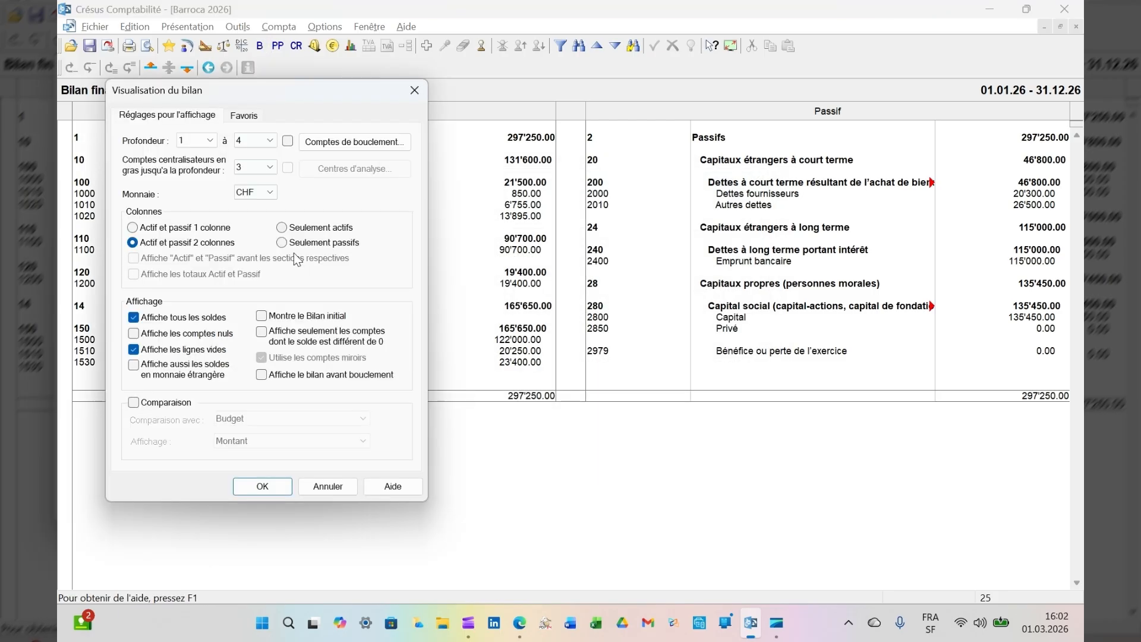
pyautogui.click(299, 318)
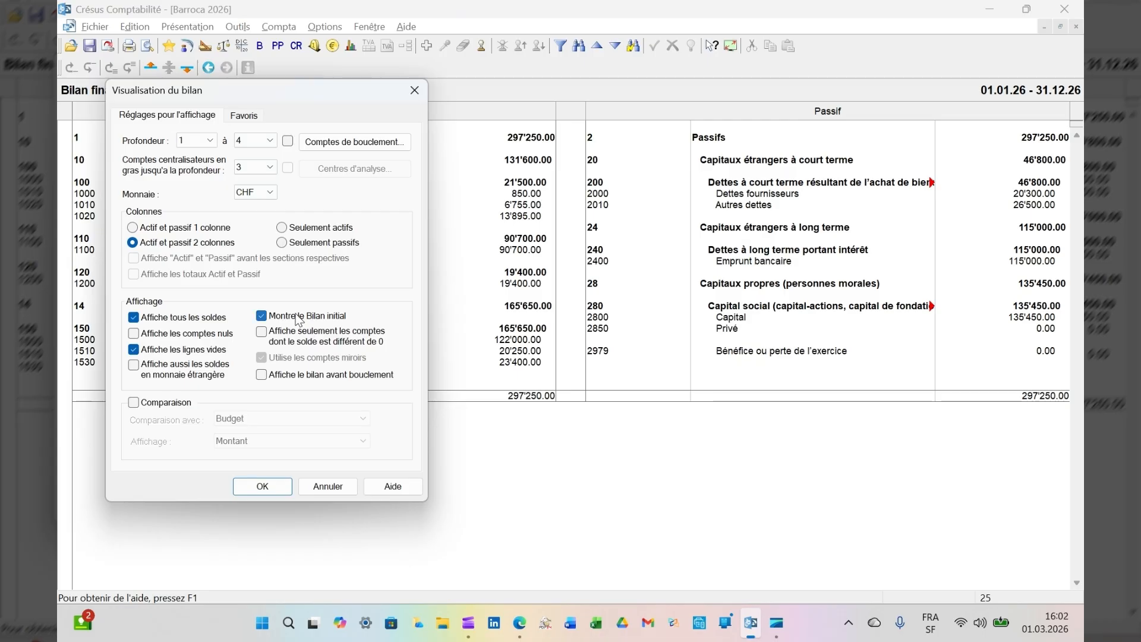
pyautogui.click(262, 486)
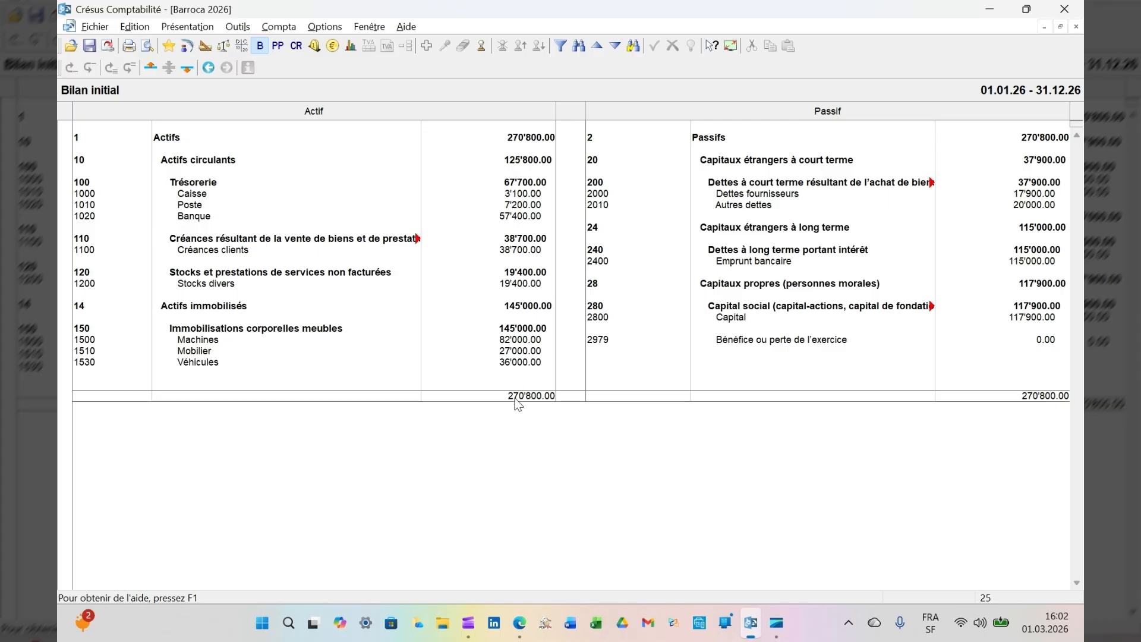
# Display the "ouverture" journal and look at its printer choices without printing.
pyautogui.click(188, 47)
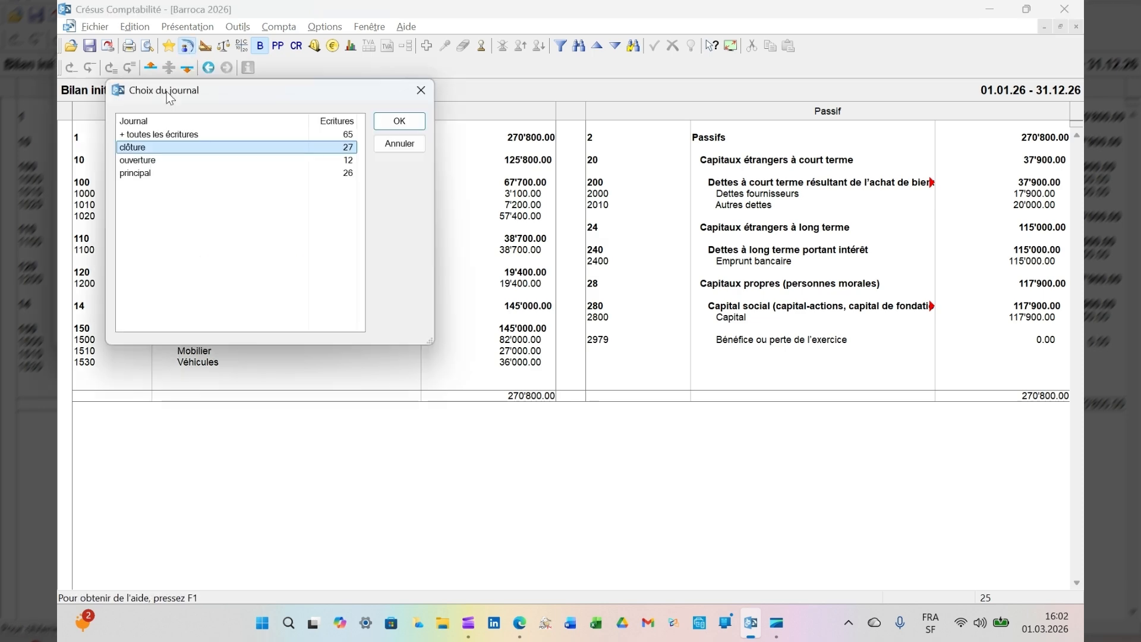
pyautogui.doubleClick(268, 159)
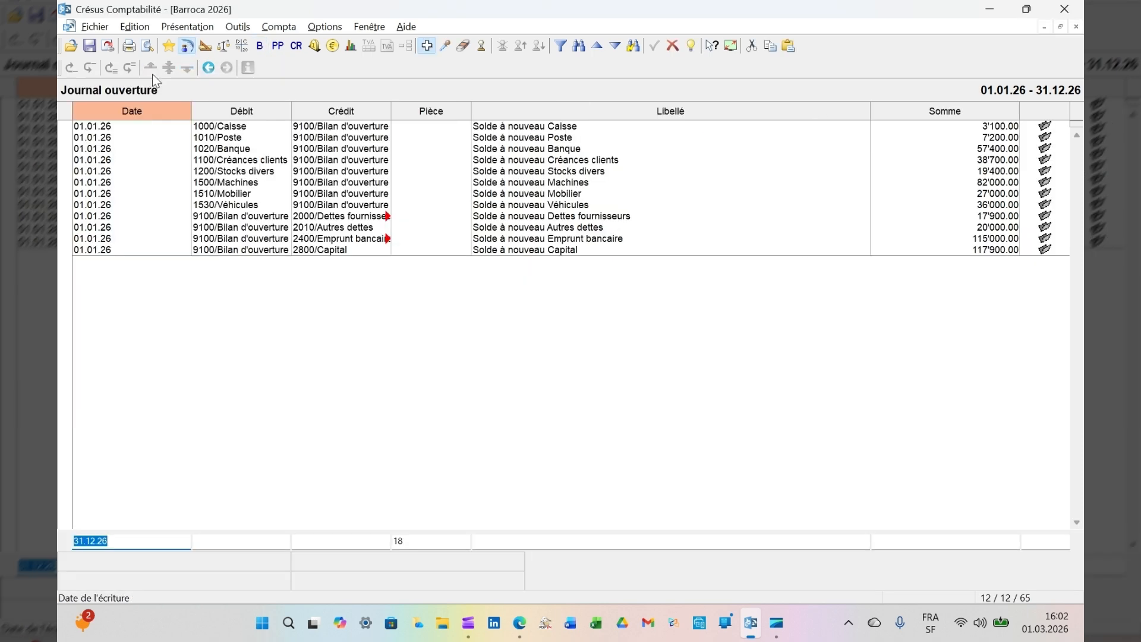
pyautogui.click(131, 47)
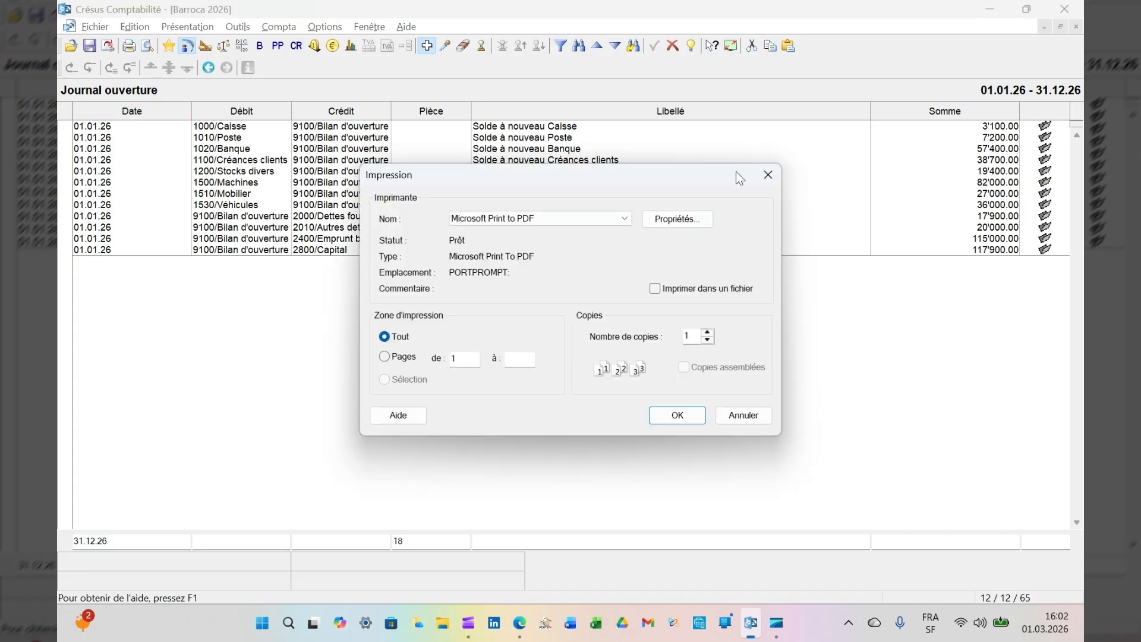
pyautogui.click(768, 175)
# Display the "principal" journal and look at its printer choices without printing.
pyautogui.click(188, 47)
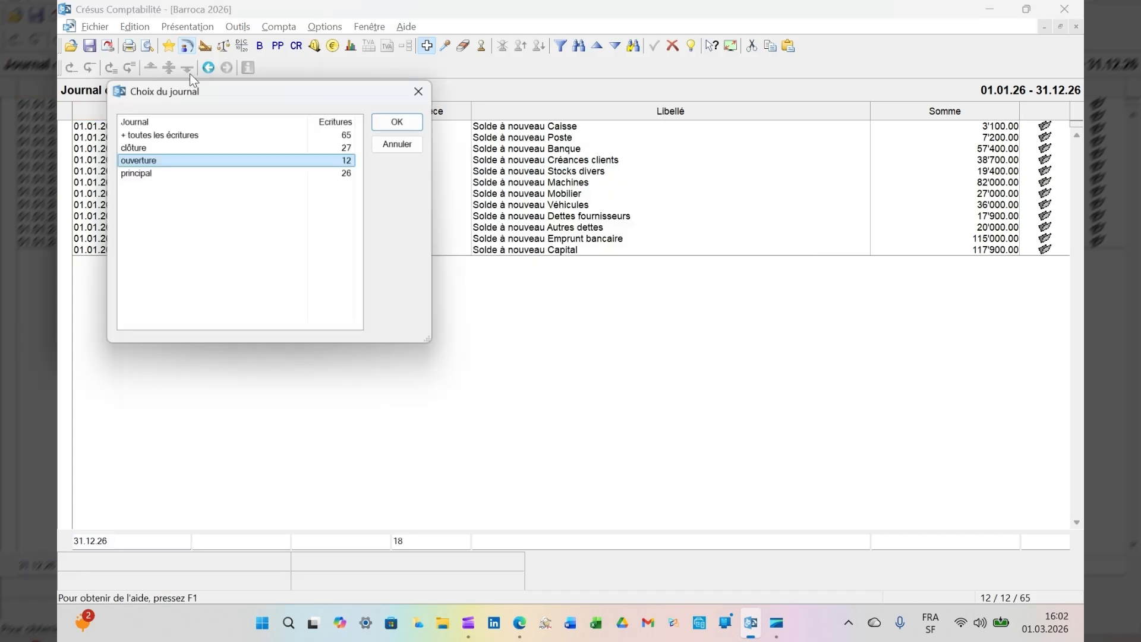
pyautogui.doubleClick(149, 172)
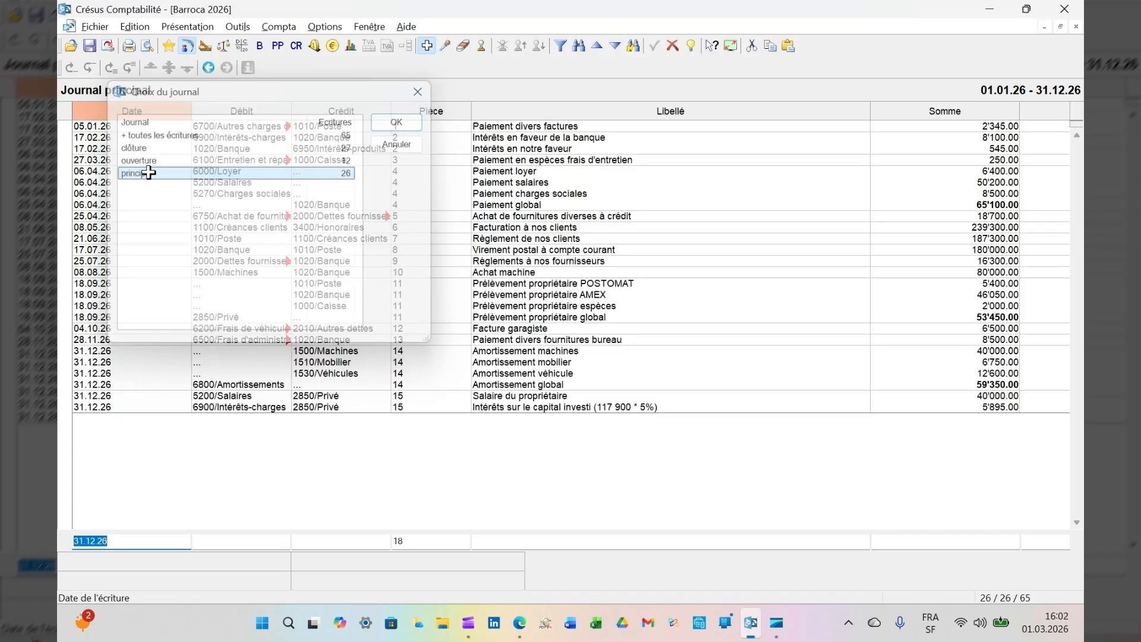
pyautogui.click(129, 46)
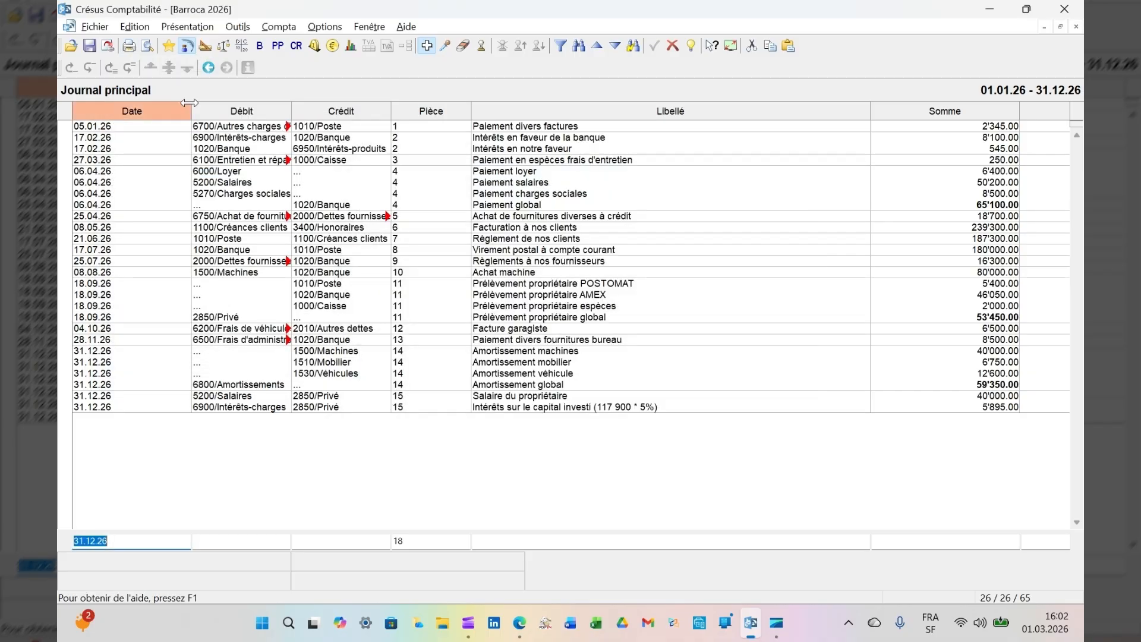
# Display the "clôture" journal and look at its printer choices without printing.
pyautogui.doubleClick(146, 147)
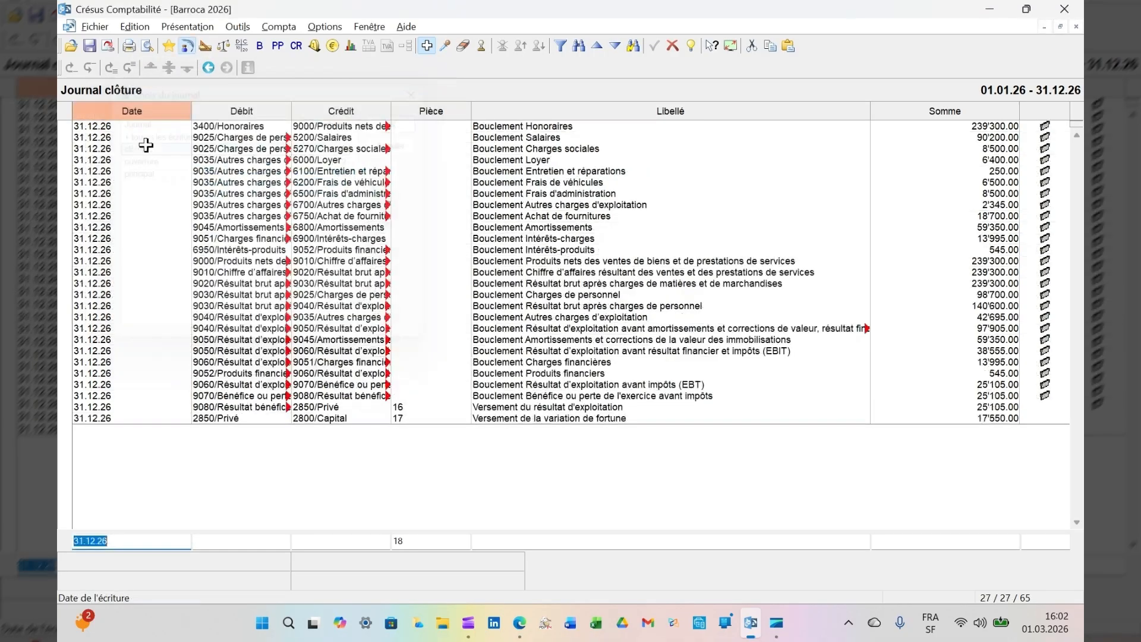
pyautogui.click(128, 46)
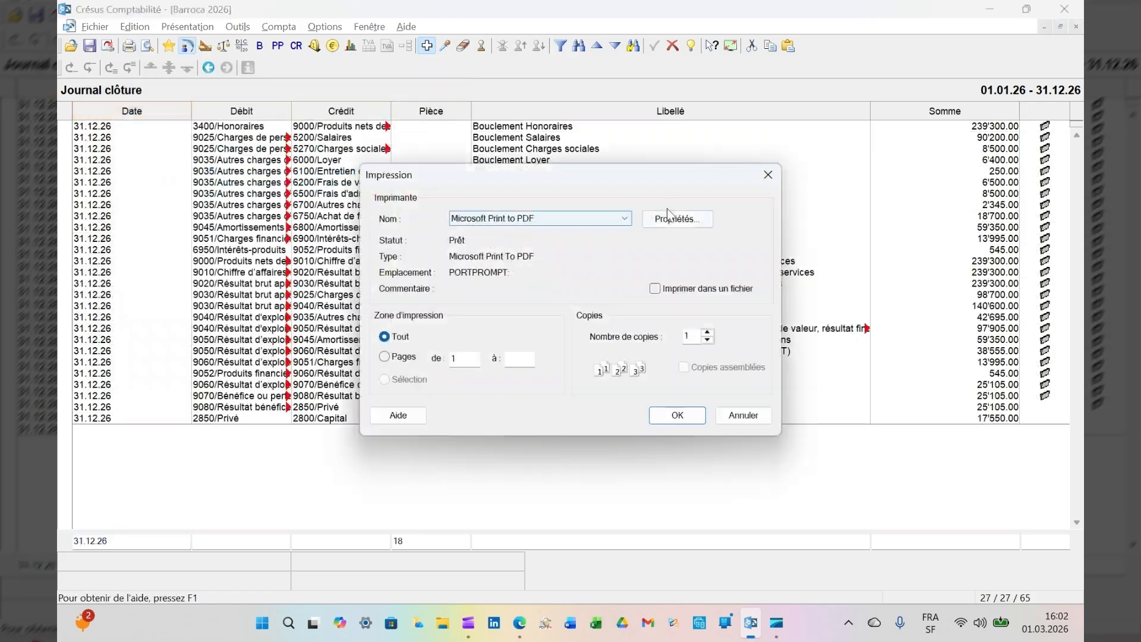
pyautogui.click(768, 176)
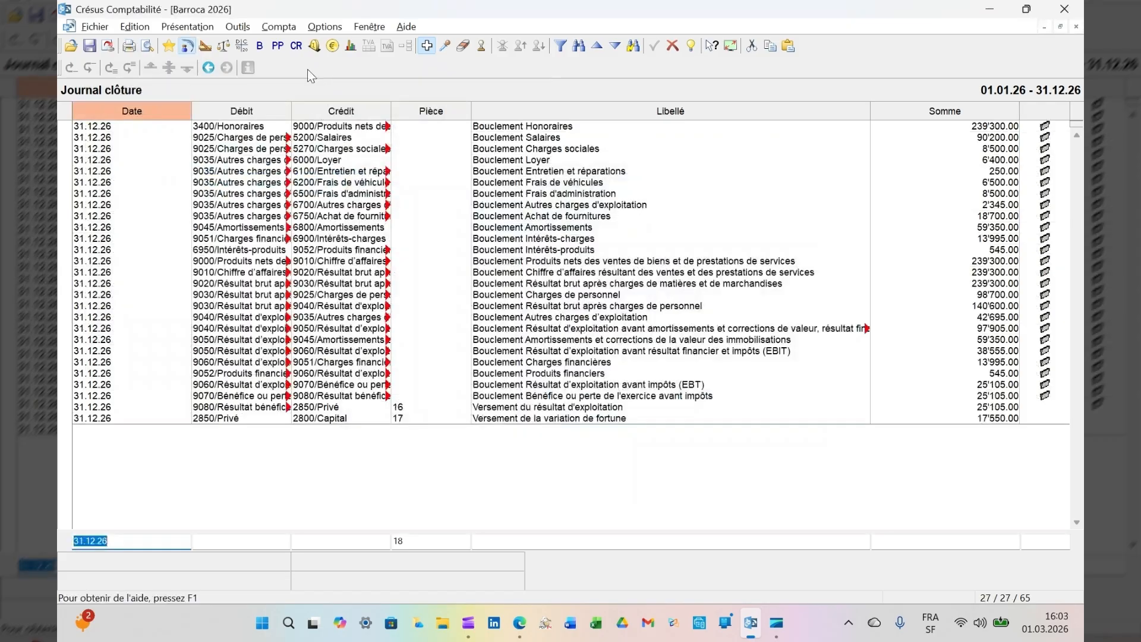
# Display the two-column profit and loss statement as it stood before closing and look at its printer choices without printing.
pyautogui.click(278, 46)
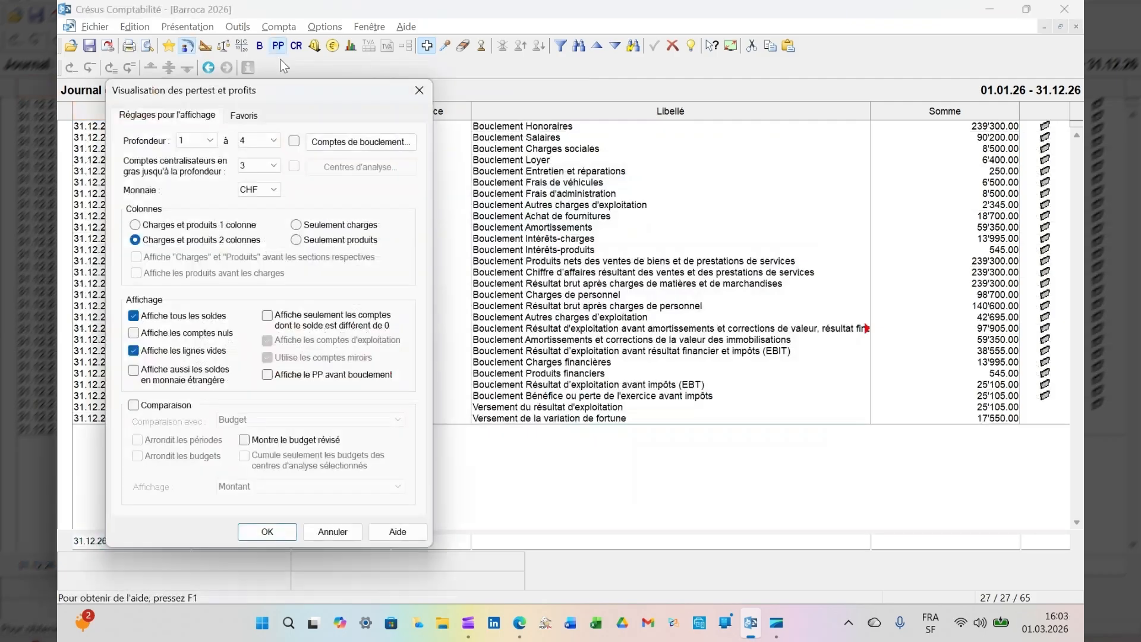
pyautogui.click(268, 531)
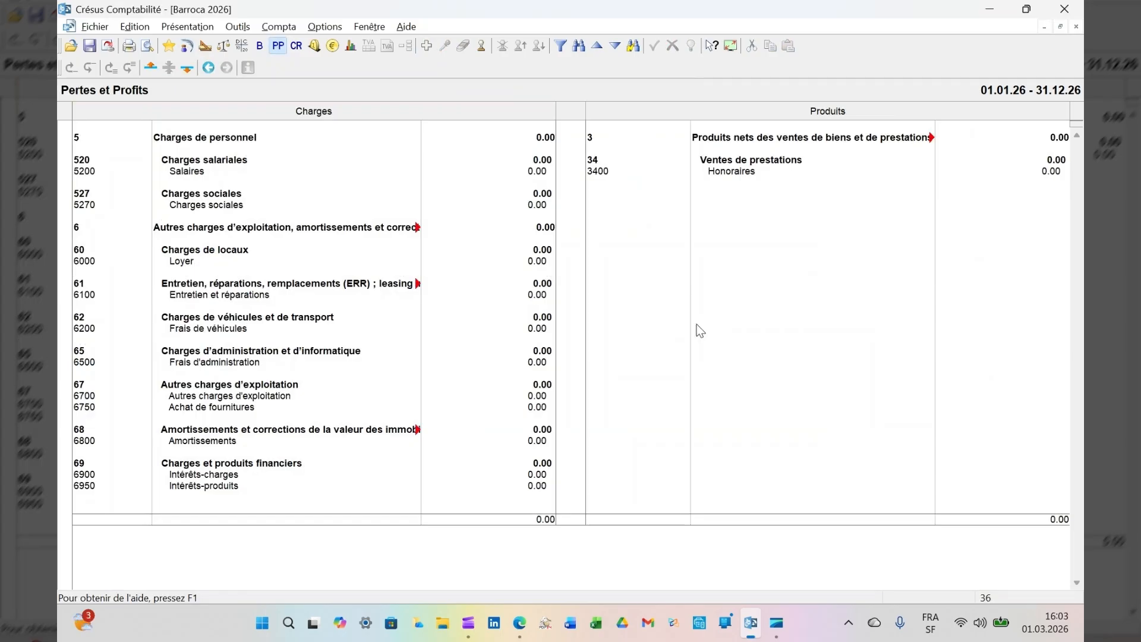
pyautogui.click(279, 47)
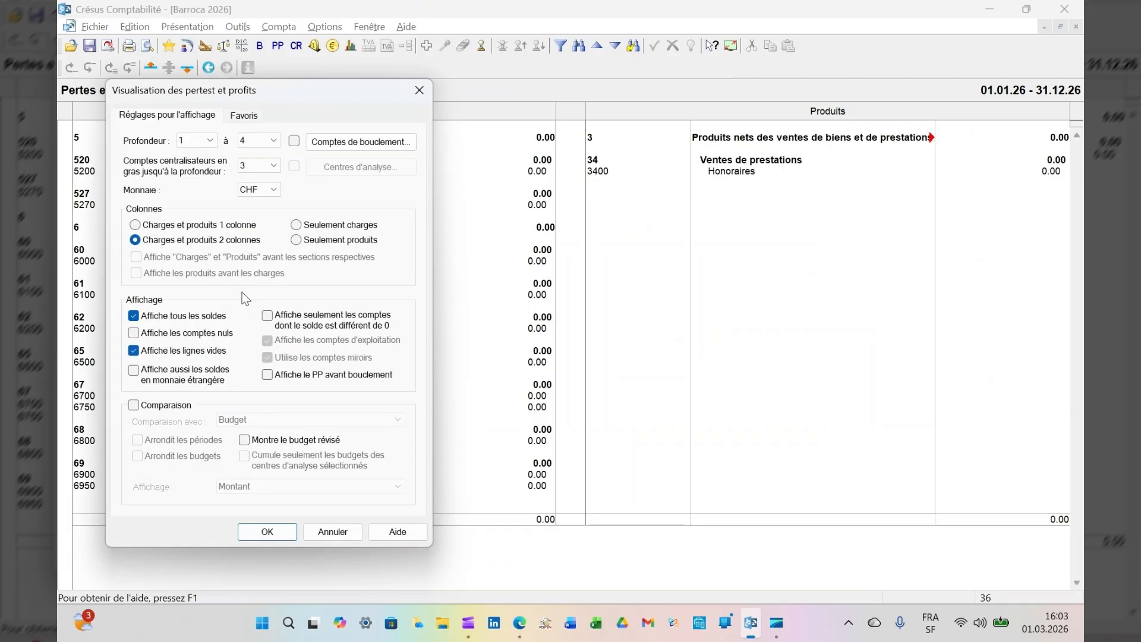
pyautogui.click(314, 376)
pyautogui.click(283, 530)
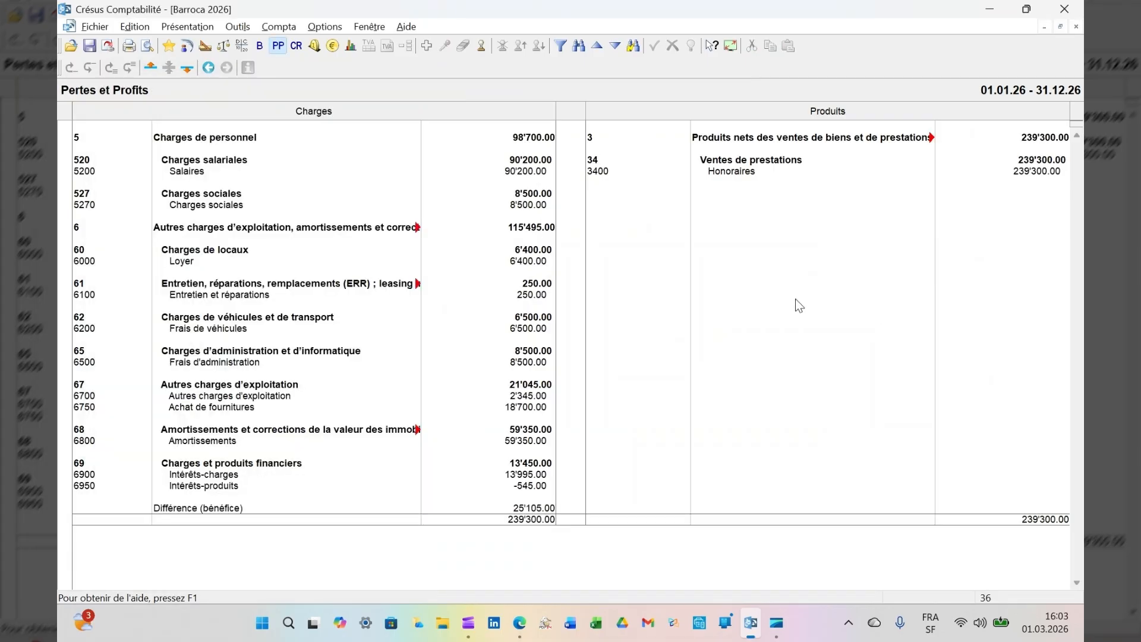
pyautogui.click(129, 47)
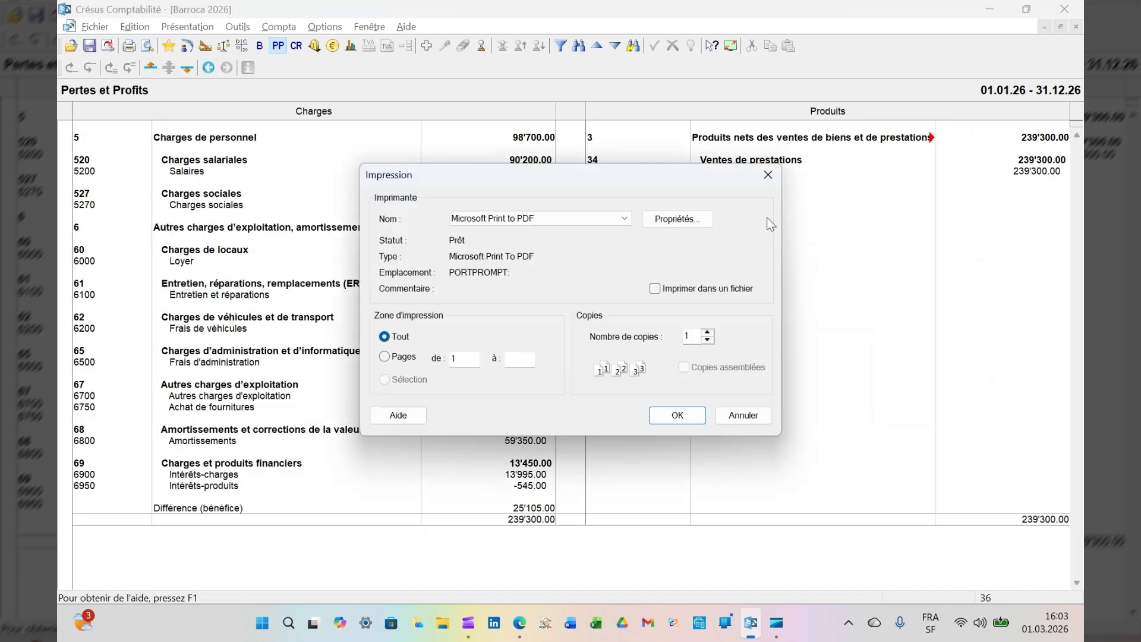
pyautogui.click(768, 176)
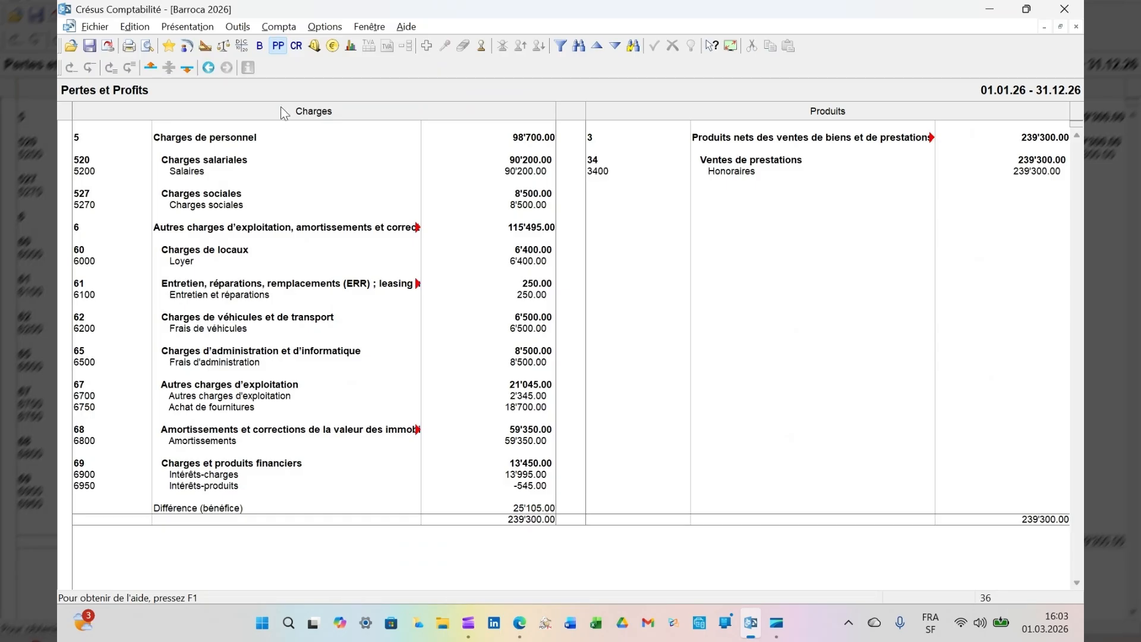
# Display the statement of account 2850 Privé and open the choice of accounts for a print preview.
pyautogui.click(242, 46)
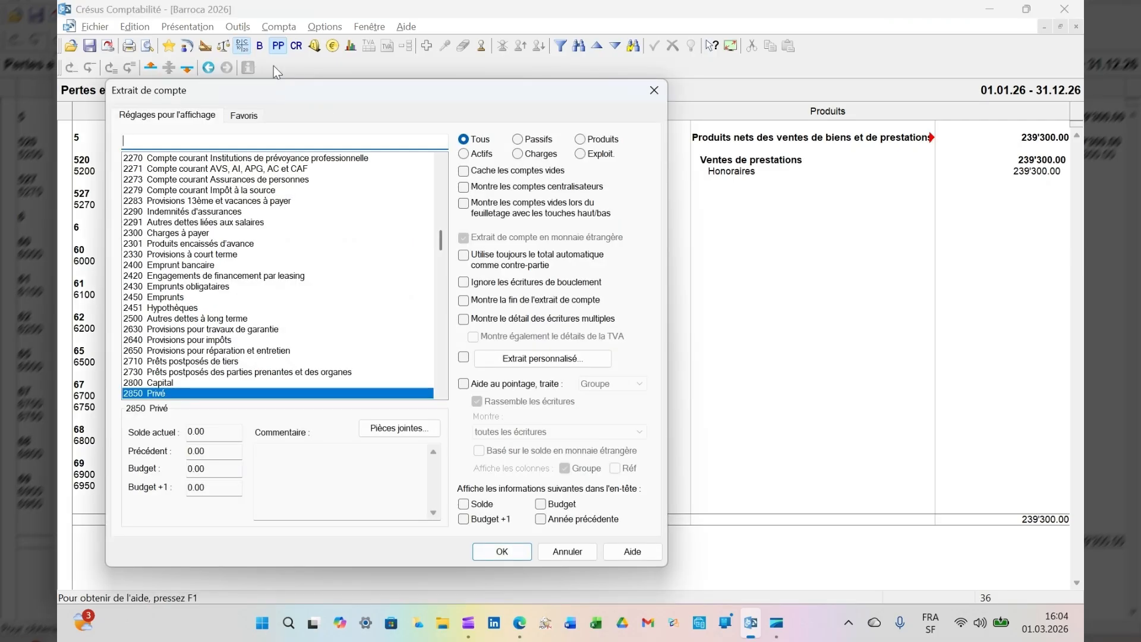
pyautogui.click(529, 553)
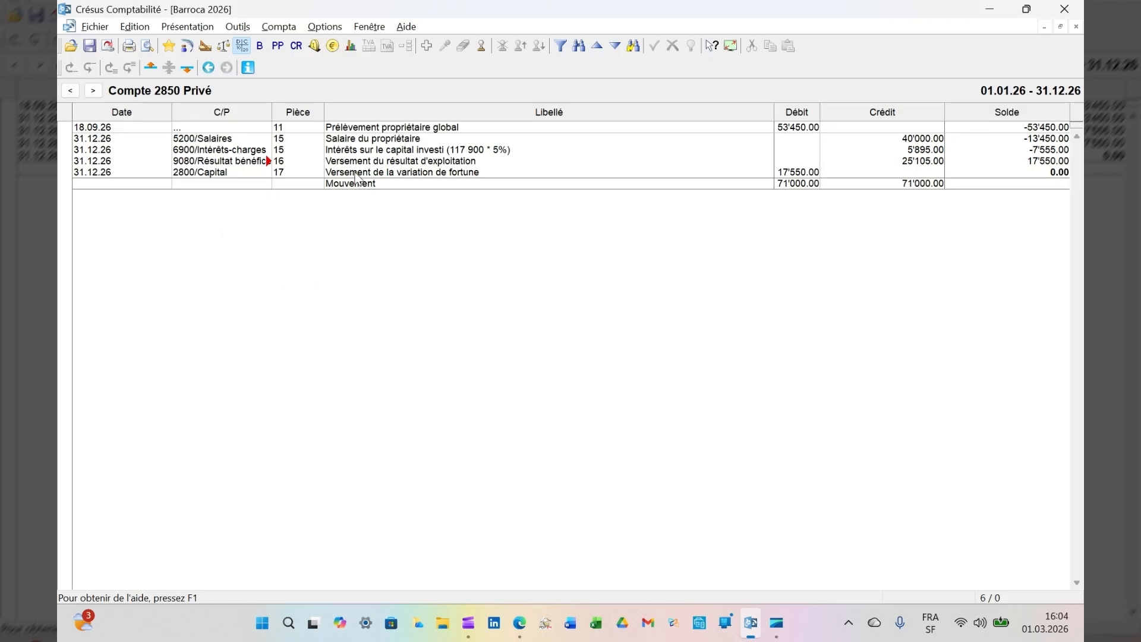
pyautogui.click(95, 26)
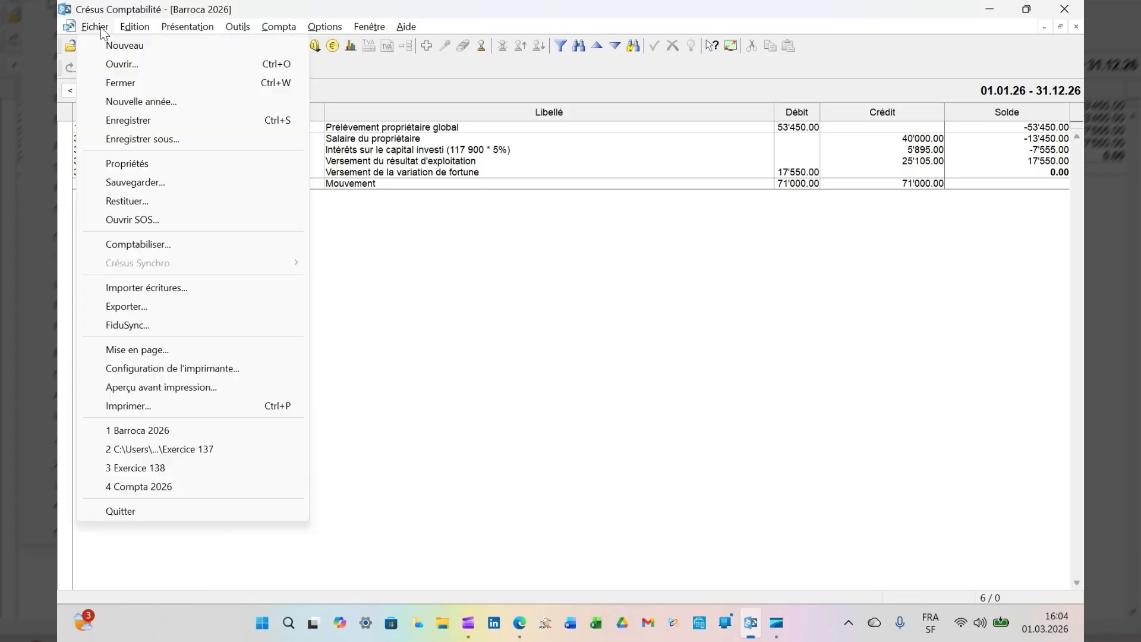
pyautogui.click(213, 387)
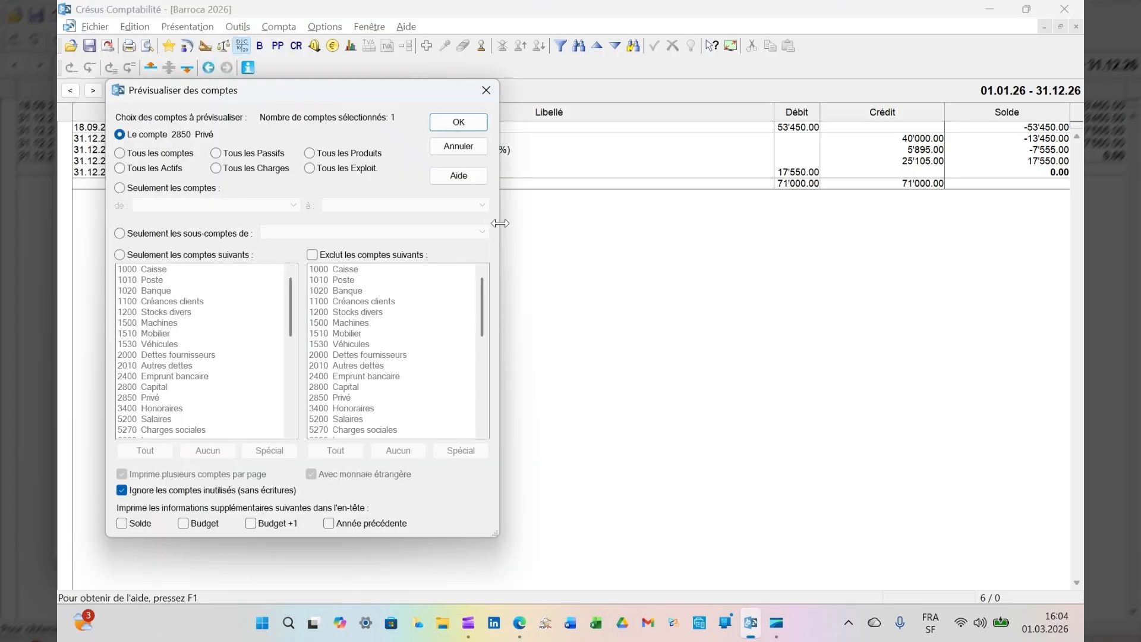
# Try the preset account groups for the preview: all accounts, assets, expenses, liabilities and operating accounts.
pyautogui.click(192, 154)
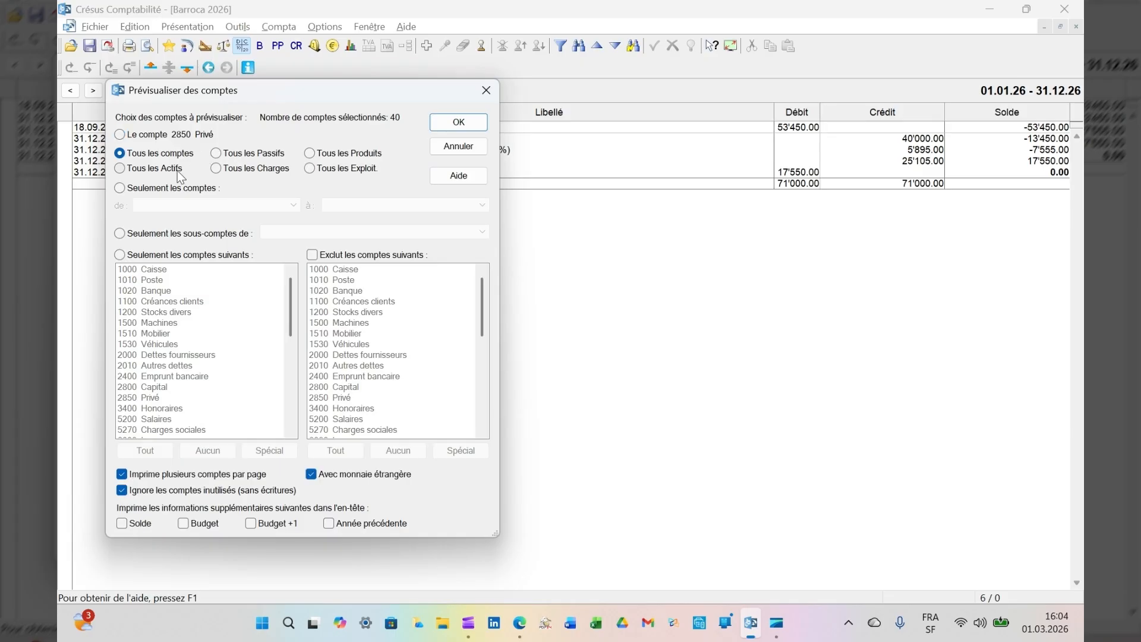
pyautogui.click(179, 170)
pyautogui.click(260, 170)
pyautogui.press('Down')
pyautogui.click(242, 154)
pyautogui.click(312, 166)
# Limit the preview to the account range from 3400 Honoraires to 6950 Intérêts-produits.
pyautogui.click(120, 189)
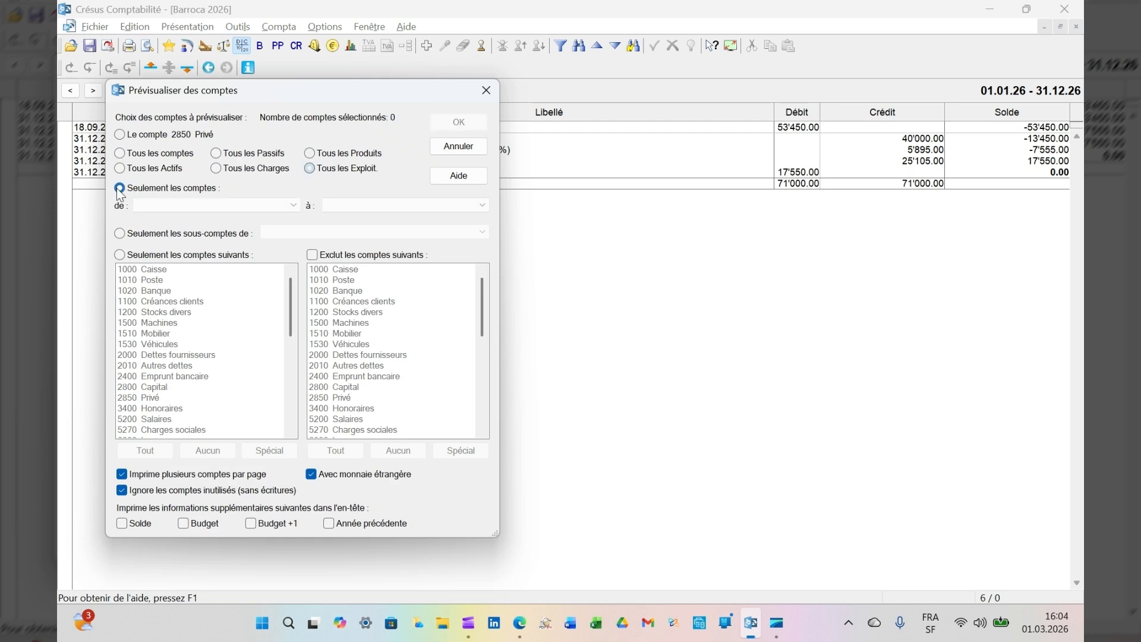
pyautogui.click(162, 208)
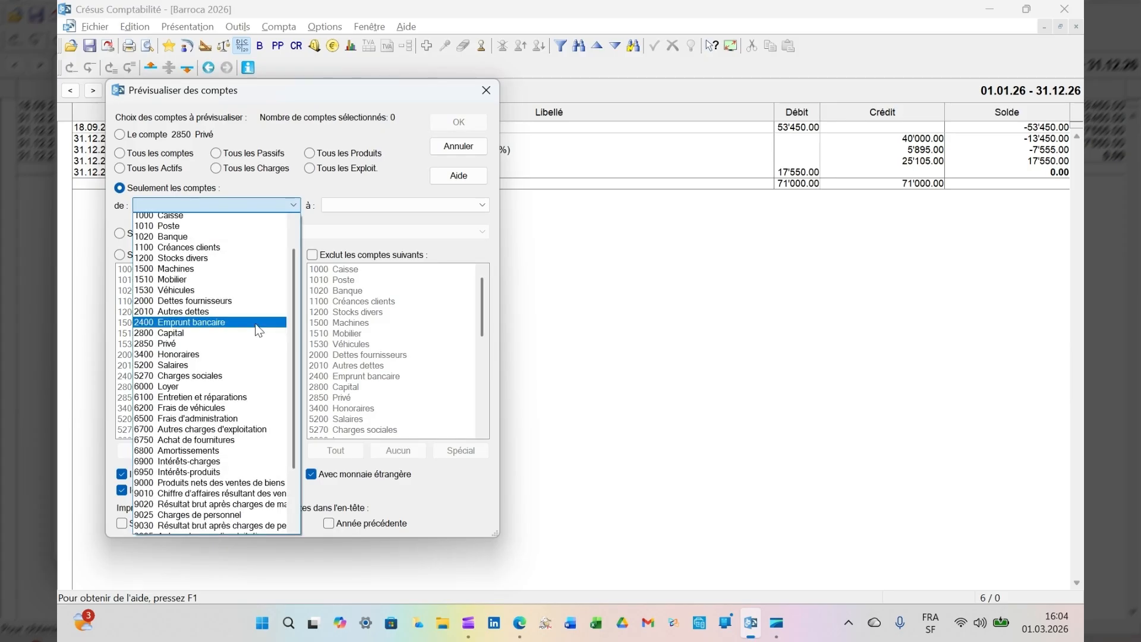
pyautogui.scroll(-3, 255, 323)
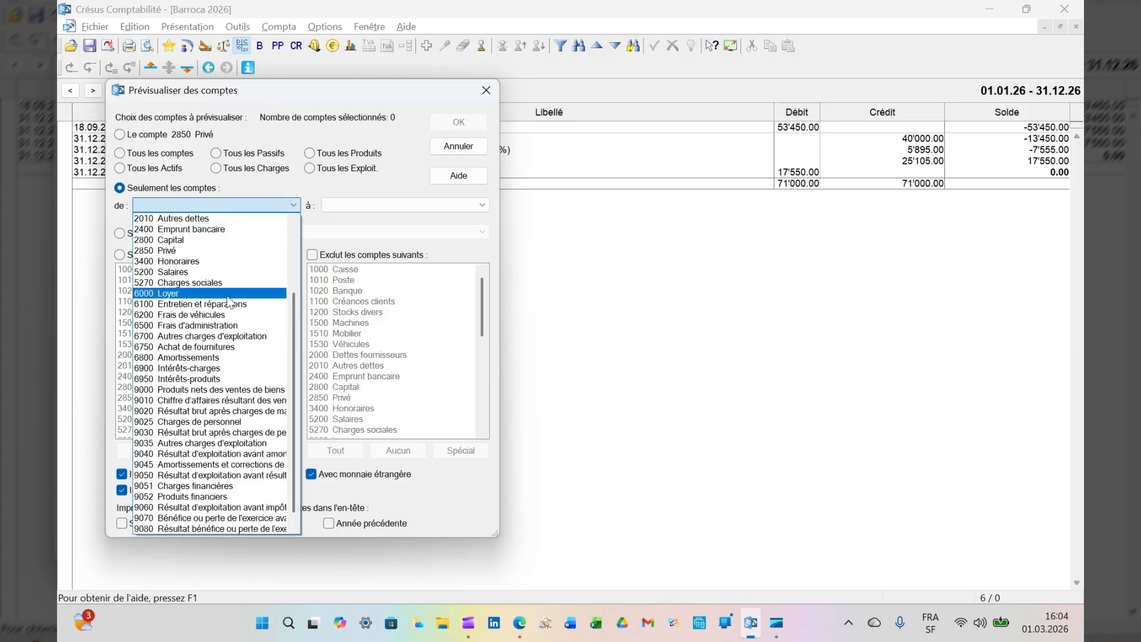
pyautogui.click(181, 261)
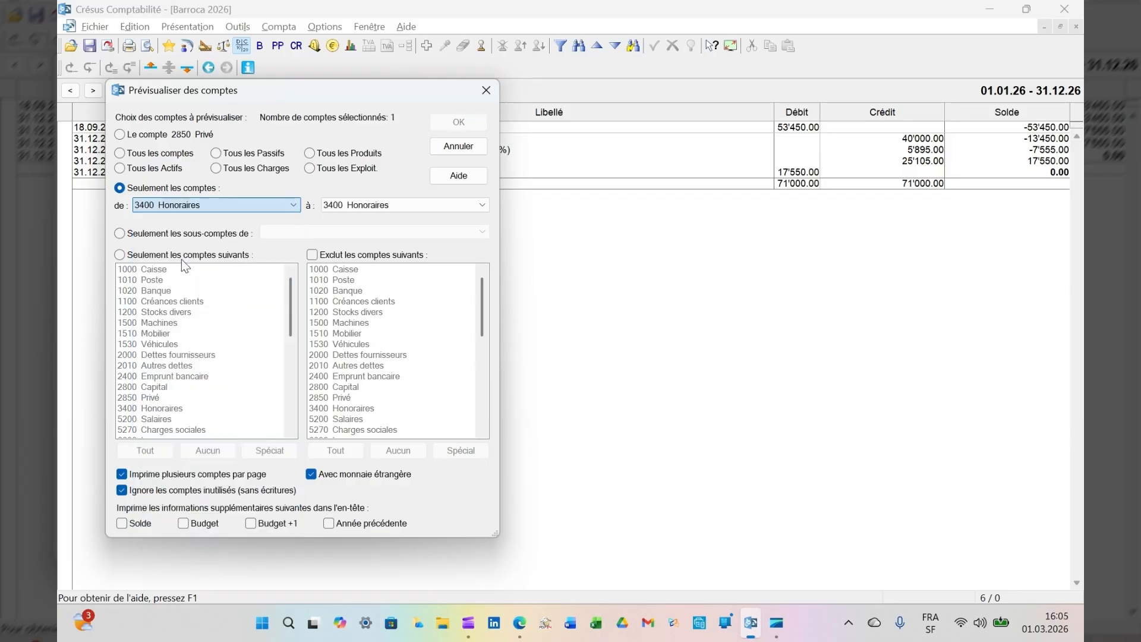
pyautogui.click(407, 204)
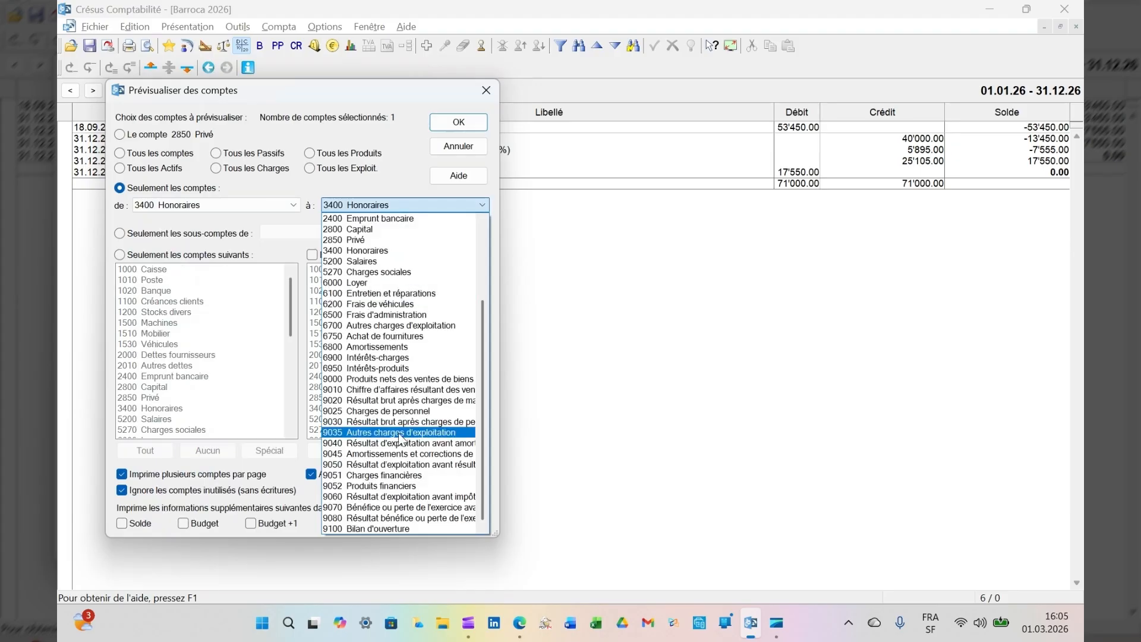
pyautogui.click(362, 369)
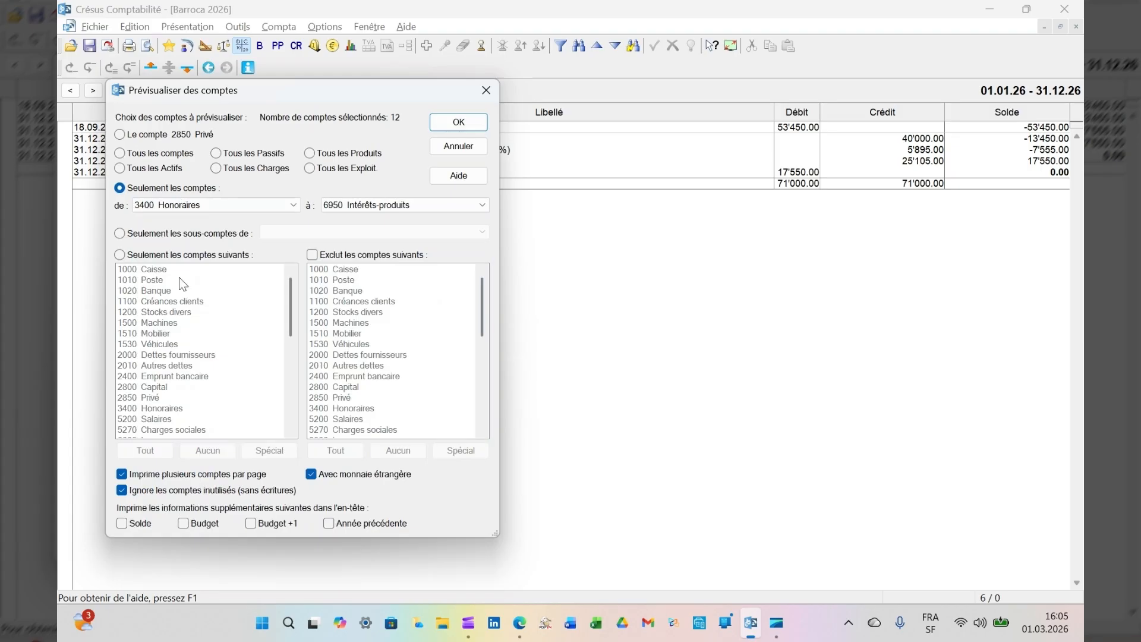
# Try selecting individual accounts for the preview, such as 6100 Entretien et réparations and 6500 Frais d'administration.
pyautogui.click(165, 257)
pyautogui.scroll(-3, 212, 371)
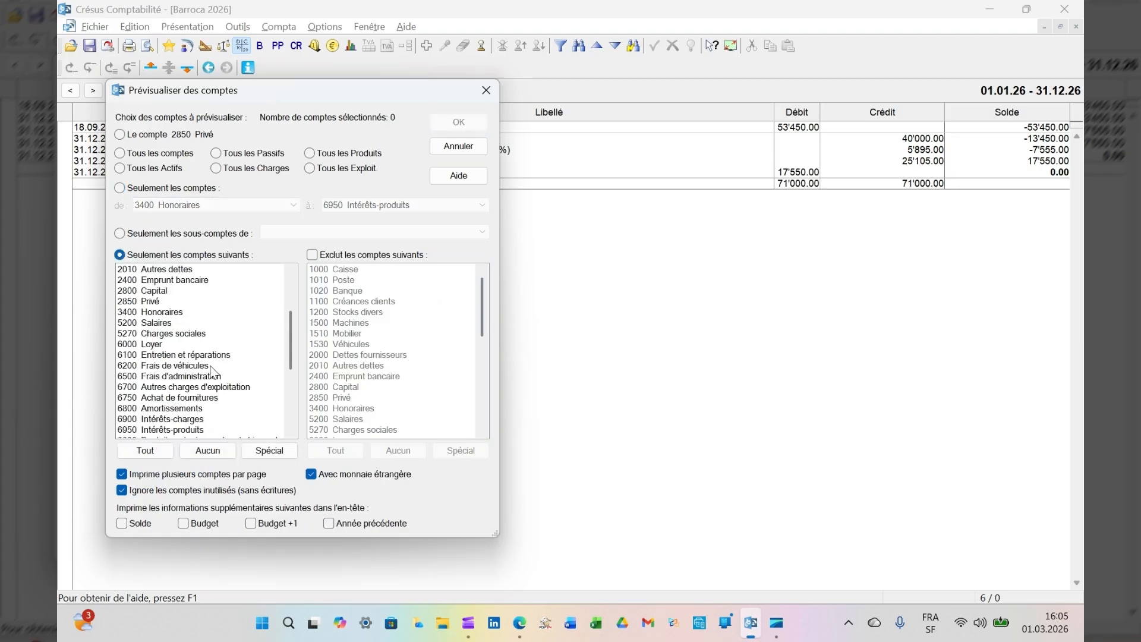
pyautogui.click(208, 355)
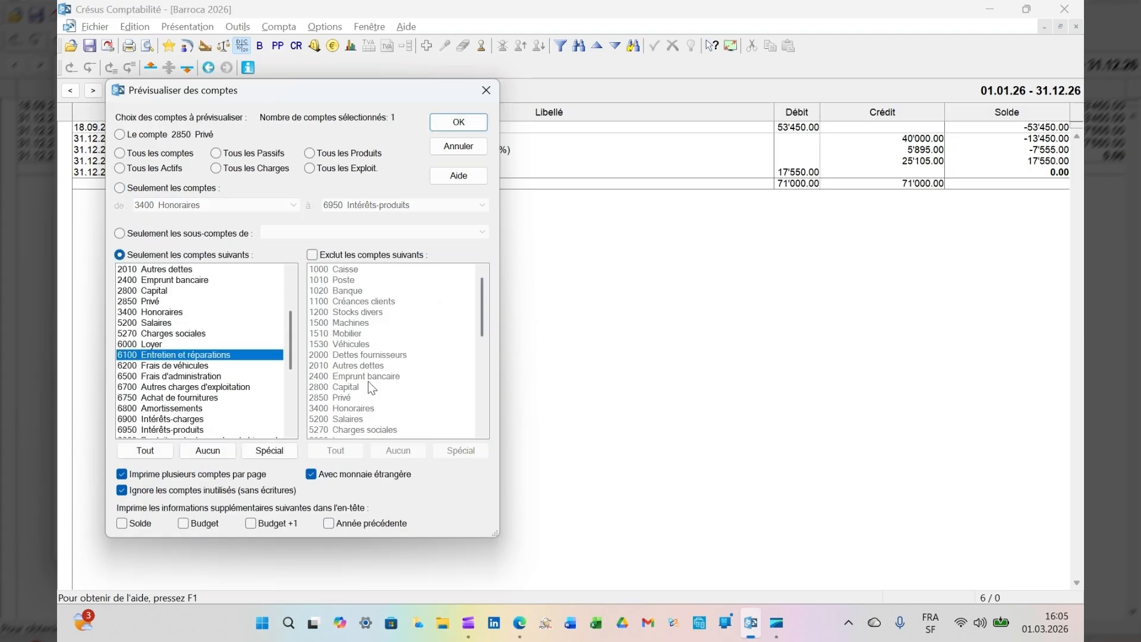
pyautogui.click(177, 377)
pyautogui.scroll(2, 246, 365)
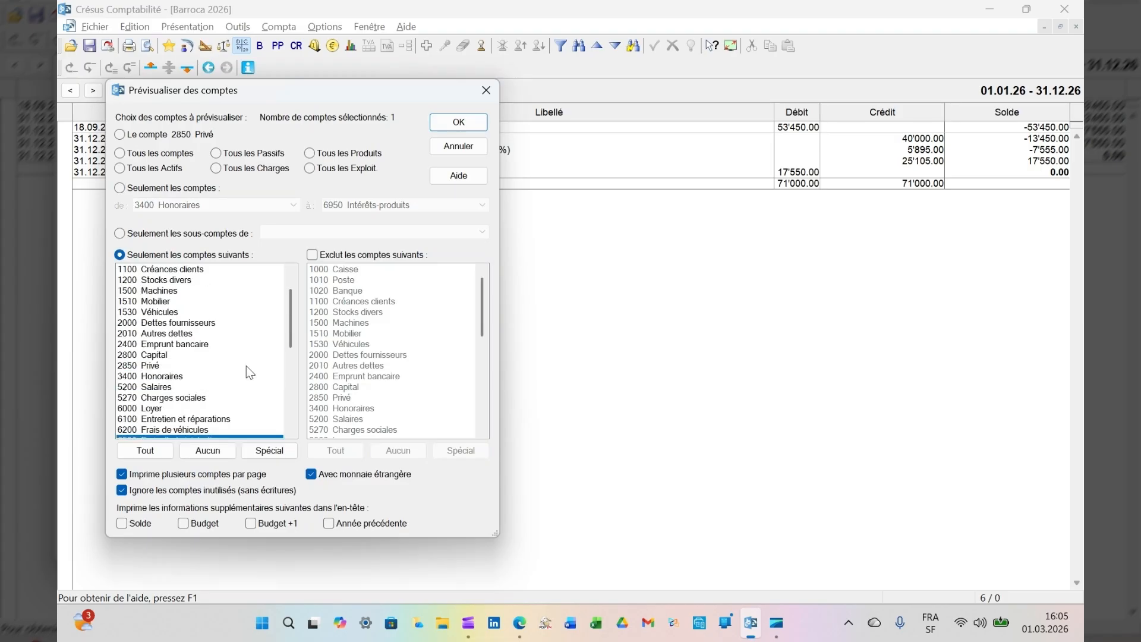
# Switch the preview selection back to the range from 3400 Honoraires to 6950 Intérêts-produits.
pyautogui.click(121, 189)
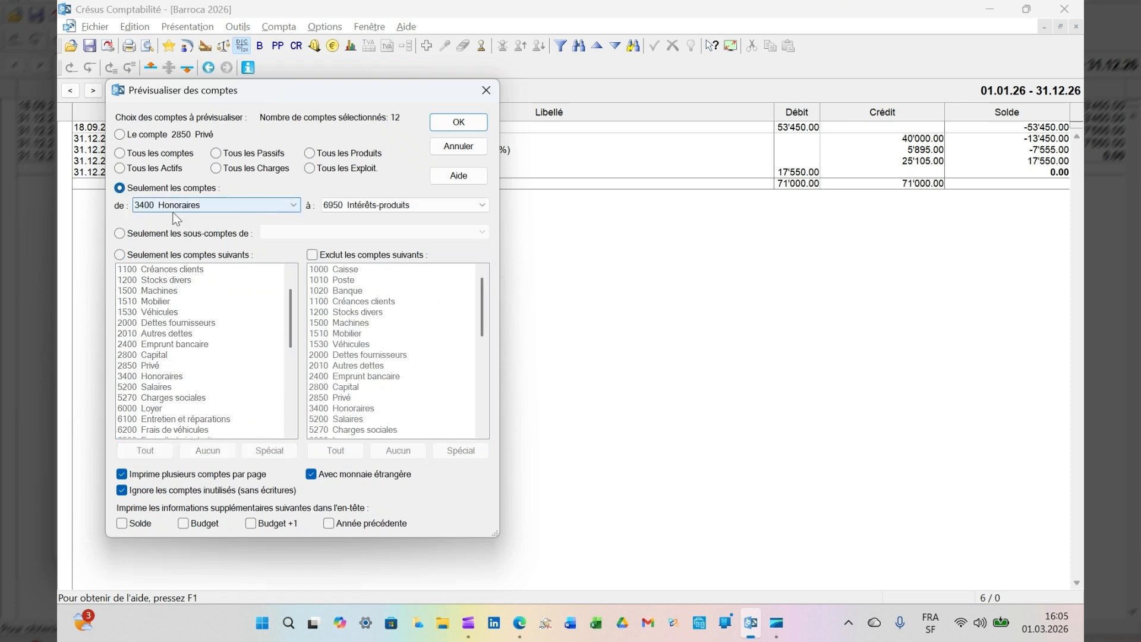
pyautogui.click(210, 206)
pyautogui.click(208, 205)
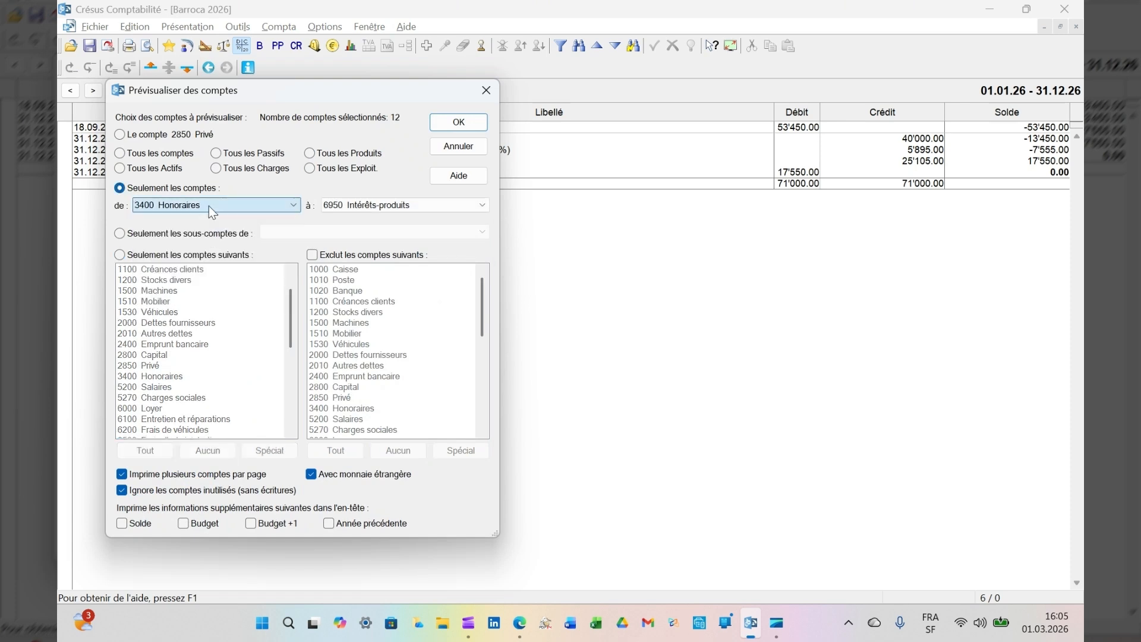
pyautogui.click(444, 206)
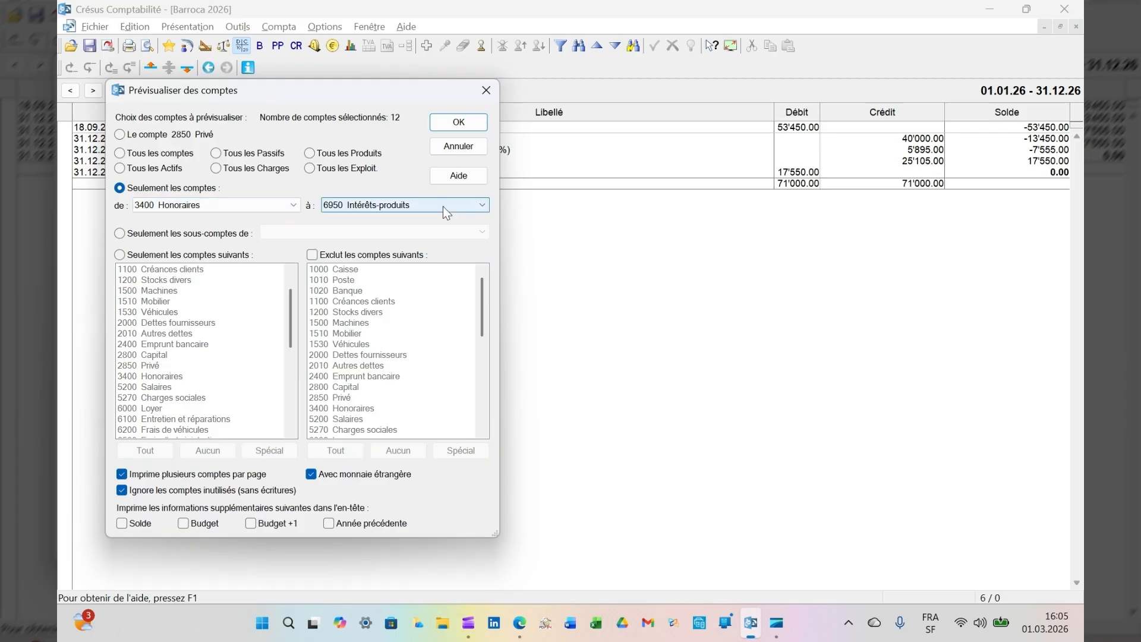
# Preview the statements for the selected account range, then bring up the print settings and leave without printing.
pyautogui.click(458, 123)
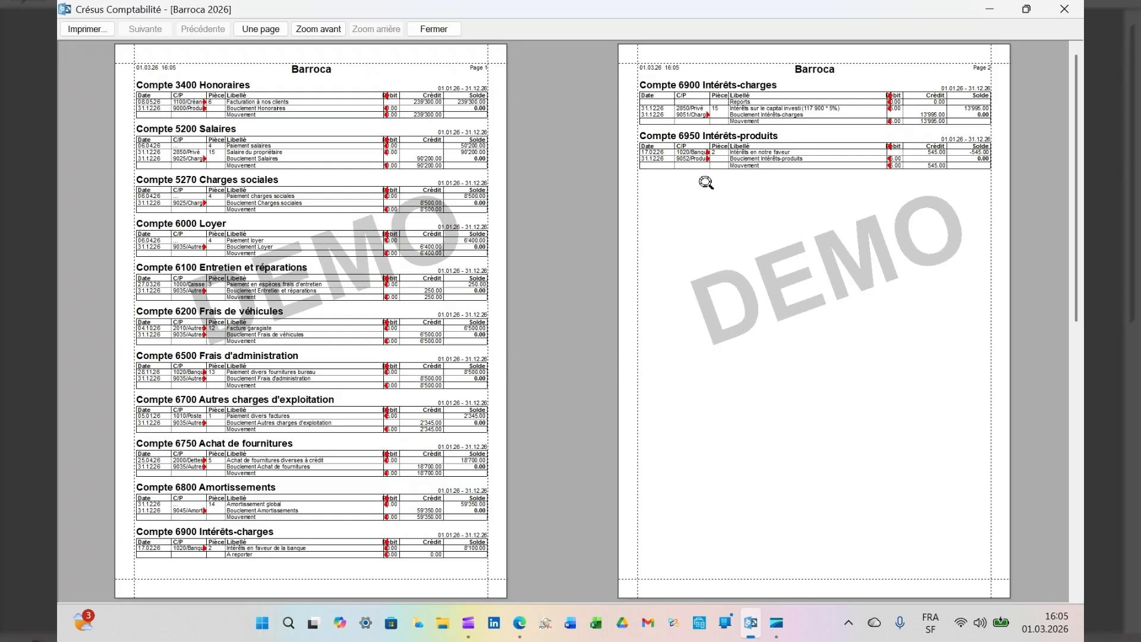
pyautogui.click(90, 35)
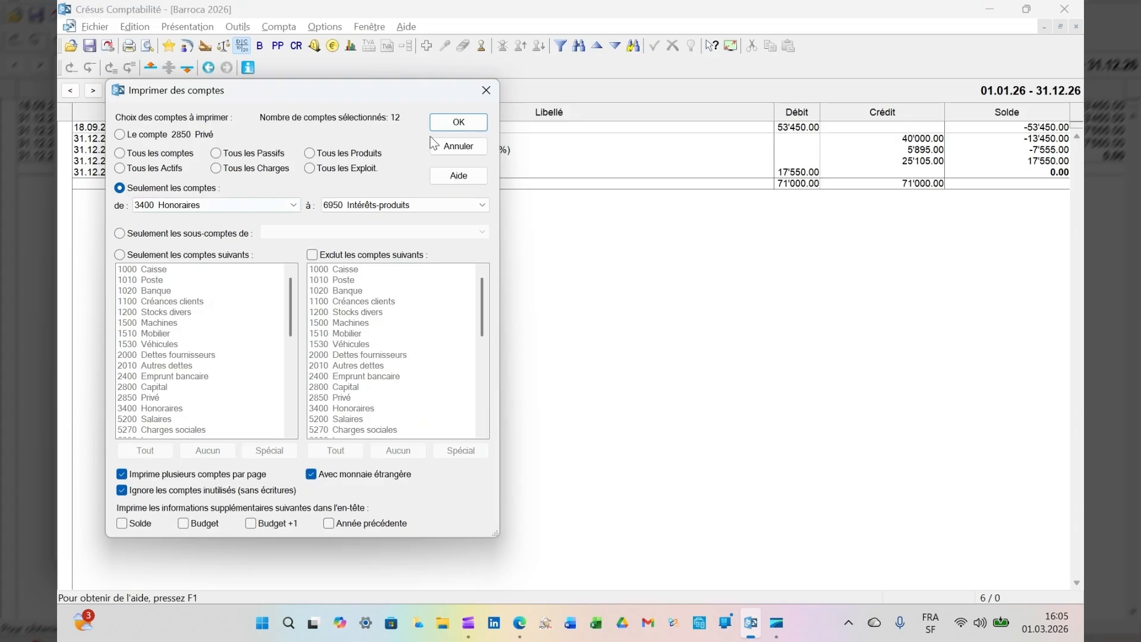
pyautogui.press('Return')
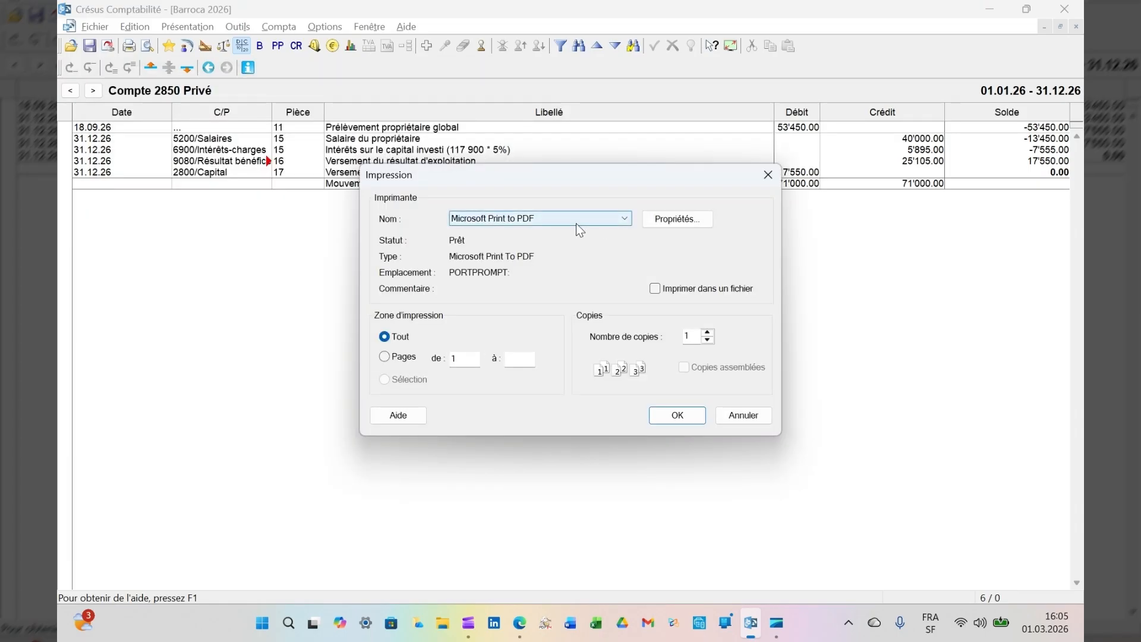
pyautogui.click(762, 417)
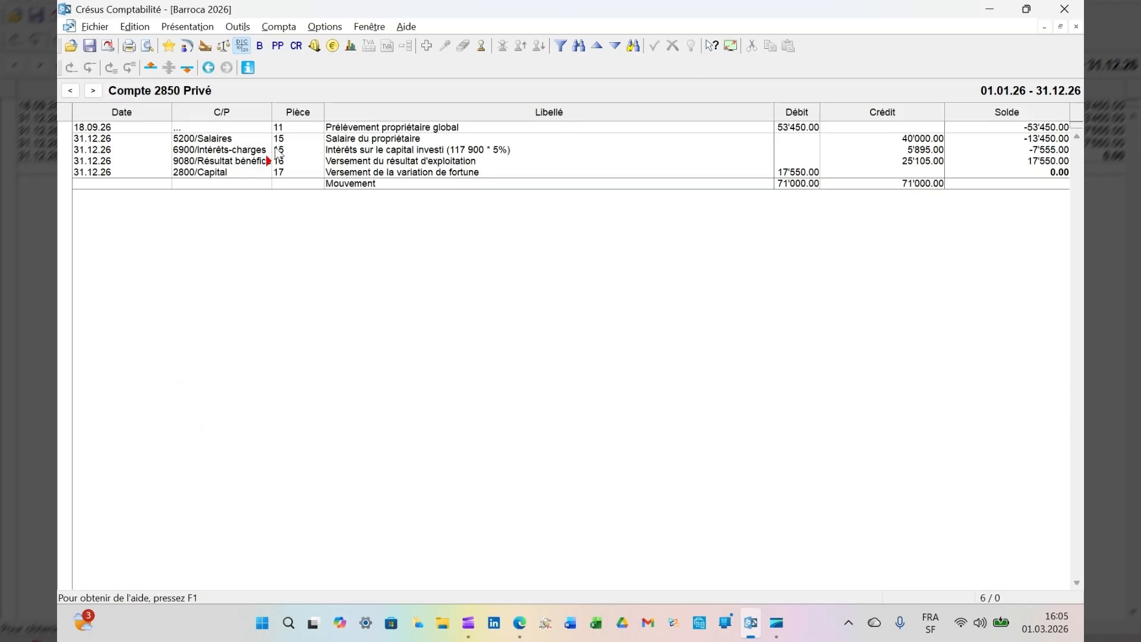
# Preview the account statements for the range from 1000 Caisse to 2850 Privé.
pyautogui.click(148, 47)
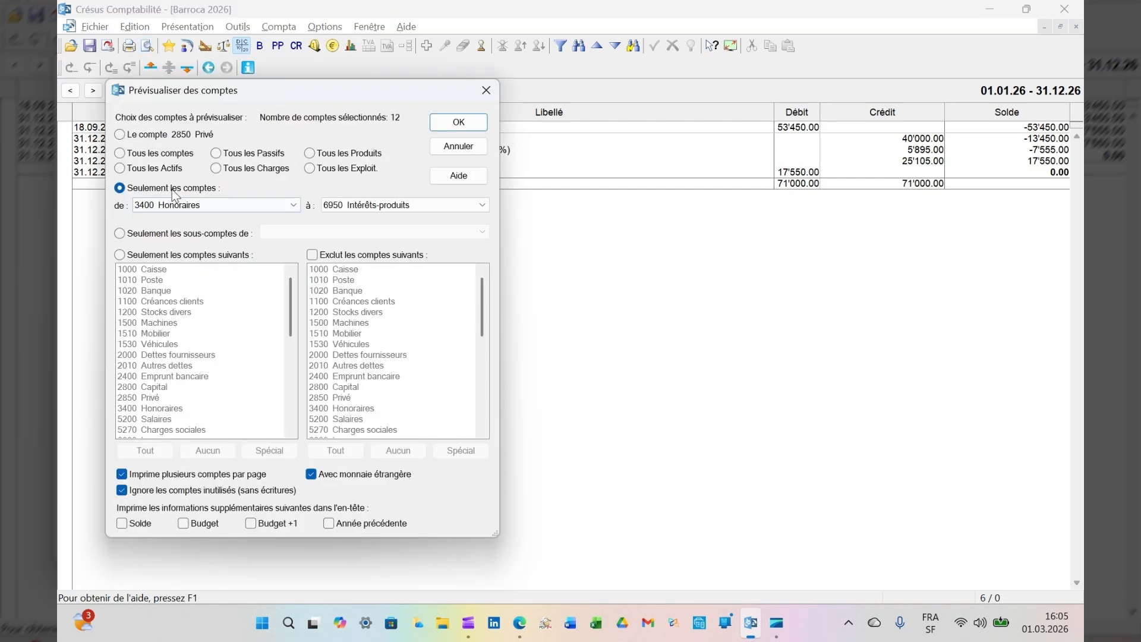
pyautogui.click(205, 205)
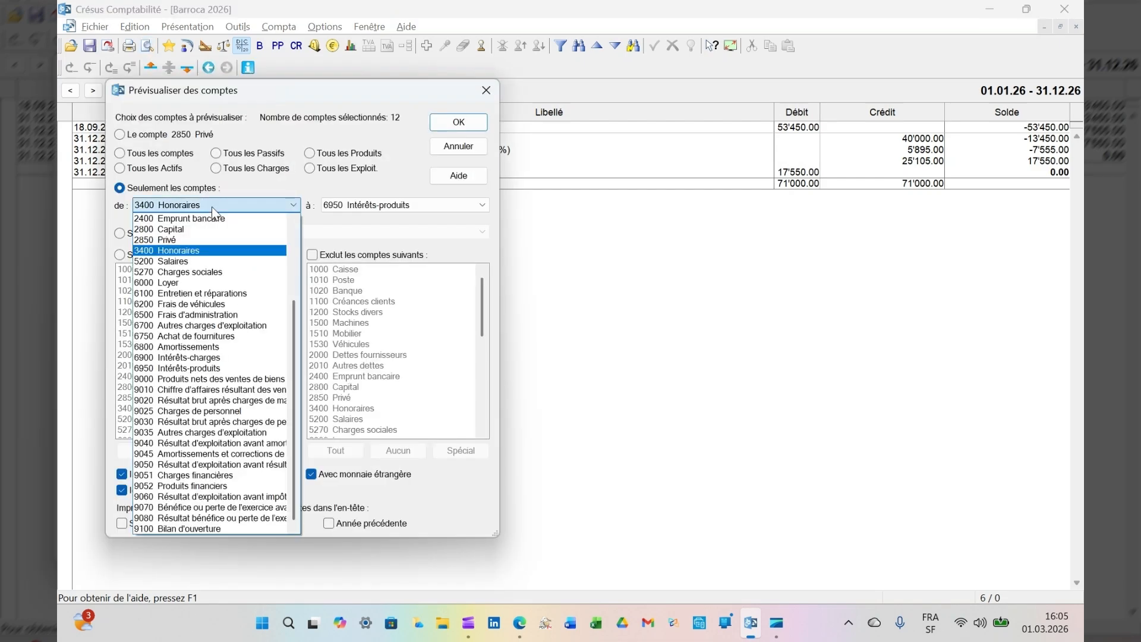
pyautogui.scroll(4, 217, 306)
pyautogui.click(158, 219)
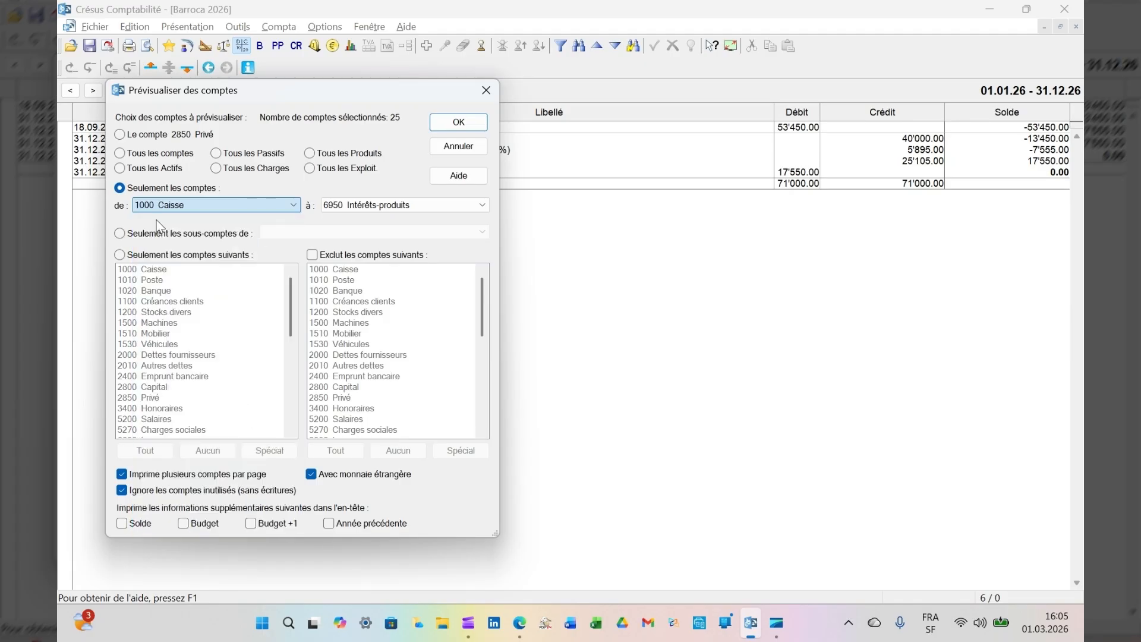
pyautogui.click(404, 205)
pyautogui.scroll(1, 416, 307)
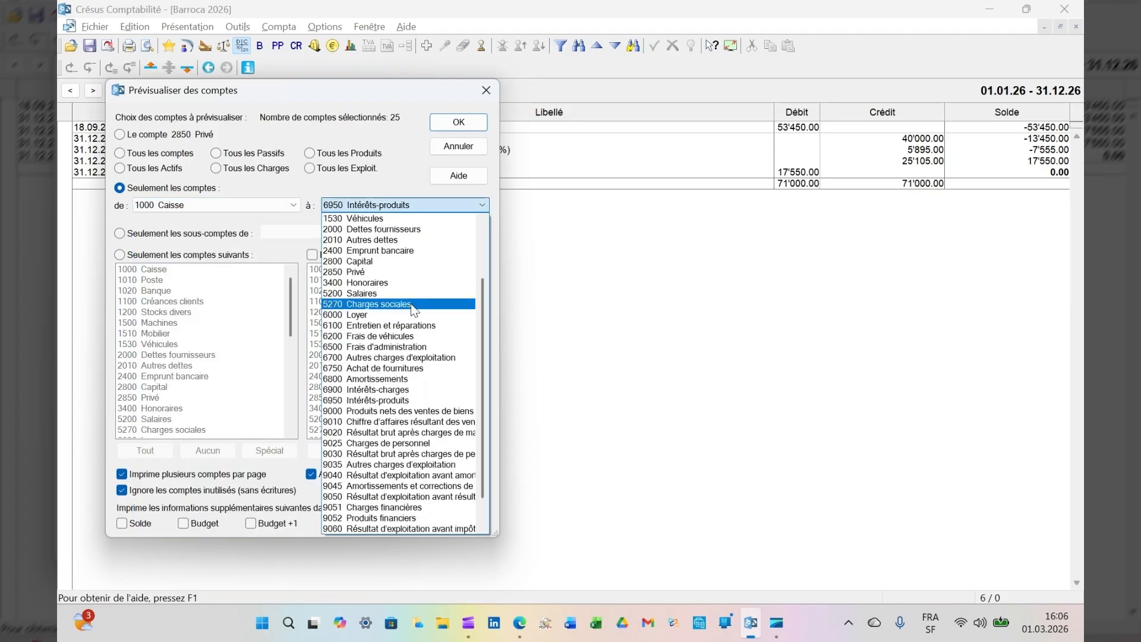
pyautogui.click(376, 272)
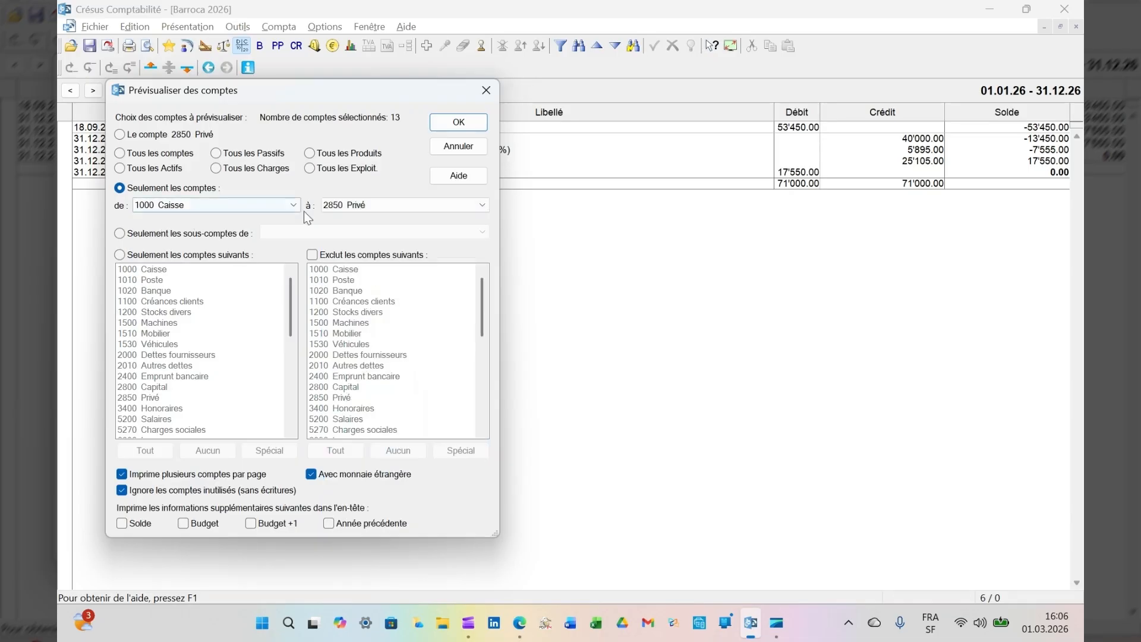
pyautogui.click(471, 124)
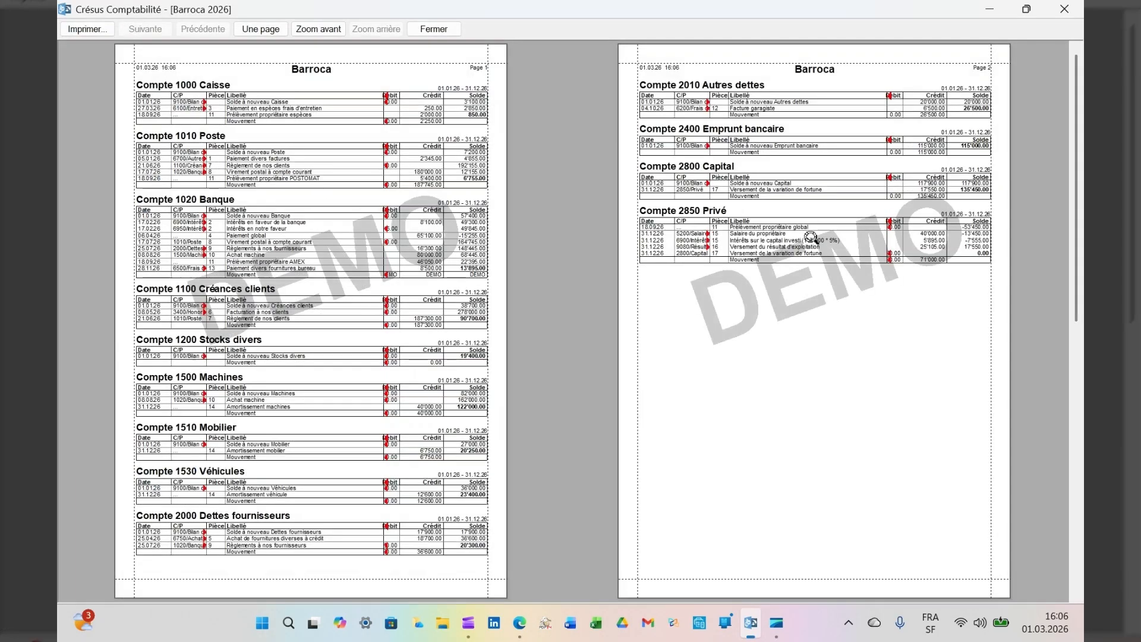
# Check the printers available for printing the previewed balance sheet accounts, then leave without printing.
pyautogui.click(95, 27)
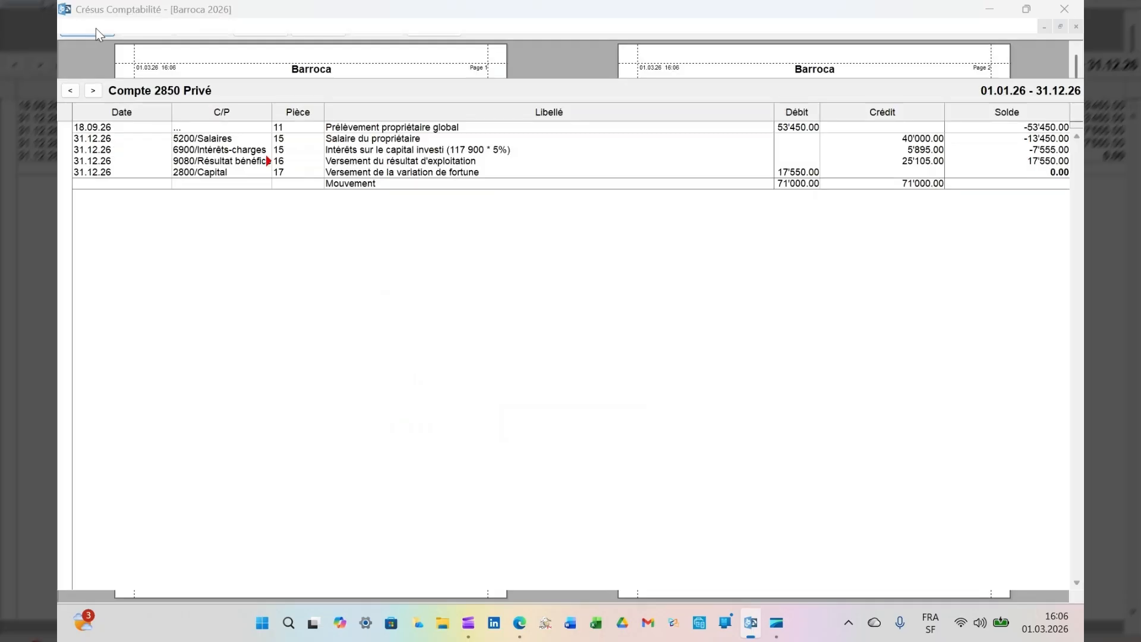
pyautogui.click(456, 120)
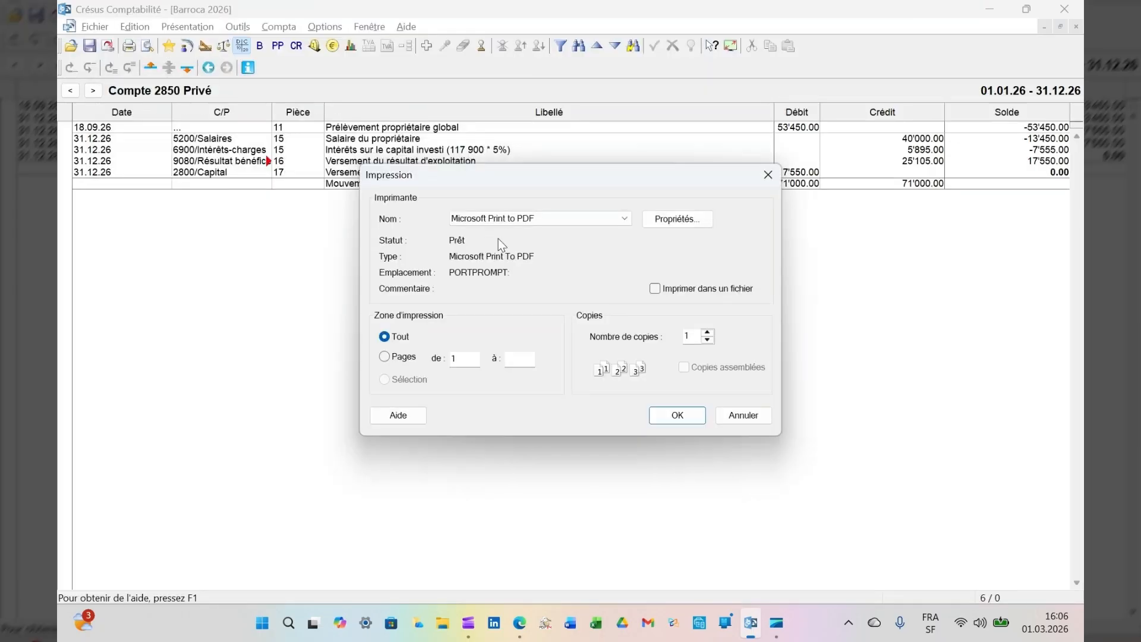
pyautogui.click(621, 221)
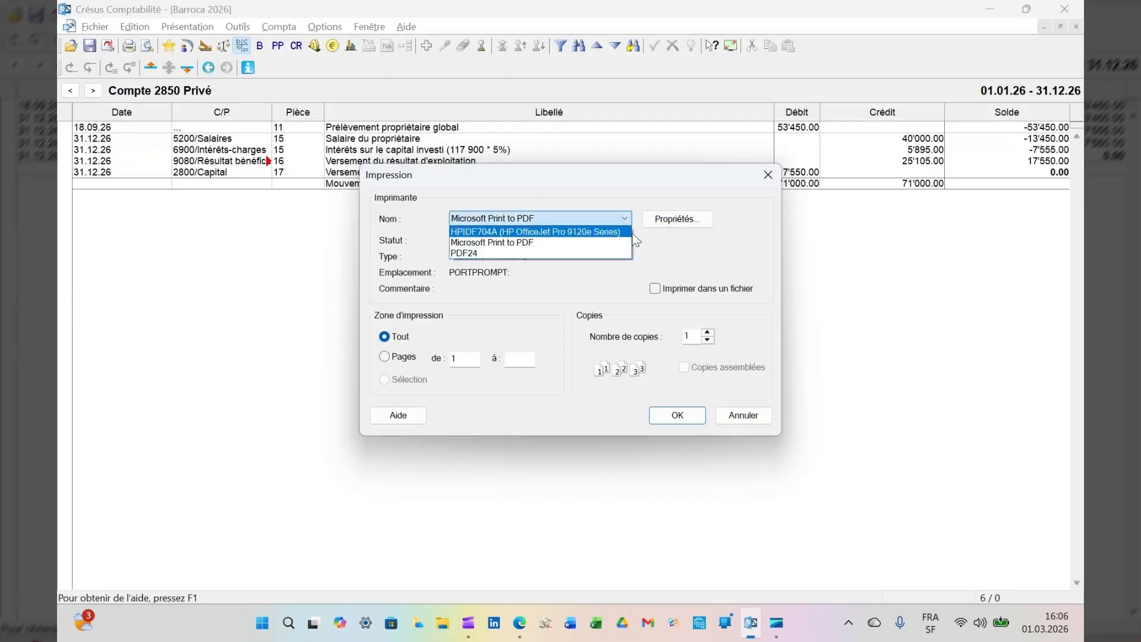
pyautogui.click(628, 220)
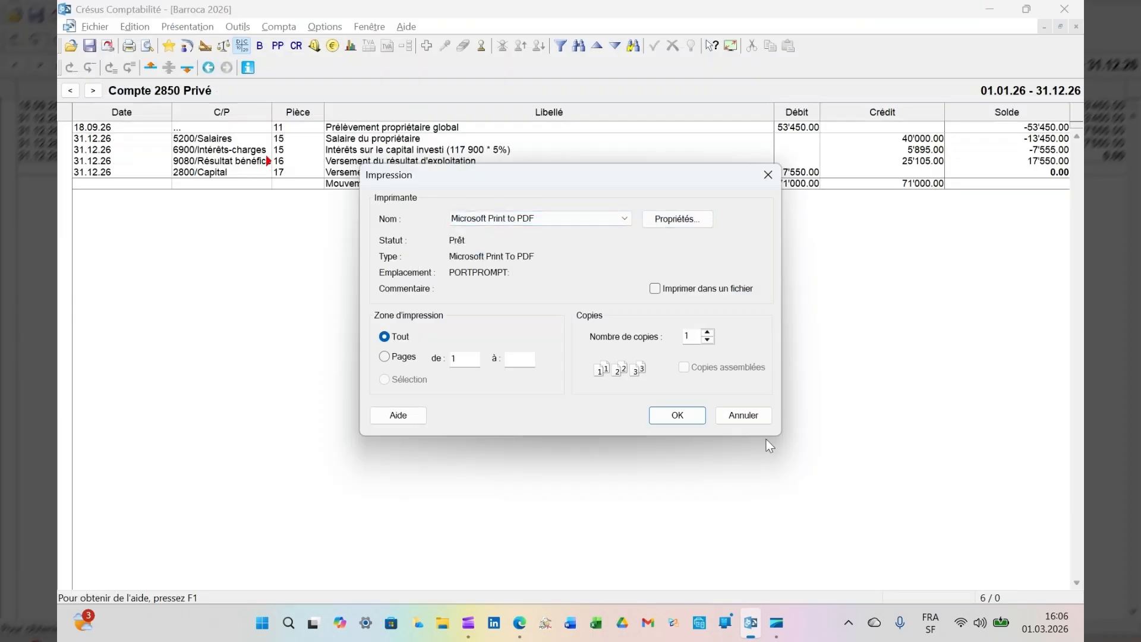
pyautogui.click(743, 414)
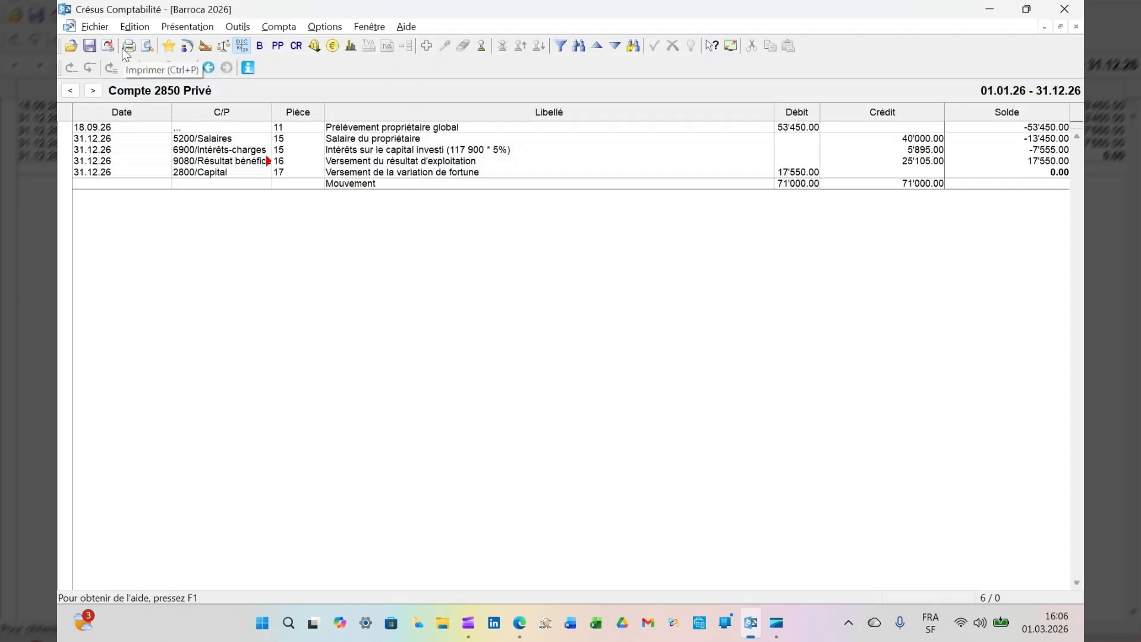
# Preview the statements of all asset accounts (Tous les Actifs), then close the preview.
pyautogui.click(148, 46)
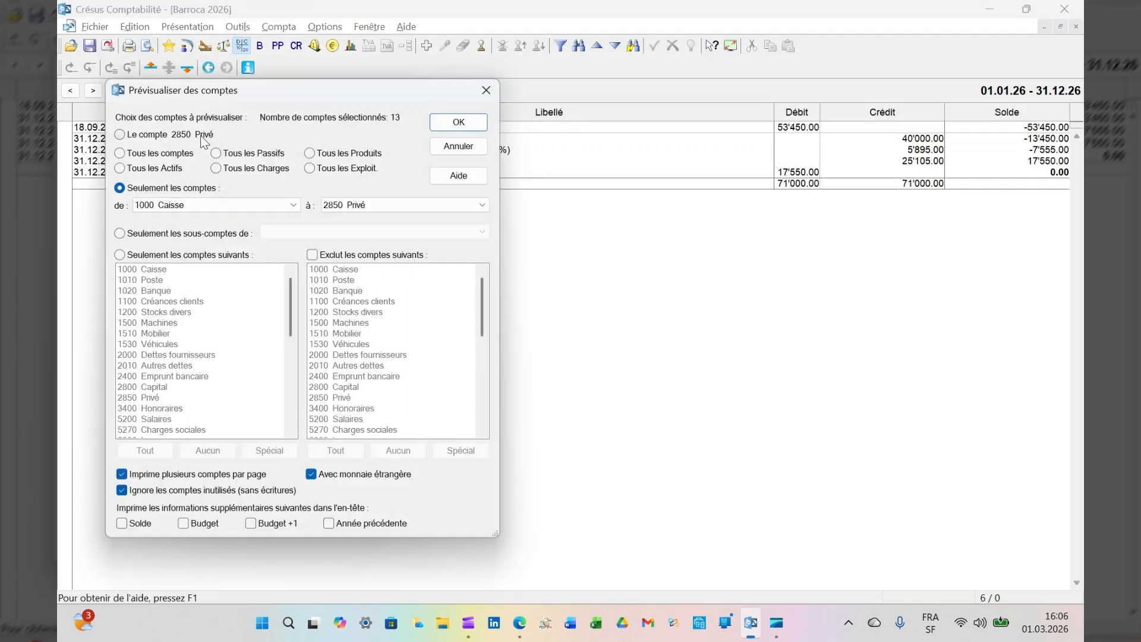
pyautogui.click(155, 170)
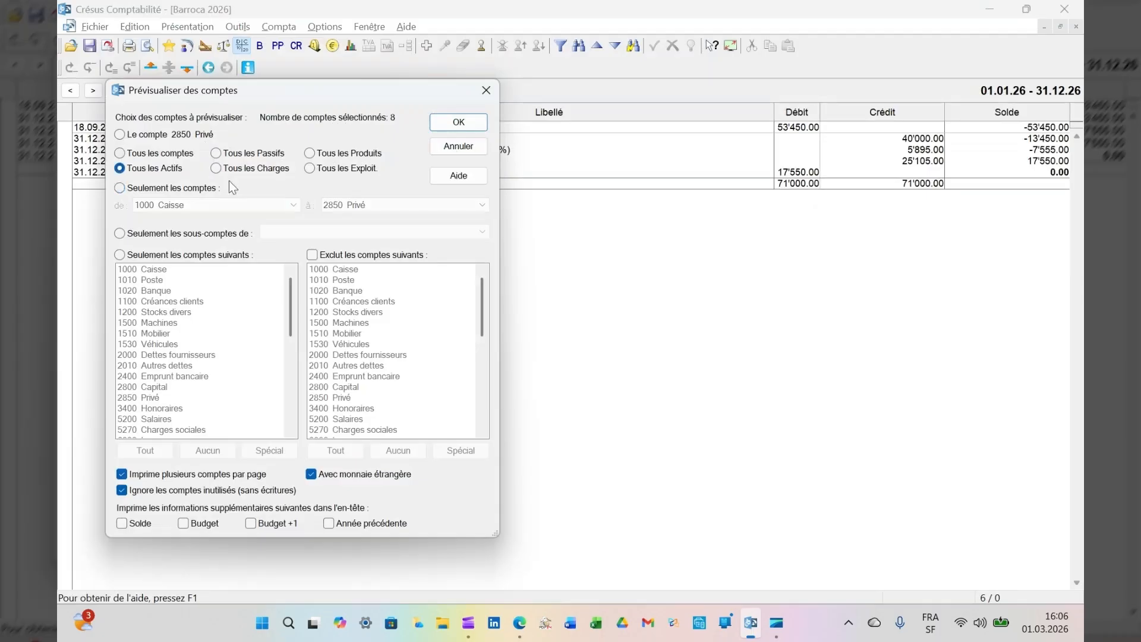
pyautogui.press('Return')
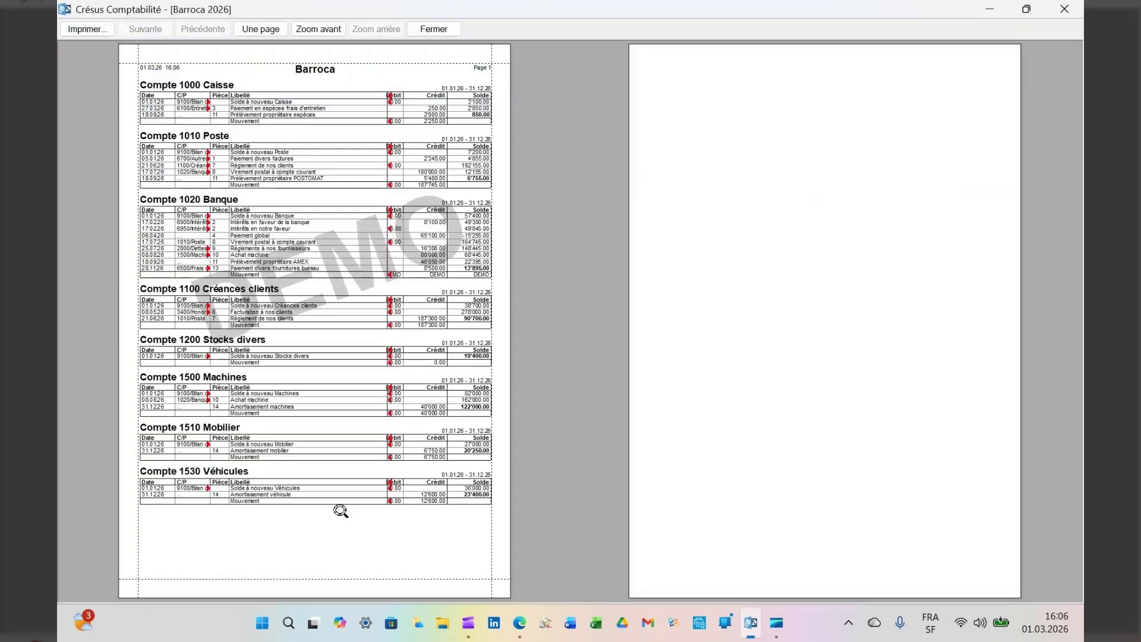
pyautogui.click(424, 28)
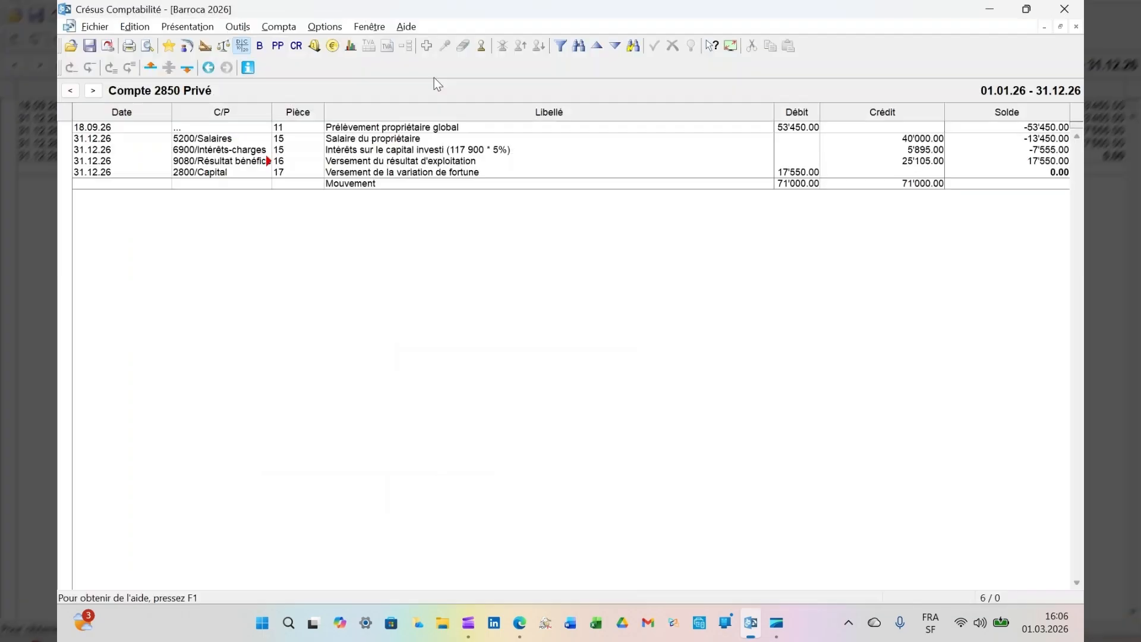